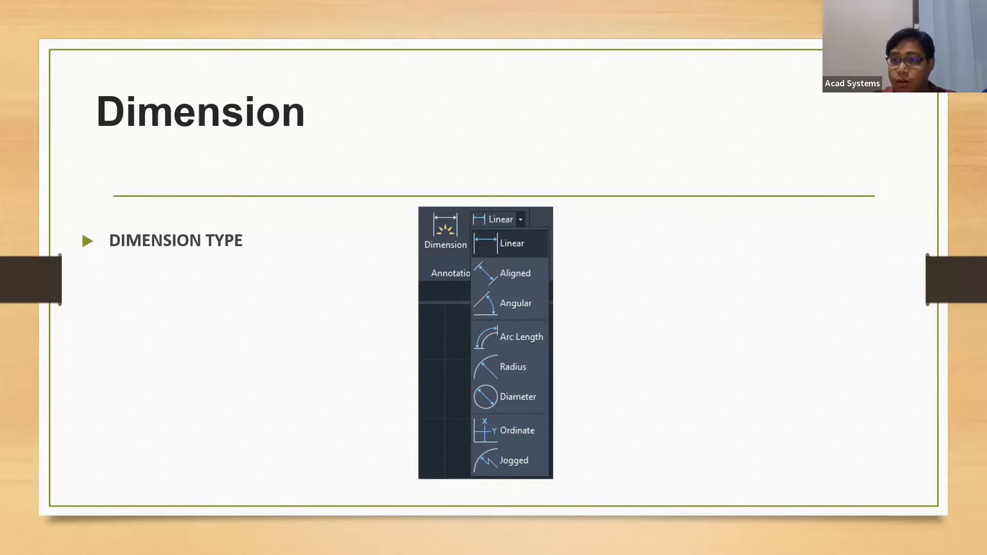
{"action": "key", "text": "Right"}
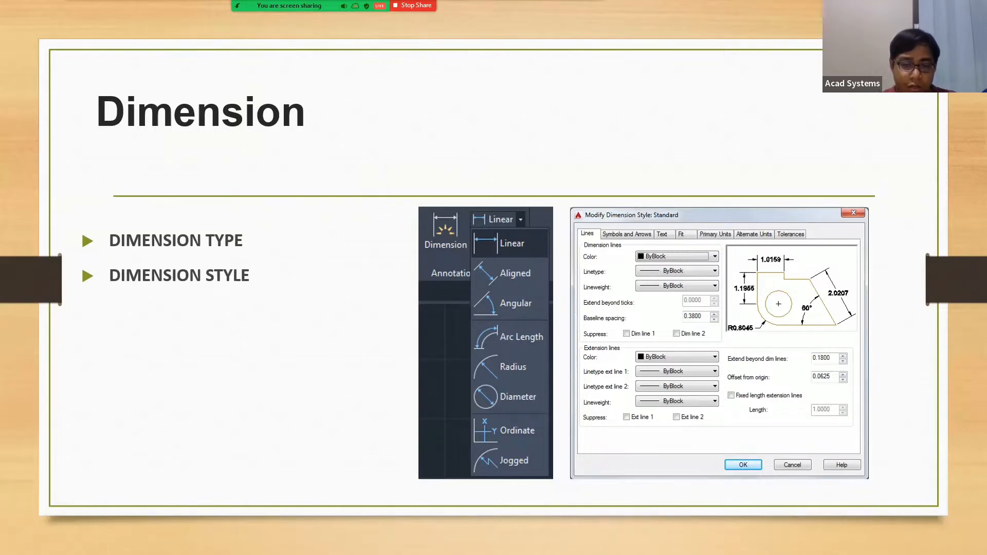
{"action": "key", "text": "Right"}
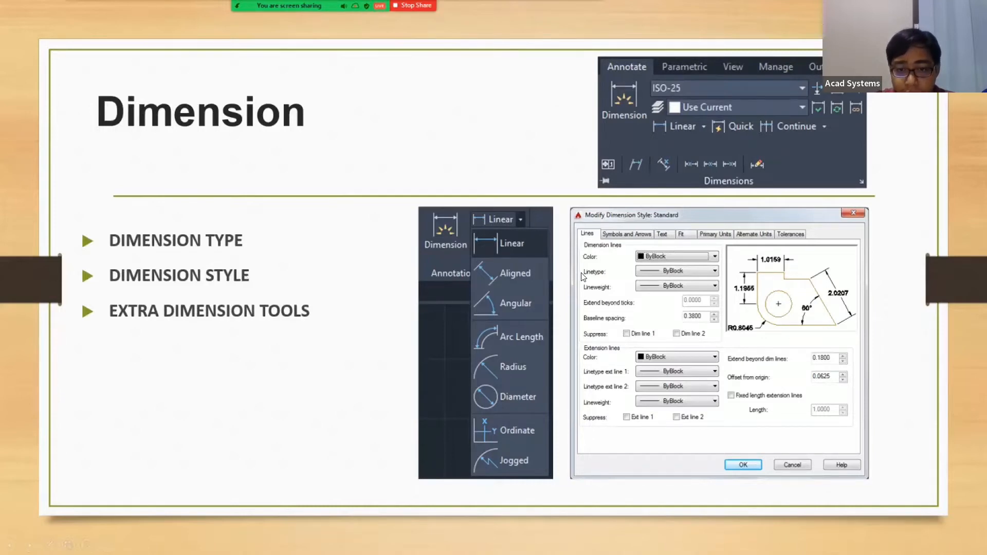
Step: Switch to AutoCAD and look over the undimensioned part drawings, ending at the stepped profile below the rectangular plate
{"action": "key", "text": "alt+Tab"}
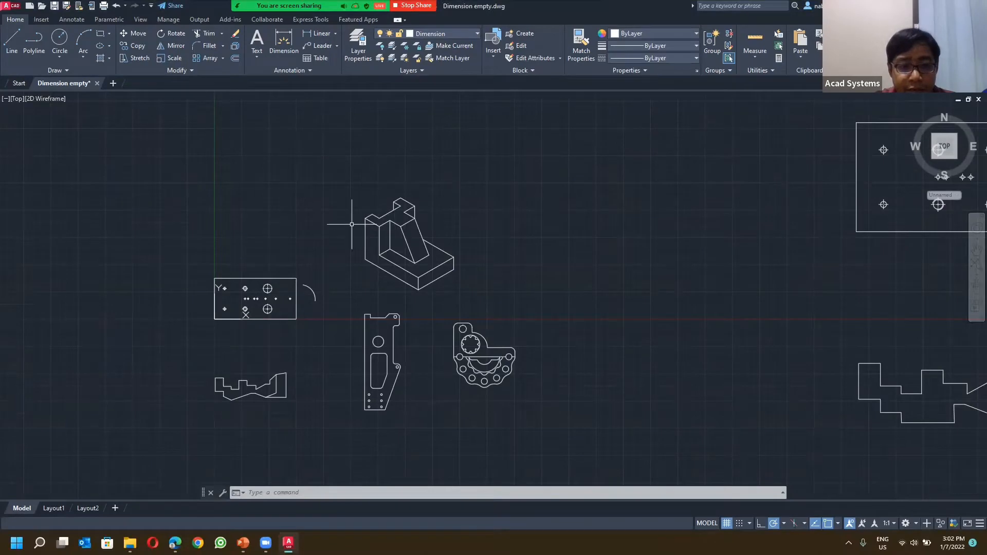
{"action": "middle_click_drag", "start_coordinate": [352, 233], "coordinate": [435, 224]}
{"action": "scroll", "coordinate": [371, 265], "scroll_direction": "up", "scroll_amount": 2}
{"action": "middle_click_drag", "start_coordinate": [376, 256], "coordinate": [375, 220]}
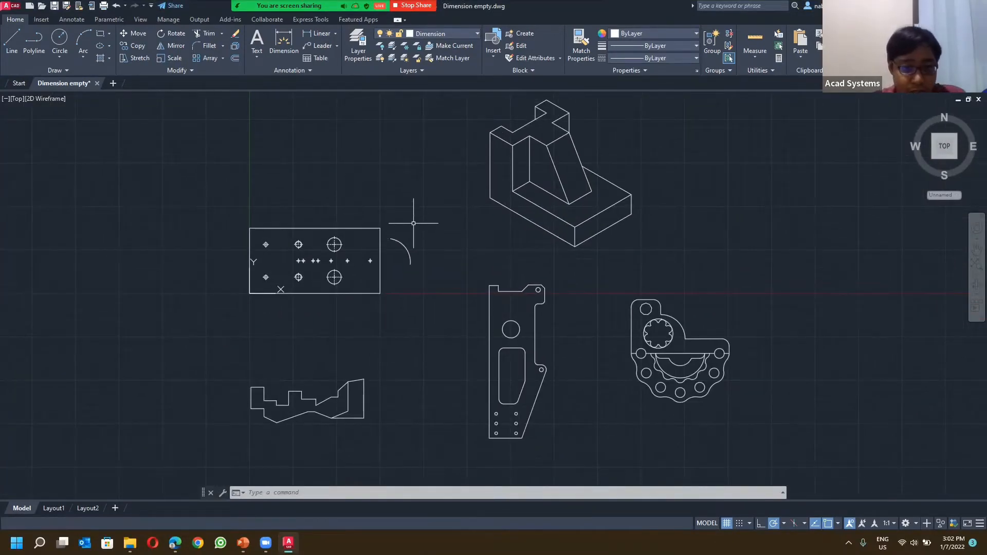
{"action": "scroll", "coordinate": [417, 225], "scroll_direction": "up", "scroll_amount": 2}
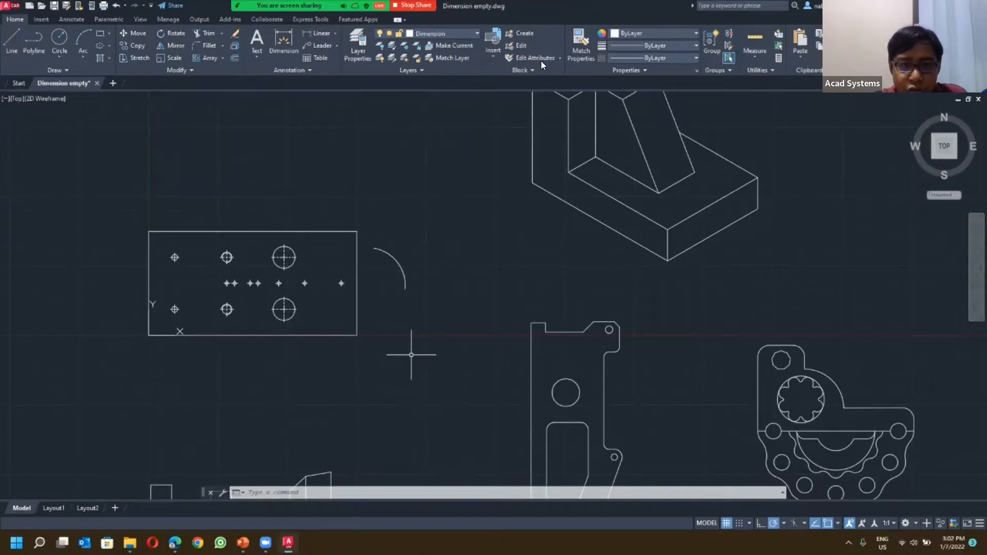
{"action": "middle_click_drag", "start_coordinate": [410, 353], "coordinate": [503, 183]}
{"action": "scroll", "coordinate": [474, 180], "scroll_direction": "down", "scroll_amount": 2}
{"action": "scroll", "coordinate": [474, 180], "scroll_direction": "up", "scroll_amount": 2}
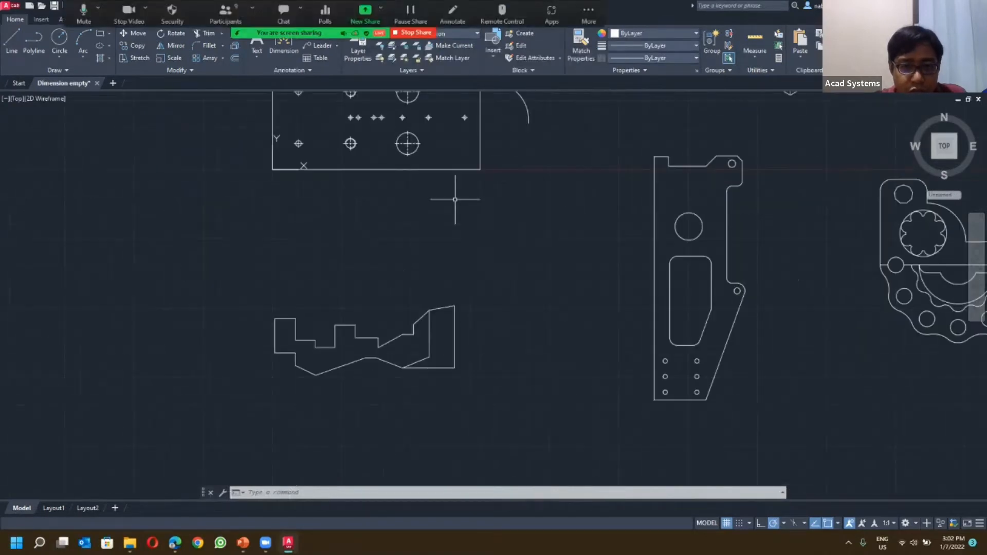
{"action": "scroll", "coordinate": [463, 221], "scroll_direction": "up", "scroll_amount": 2}
{"action": "middle_click_drag", "start_coordinate": [423, 254], "coordinate": [516, 111]}
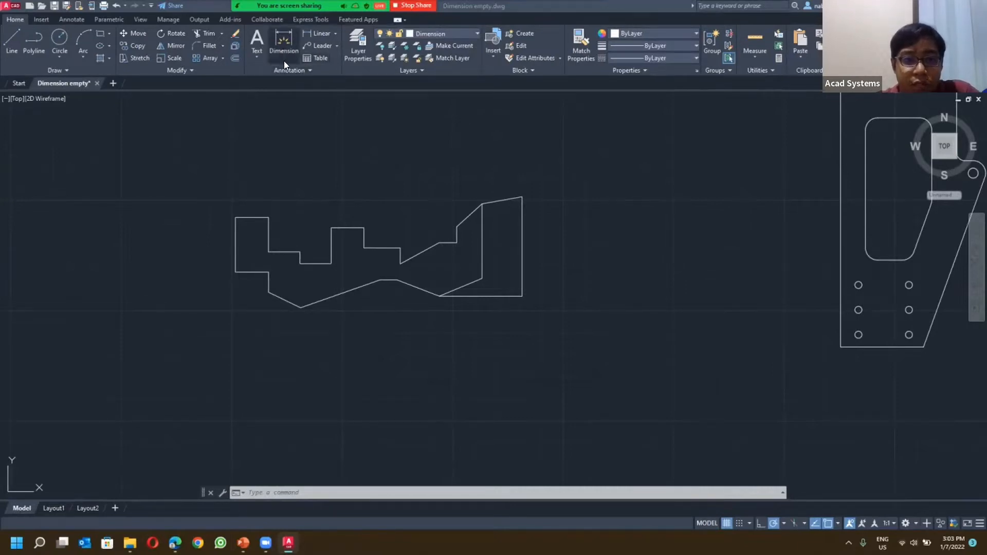
{"action": "left_click", "coordinate": [335, 34]}
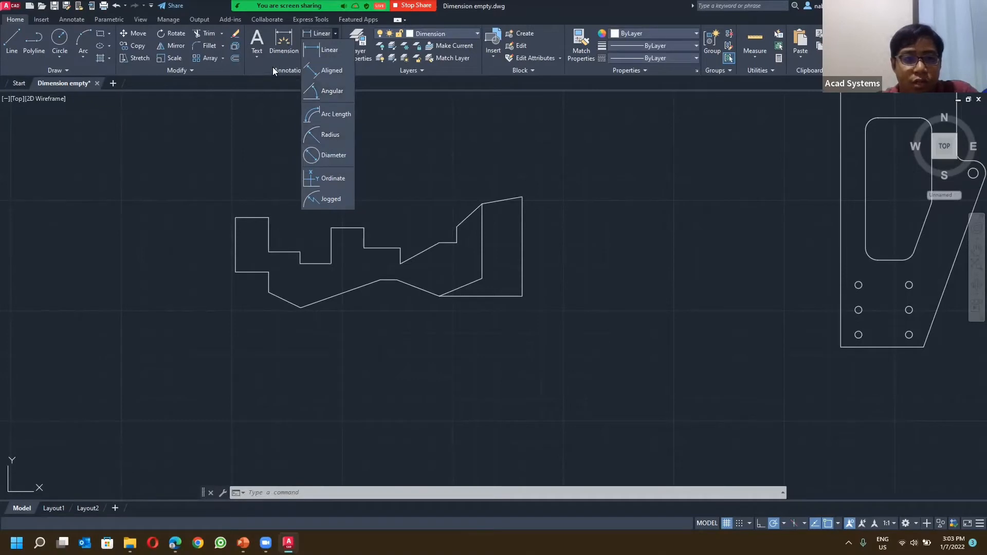
{"action": "left_click", "coordinate": [295, 76]}
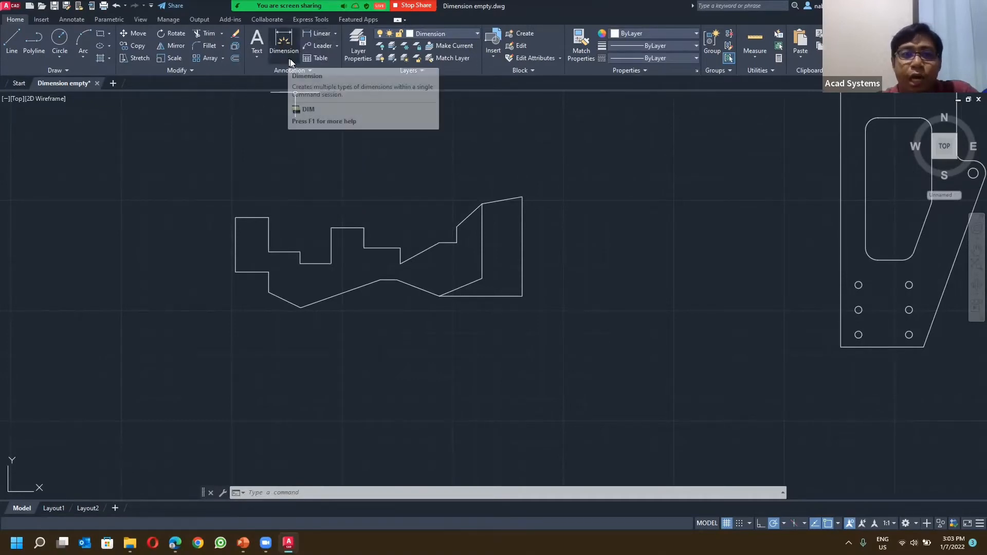
{"action": "left_click", "coordinate": [336, 34]}
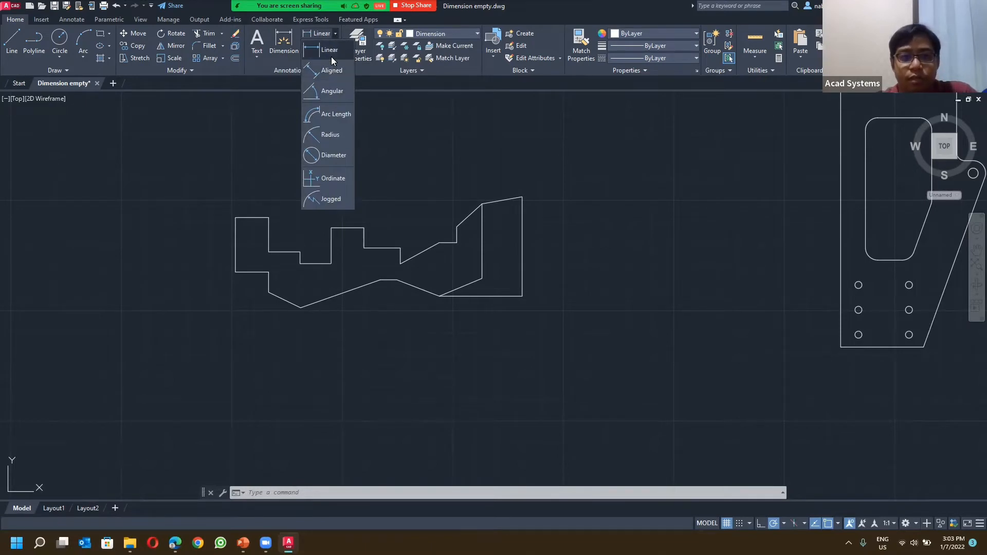
{"action": "left_click", "coordinate": [442, 196]}
Step: Add a horizontal linear dimension above the top edge of the stepped profile's leftmost block
{"action": "scroll", "coordinate": [441, 196], "scroll_direction": "up", "scroll_amount": 4}
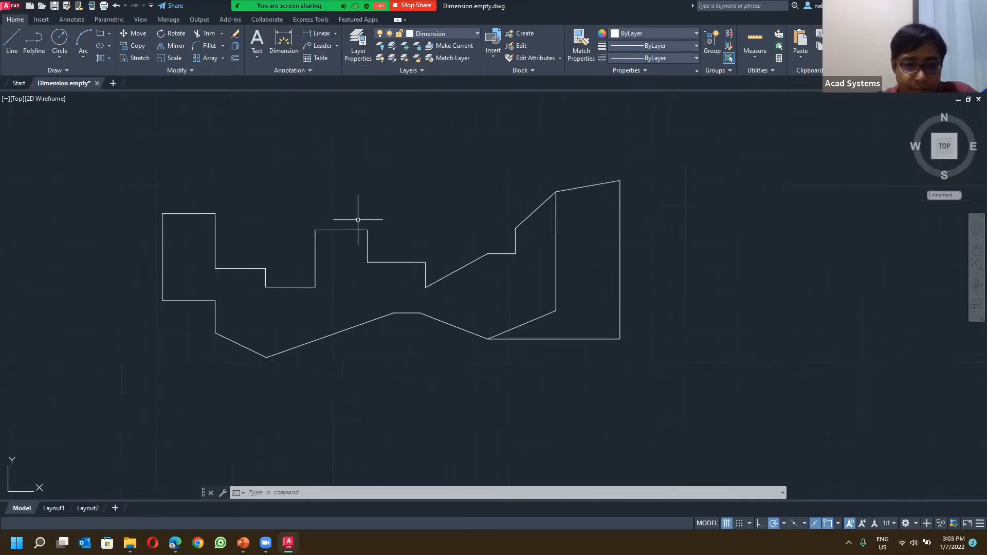
{"action": "scroll", "coordinate": [408, 170], "scroll_direction": "down", "scroll_amount": 2}
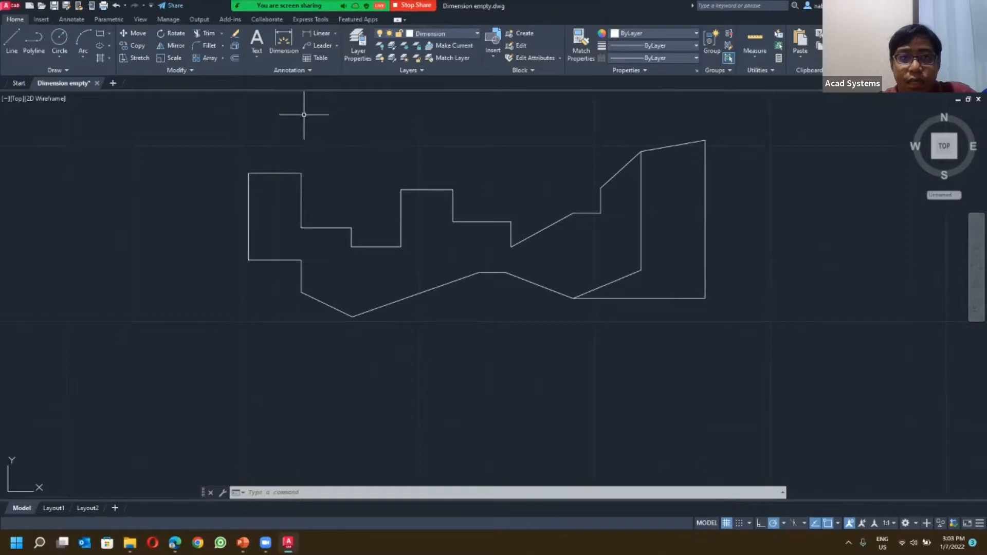
{"action": "left_click", "coordinate": [336, 33]}
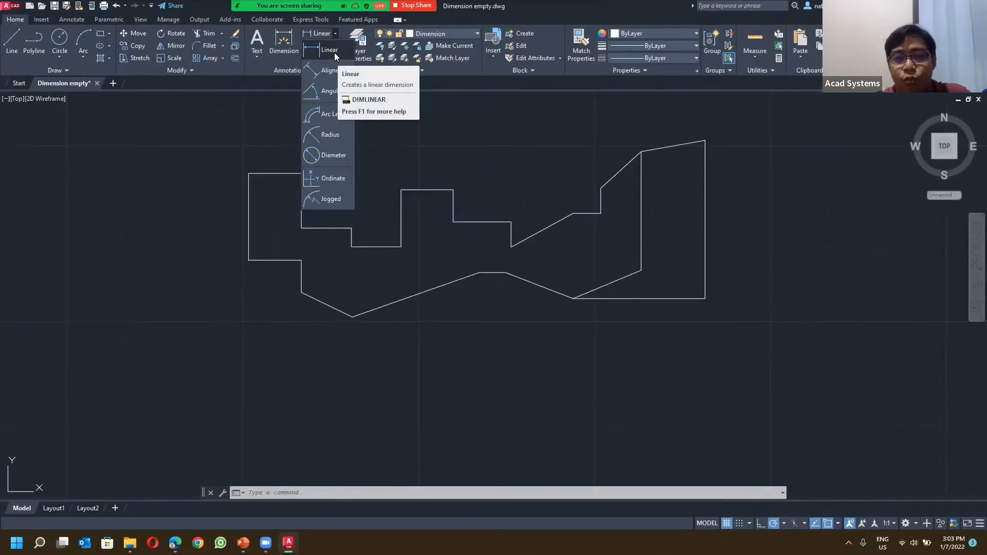
{"action": "left_click", "coordinate": [334, 53]}
{"action": "left_click", "coordinate": [248, 173]}
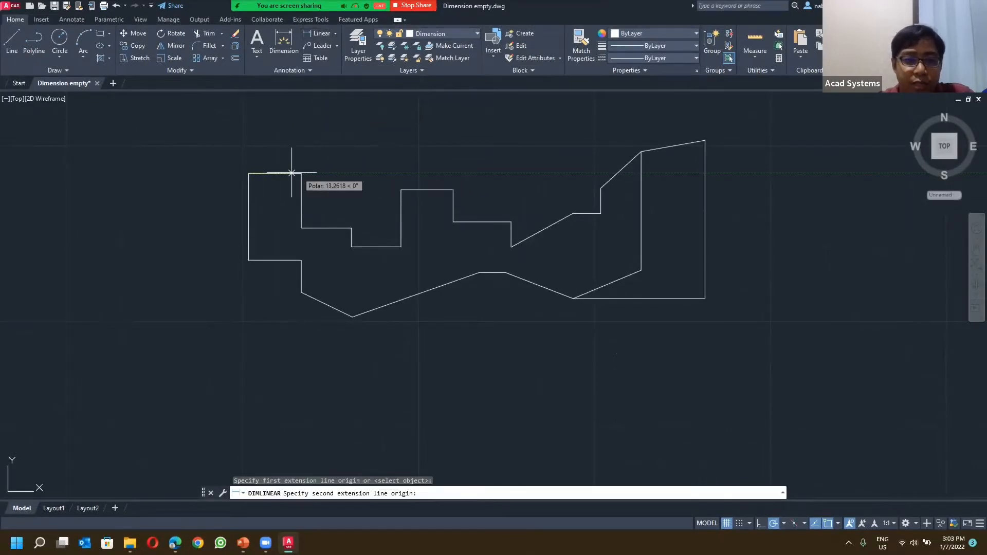
{"action": "left_click", "coordinate": [302, 174]}
{"action": "left_click", "coordinate": [302, 156]}
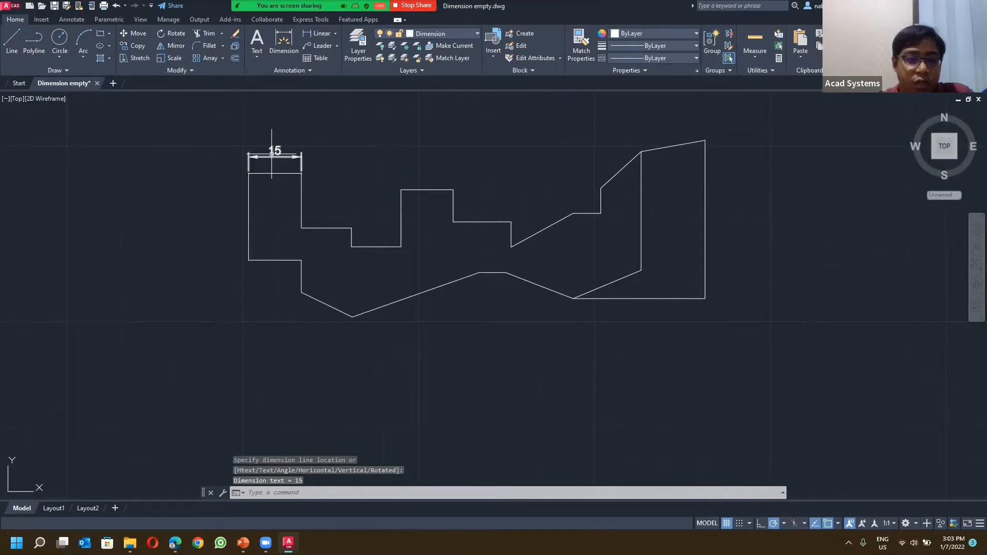
Step: Add a vertical linear dimension along the left edge of the stepped profile's leftmost block
{"action": "left_click", "coordinate": [312, 34]}
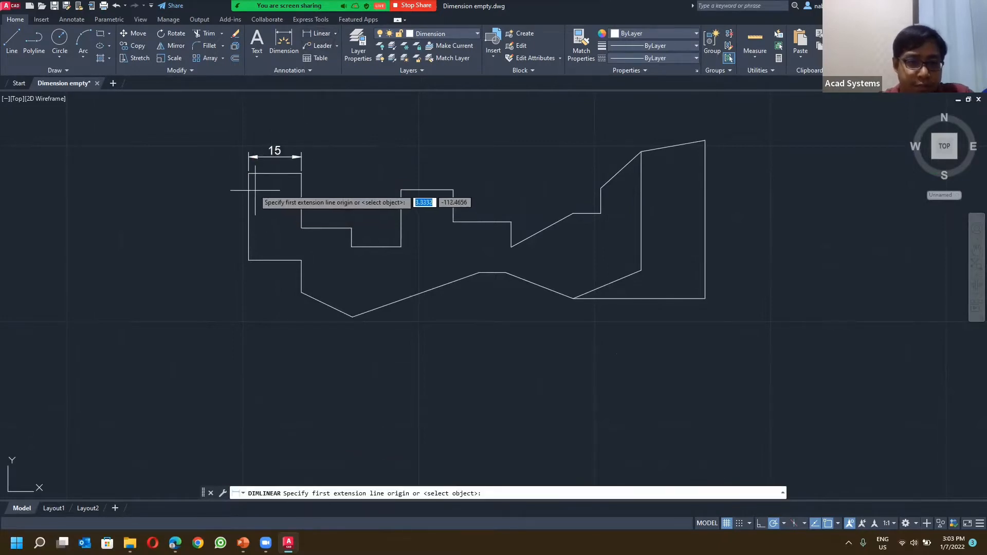
{"action": "left_click", "coordinate": [249, 173]}
{"action": "left_click", "coordinate": [248, 260]}
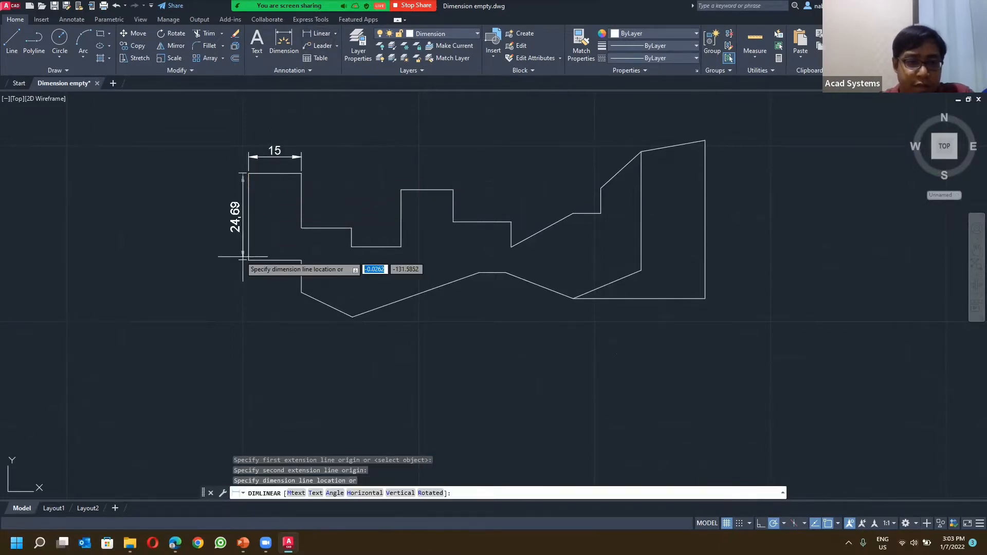
{"action": "left_click", "coordinate": [215, 226]}
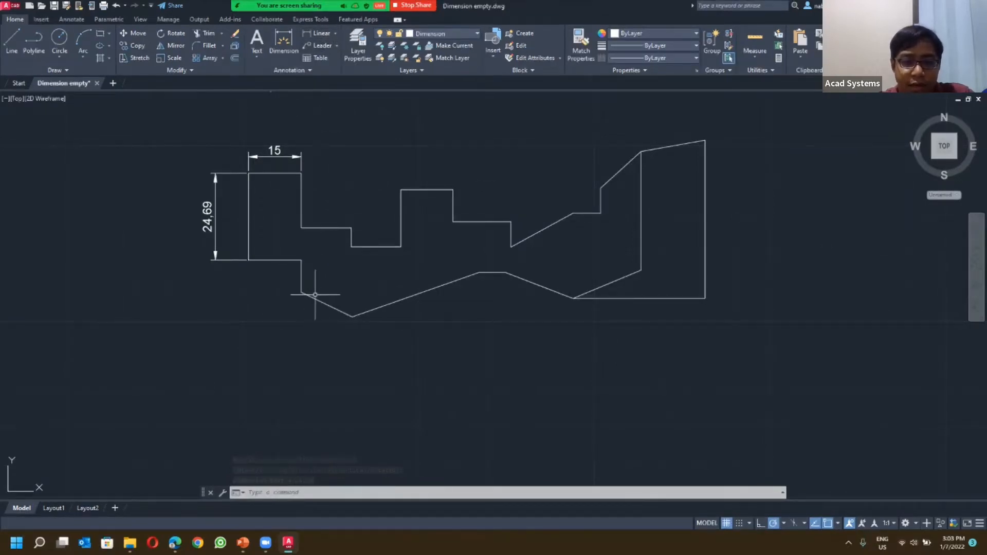
Step: Dimension the horizontal span of the short sloping edge at the profile's lower left with a linear dimension placed below it
{"action": "left_click", "coordinate": [317, 33]}
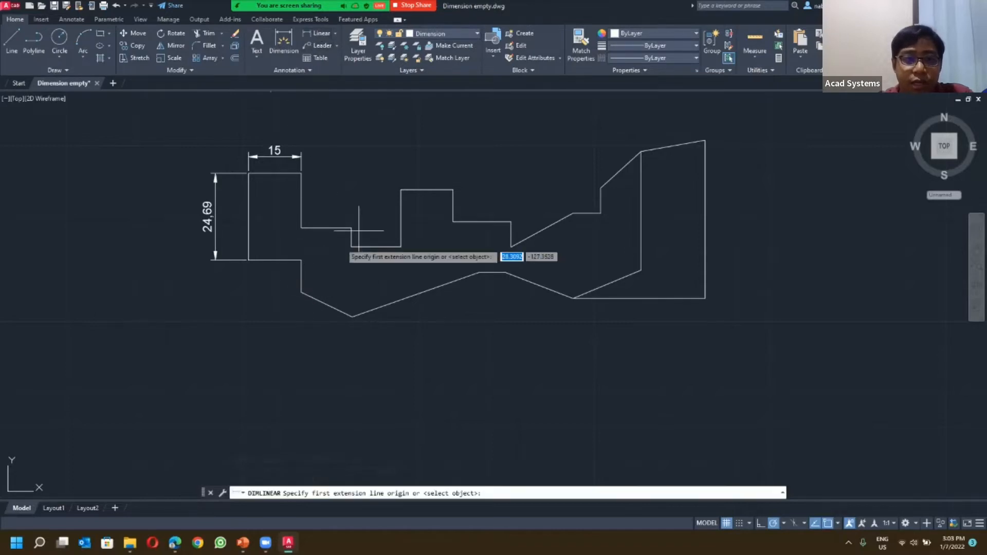
{"action": "left_click", "coordinate": [301, 292]}
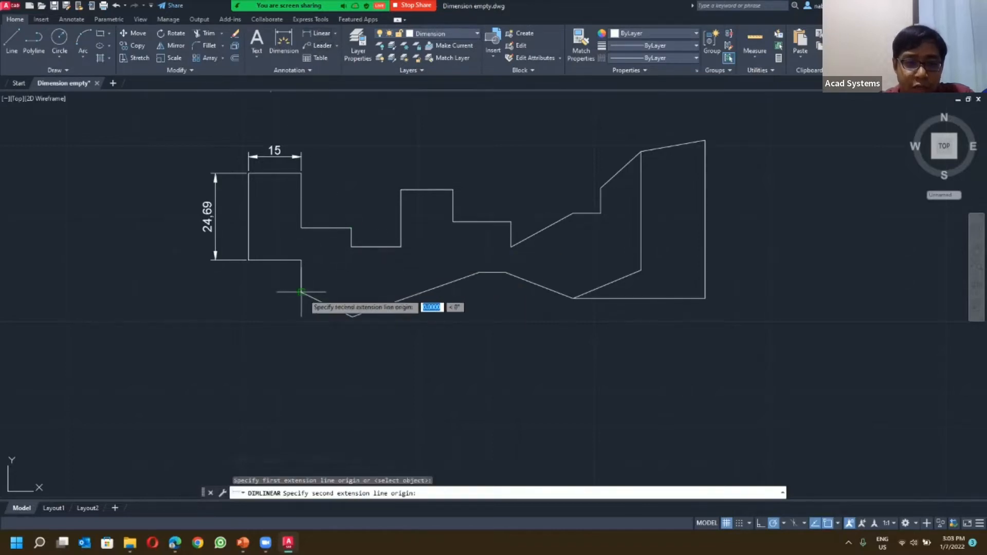
{"action": "left_click", "coordinate": [351, 315]}
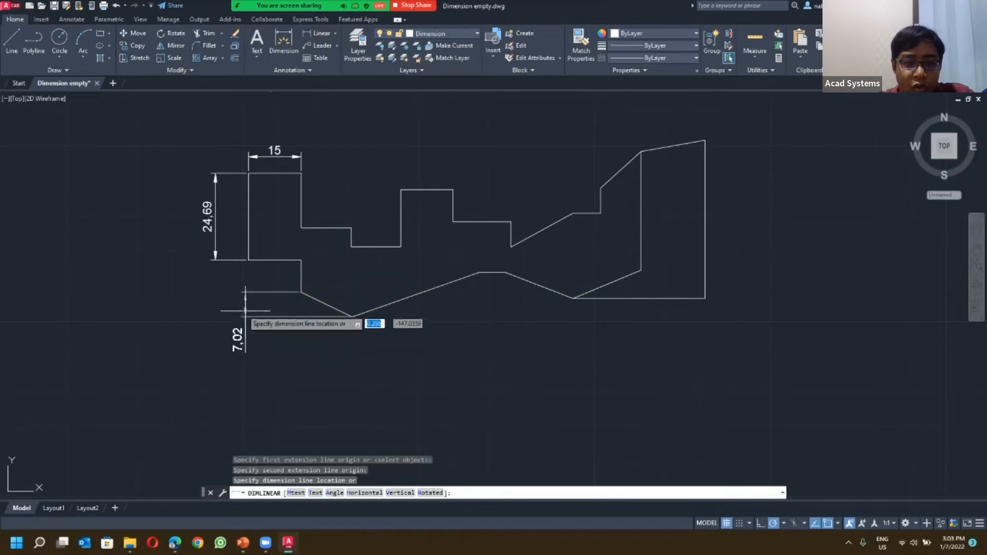
{"action": "left_click", "coordinate": [333, 362]}
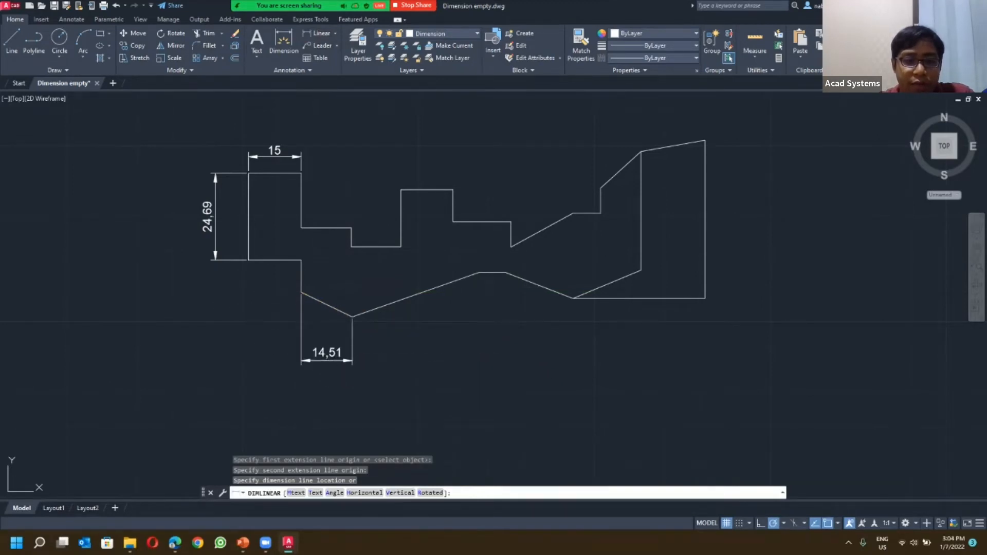
Step: Dimension the vertical height of the same short sloping edge with a linear dimension placed to its left
{"action": "key", "text": "Return"}
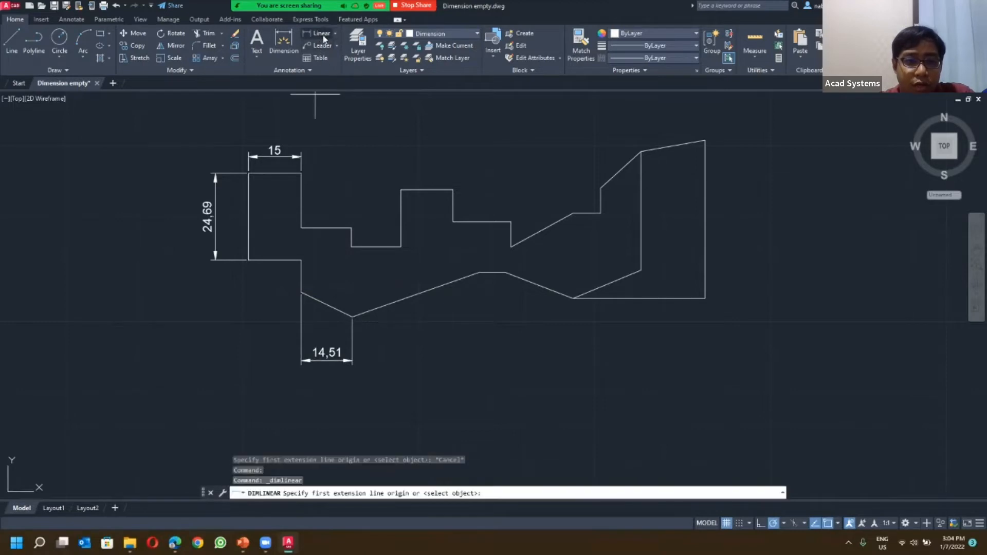
{"action": "left_click", "coordinate": [301, 293]}
{"action": "left_click", "coordinate": [345, 317]}
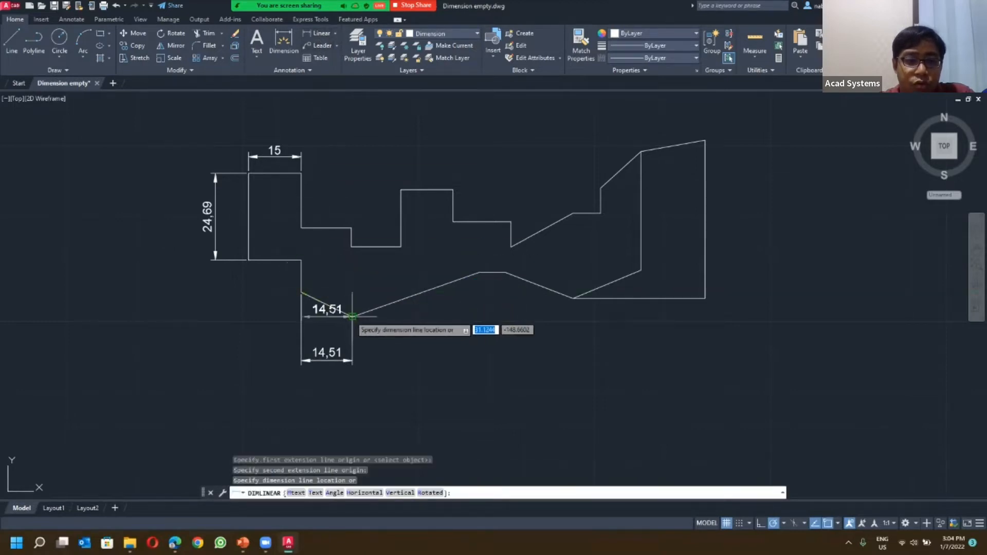
{"action": "left_click", "coordinate": [255, 308]}
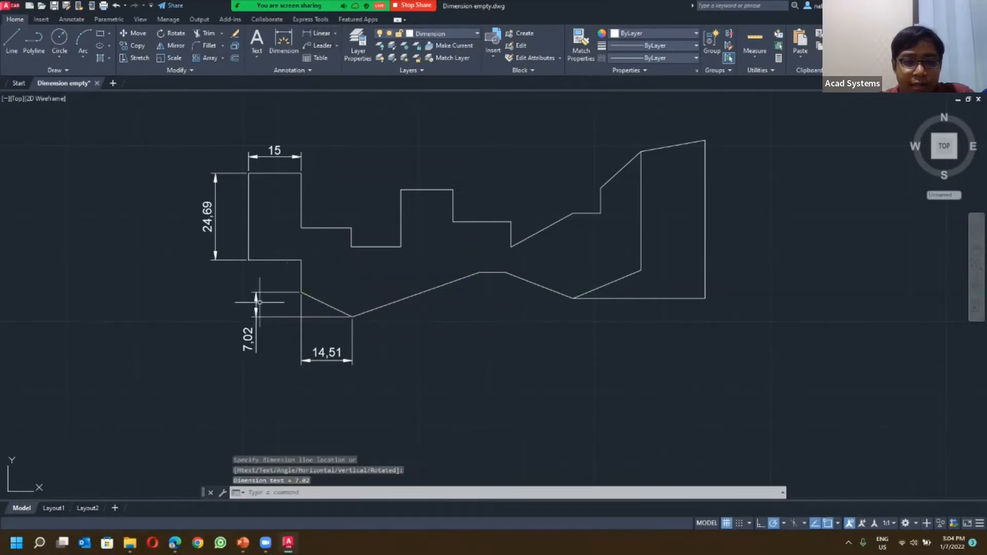
Step: Add an aligned dimension below the long sloping edge that rises from the profile's lowest vertex
{"action": "left_click", "coordinate": [334, 33]}
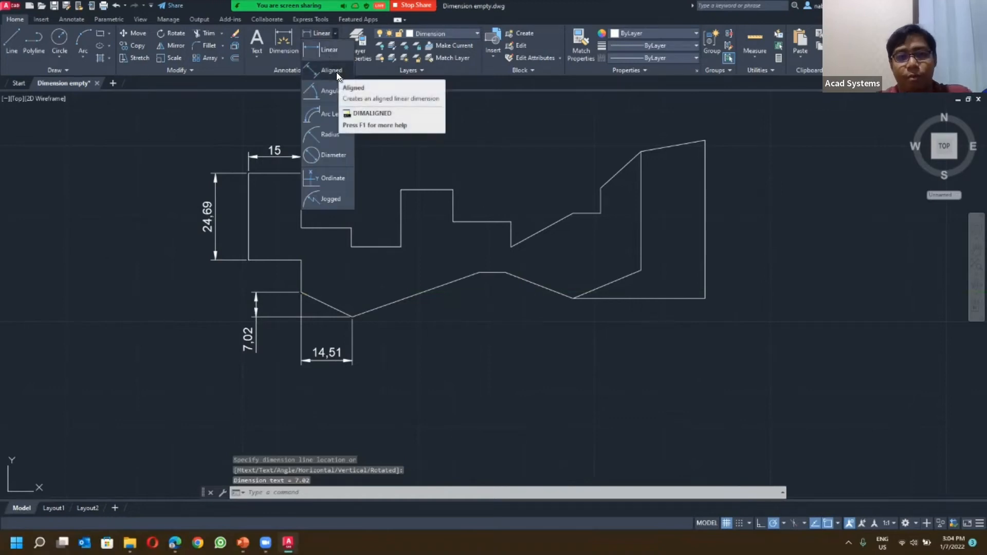
{"action": "left_click", "coordinate": [325, 71]}
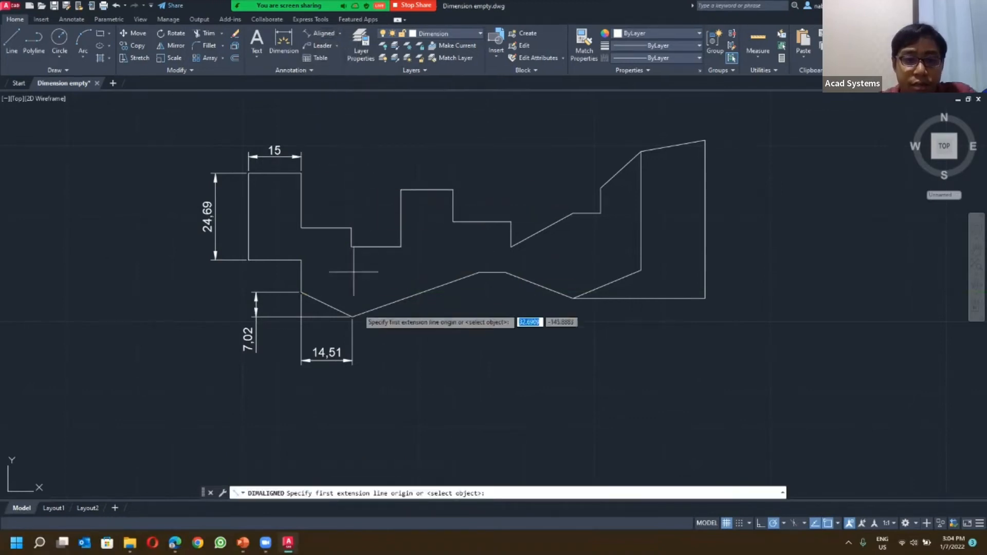
{"action": "left_click", "coordinate": [353, 316]}
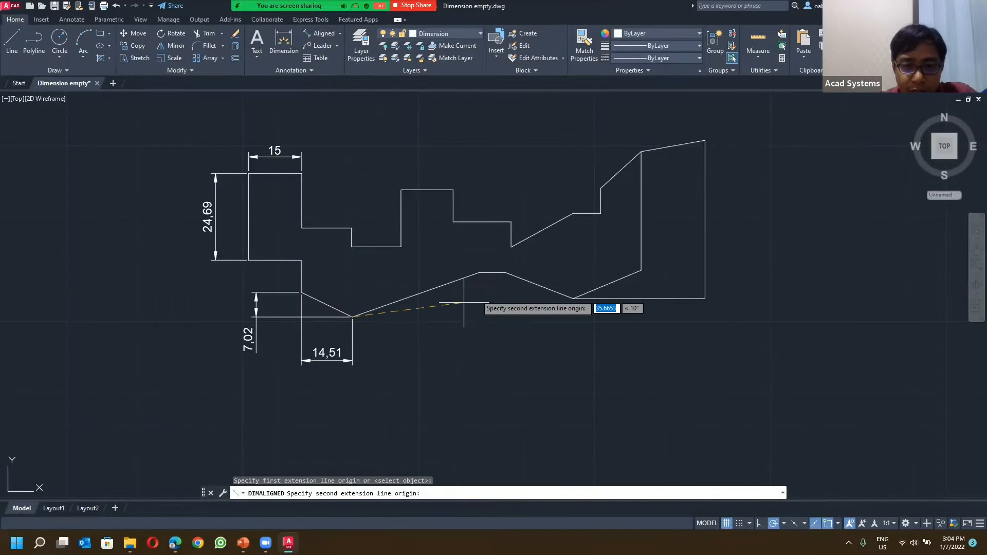
{"action": "left_click", "coordinate": [476, 275]}
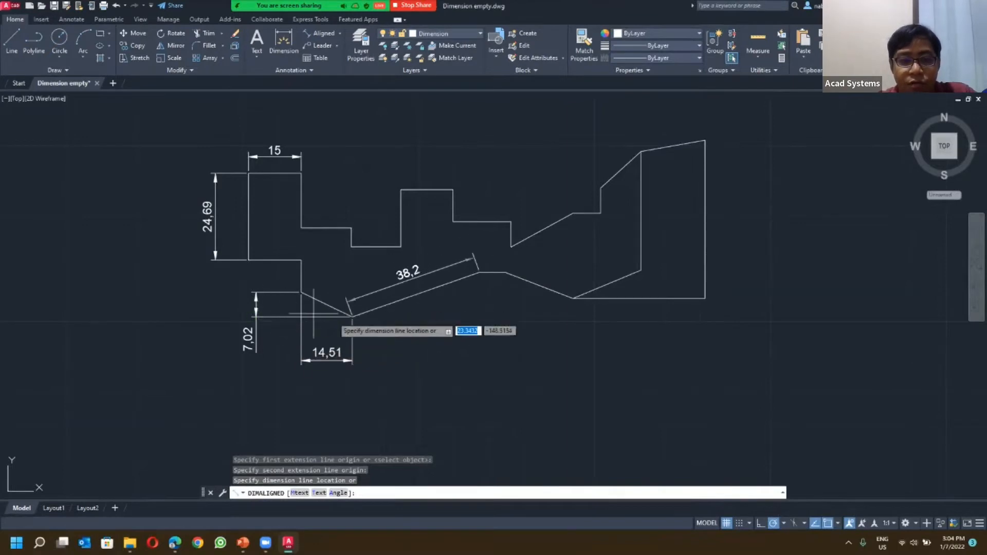
{"action": "left_click", "coordinate": [417, 316]}
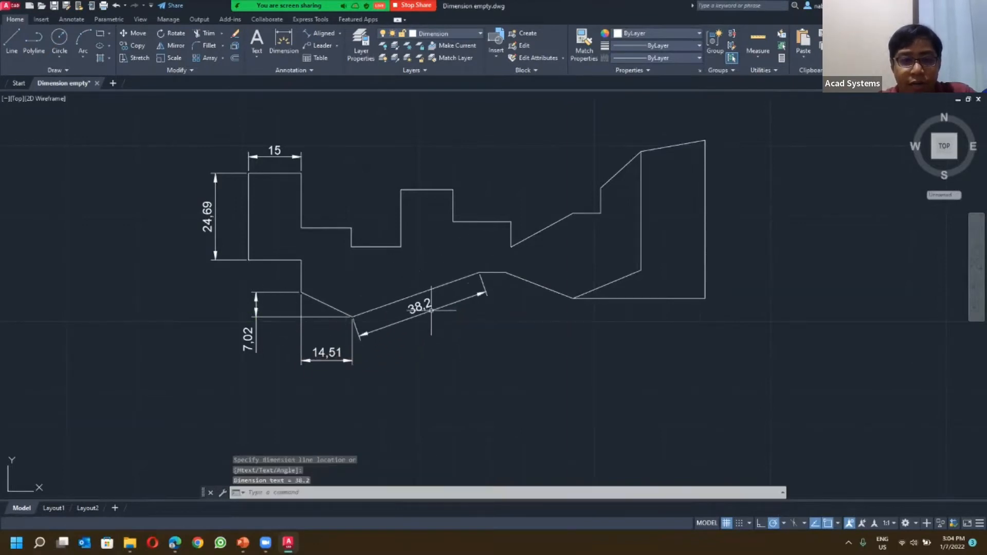
Step: Add an aligned dimension diagonally from the raised middle block's lower-left corner to its upper-right corner, placed above the block
{"action": "left_click", "coordinate": [340, 33]}
{"action": "left_click", "coordinate": [335, 72]}
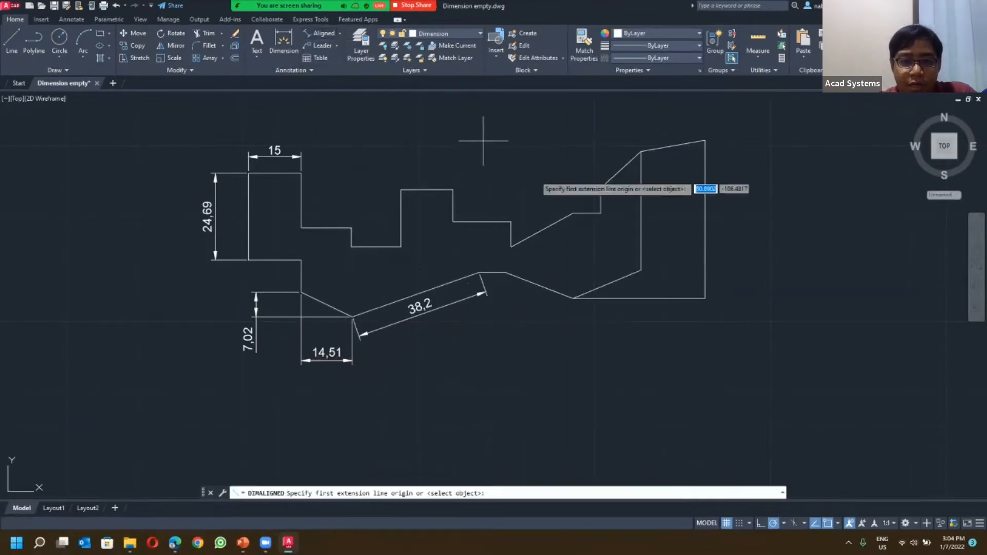
{"action": "left_click", "coordinate": [400, 247]}
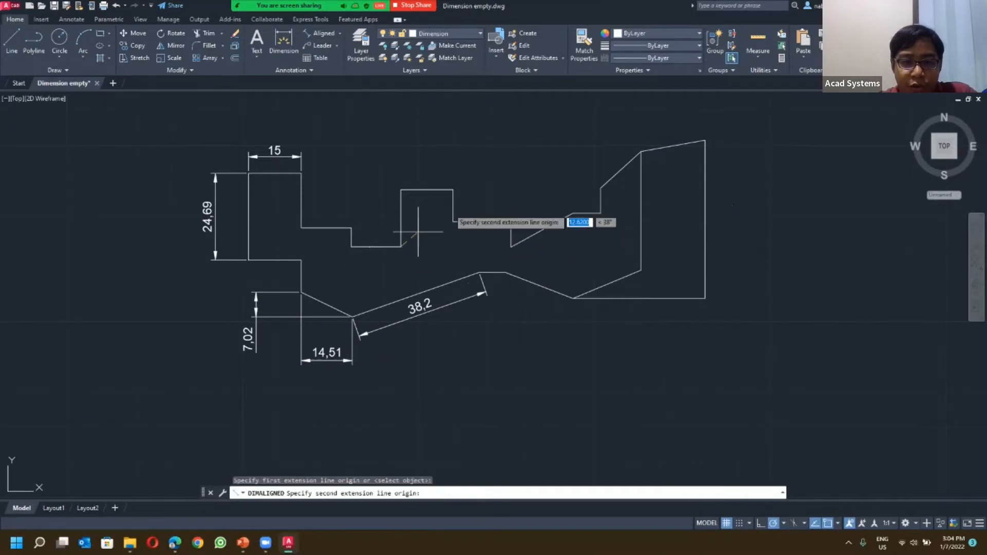
{"action": "left_click", "coordinate": [452, 190]}
{"action": "left_click", "coordinate": [394, 185]}
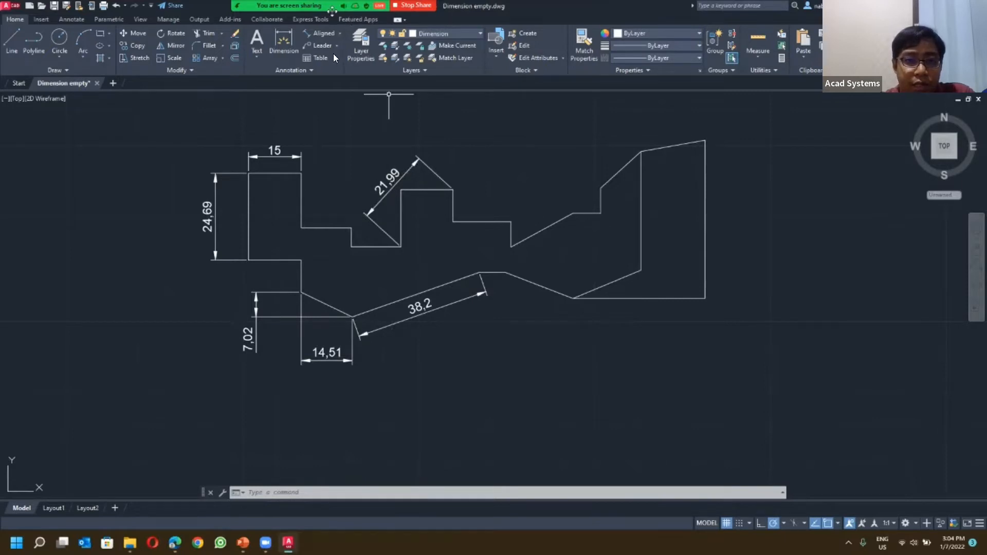
{"action": "left_click", "coordinate": [339, 33]}
{"action": "left_click", "coordinate": [321, 84]}
{"action": "left_click", "coordinate": [573, 298]}
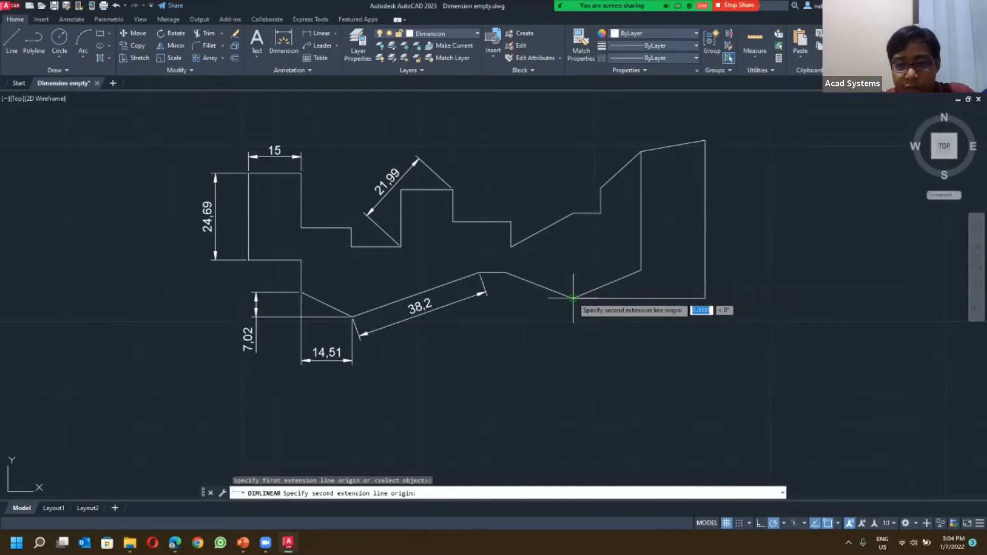
{"action": "left_click", "coordinate": [640, 270]}
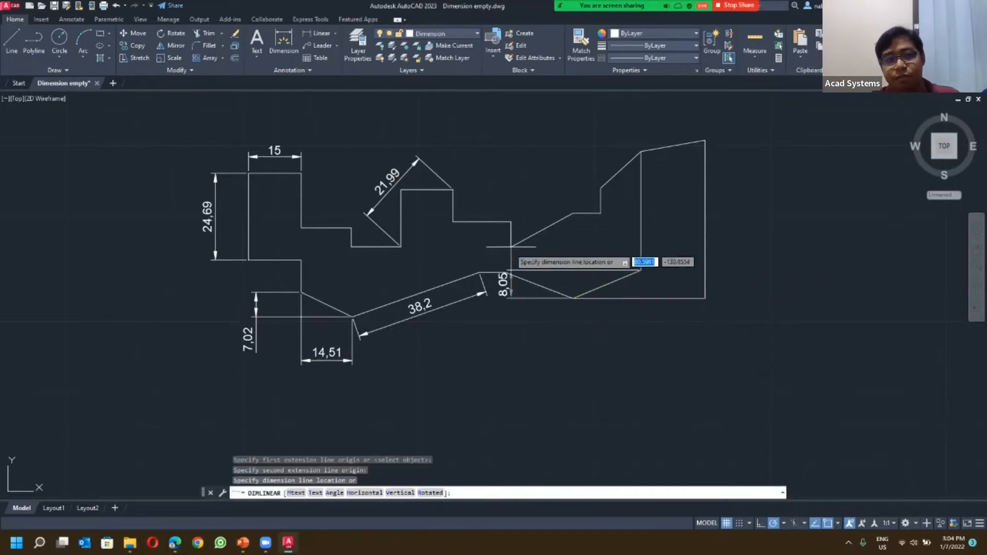
{"action": "key", "text": "Escape"}
{"action": "key", "text": "Escape"}
Step: Add an angular dimension between the profile's horizontal base line and the sloping edge rising rightward from its vertex, placed beyond the slope's upper end
{"action": "left_click", "coordinate": [333, 33]}
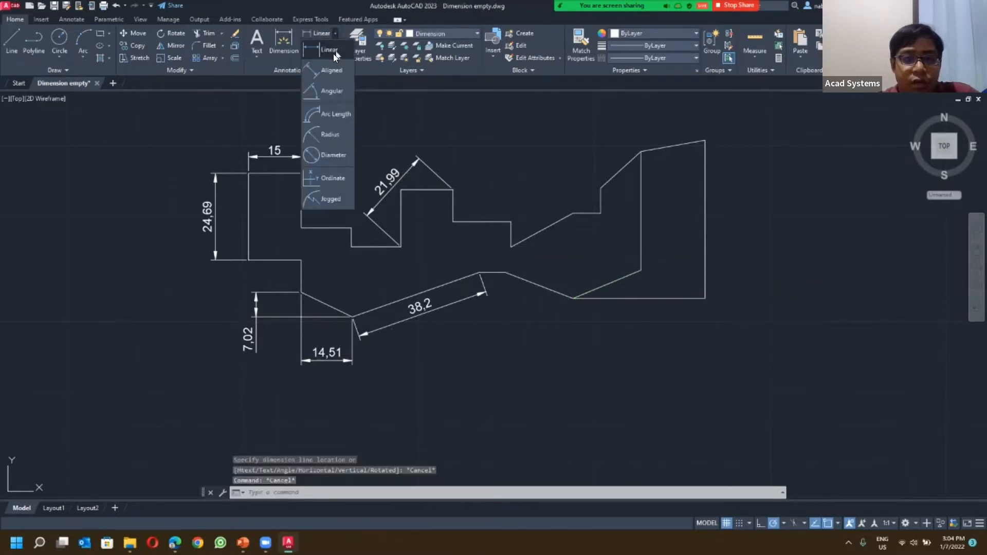
{"action": "left_click", "coordinate": [332, 92]}
{"action": "scroll", "coordinate": [654, 279], "scroll_direction": "up", "scroll_amount": 4}
{"action": "middle_click_drag", "start_coordinate": [654, 280], "coordinate": [601, 281]}
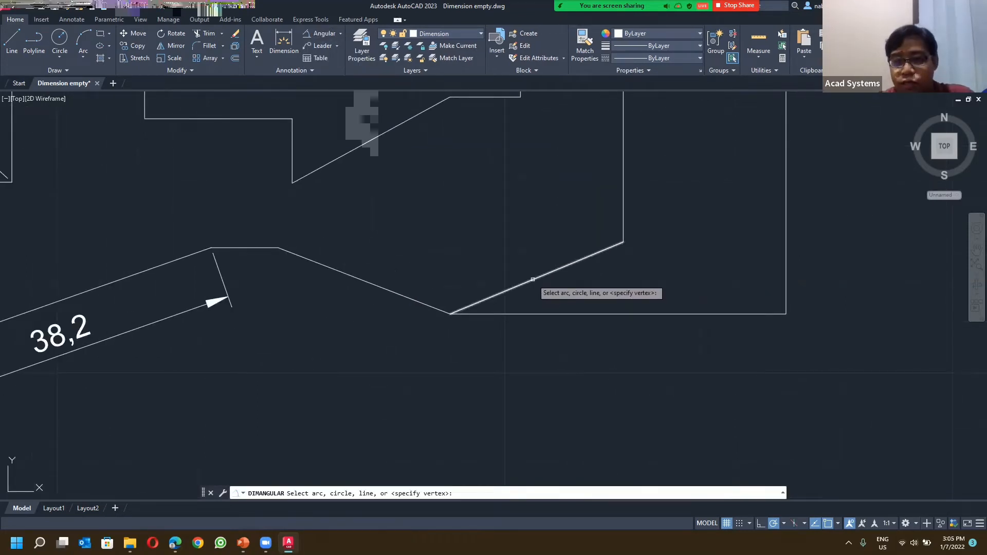
{"action": "left_click", "coordinate": [532, 281]}
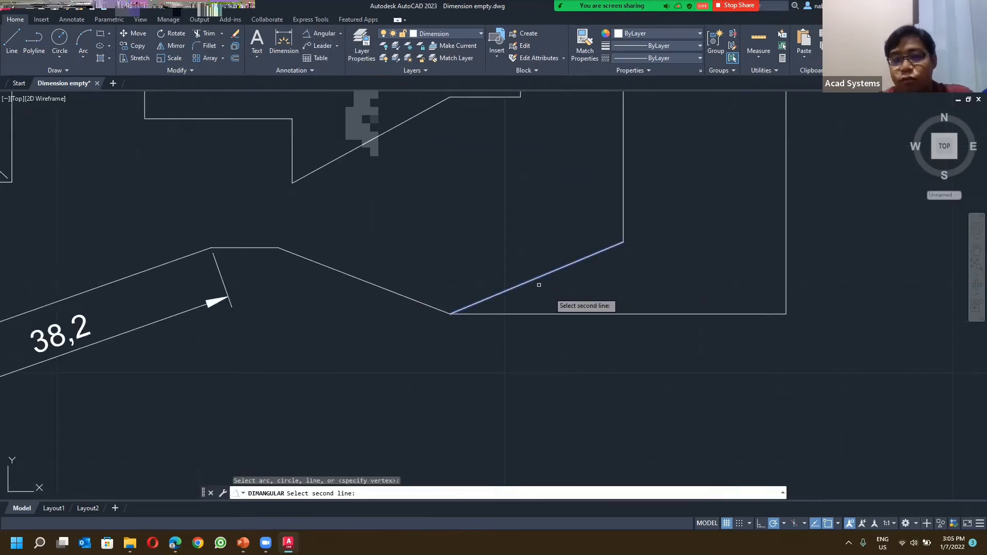
{"action": "left_click", "coordinate": [560, 312]}
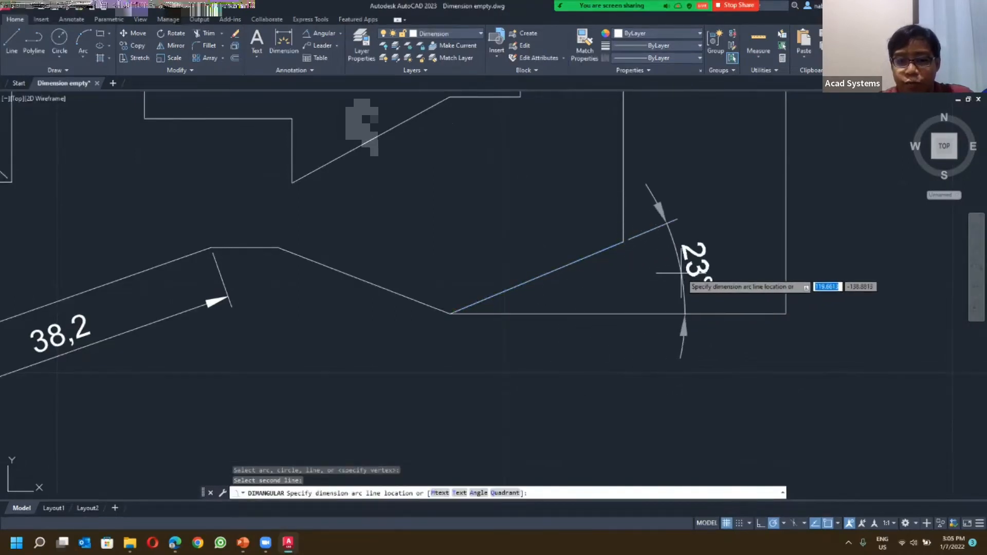
{"action": "left_click", "coordinate": [692, 259]}
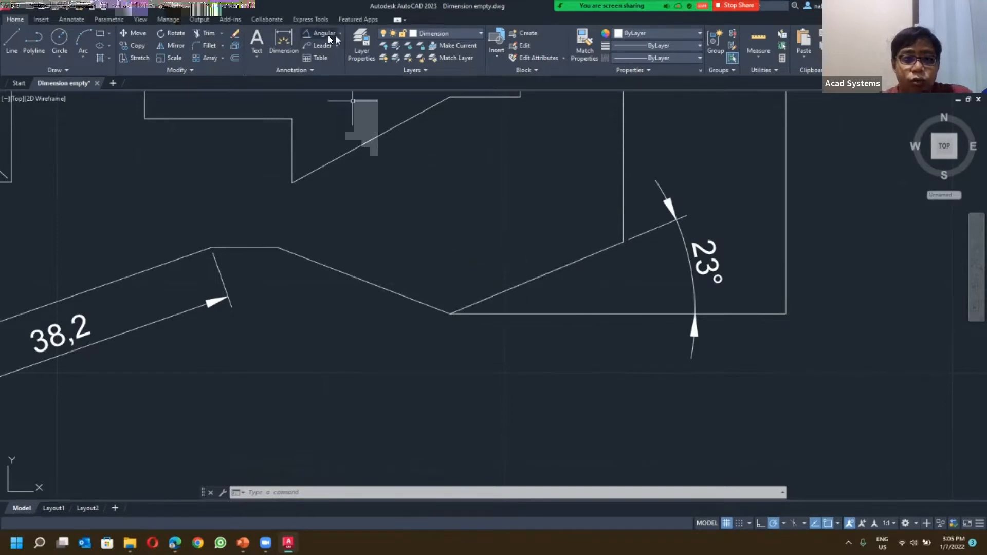
Step: Draw a horizontal reference line extending leftward from the lower vertex where the two sloping edges meet the base line
{"action": "left_click", "coordinate": [11, 39]}
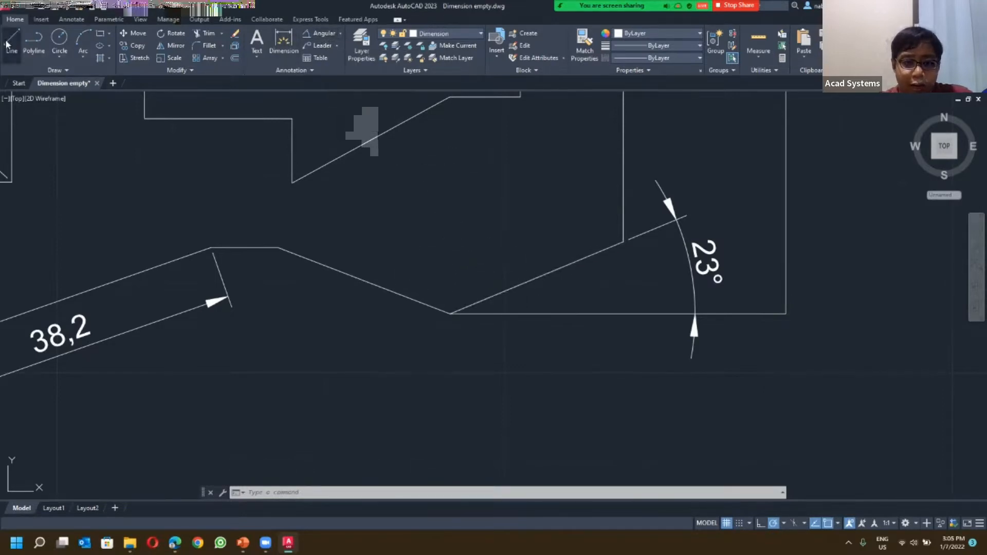
{"action": "left_click", "coordinate": [450, 313]}
{"action": "left_click", "coordinate": [335, 313]}
{"action": "right_click", "coordinate": [407, 219]}
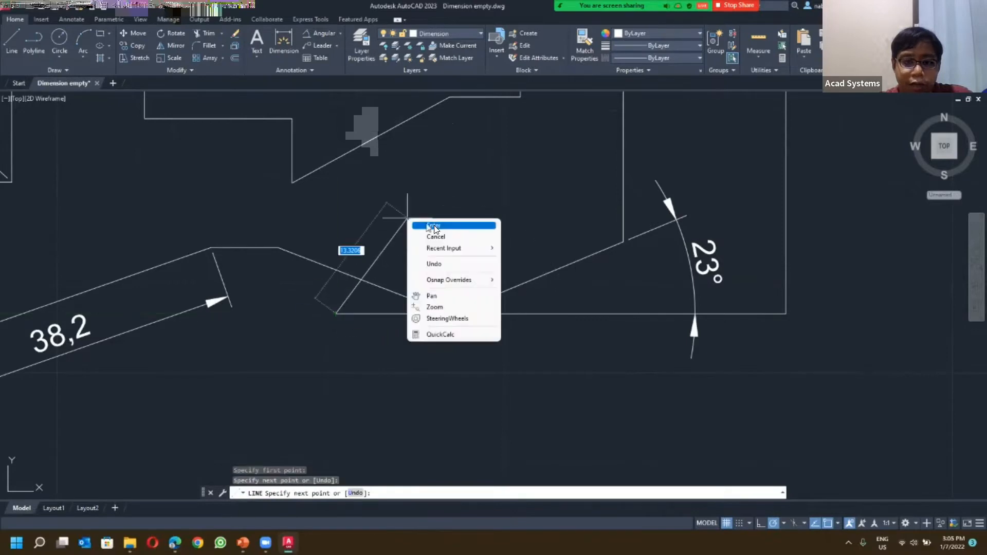
{"action": "left_click", "coordinate": [419, 225]}
Step: Add an angular dimension between the new reference line and the left sloping edge, placed beyond the line's left end
{"action": "left_click", "coordinate": [322, 38]}
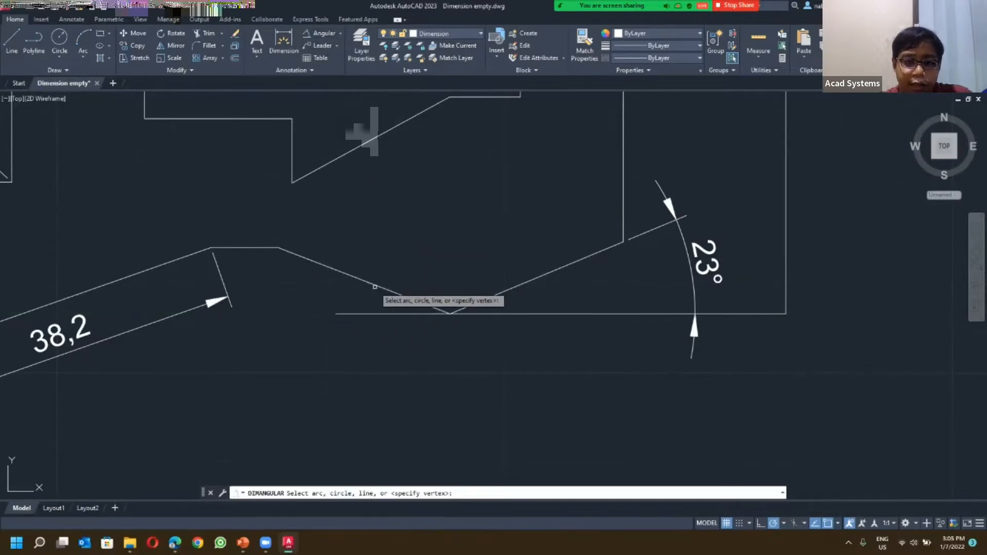
{"action": "left_click", "coordinate": [374, 284]}
{"action": "left_click", "coordinate": [375, 313]}
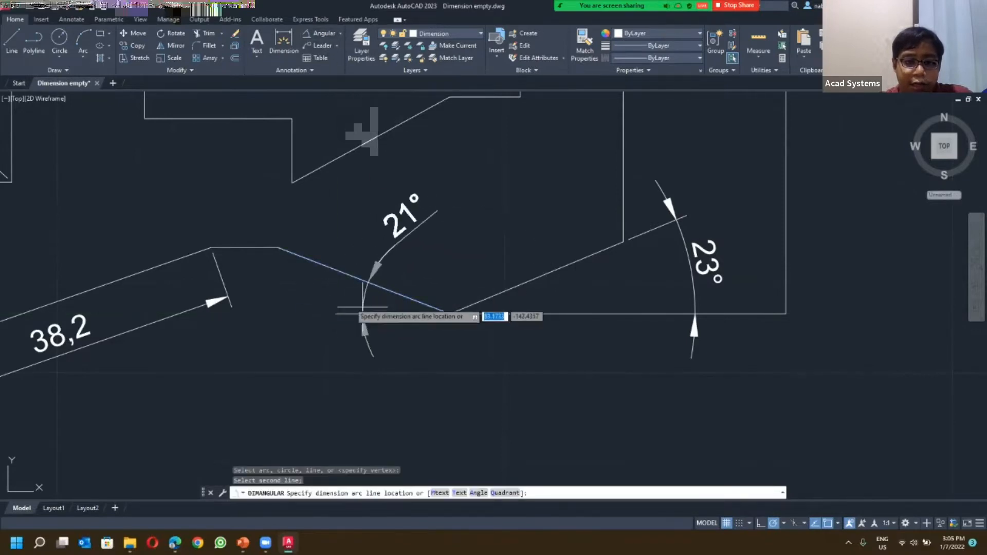
{"action": "left_click", "coordinate": [297, 290]}
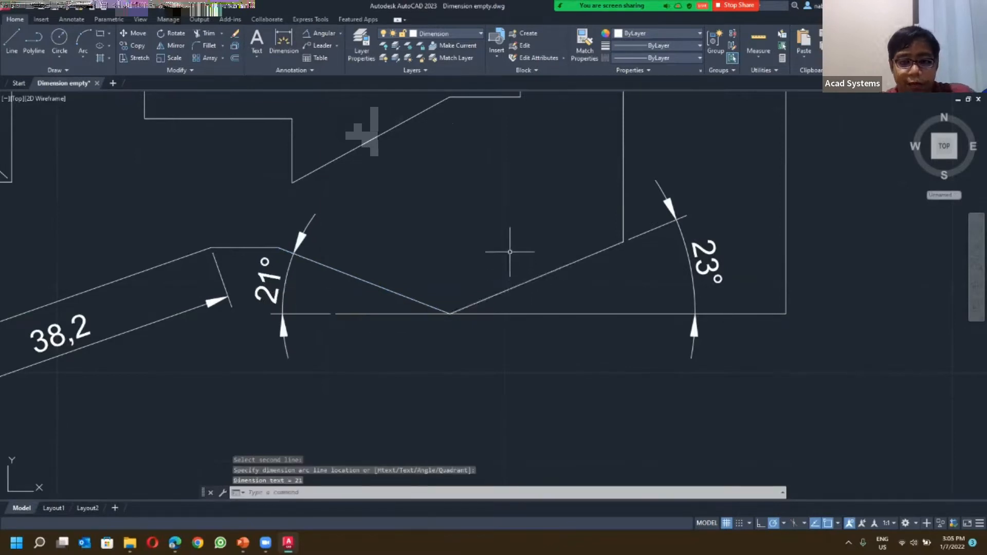
Step: Add an angular dimension between the two sloping edges that meet at the lower vertex, with its arc placed above the vertex
{"action": "scroll", "coordinate": [391, 144], "scroll_direction": "down", "scroll_amount": 2}
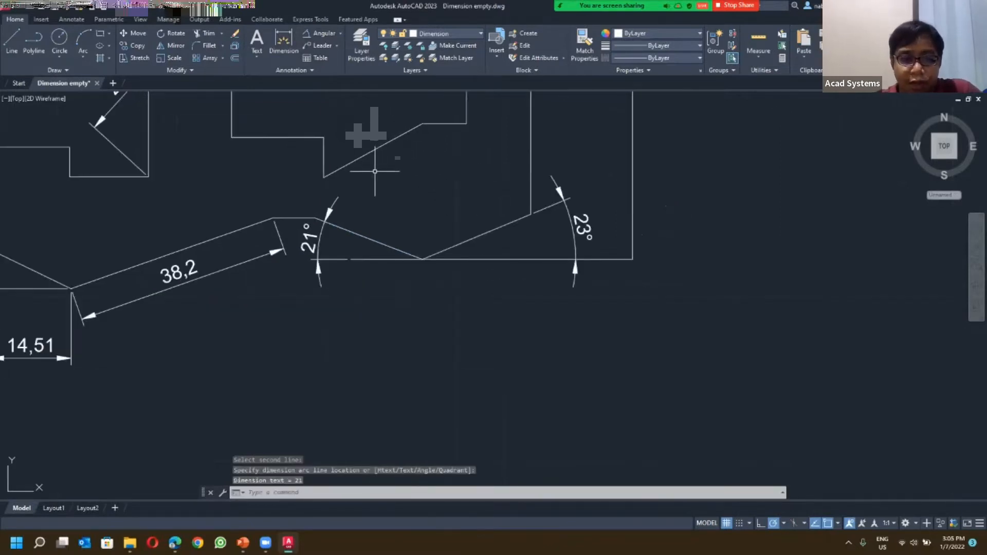
{"action": "left_click", "coordinate": [319, 34]}
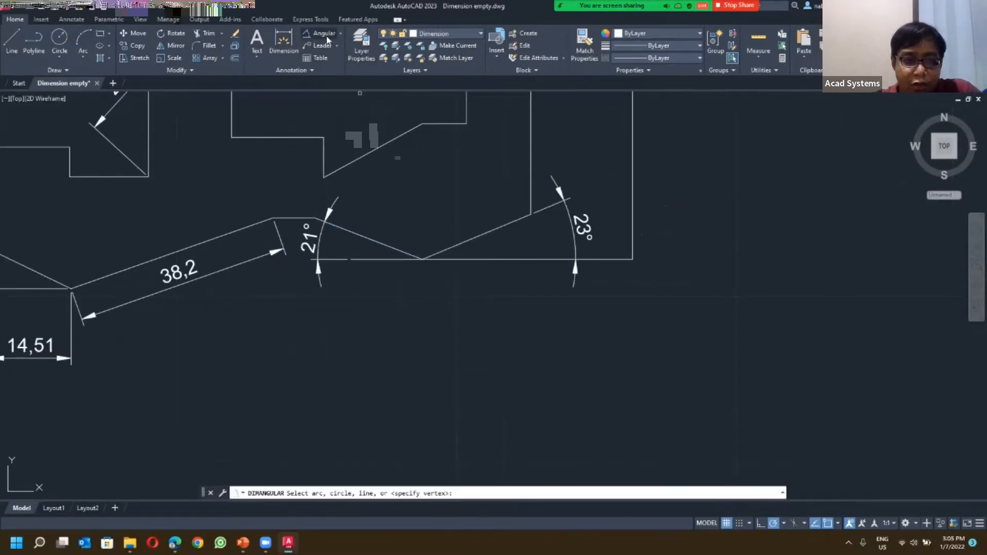
{"action": "left_click", "coordinate": [378, 243]}
{"action": "left_click", "coordinate": [446, 249]}
{"action": "left_click", "coordinate": [437, 221]}
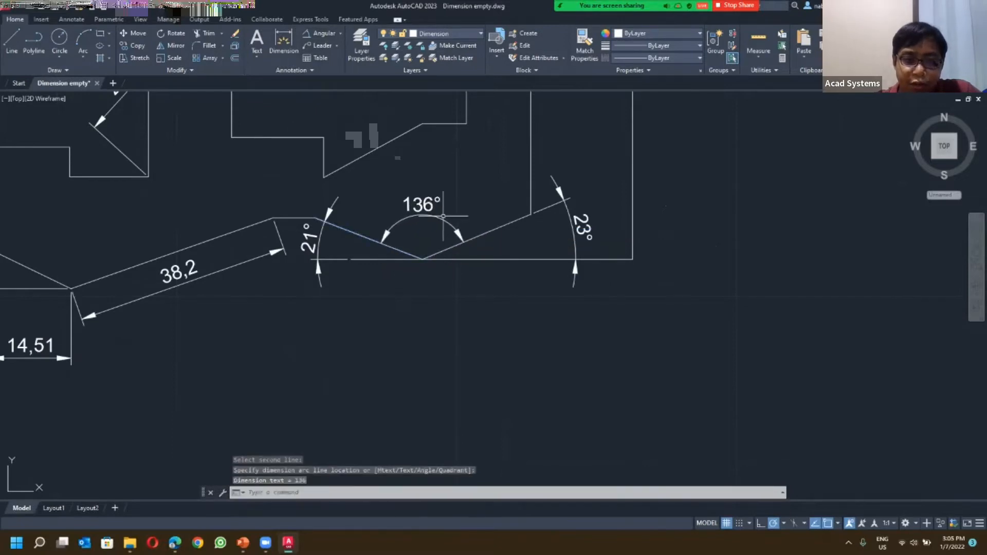
{"action": "scroll", "coordinate": [358, 151], "scroll_direction": "down", "scroll_amount": 1}
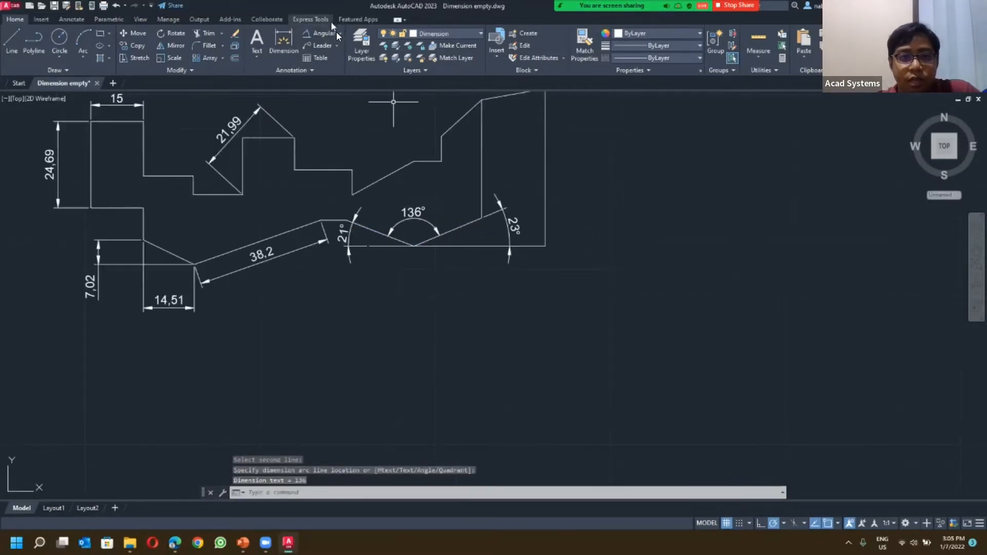
{"action": "left_click", "coordinate": [339, 33]}
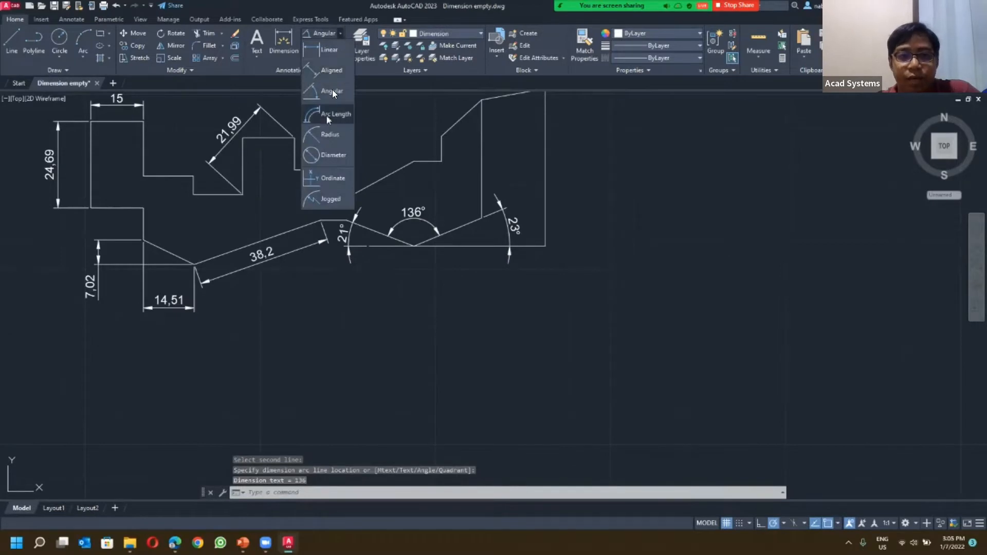
{"action": "left_click", "coordinate": [337, 33]}
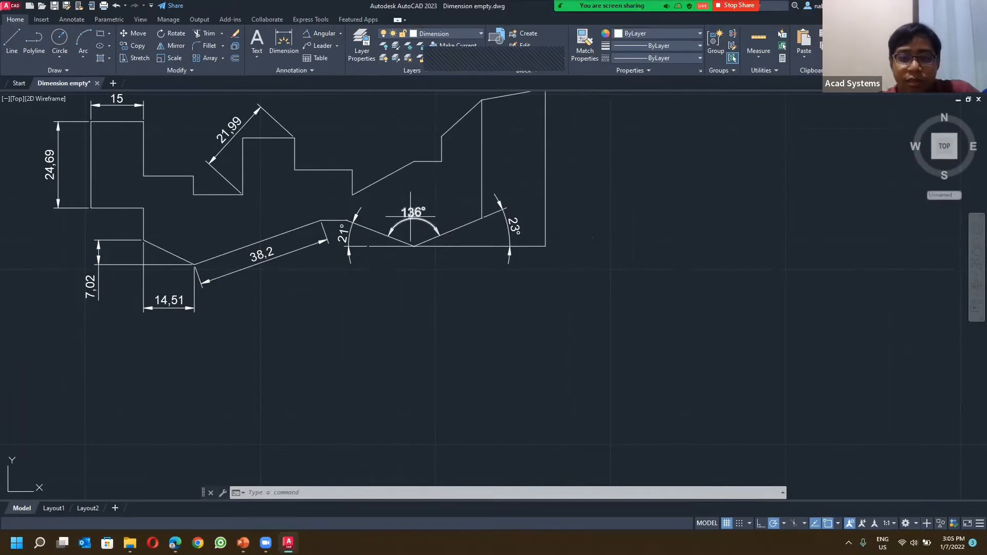
{"action": "scroll", "coordinate": [429, 215], "scroll_direction": "down", "scroll_amount": 1}
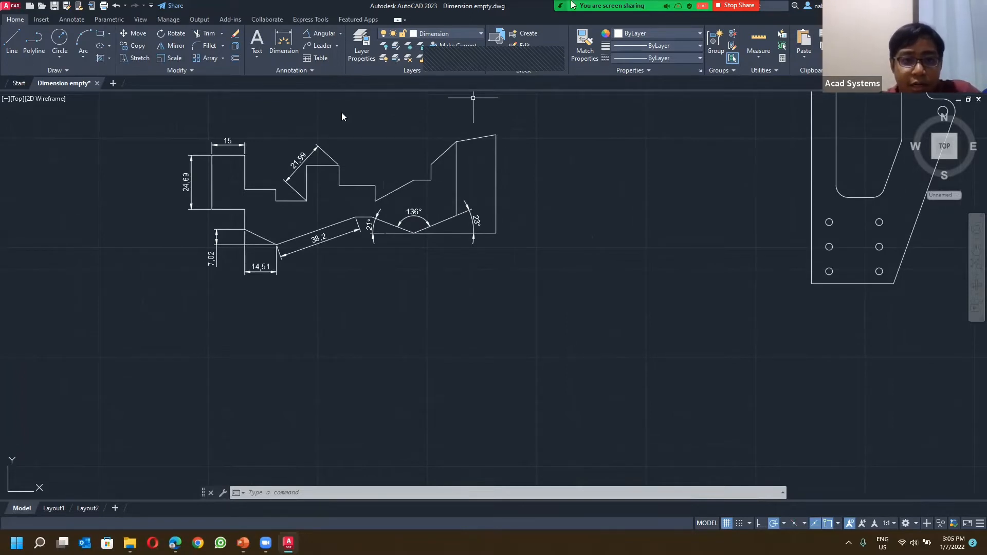
{"action": "left_click", "coordinate": [340, 33]}
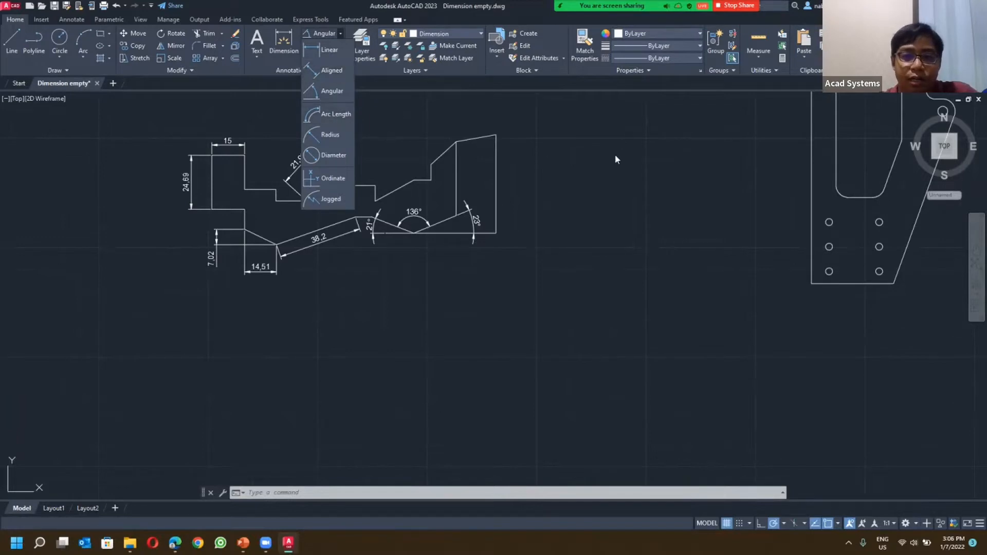
Step: Add an arc length dimension outside the convex rounded corner surrounding the small hole on the tall plate's right edge
{"action": "middle_click_drag", "start_coordinate": [637, 163], "coordinate": [398, 249]}
{"action": "scroll", "coordinate": [711, 181], "scroll_direction": "up", "scroll_amount": 6}
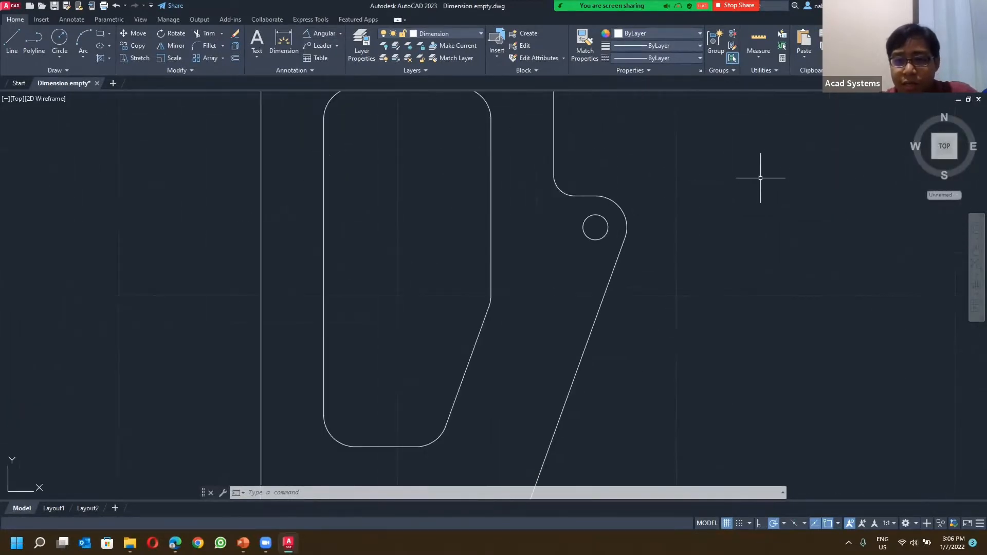
{"action": "left_click", "coordinate": [547, 225]}
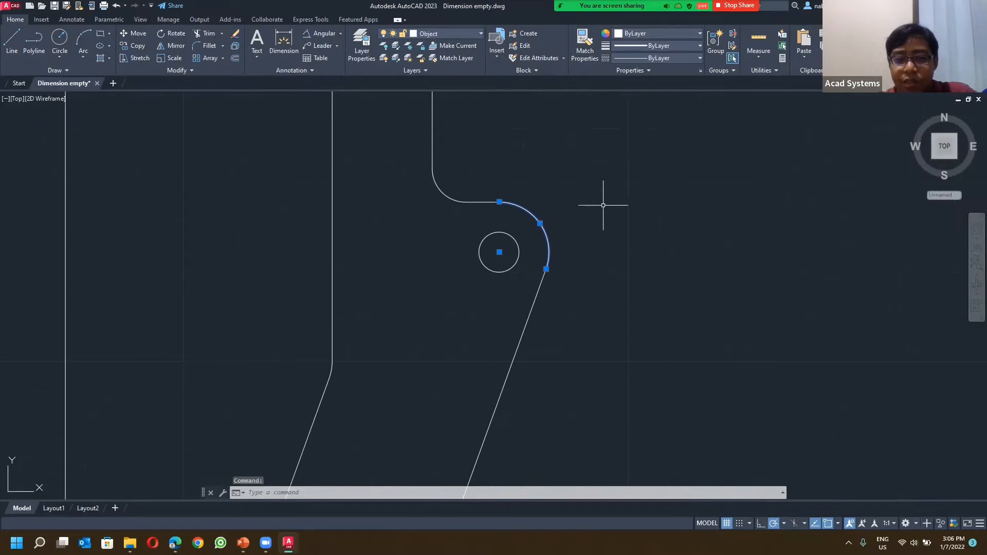
{"action": "key", "text": "Escape"}
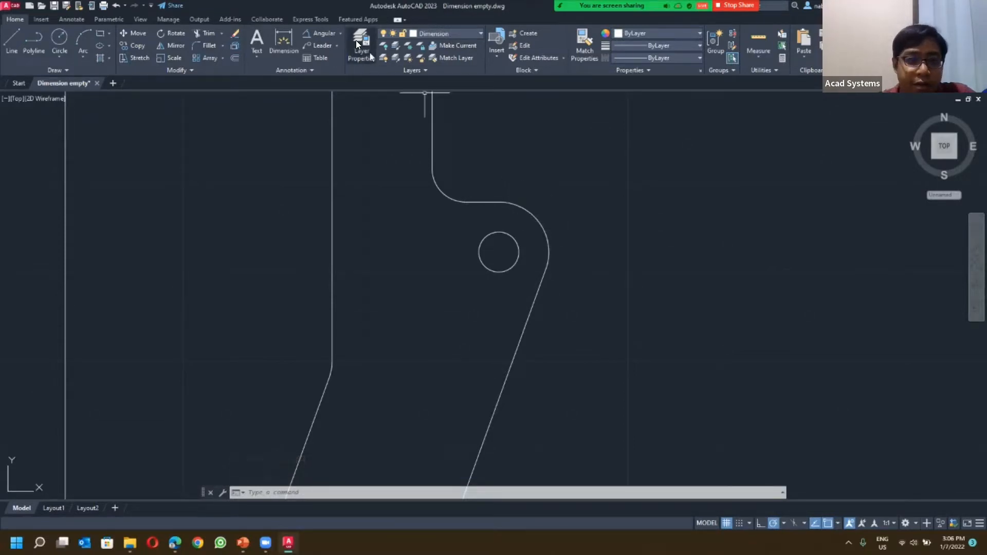
{"action": "left_click", "coordinate": [340, 33]}
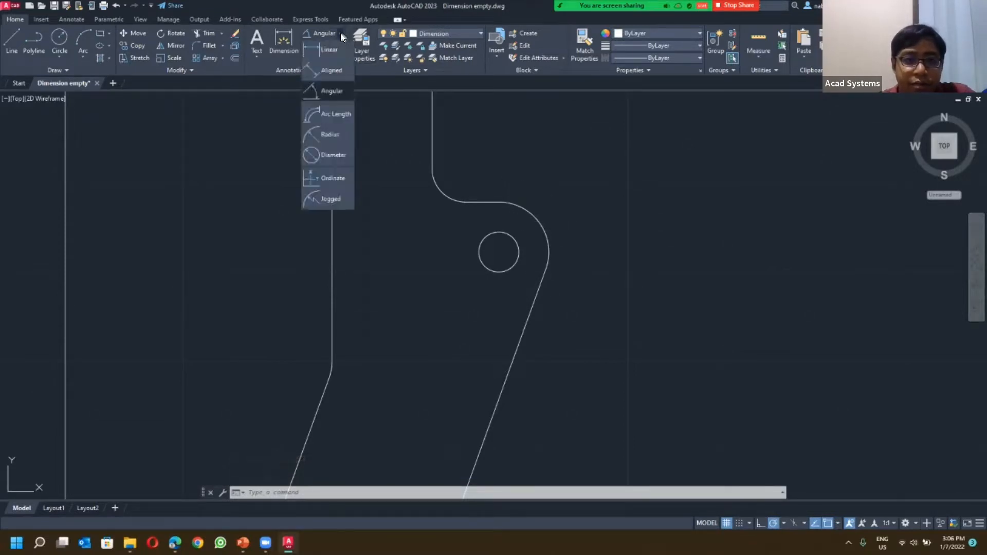
{"action": "left_click", "coordinate": [342, 114]}
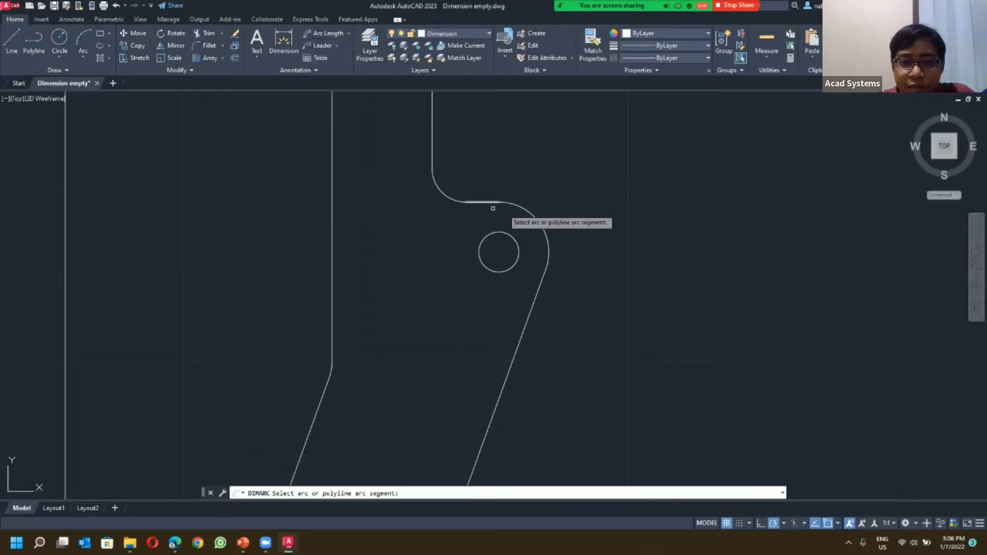
{"action": "left_click", "coordinate": [514, 205]}
{"action": "left_click", "coordinate": [568, 193]}
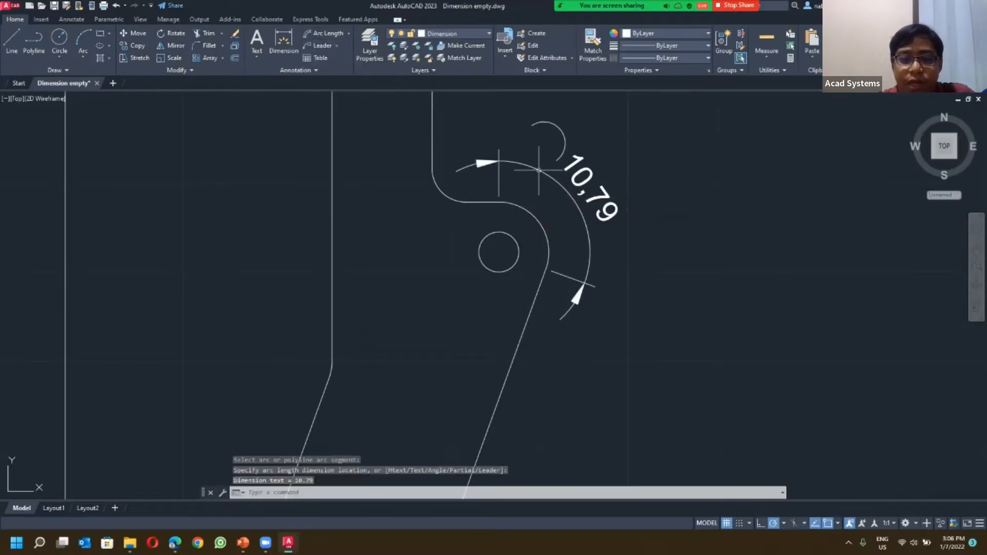
Step: Try to apply an arc length dimension to the large circular hole above the slot in the tall plate
{"action": "scroll", "coordinate": [539, 169], "scroll_direction": "down", "scroll_amount": 10}
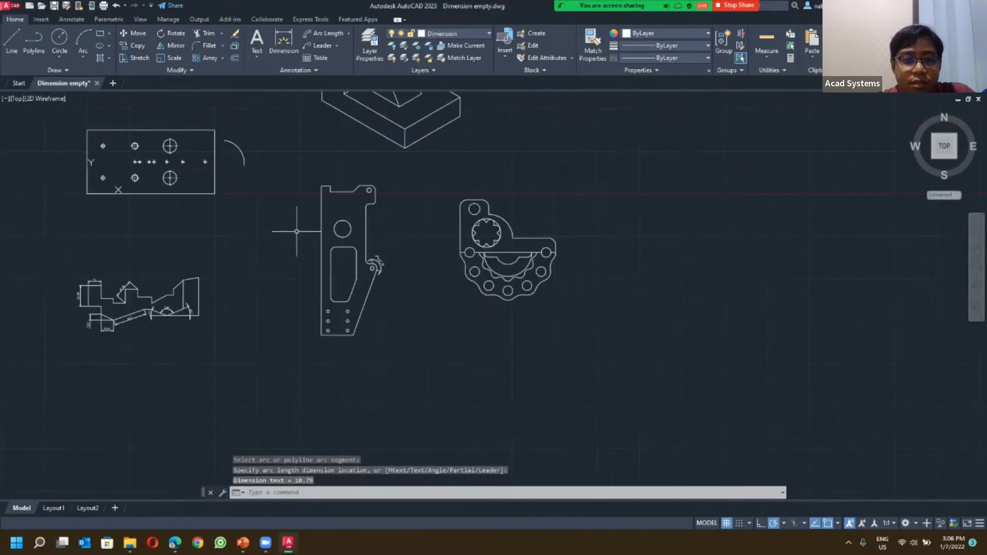
{"action": "scroll", "coordinate": [221, 200], "scroll_direction": "up", "scroll_amount": 2}
{"action": "scroll", "coordinate": [432, 241], "scroll_direction": "up", "scroll_amount": 4}
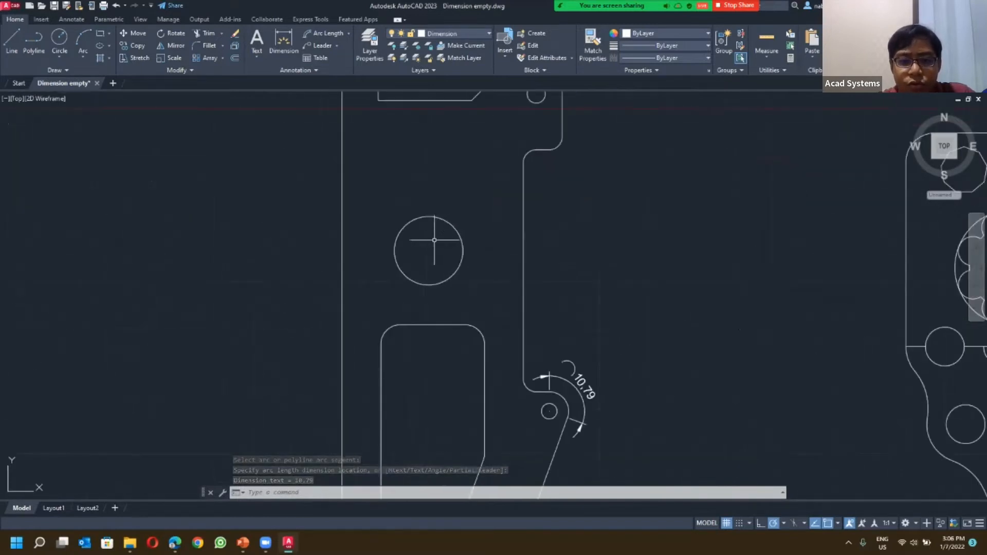
{"action": "left_click", "coordinate": [322, 33]}
{"action": "left_click", "coordinate": [427, 217]}
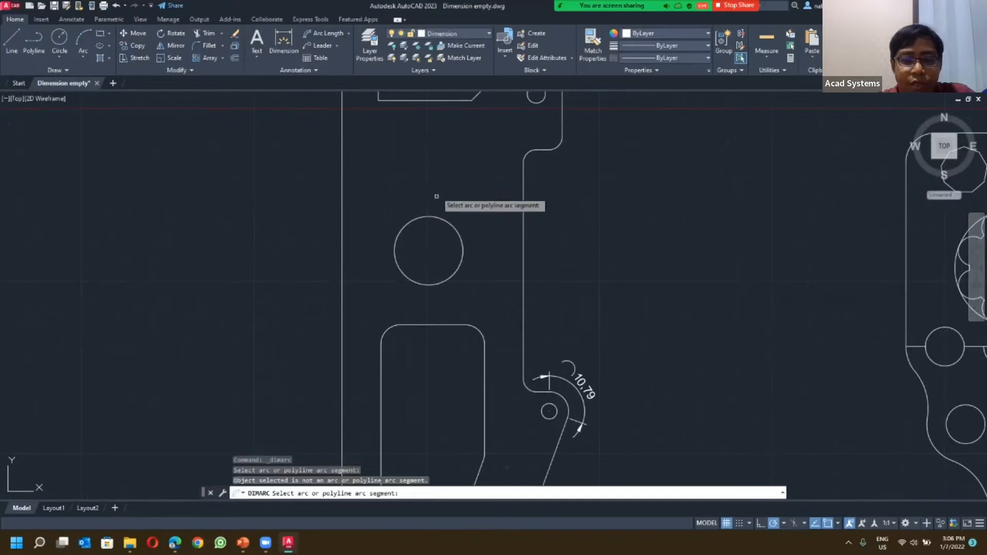
Step: Add an arc length dimension to the free-standing arc beside the rectangular hole plate, placed on the arc's outer side
{"action": "scroll", "coordinate": [454, 228], "scroll_direction": "down", "scroll_amount": 2}
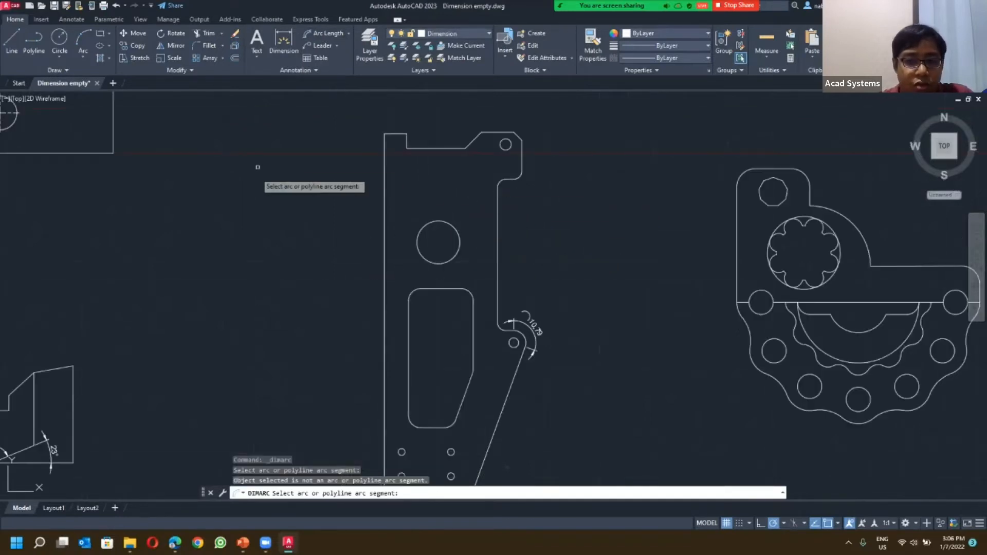
{"action": "mouse_move", "coordinate": [258, 168]}
{"action": "middle_mouse_down"}
{"action": "mouse_move", "coordinate": [370, 202]}
{"action": "mouse_move", "coordinate": [337, 214]}
{"action": "mouse_move", "coordinate": [395, 265]}
{"action": "middle_mouse_up"}
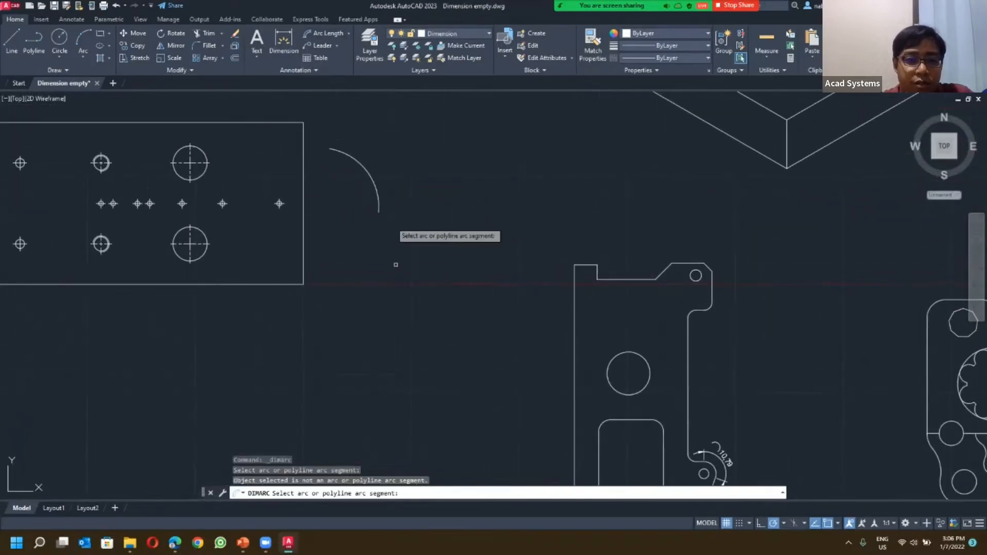
{"action": "left_click", "coordinate": [377, 203]}
{"action": "left_click", "coordinate": [406, 222]}
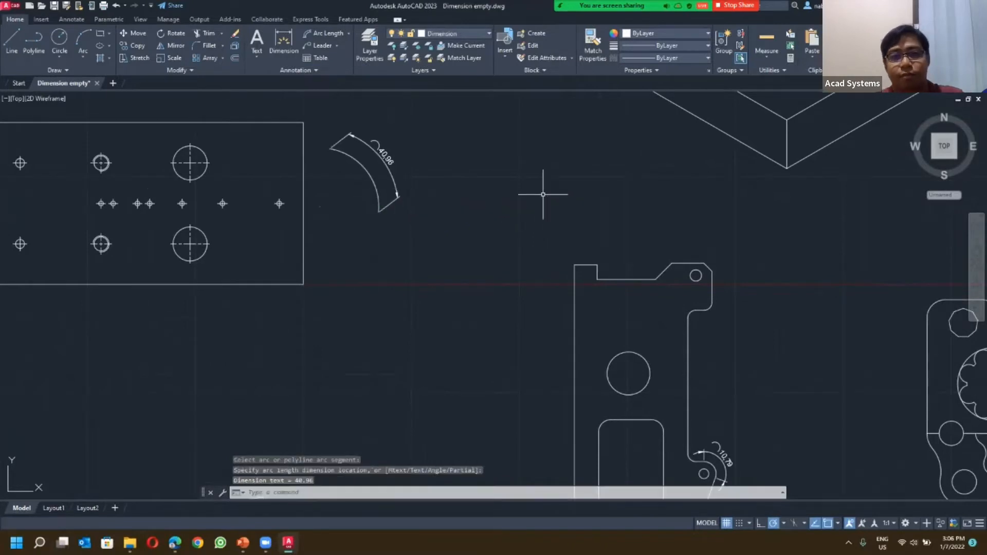
{"action": "scroll", "coordinate": [542, 194], "scroll_direction": "down", "scroll_amount": 4}
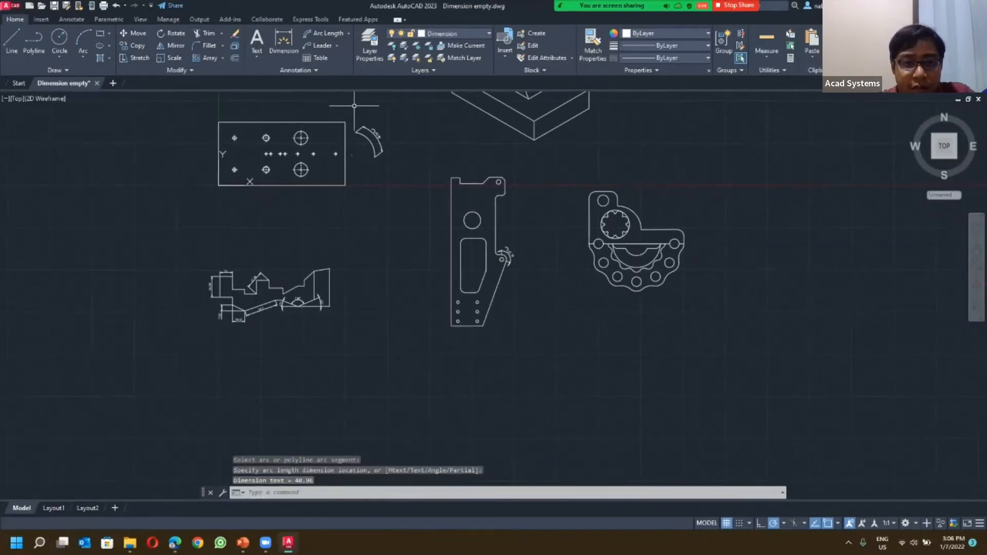
{"action": "scroll", "coordinate": [354, 105], "scroll_direction": "up", "scroll_amount": 5}
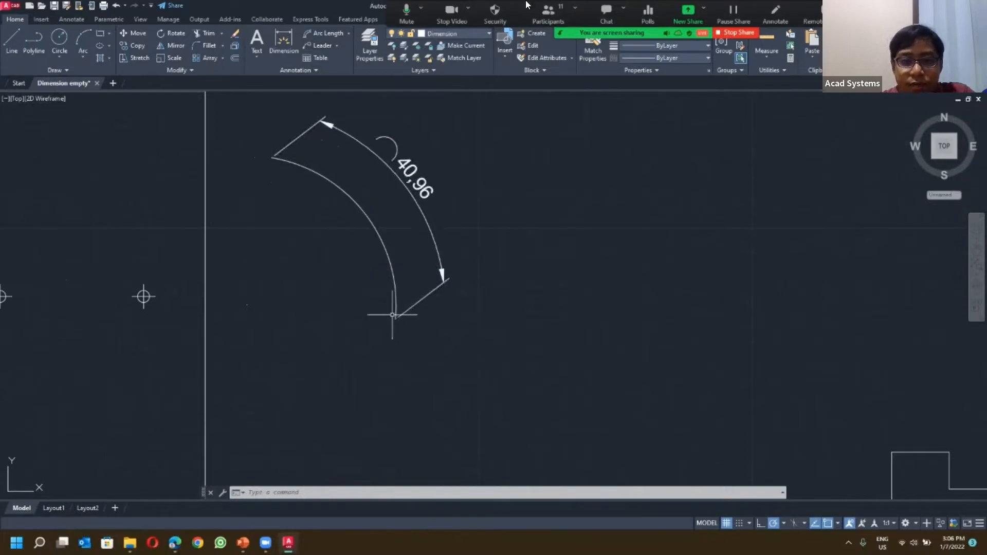
{"action": "left_click", "coordinate": [348, 33]}
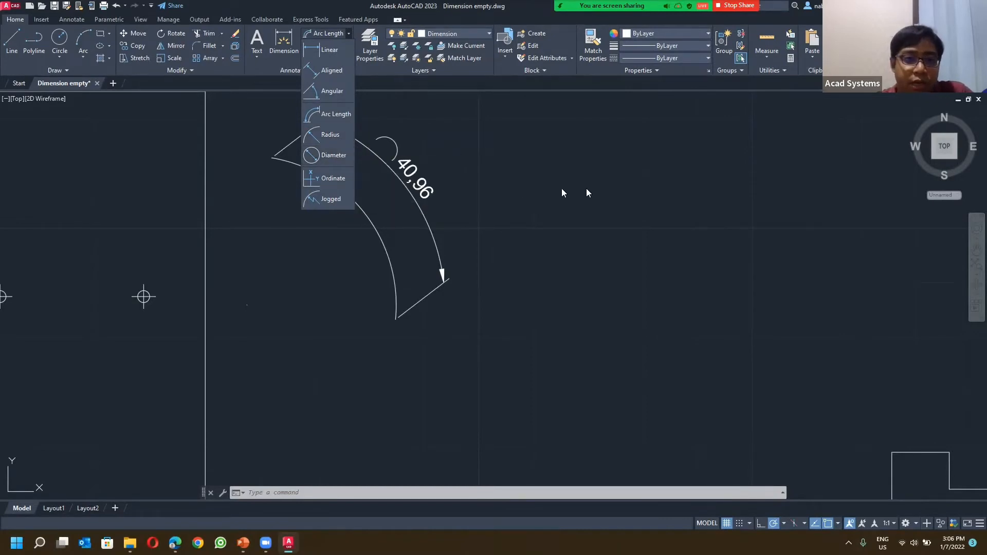
Step: Add a radius dimension to the upper large hole in the rectangular hole plate, placing its text outside the circle toward the upper right
{"action": "left_click", "coordinate": [643, 208]}
{"action": "scroll", "coordinate": [610, 223], "scroll_direction": "down", "scroll_amount": 3}
{"action": "mouse_move", "coordinate": [671, 237]}
{"action": "middle_mouse_down"}
{"action": "mouse_move", "coordinate": [548, 238]}
{"action": "mouse_move", "coordinate": [290, 194]}
{"action": "middle_mouse_up"}
{"action": "scroll", "coordinate": [334, 221], "scroll_direction": "down", "scroll_amount": 4}
{"action": "scroll", "coordinate": [381, 244], "scroll_direction": "up", "scroll_amount": 5}
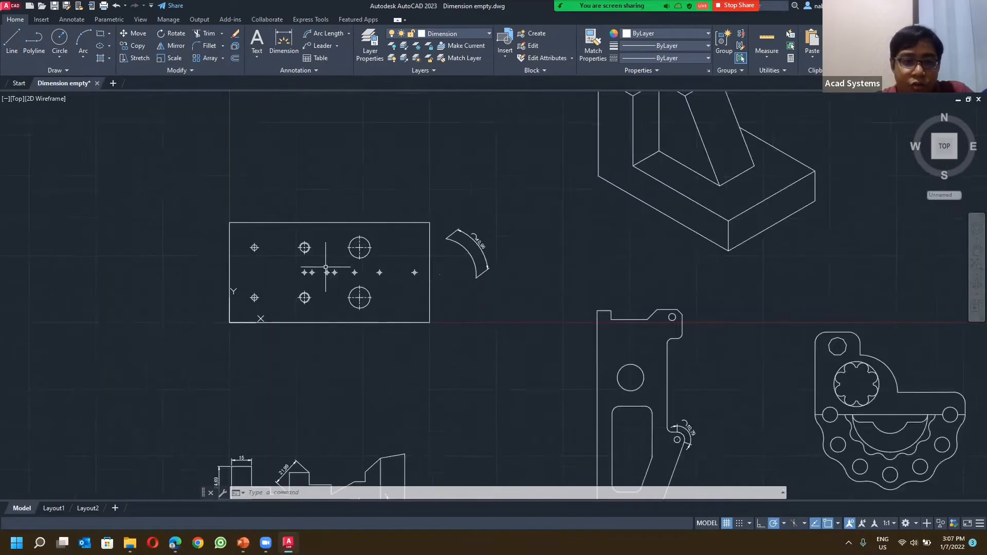
{"action": "scroll", "coordinate": [398, 198], "scroll_direction": "up", "scroll_amount": 4}
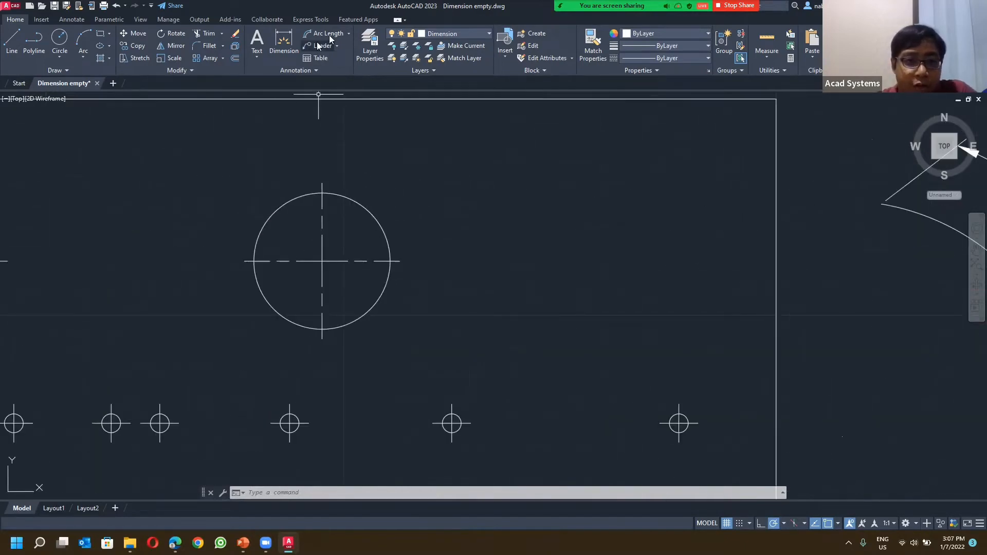
{"action": "left_click", "coordinate": [349, 33]}
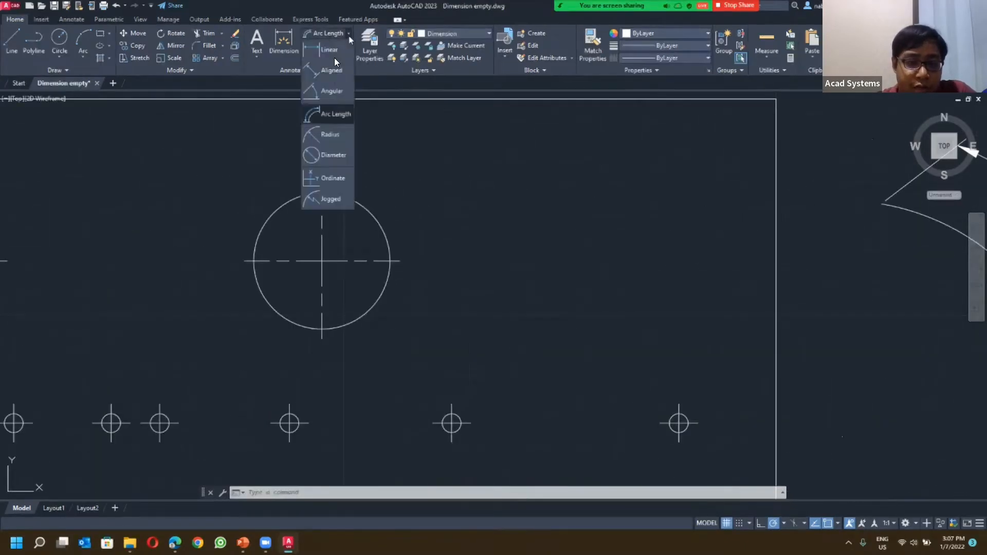
{"action": "left_click", "coordinate": [324, 133]}
{"action": "left_click", "coordinate": [357, 203]}
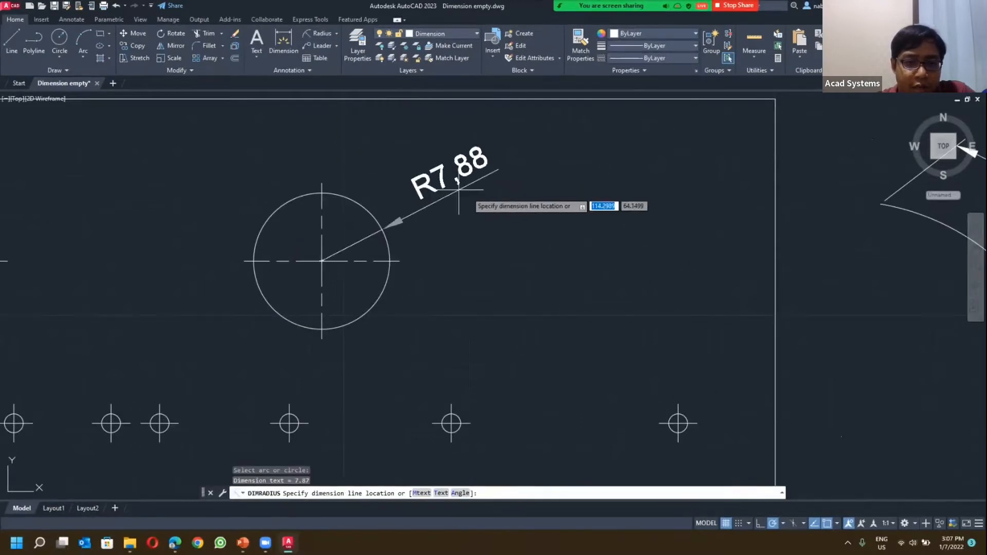
{"action": "left_click", "coordinate": [512, 162]}
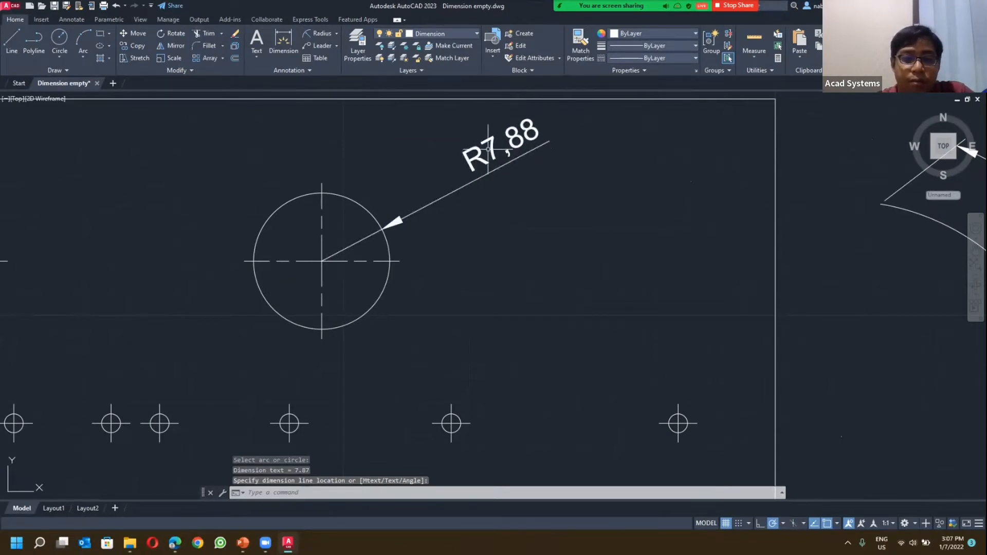
Step: Add a diameter dimension to the same large hole, placing its text outside the circle toward the lower right
{"action": "left_click", "coordinate": [337, 34]}
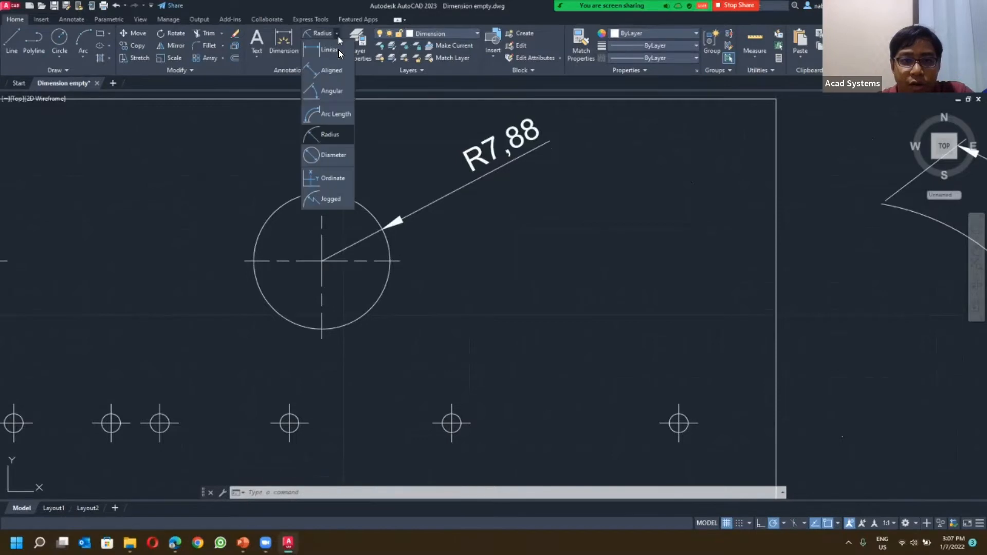
{"action": "left_click", "coordinate": [332, 154]}
{"action": "left_click", "coordinate": [389, 262]}
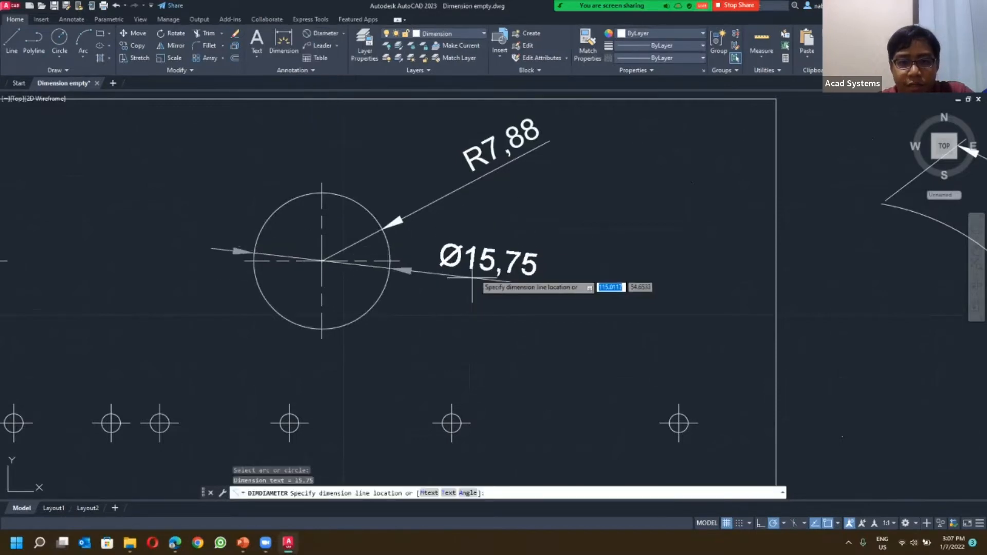
{"action": "left_click", "coordinate": [500, 314]}
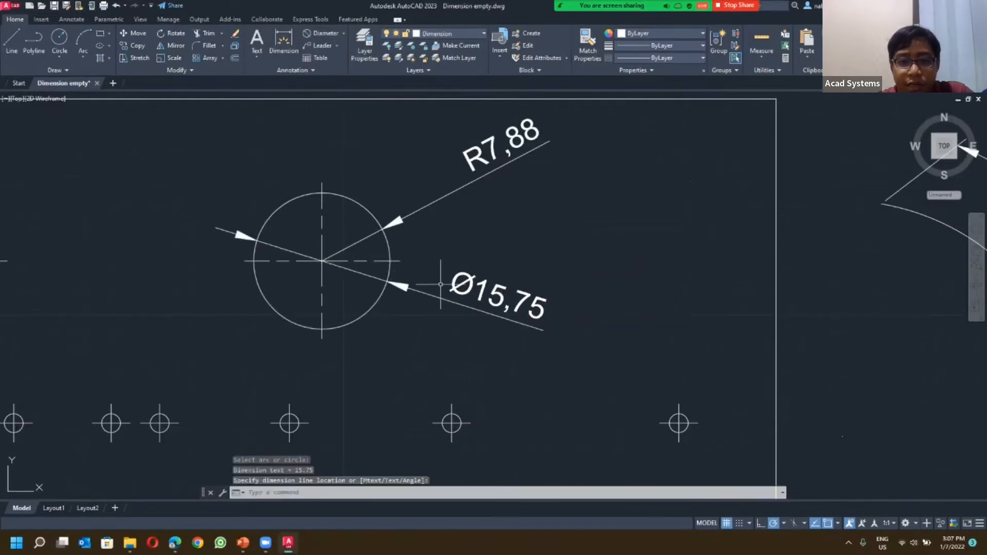
Step: Reset the user coordinate system to World using the UCS command
{"action": "left_click", "coordinate": [342, 33]}
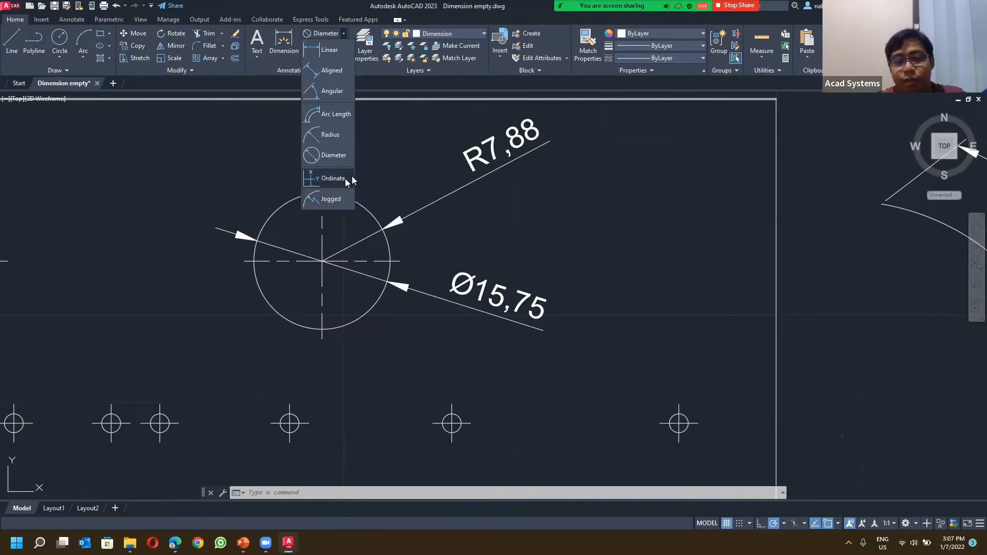
{"action": "left_click", "coordinate": [392, 161]}
{"action": "scroll", "coordinate": [341, 149], "scroll_direction": "down", "scroll_amount": 4}
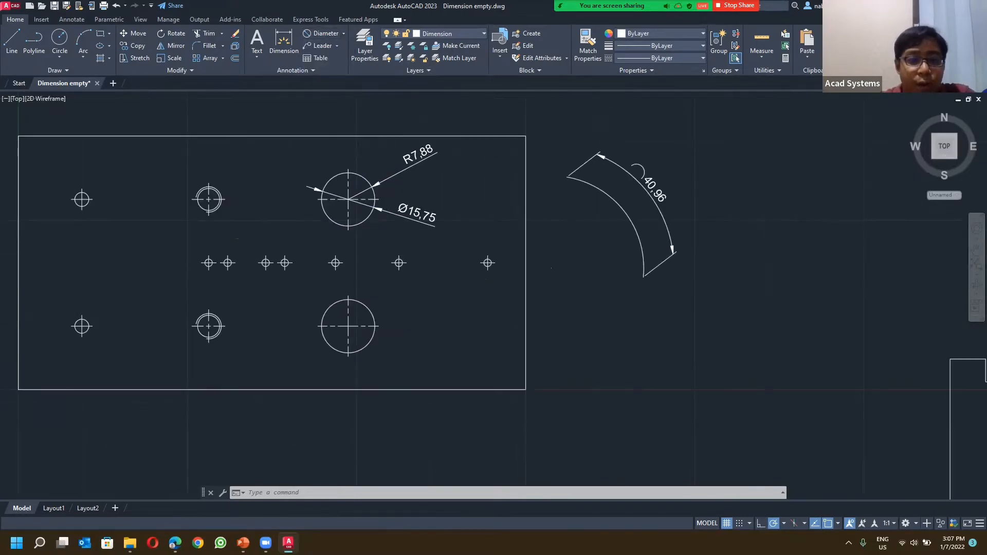
{"action": "scroll", "coordinate": [353, 154], "scroll_direction": "down", "scroll_amount": 3}
{"action": "scroll", "coordinate": [348, 158], "scroll_direction": "up", "scroll_amount": 2}
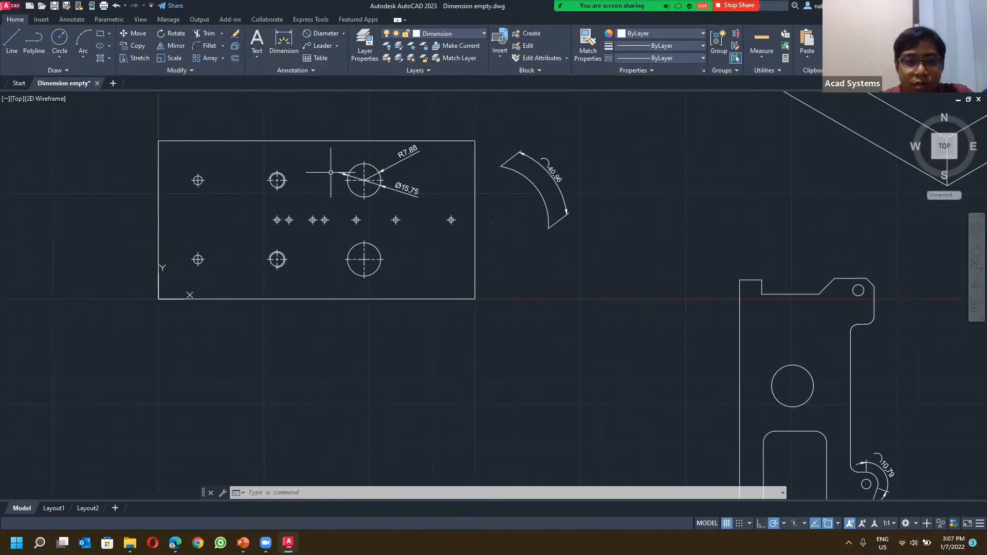
{"action": "scroll", "coordinate": [343, 147], "scroll_direction": "up", "scroll_amount": 2}
{"action": "scroll", "coordinate": [345, 146], "scroll_direction": "down", "scroll_amount": 2}
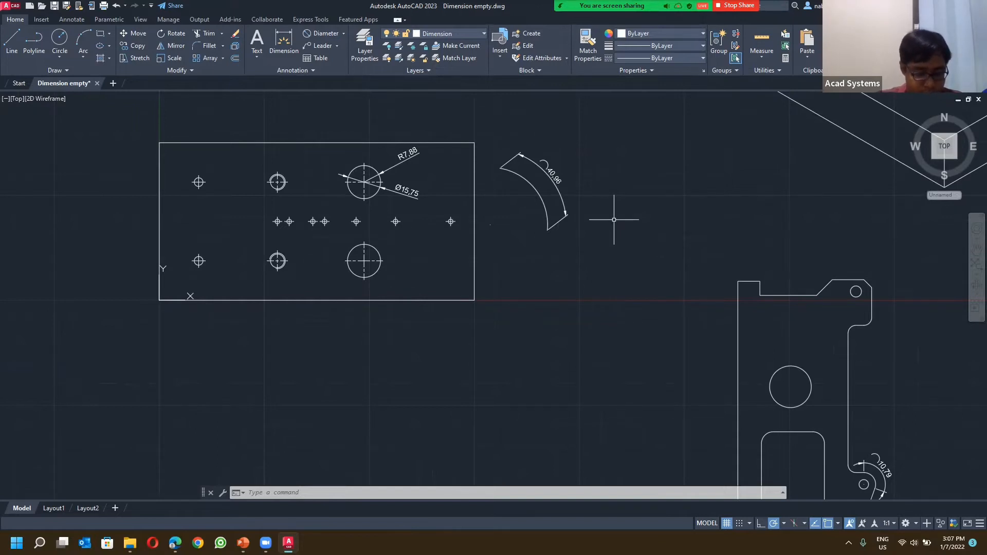
{"action": "type", "text": "cs"}
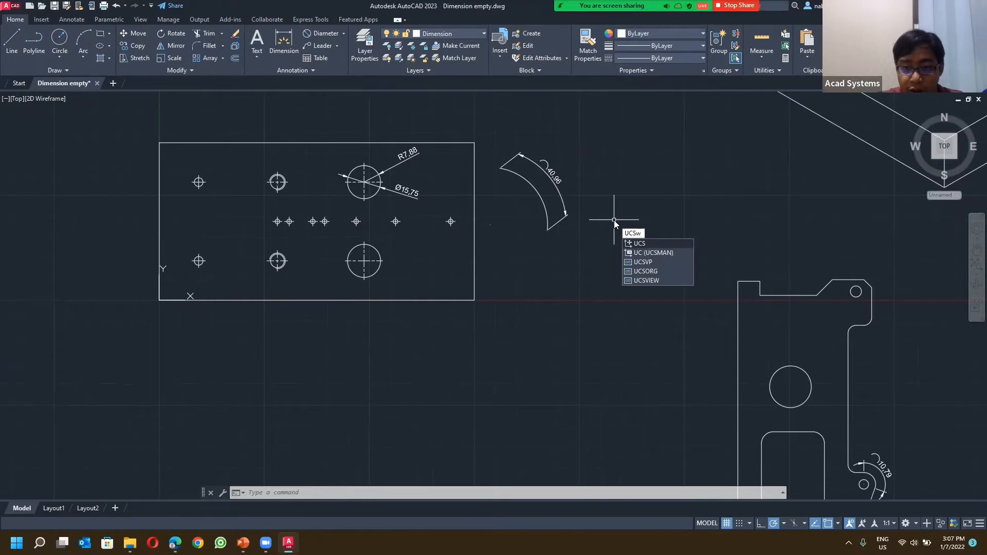
{"action": "key", "text": "Return"}
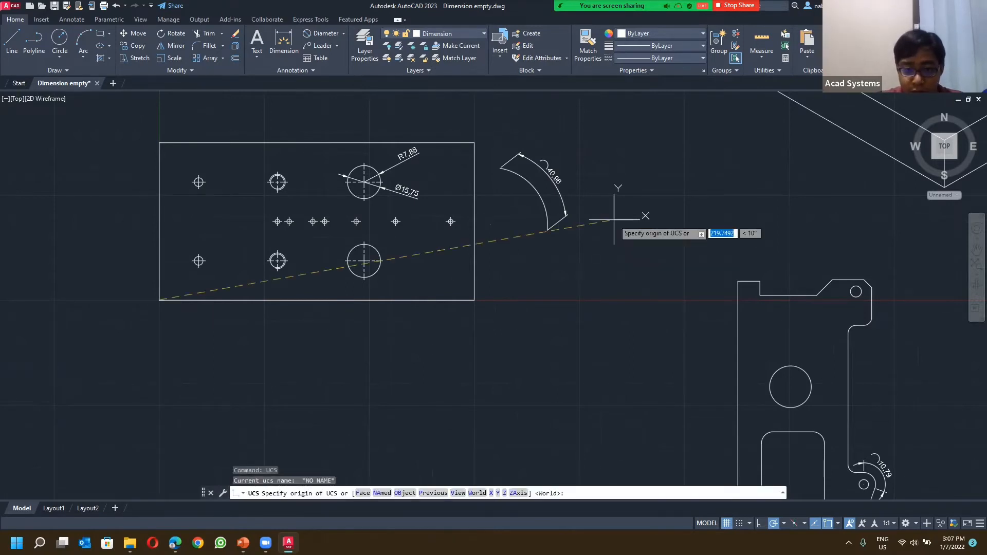
{"action": "left_click", "coordinate": [478, 494]}
{"action": "key", "text": "Escape"}
{"action": "key", "text": "Escape"}
Step: Add an X ordinate dimension to the rectangular hole plate's lower-left corner, with its leader ending below the plate
{"action": "scroll", "coordinate": [520, 362], "scroll_direction": "down", "scroll_amount": 5}
{"action": "mouse_move", "coordinate": [461, 286]}
{"action": "middle_mouse_down"}
{"action": "mouse_move", "coordinate": [432, 239]}
{"action": "mouse_move", "coordinate": [340, 176]}
{"action": "middle_mouse_up"}
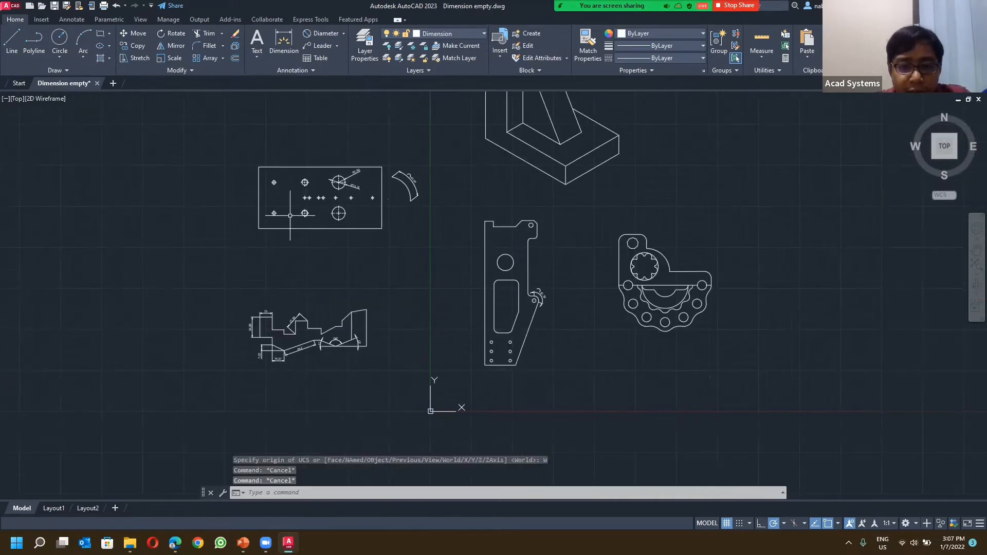
{"action": "scroll", "coordinate": [343, 200], "scroll_direction": "up", "scroll_amount": 5}
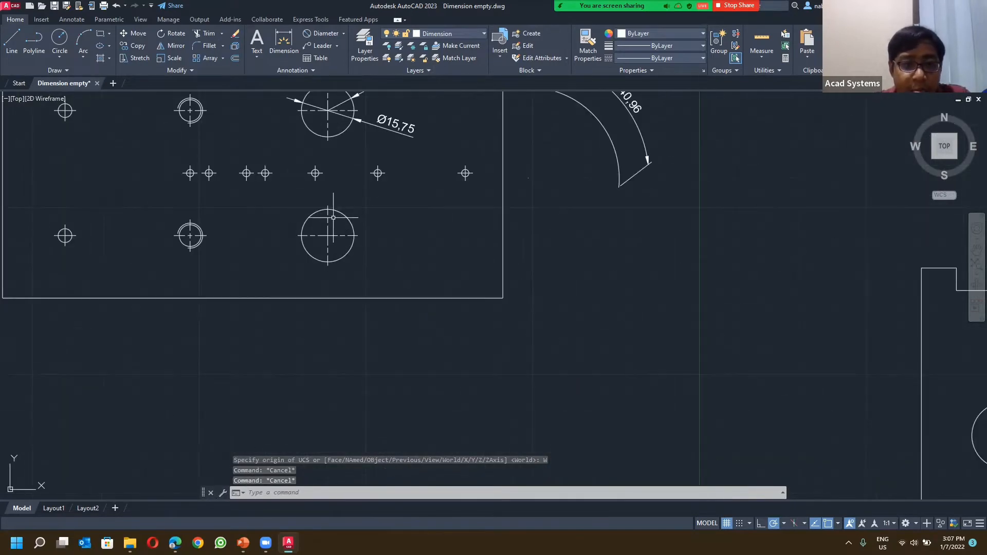
{"action": "mouse_move", "coordinate": [333, 218]}
{"action": "middle_mouse_down"}
{"action": "mouse_move", "coordinate": [458, 240]}
{"action": "mouse_move", "coordinate": [471, 233]}
{"action": "middle_mouse_up"}
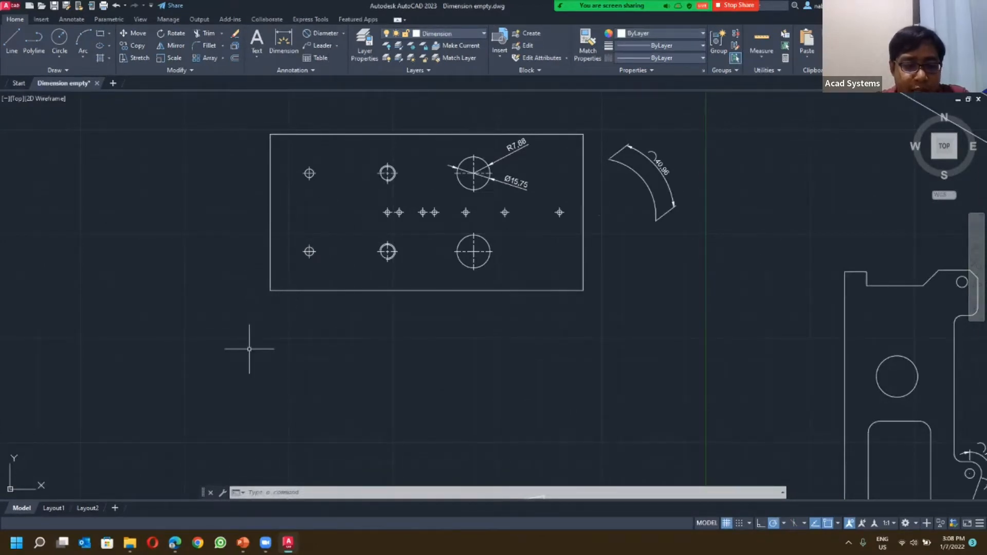
{"action": "middle_click_drag", "start_coordinate": [329, 355], "coordinate": [242, 249]}
{"action": "scroll", "coordinate": [243, 249], "scroll_direction": "down", "scroll_amount": 4}
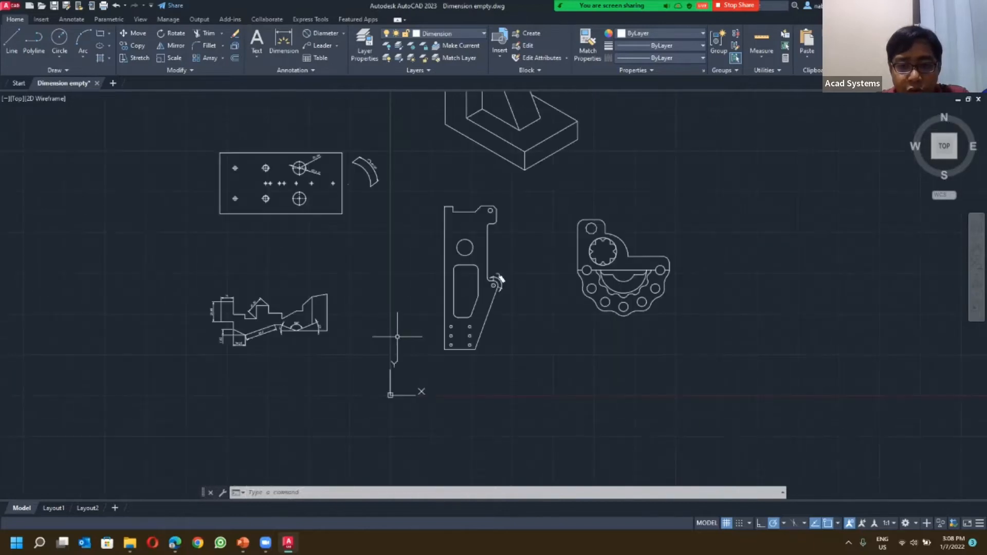
{"action": "scroll", "coordinate": [228, 239], "scroll_direction": "up", "scroll_amount": 2}
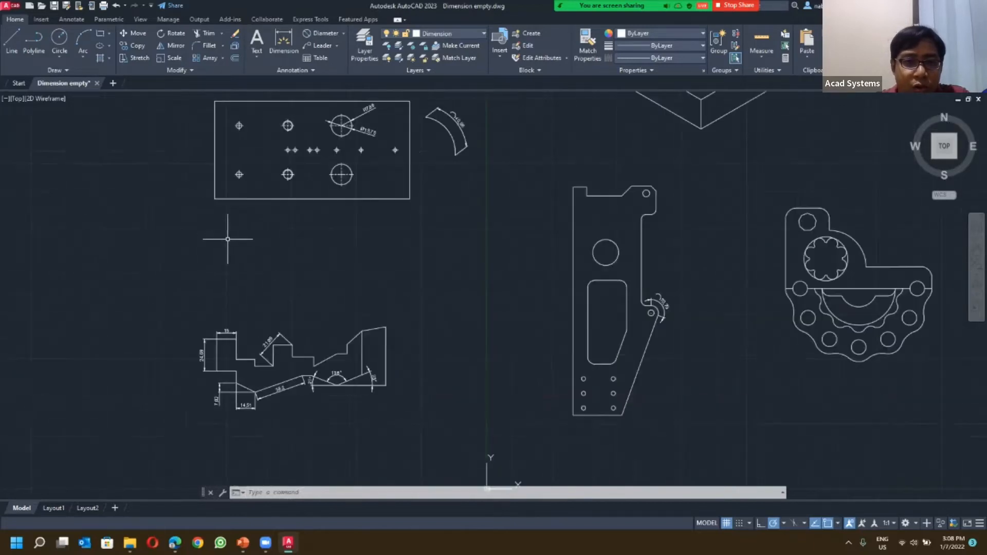
{"action": "left_click", "coordinate": [342, 33]}
{"action": "left_click", "coordinate": [333, 177]}
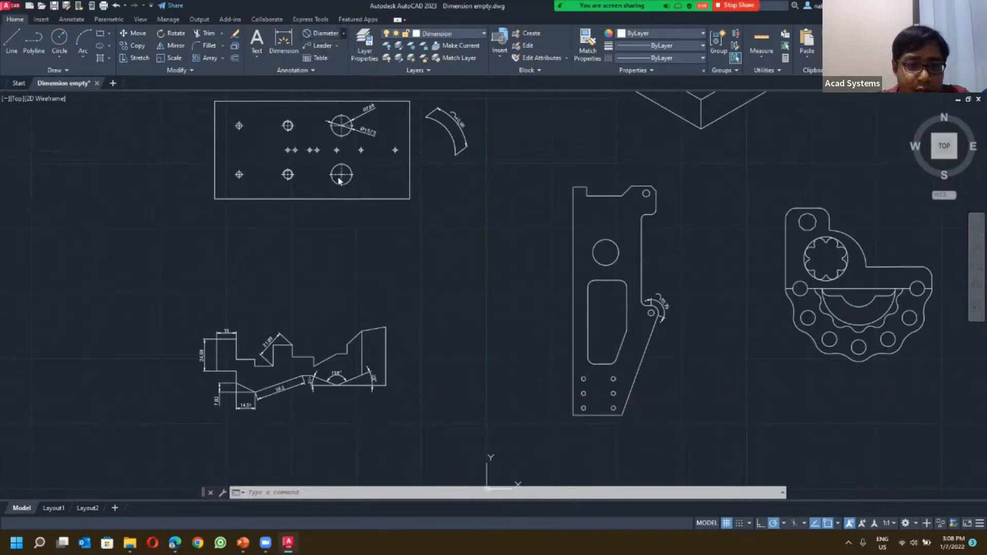
{"action": "left_click", "coordinate": [215, 199]}
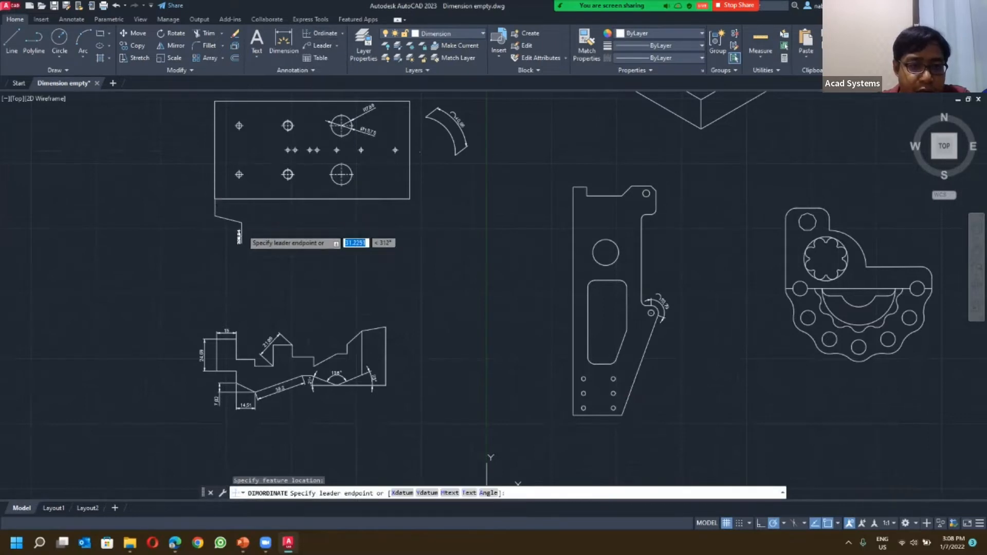
{"action": "left_click", "coordinate": [243, 243]}
{"action": "scroll", "coordinate": [242, 241], "scroll_direction": "up", "scroll_amount": 4}
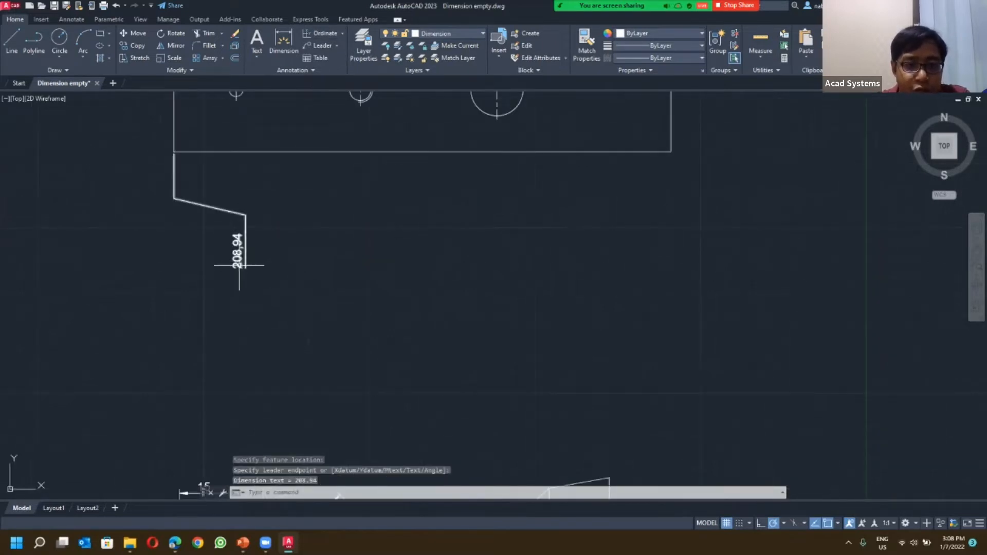
{"action": "scroll", "coordinate": [352, 256], "scroll_direction": "down", "scroll_amount": 4}
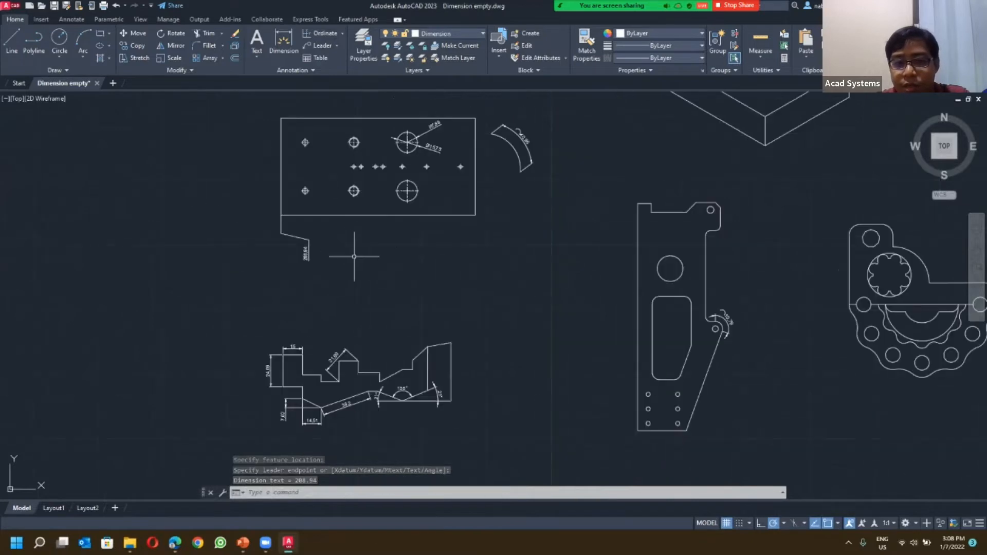
Step: Draw a rectangle near the world origin with its first corner at 3,4 and a freely placed opposite corner up and to the right
{"action": "middle_click_drag", "start_coordinate": [321, 243], "coordinate": [216, 161]}
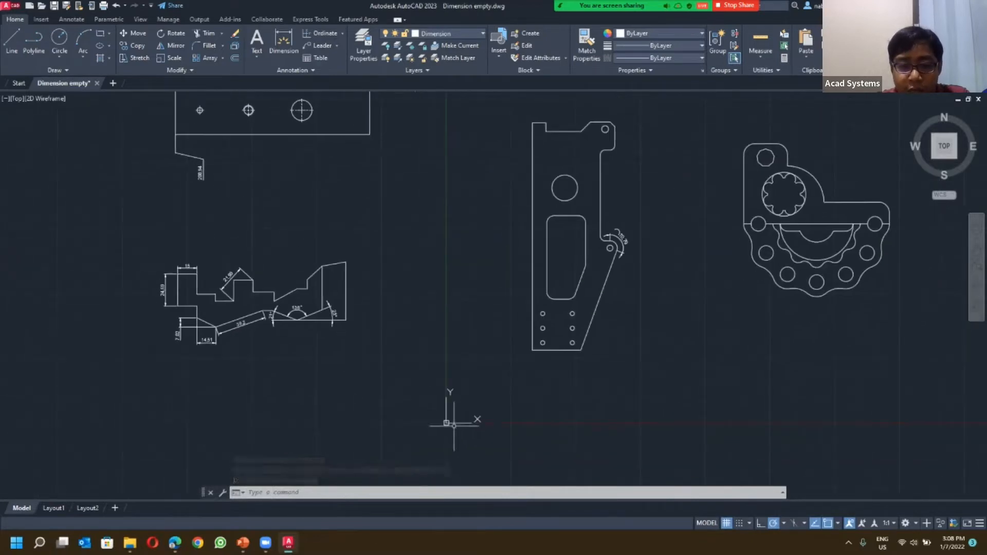
{"action": "scroll", "coordinate": [458, 423], "scroll_direction": "up", "scroll_amount": 4}
{"action": "middle_click_drag", "start_coordinate": [460, 404], "coordinate": [364, 275]}
{"action": "left_click", "coordinate": [101, 34]}
{"action": "scroll", "coordinate": [335, 324], "scroll_direction": "up", "scroll_amount": 2}
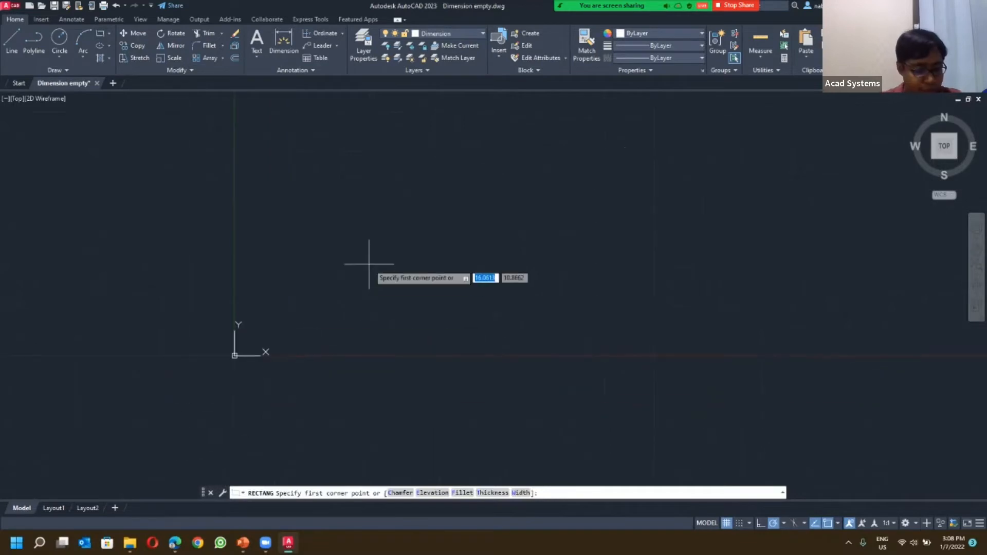
{"action": "type", "text": "3"}
{"action": "key", "text": "Tab"}
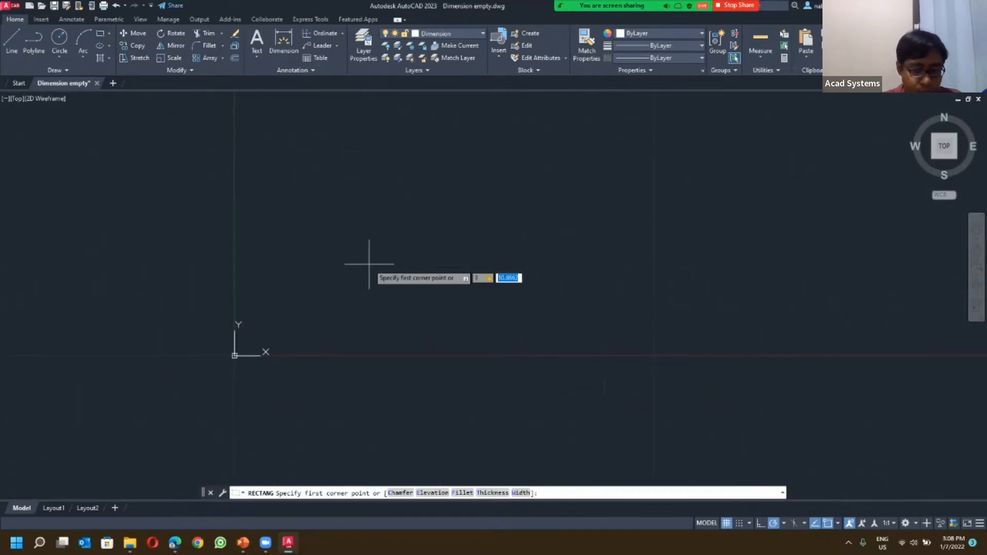
{"action": "type", "text": "4"}
{"action": "key", "text": "Return"}
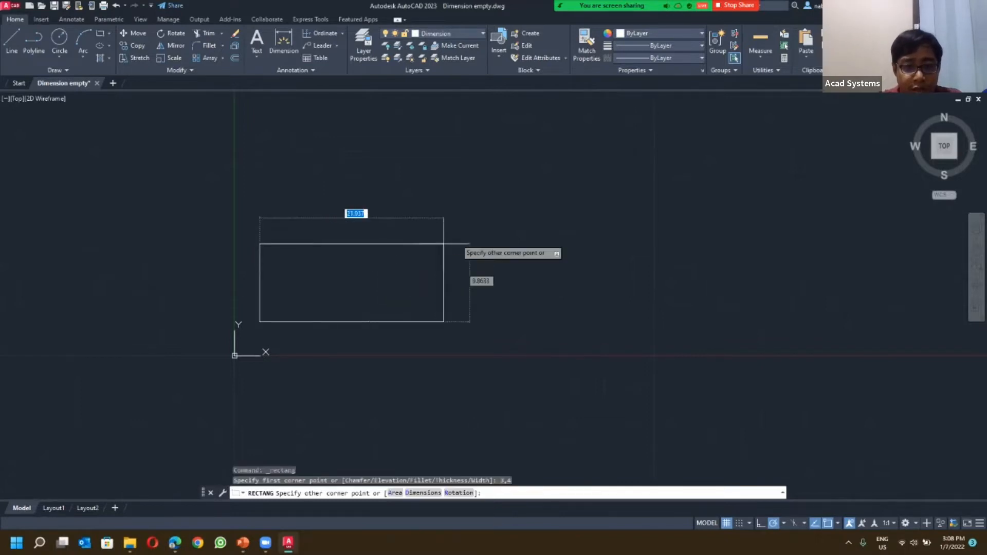
{"action": "left_click", "coordinate": [474, 177]}
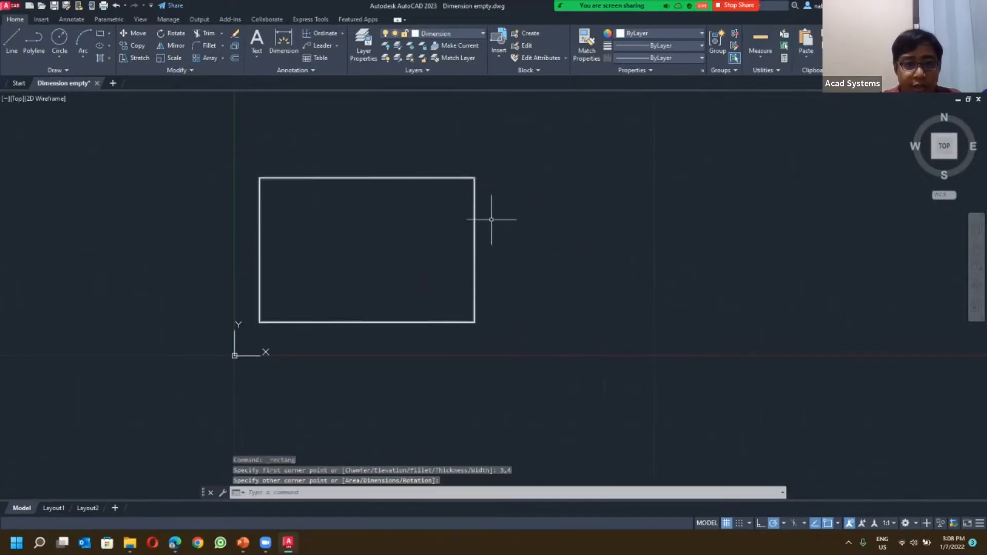
Step: Add an X ordinate dimension to the new rectangle's lower-left corner, with its leader ending below the rectangle
{"action": "left_click", "coordinate": [328, 34]}
{"action": "scroll", "coordinate": [274, 356], "scroll_direction": "up", "scroll_amount": 2}
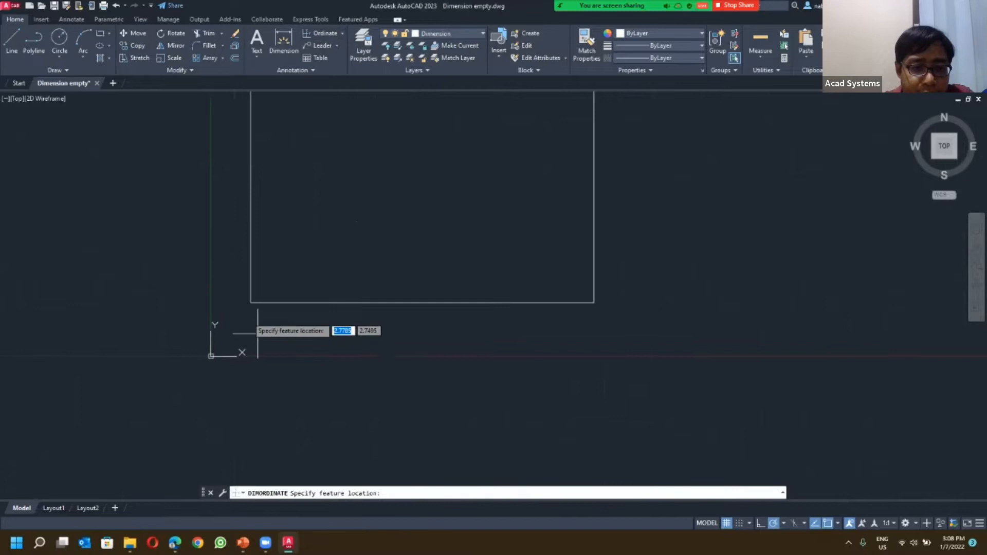
{"action": "left_click", "coordinate": [251, 302]}
{"action": "middle_click_drag", "start_coordinate": [271, 408], "coordinate": [280, 348]}
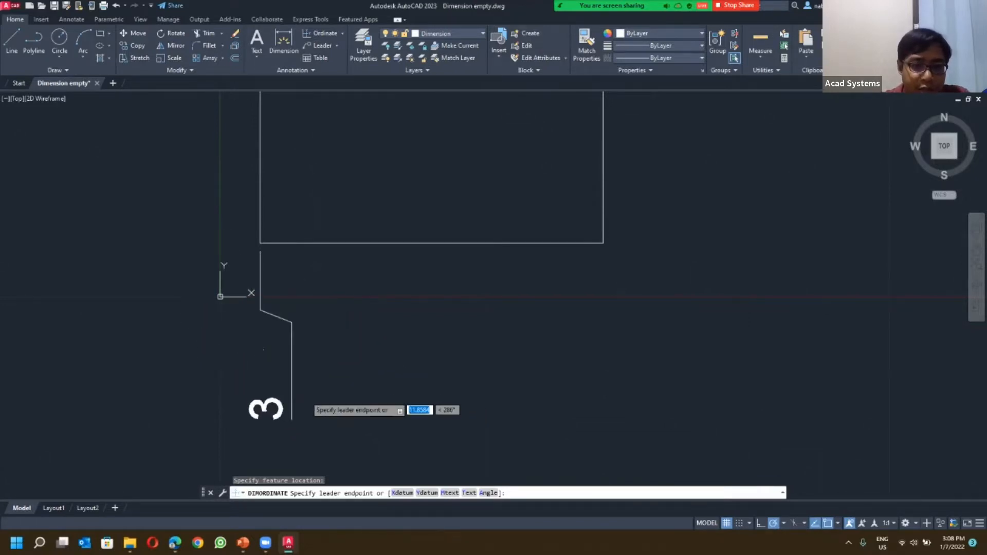
{"action": "left_click", "coordinate": [321, 411]}
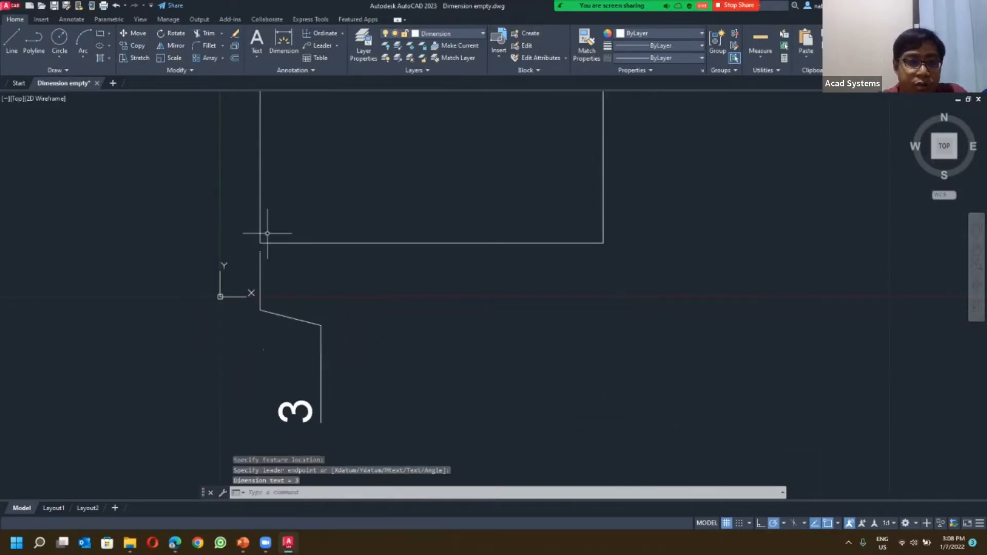
Step: Add a Y ordinate dimension to the new rectangle's lower-left corner, with its leader ending to the left of the origin
{"action": "left_click", "coordinate": [328, 32]}
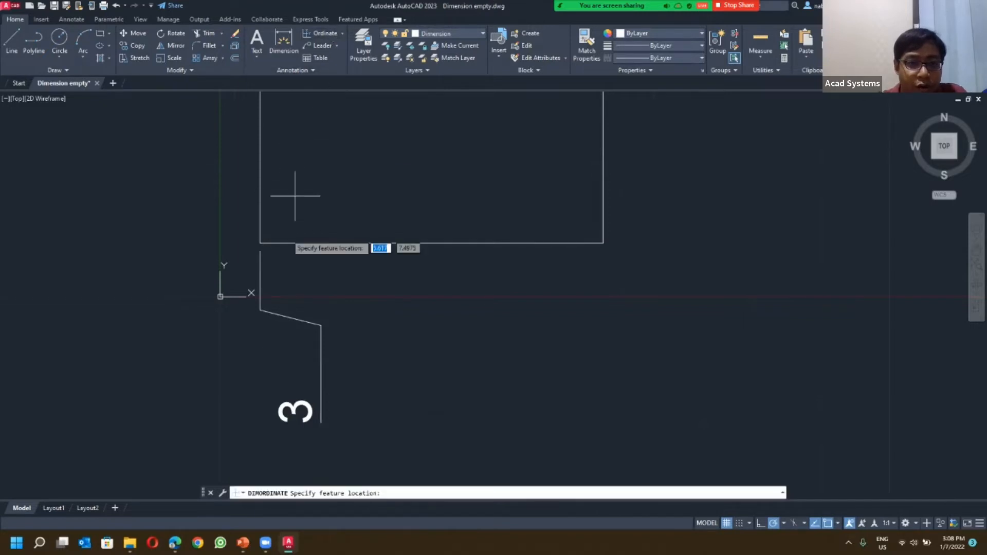
{"action": "left_click", "coordinate": [260, 243]}
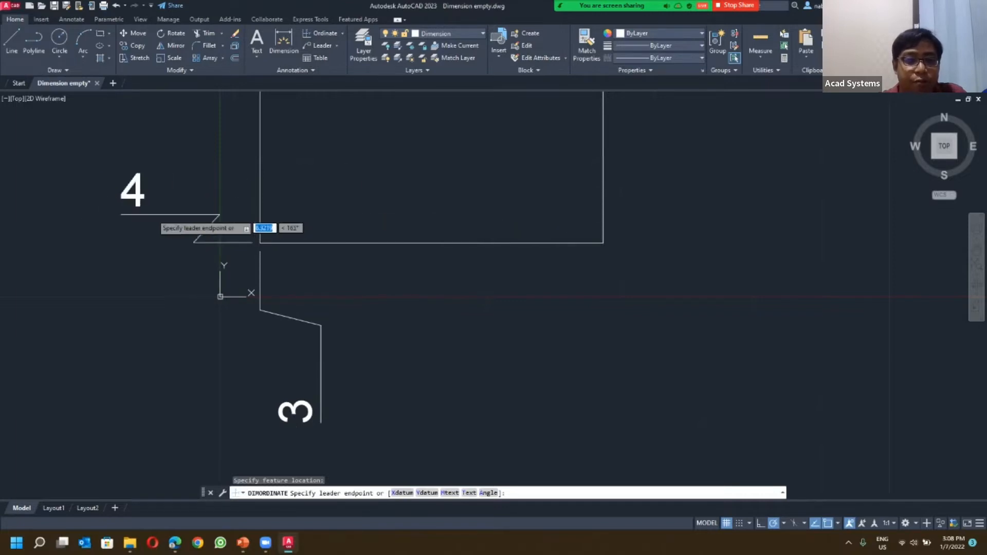
{"action": "middle_click_drag", "start_coordinate": [149, 216], "coordinate": [215, 267]}
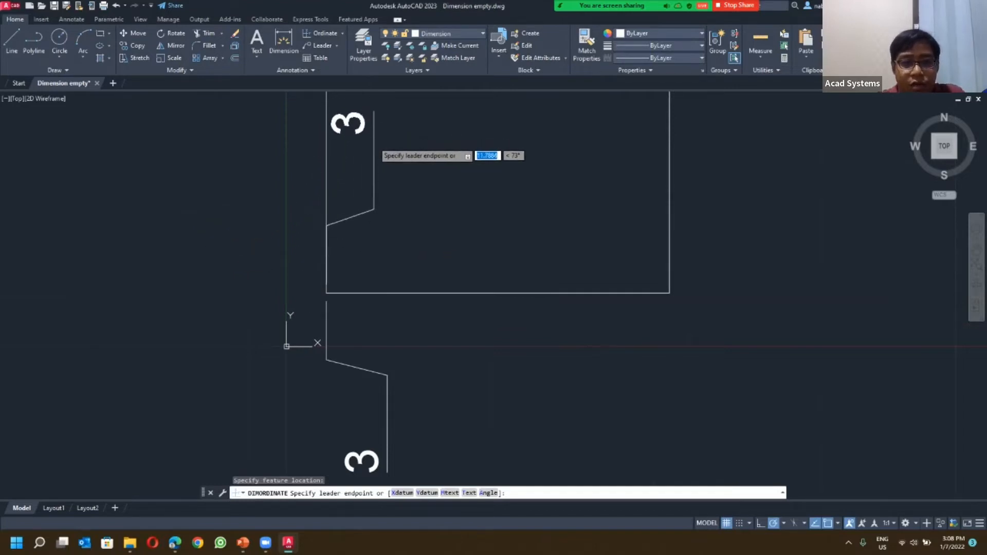
{"action": "left_click", "coordinate": [99, 342]}
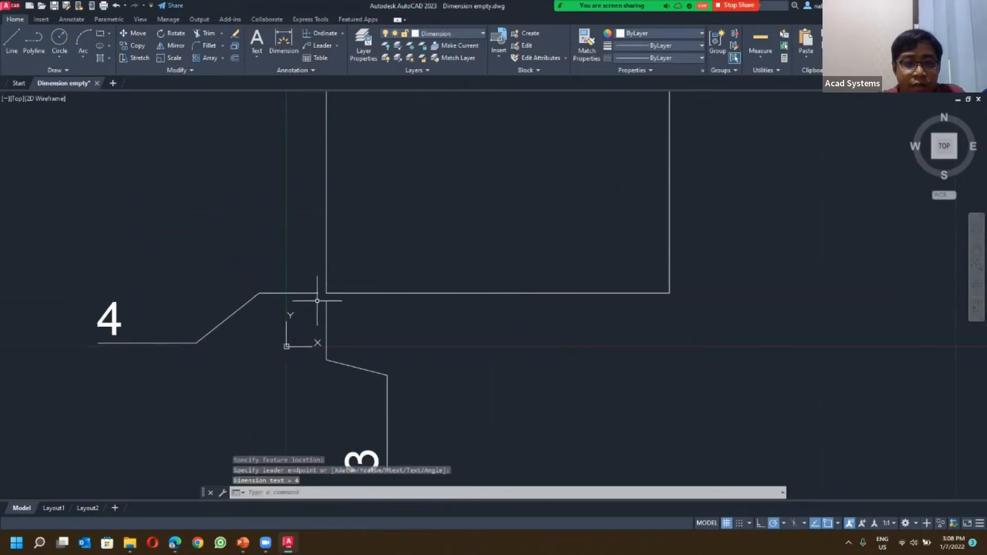
Step: Delete the X ordinate dimension attached to the rectangular hole plate's lower-left corner
{"action": "scroll", "coordinate": [291, 317], "scroll_direction": "down", "scroll_amount": 2}
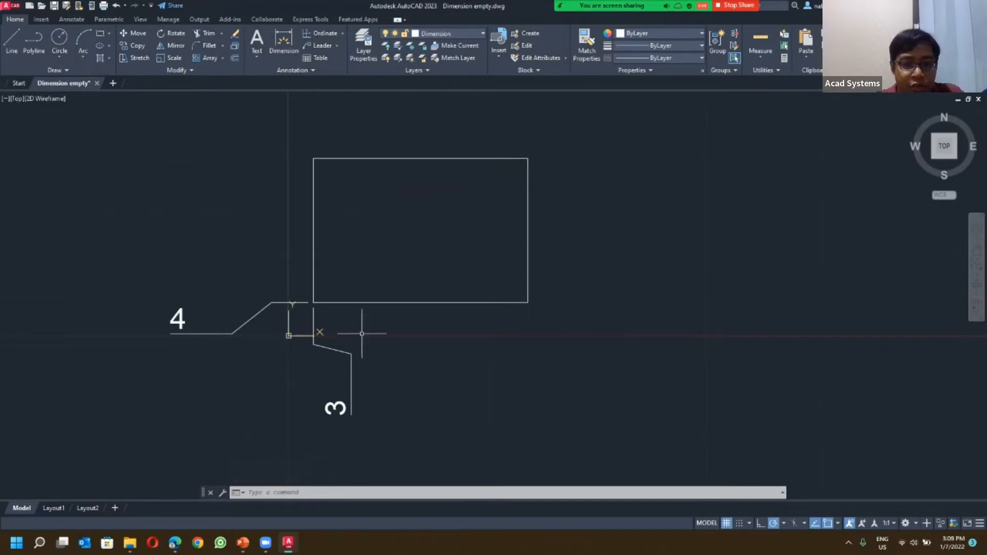
{"action": "scroll", "coordinate": [303, 317], "scroll_direction": "down", "scroll_amount": 4}
{"action": "middle_click_drag", "start_coordinate": [239, 210], "coordinate": [625, 470]}
{"action": "middle_click_drag", "start_coordinate": [426, 312], "coordinate": [502, 473]}
{"action": "middle_click_drag", "start_coordinate": [303, 99], "coordinate": [408, 300]}
{"action": "middle_click_drag", "start_coordinate": [327, 244], "coordinate": [327, 261]}
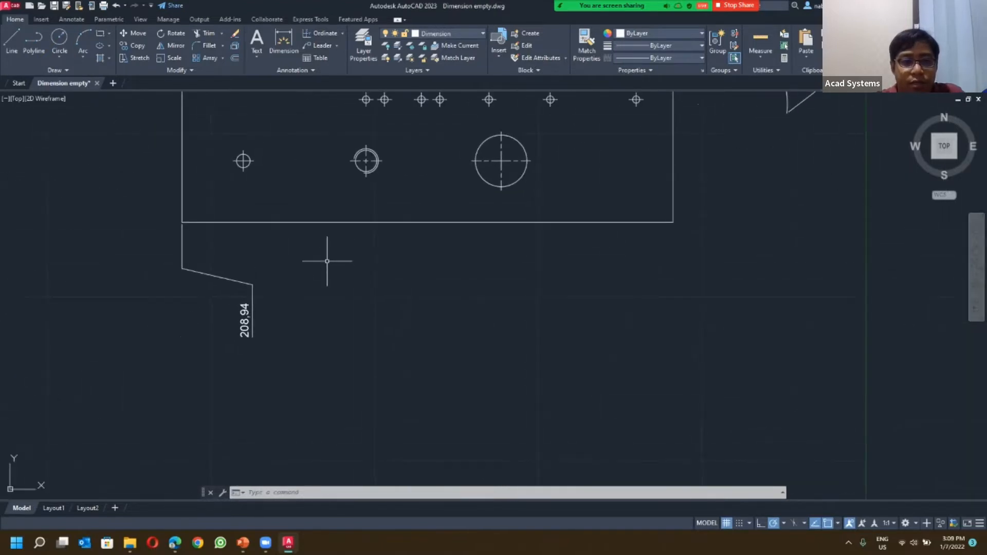
{"action": "left_click", "coordinate": [326, 354]}
{"action": "left_click", "coordinate": [191, 293]}
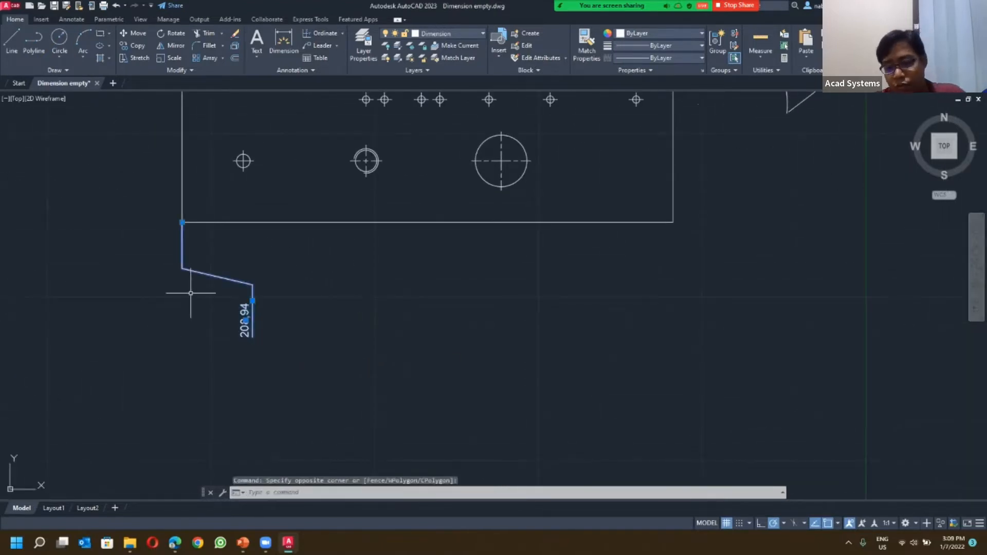
{"action": "key", "text": "Delete"}
Step: Examine the hole plate's position relative to the world origin and the small dimensioned rectangle beside it
{"action": "scroll", "coordinate": [176, 221], "scroll_direction": "down", "scroll_amount": 2}
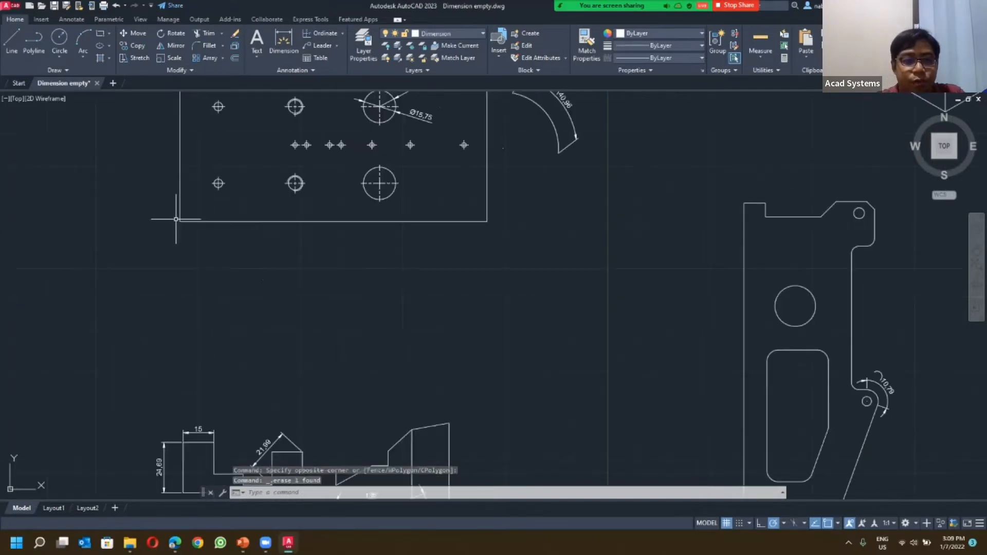
{"action": "scroll", "coordinate": [399, 242], "scroll_direction": "down", "scroll_amount": 2}
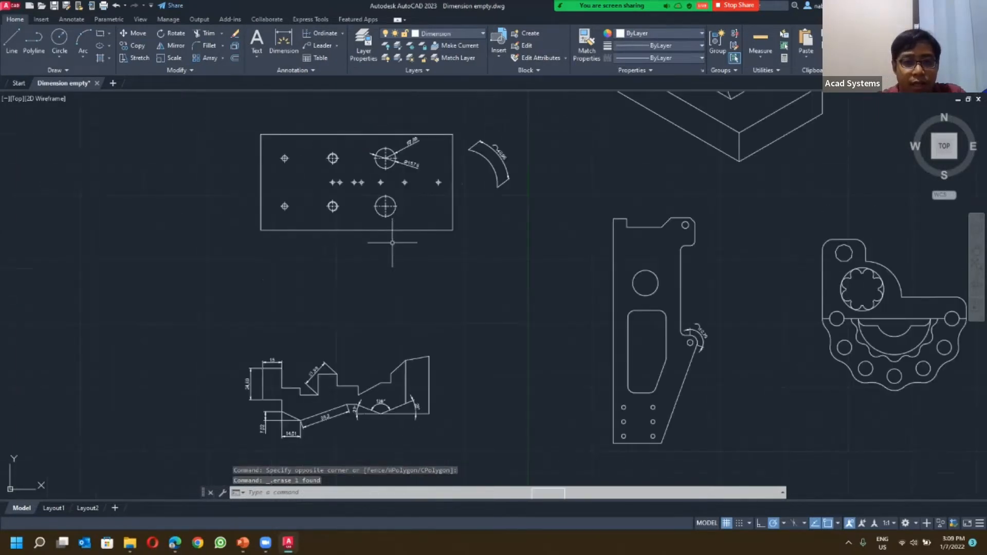
{"action": "left_click", "coordinate": [220, 110]}
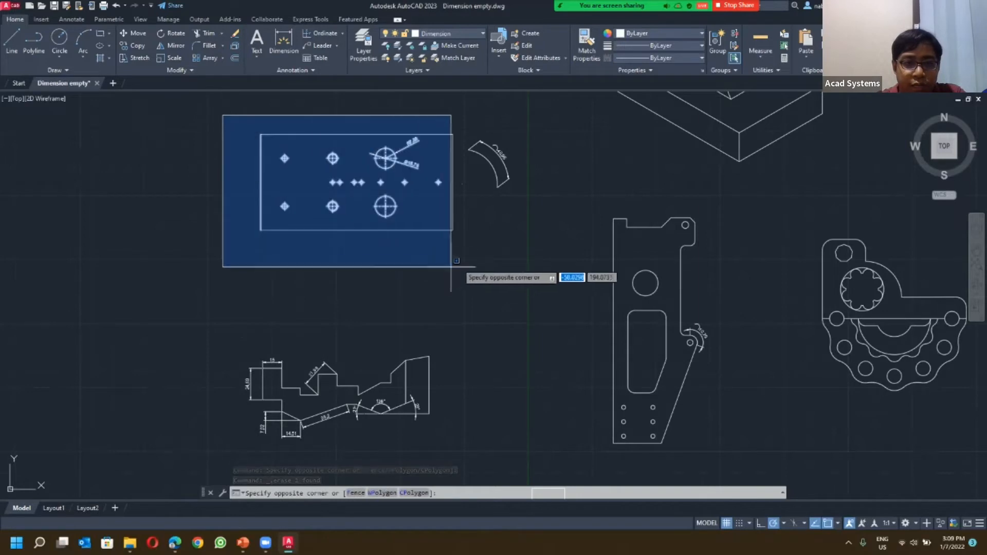
{"action": "left_click", "coordinate": [456, 272]}
{"action": "middle_click_drag", "start_coordinate": [360, 329], "coordinate": [187, 106]}
{"action": "scroll", "coordinate": [365, 291], "scroll_direction": "up", "scroll_amount": 6}
{"action": "scroll", "coordinate": [336, 288], "scroll_direction": "up", "scroll_amount": 4}
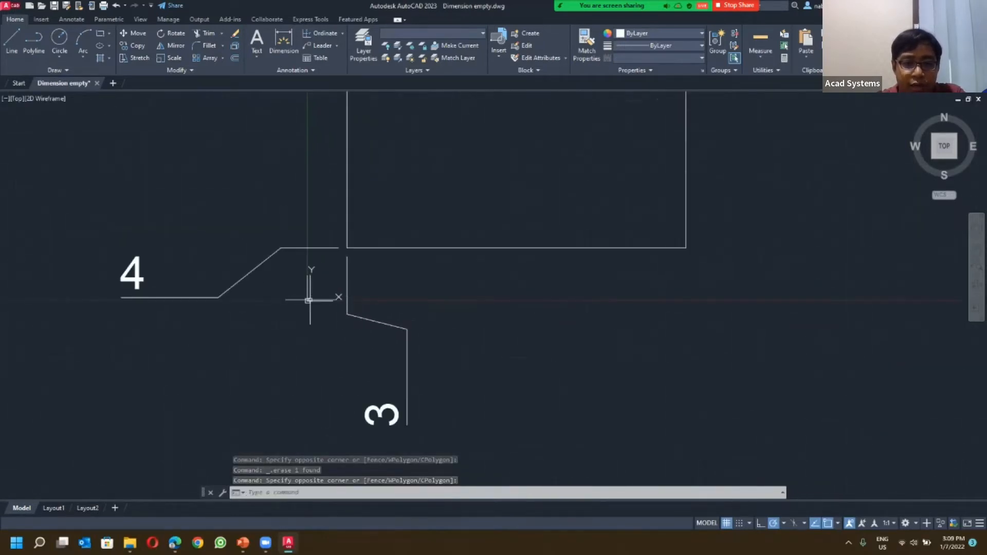
{"action": "scroll", "coordinate": [314, 299], "scroll_direction": "down", "scroll_amount": 4}
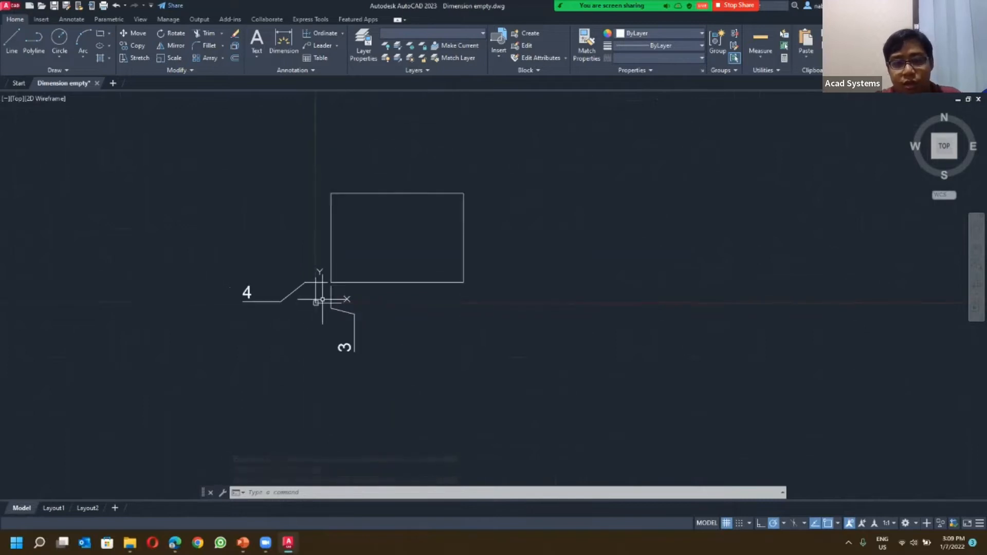
{"action": "key", "text": "Escape"}
{"action": "key", "text": "Escape"}
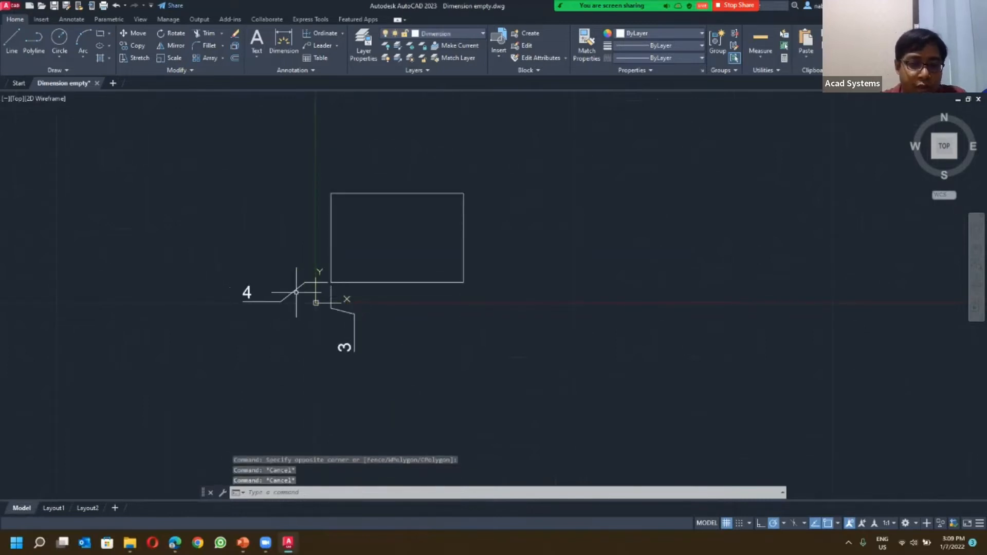
Step: Add an X ordinate dimension to the hole plate's lower-left corner, with its leader ending below the plate
{"action": "scroll", "coordinate": [283, 283], "scroll_direction": "down", "scroll_amount": 2}
{"action": "middle_click_drag", "start_coordinate": [186, 129], "coordinate": [505, 401]}
{"action": "middle_click_drag", "start_coordinate": [279, 237], "coordinate": [570, 485]}
{"action": "middle_click_drag", "start_coordinate": [283, 177], "coordinate": [399, 381]}
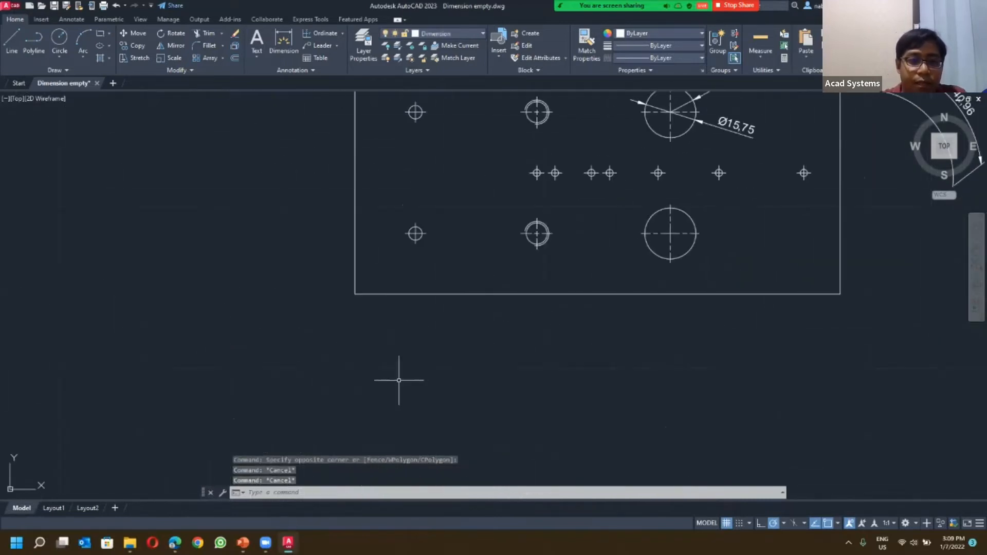
{"action": "left_click", "coordinate": [306, 33]}
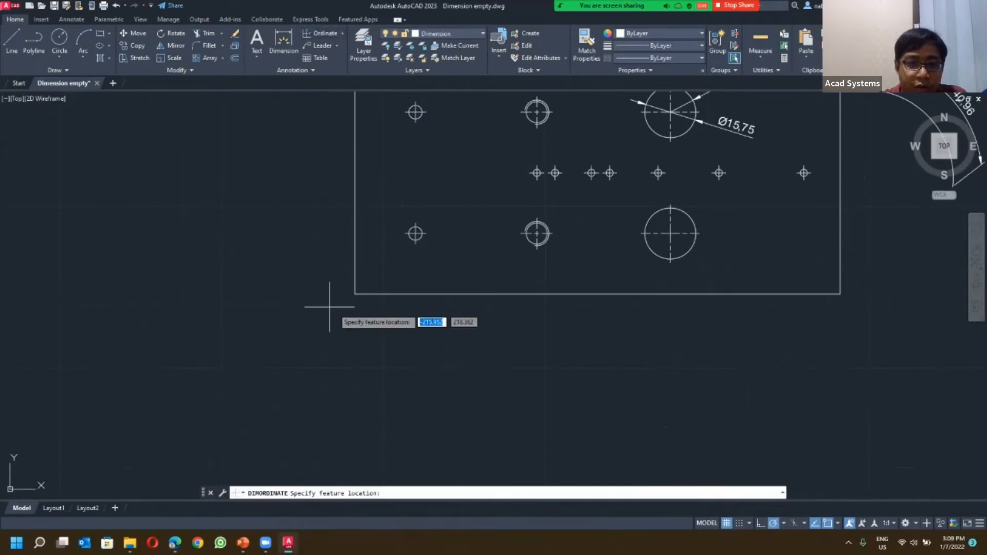
{"action": "left_click", "coordinate": [355, 294]}
{"action": "left_click", "coordinate": [406, 382]}
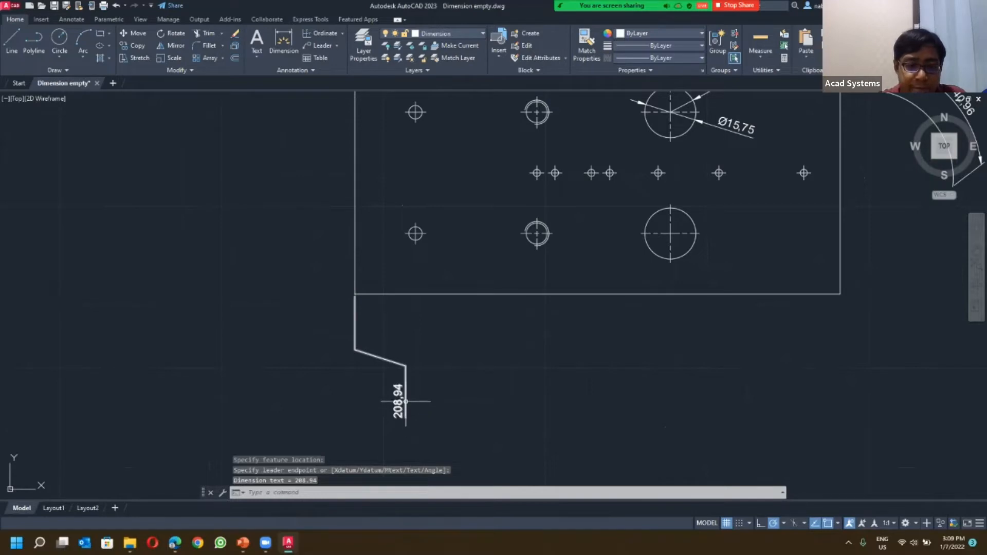
{"action": "key", "text": "Escape"}
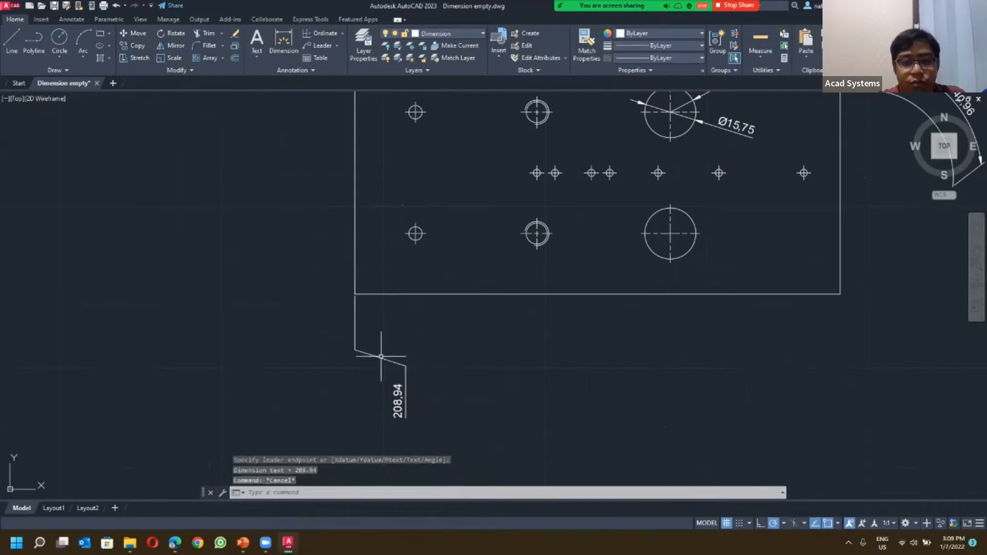
Step: Delete the ordinate dimension just placed below the hole plate
{"action": "left_click", "coordinate": [443, 419]}
{"action": "left_click", "coordinate": [308, 337]}
{"action": "key", "text": "Delete"}
{"action": "scroll", "coordinate": [397, 403], "scroll_direction": "down", "scroll_amount": 3}
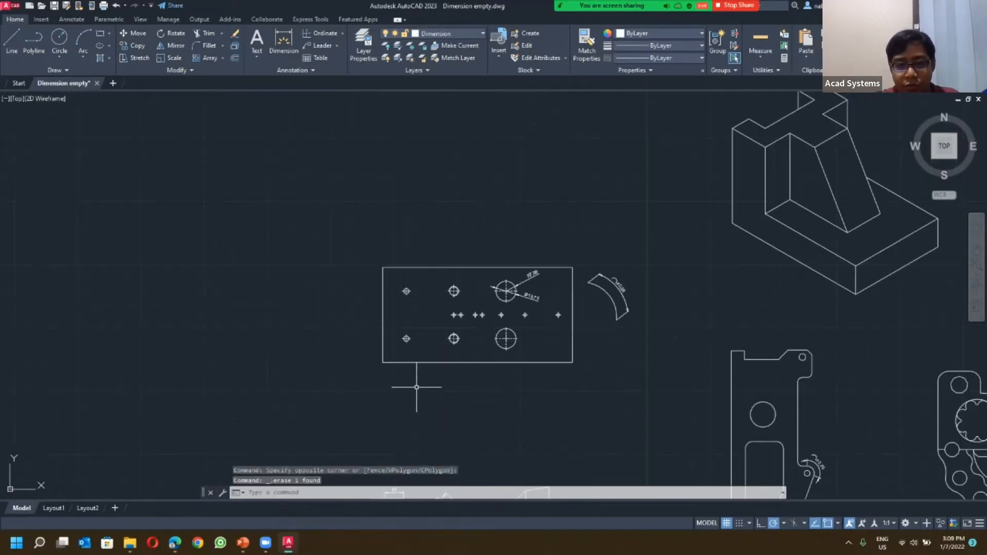
Step: Delete the small rectangle near the world origin together with its X and Y ordinate dimensions
{"action": "middle_click_drag", "start_coordinate": [410, 382], "coordinate": [233, 161]}
{"action": "scroll", "coordinate": [363, 299], "scroll_direction": "up", "scroll_amount": 6}
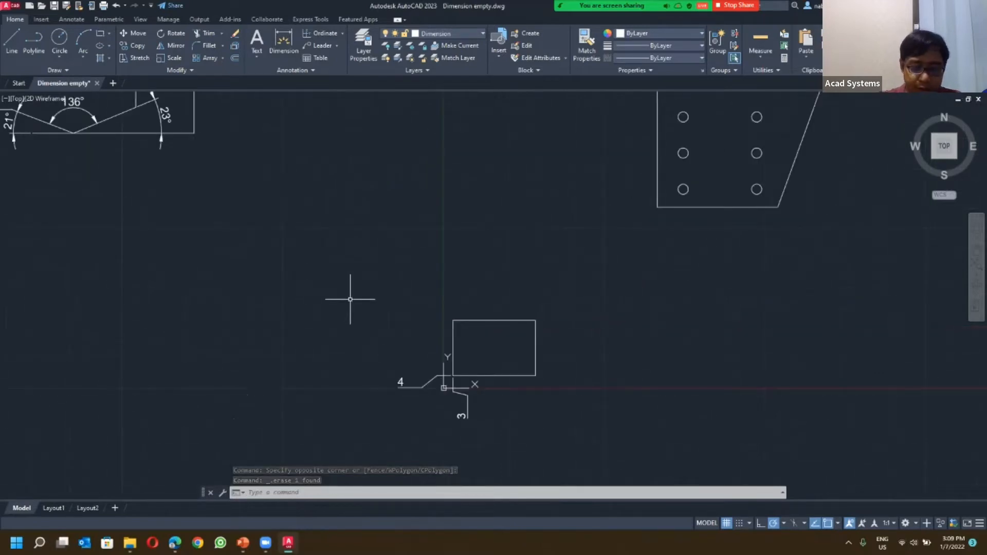
{"action": "key", "text": "Escape"}
{"action": "key", "text": "Escape"}
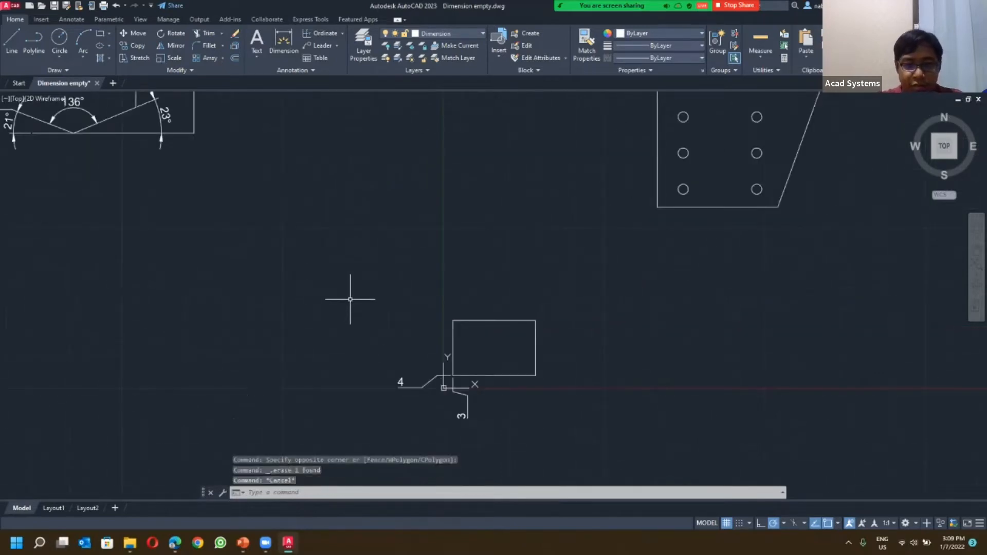
{"action": "left_click", "coordinate": [492, 410]}
{"action": "left_click", "coordinate": [340, 292]}
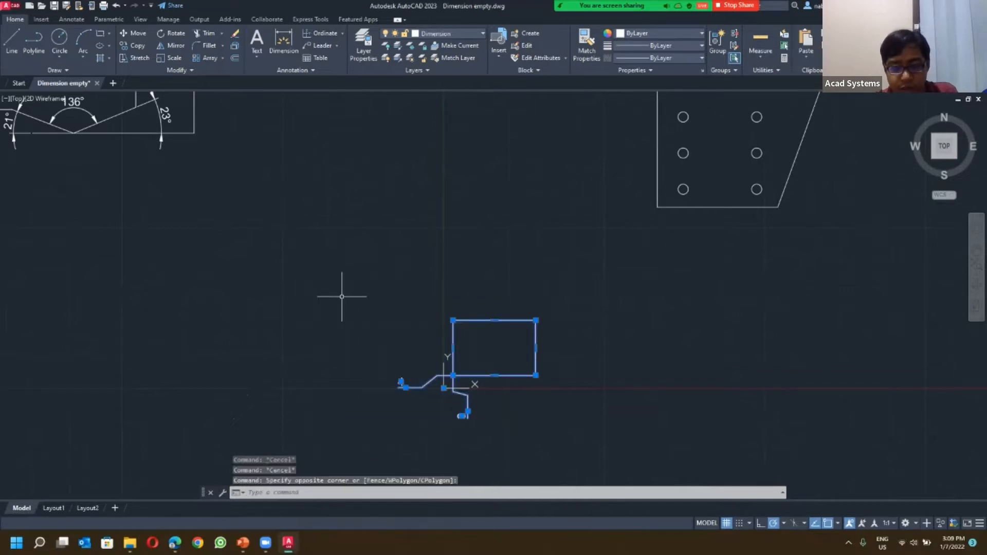
{"action": "key", "text": "Delete"}
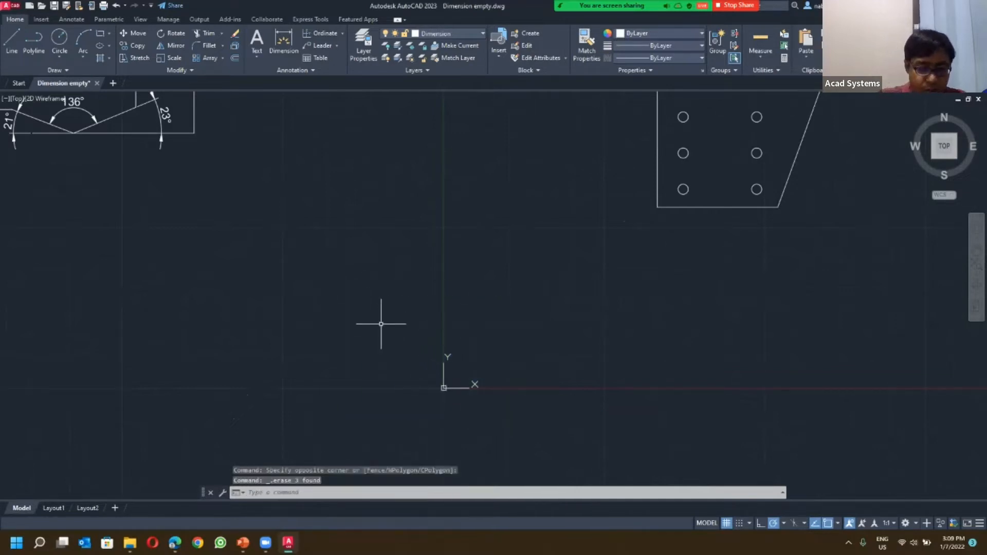
Step: Define a new UCS with its origin at the hole plate's lower-left corner, X along the bottom edge and Y towards the upper-left corner
{"action": "type", "text": "ucs"}
{"action": "key", "text": "Return"}
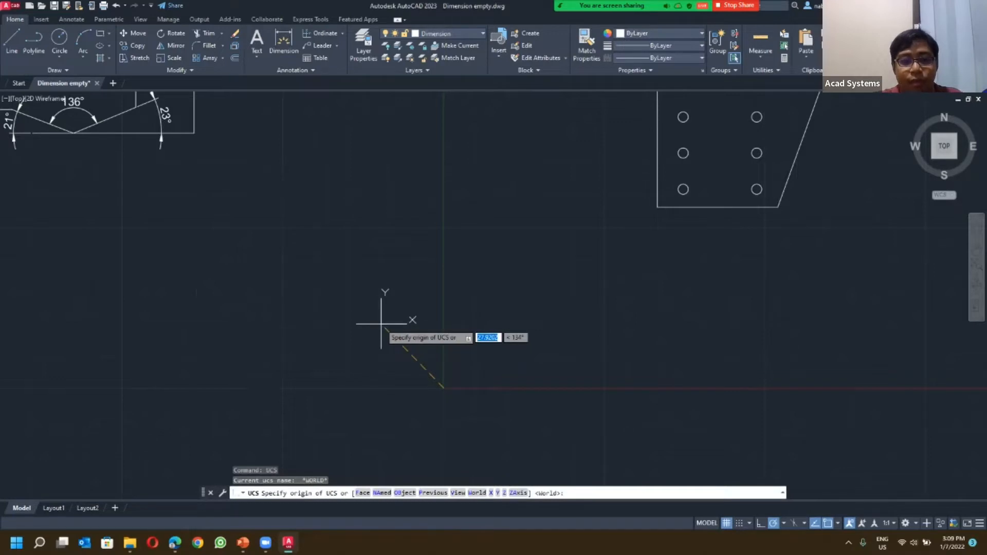
{"action": "scroll", "coordinate": [285, 180], "scroll_direction": "down", "scroll_amount": 2}
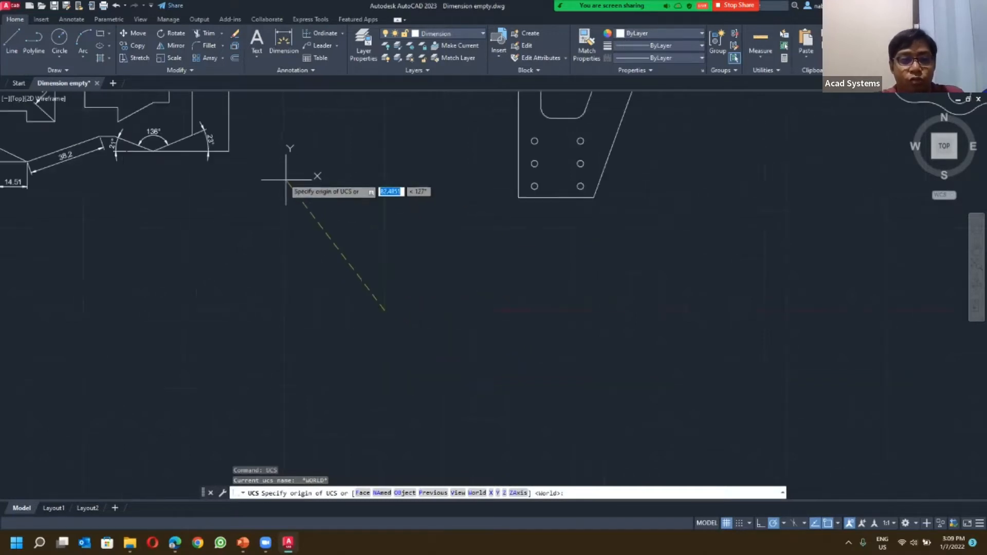
{"action": "scroll", "coordinate": [286, 179], "scroll_direction": "down", "scroll_amount": 3}
{"action": "middle_click_drag", "start_coordinate": [286, 165], "coordinate": [429, 341]}
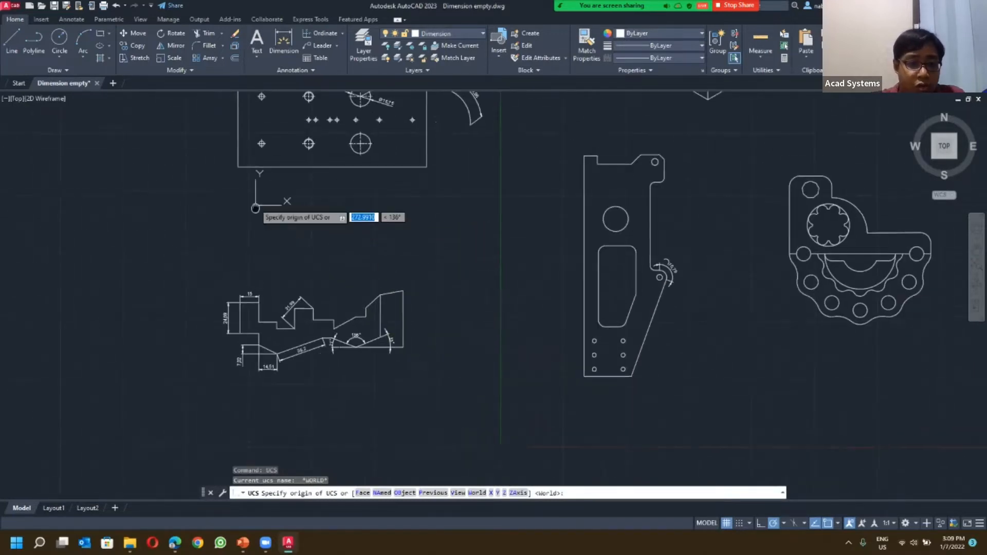
{"action": "middle_click_drag", "start_coordinate": [255, 207], "coordinate": [290, 265]}
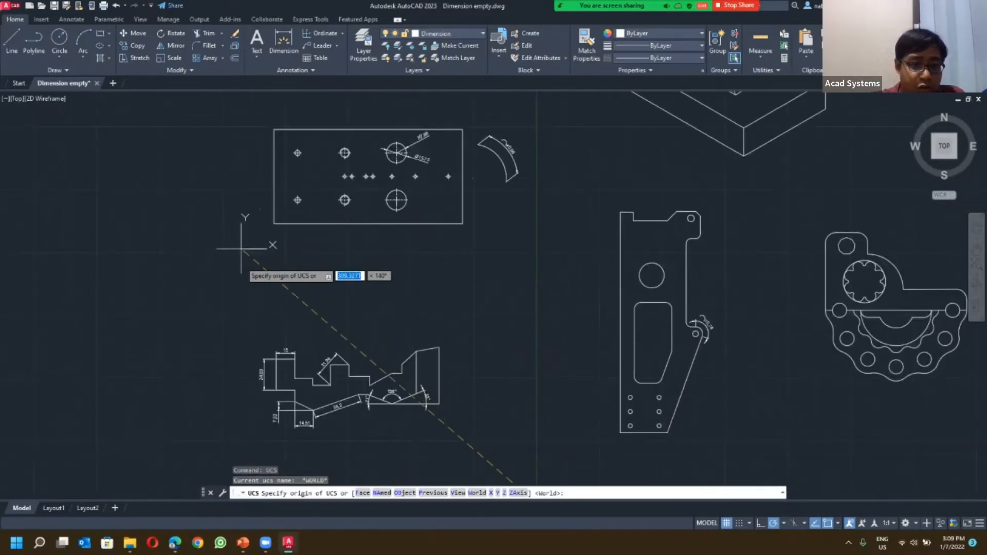
{"action": "left_click", "coordinate": [273, 223]}
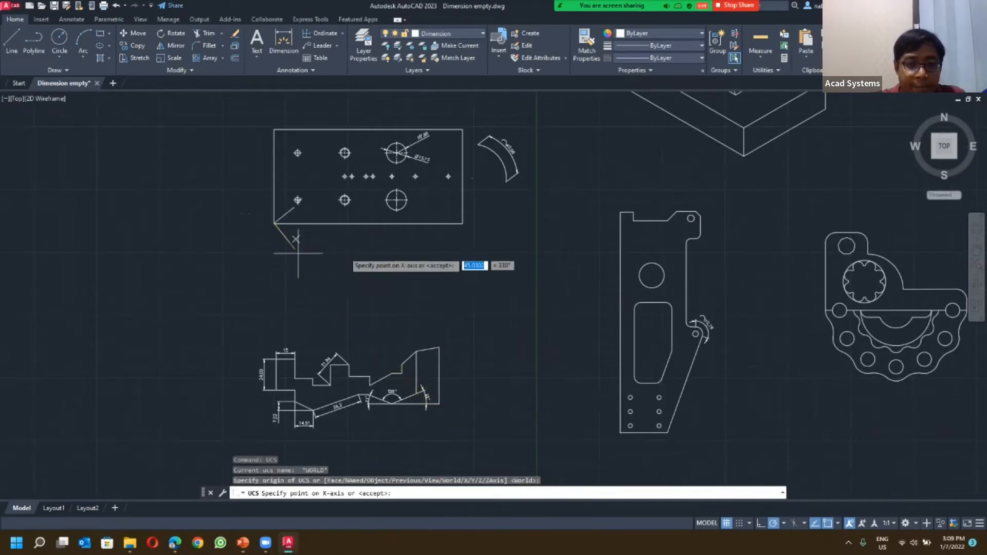
{"action": "left_click", "coordinate": [468, 225]}
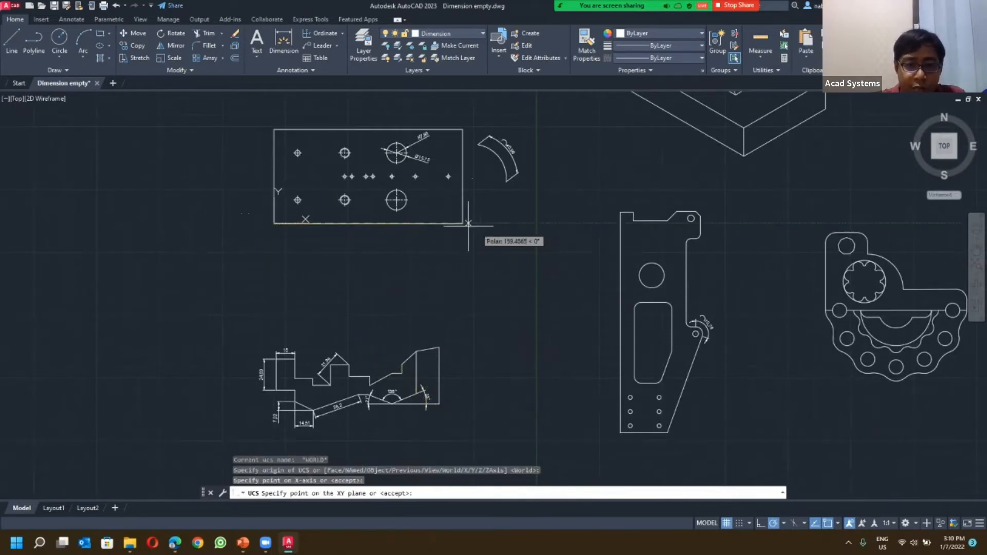
{"action": "left_click", "coordinate": [275, 128]}
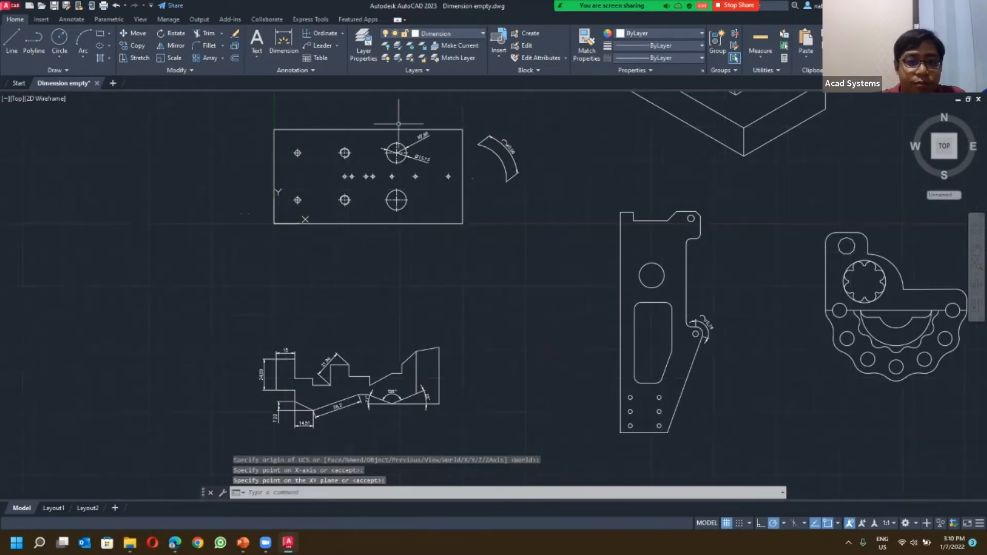
Step: Add X and Y ordinate dimensions to the plate's lower-left corner, with leaders ending below and to the left of the plate
{"action": "scroll", "coordinate": [311, 221], "scroll_direction": "up", "scroll_amount": 5}
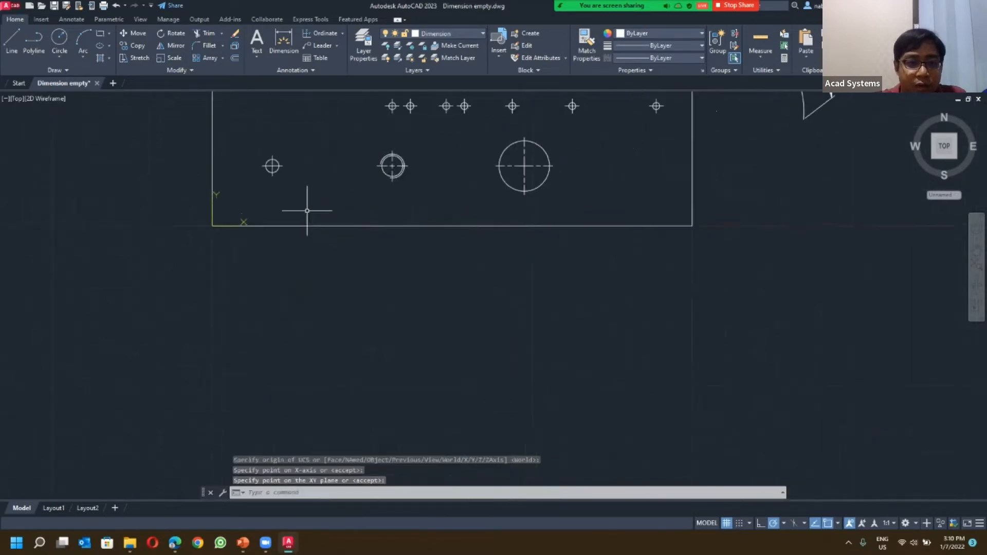
{"action": "left_click", "coordinate": [329, 34]}
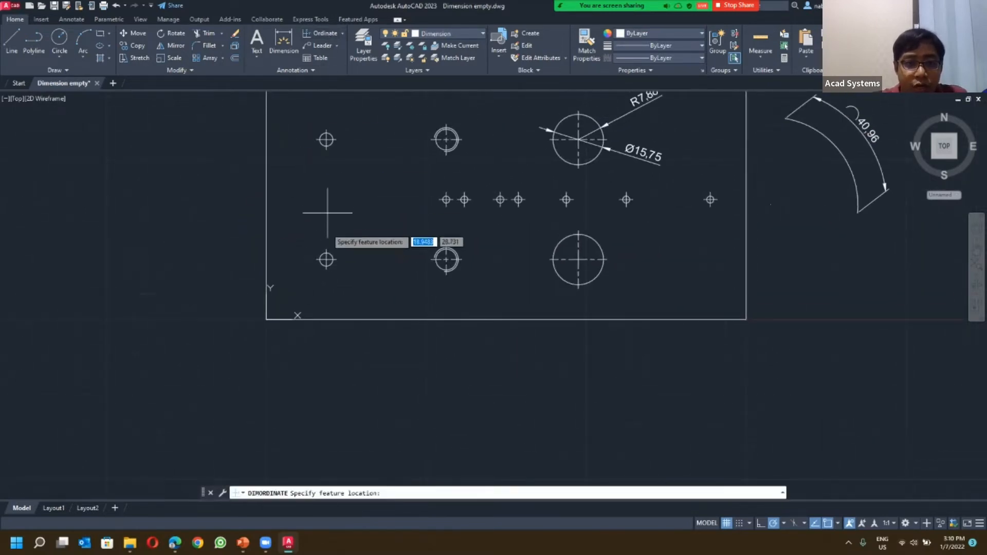
{"action": "left_click", "coordinate": [265, 319]}
{"action": "left_click", "coordinate": [326, 392]}
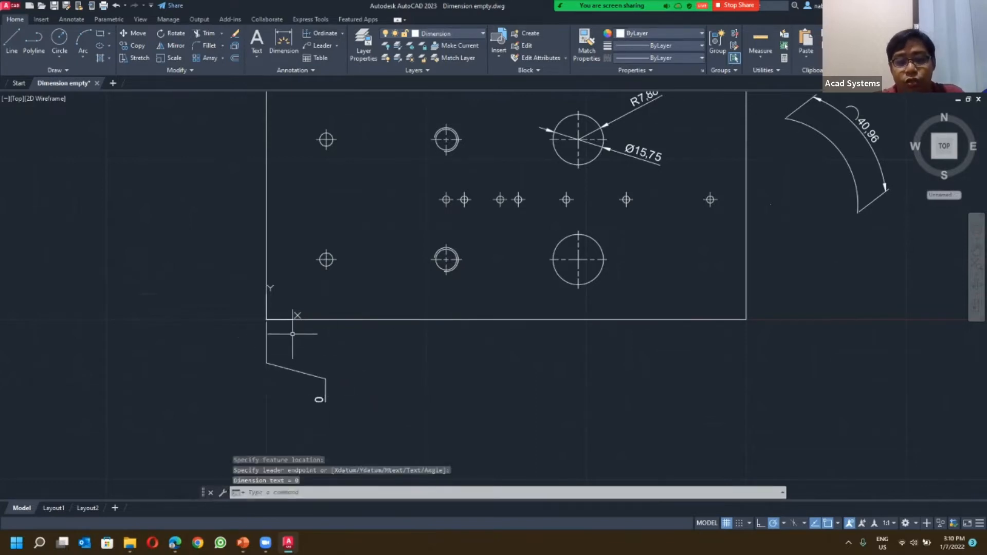
{"action": "left_click", "coordinate": [327, 32]}
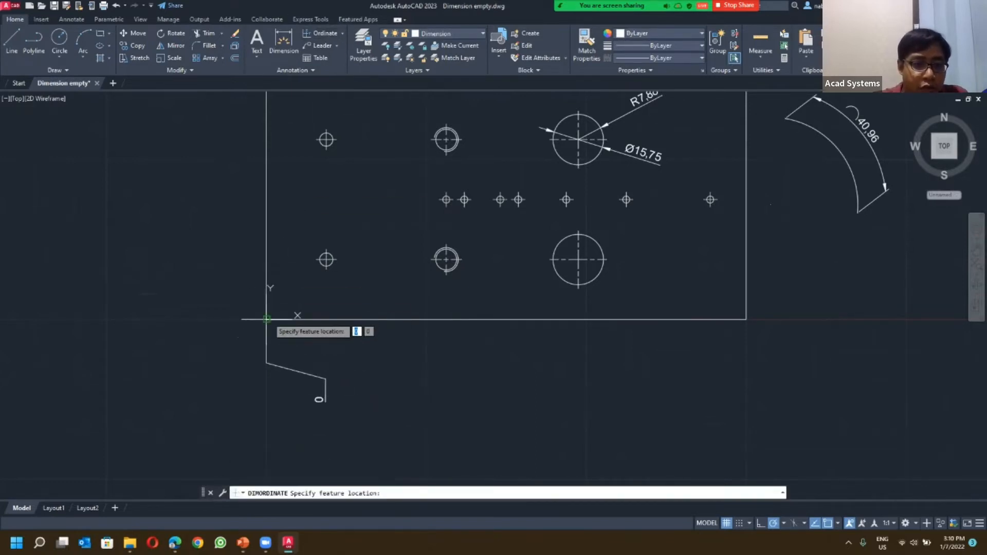
{"action": "left_click", "coordinate": [266, 319]}
{"action": "left_click", "coordinate": [187, 292]}
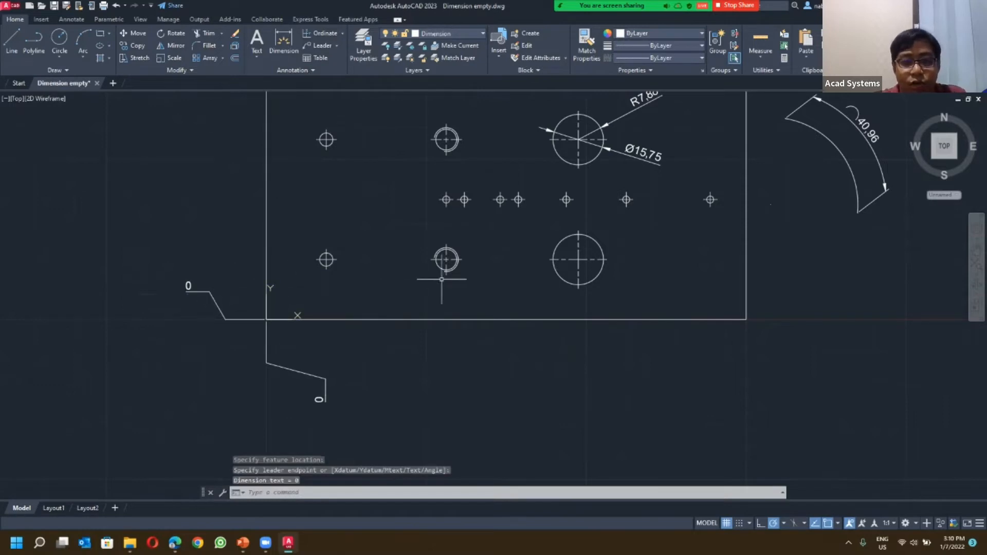
Step: Delete the radius and diameter dimensions from the upper large hole in the plate
{"action": "scroll", "coordinate": [434, 270], "scroll_direction": "down", "scroll_amount": 2}
{"action": "mouse_move", "coordinate": [486, 266]}
{"action": "middle_mouse_down"}
{"action": "mouse_move", "coordinate": [383, 304]}
{"action": "mouse_move", "coordinate": [393, 295]}
{"action": "middle_mouse_up"}
{"action": "scroll", "coordinate": [338, 301], "scroll_direction": "up", "scroll_amount": 2}
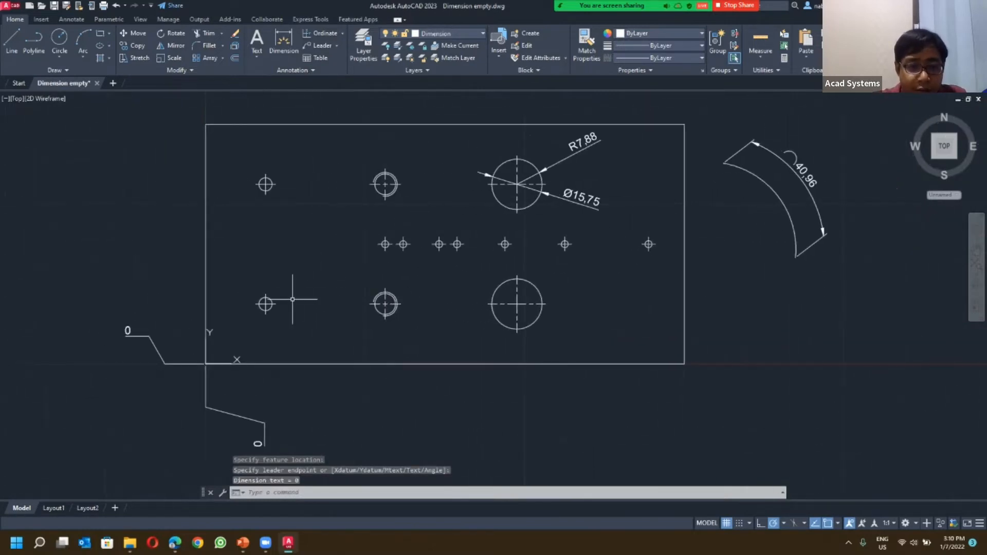
{"action": "left_click", "coordinate": [627, 214]}
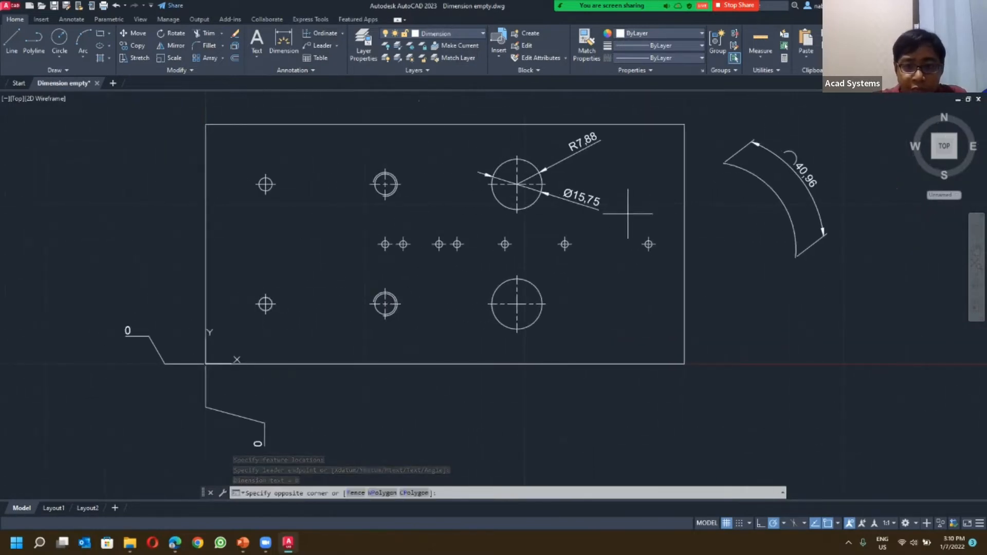
{"action": "left_click", "coordinate": [565, 145]}
{"action": "key", "text": "Delete"}
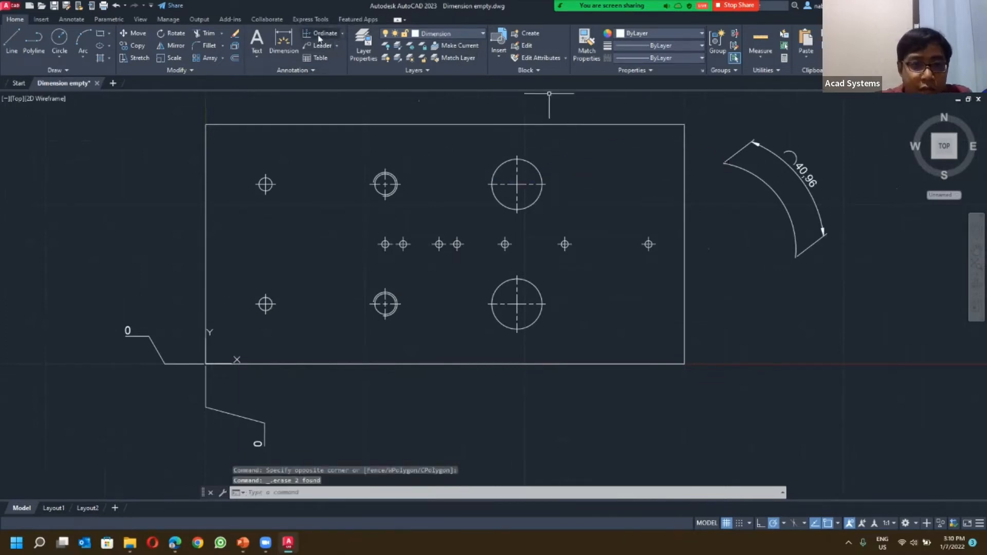
Step: Add an X ordinate dimension to the centre of the plate's lower-left hole, with its leader ending below the plate
{"action": "left_click", "coordinate": [319, 38]}
{"action": "left_click", "coordinate": [265, 303]}
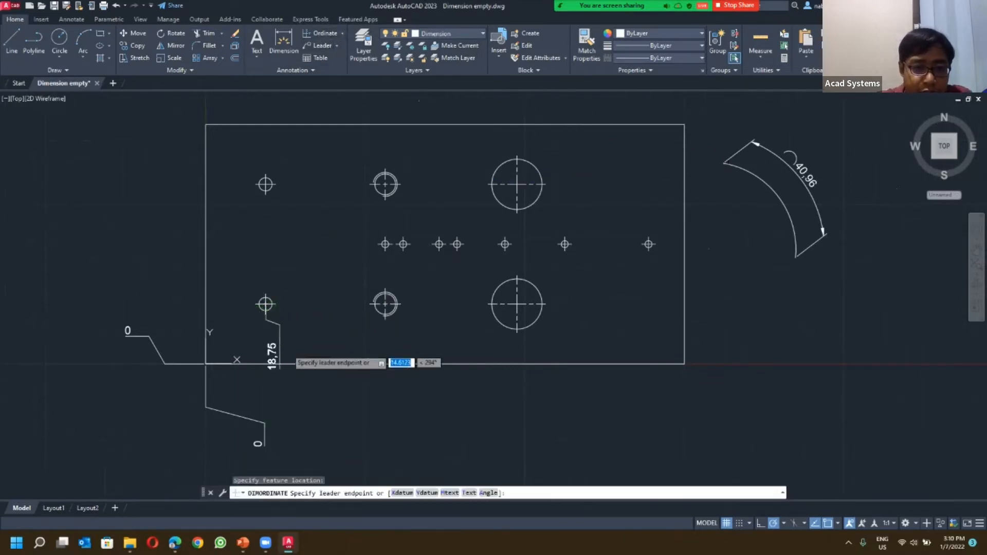
{"action": "left_click", "coordinate": [320, 399]}
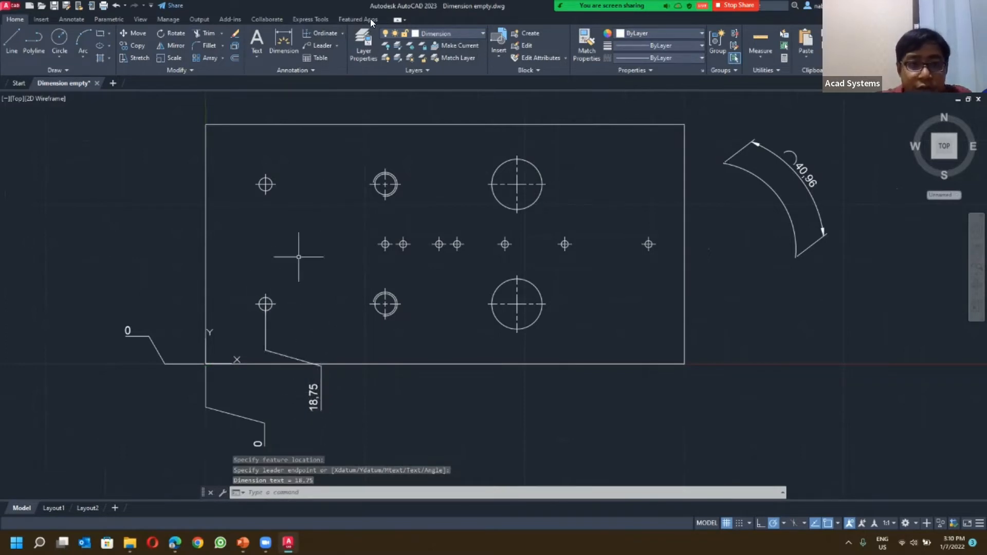
Step: Add a Y ordinate dimension to the centre of the plate's lower-left hole, with its leader ending outside the left edge
{"action": "left_click", "coordinate": [322, 32]}
{"action": "left_click", "coordinate": [265, 304]}
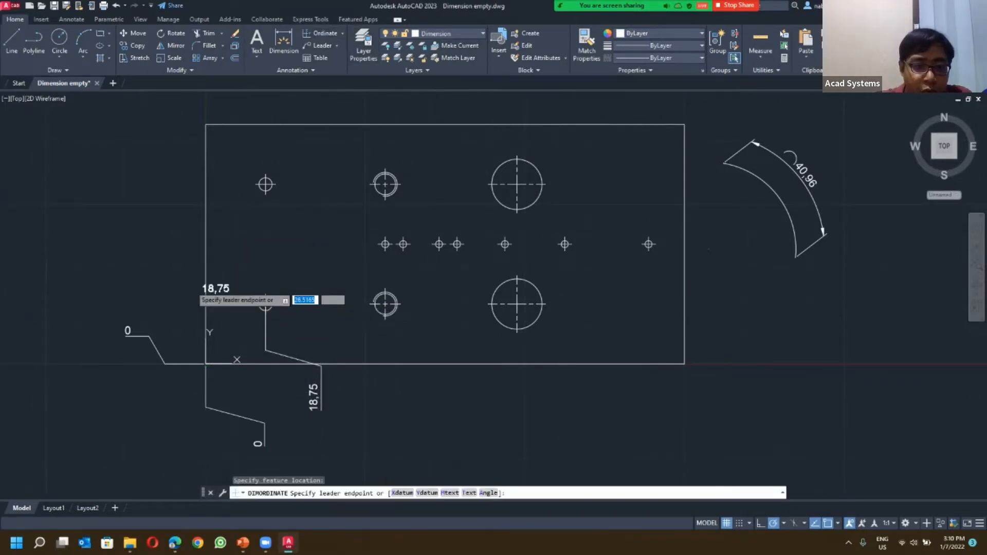
{"action": "left_click", "coordinate": [139, 278]}
Step: Add X and Y ordinate dimensions to the plate's lower-right corner, with leaders ending below and to the right of the plate
{"action": "left_click", "coordinate": [321, 36]}
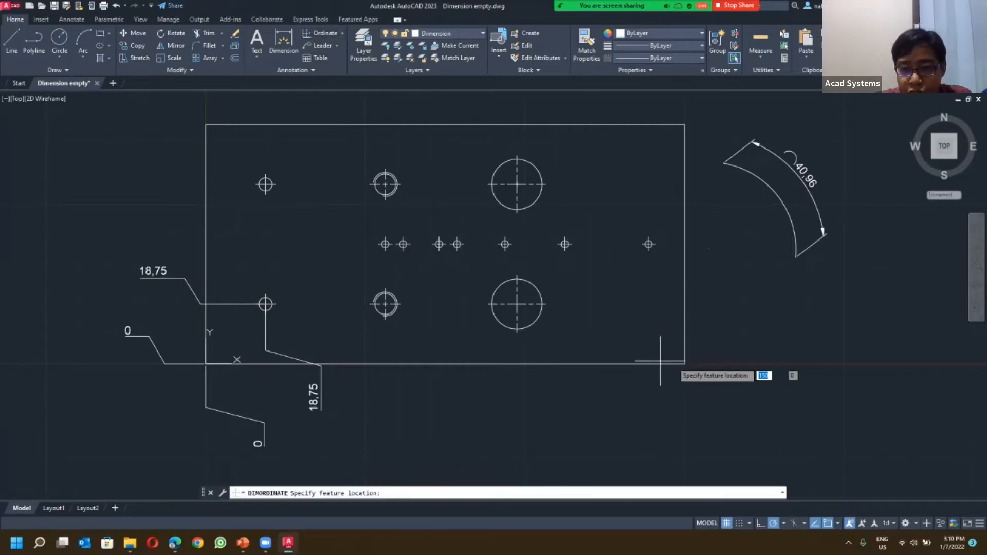
{"action": "left_click", "coordinate": [684, 364]}
{"action": "left_click", "coordinate": [644, 427]}
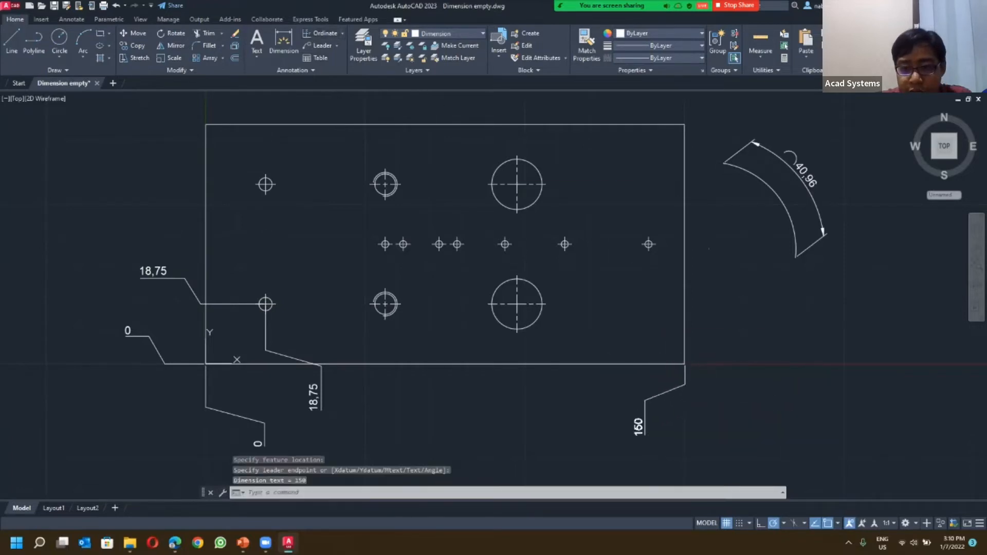
{"action": "left_click", "coordinate": [329, 36]}
{"action": "left_click", "coordinate": [684, 363]}
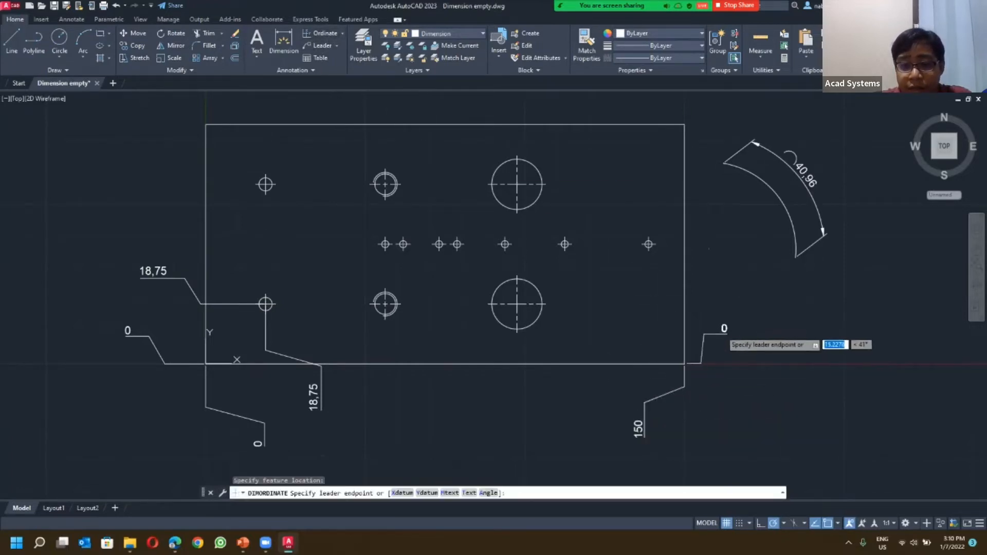
{"action": "left_click", "coordinate": [726, 331]}
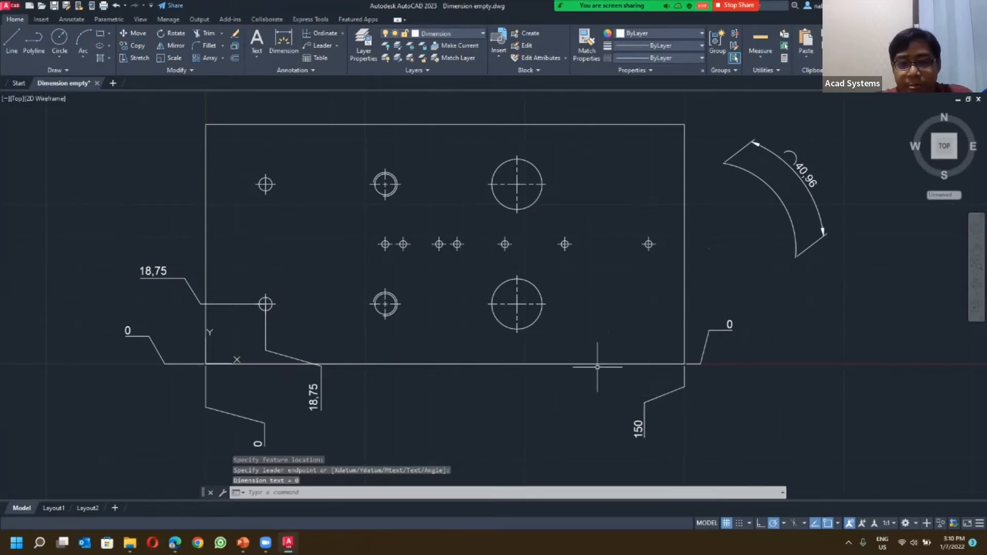
Step: Draw a large three-point arc with a radius of about 527 in the empty area left of the existing drawings
{"action": "scroll", "coordinate": [597, 367], "scroll_direction": "down", "scroll_amount": 4}
{"action": "middle_click_drag", "start_coordinate": [550, 361], "coordinate": [408, 293]}
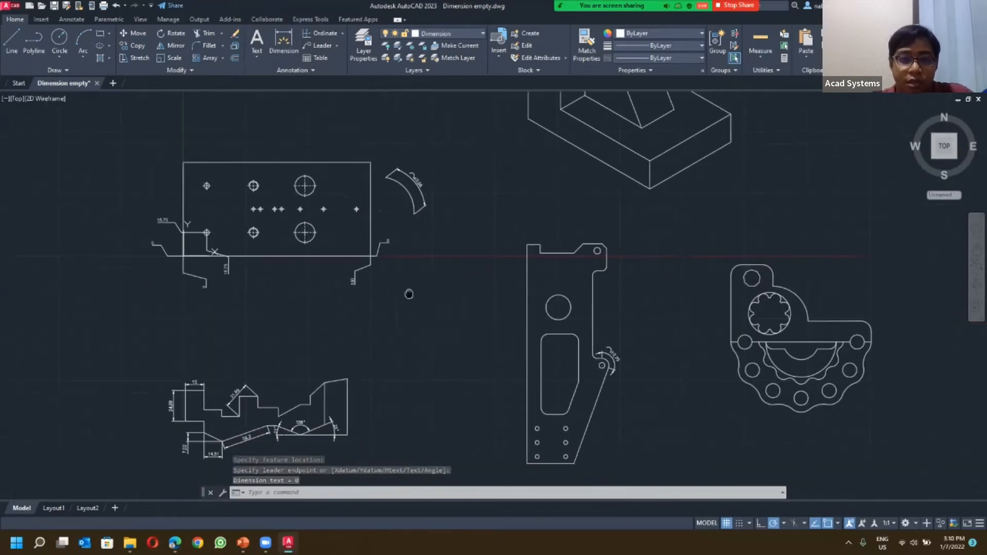
{"action": "scroll", "coordinate": [390, 280], "scroll_direction": "down", "scroll_amount": 2}
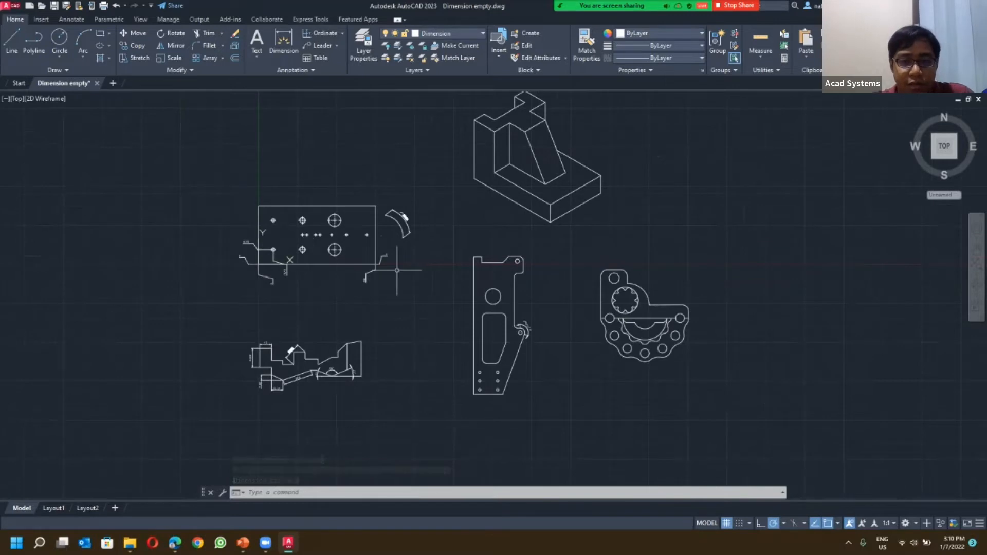
{"action": "left_click", "coordinate": [341, 33]}
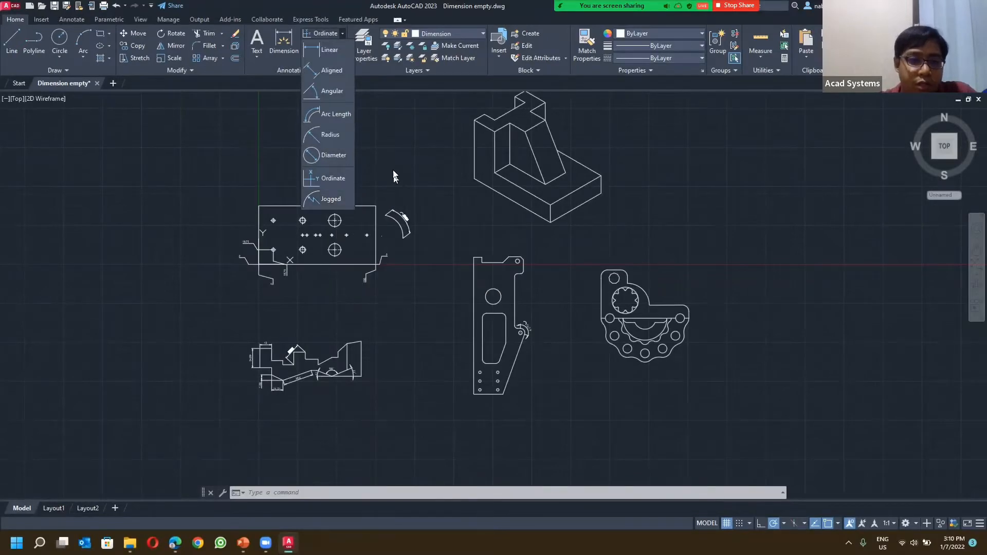
{"action": "left_click", "coordinate": [80, 42]}
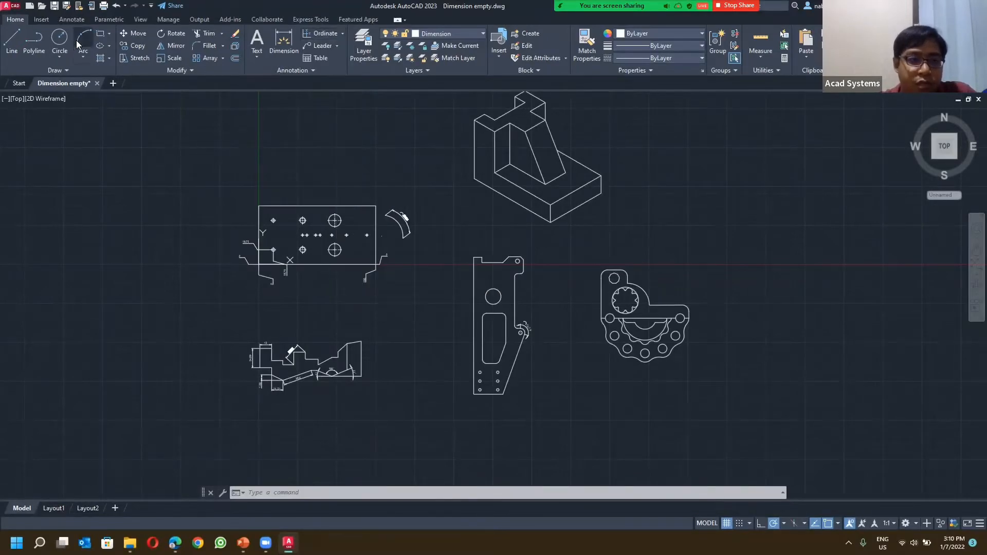
{"action": "scroll", "coordinate": [154, 211], "scroll_direction": "down", "scroll_amount": 2}
{"action": "middle_click_drag", "start_coordinate": [163, 216], "coordinate": [384, 259]}
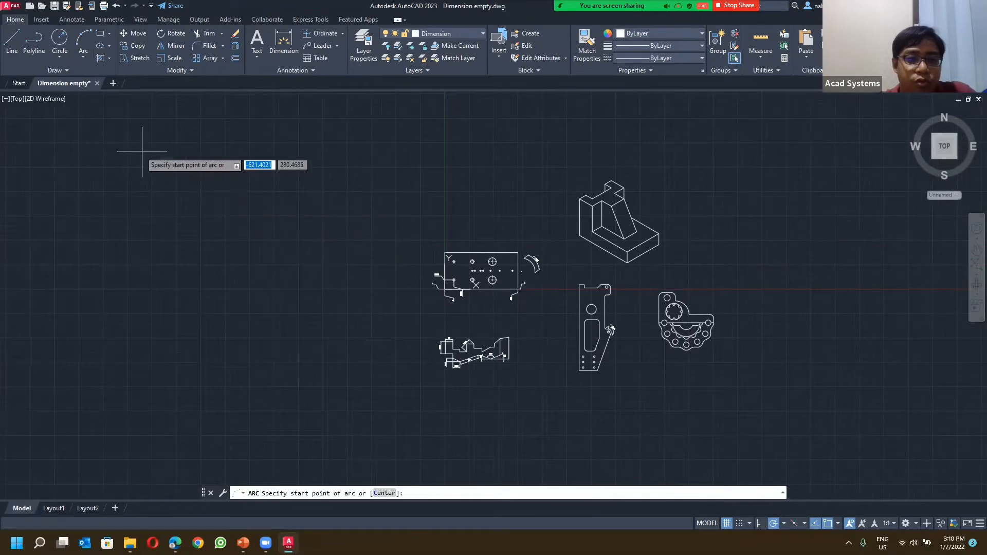
{"action": "left_click", "coordinate": [140, 151]}
{"action": "left_click", "coordinate": [354, 427]}
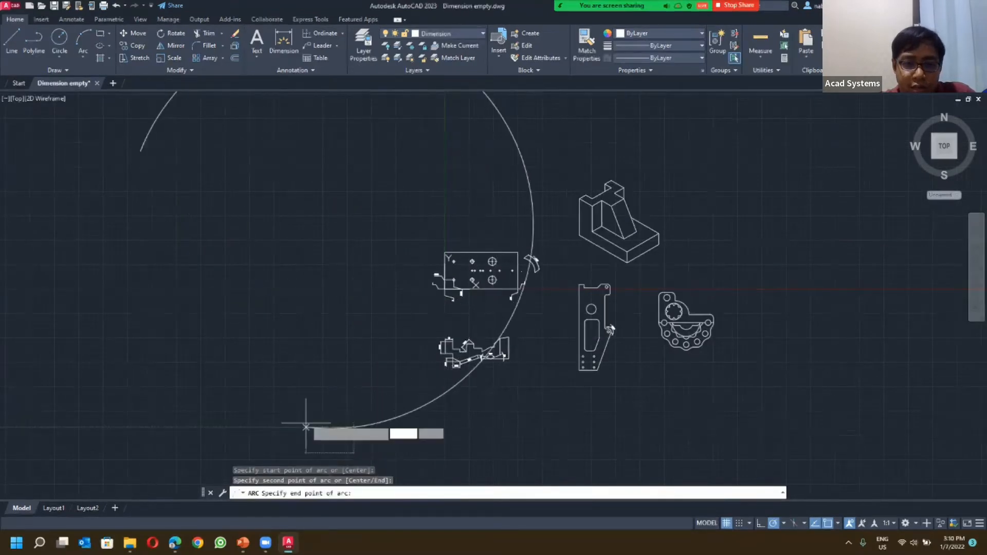
{"action": "middle_click_drag", "start_coordinate": [305, 427], "coordinate": [368, 305]}
{"action": "left_click", "coordinate": [377, 419]}
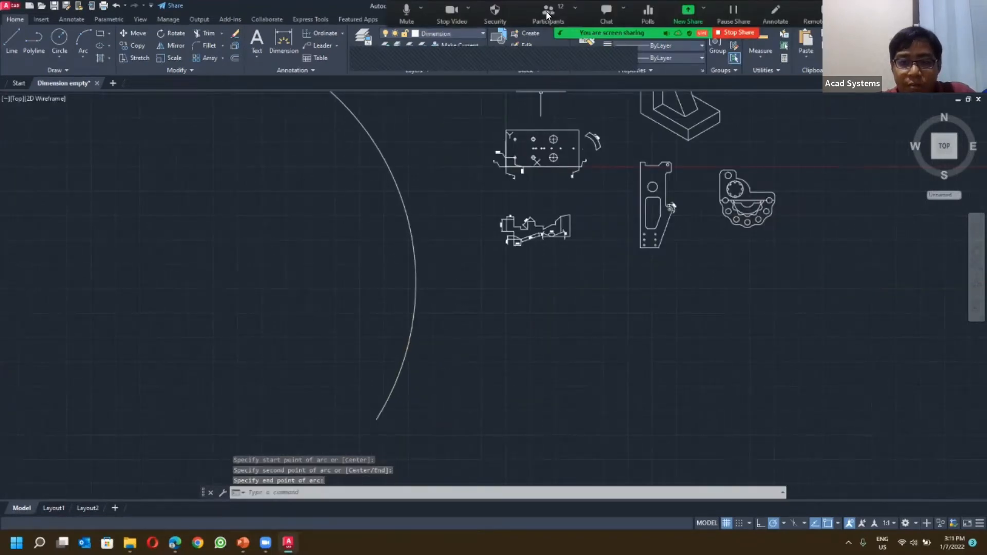
Step: Add a radius dimension to the large arc, placing its text outside the curve
{"action": "mouse_move", "coordinate": [403, 125]}
{"action": "middle_mouse_down"}
{"action": "mouse_move", "coordinate": [353, 150]}
{"action": "mouse_move", "coordinate": [340, 218]}
{"action": "middle_mouse_up"}
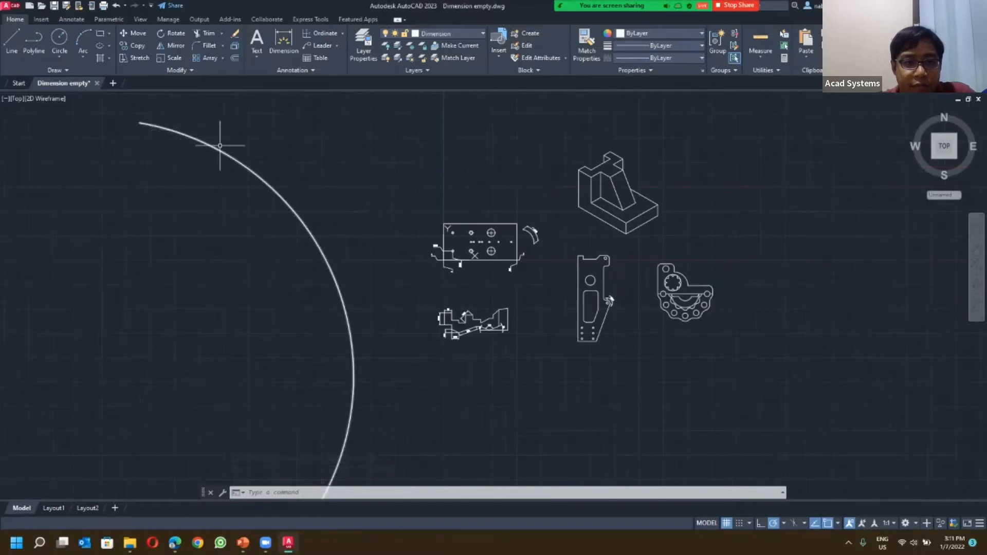
{"action": "left_click", "coordinate": [342, 33]}
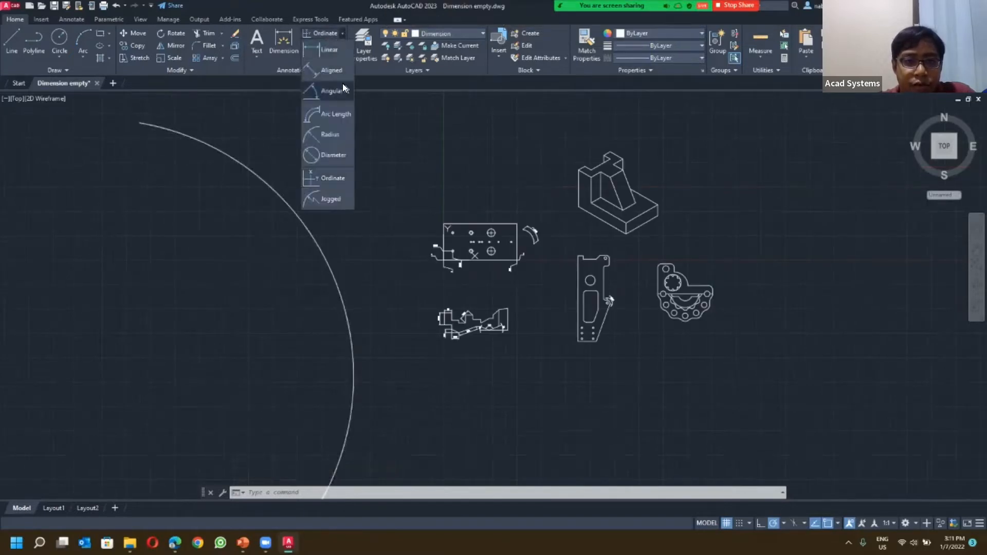
{"action": "left_click", "coordinate": [338, 131]}
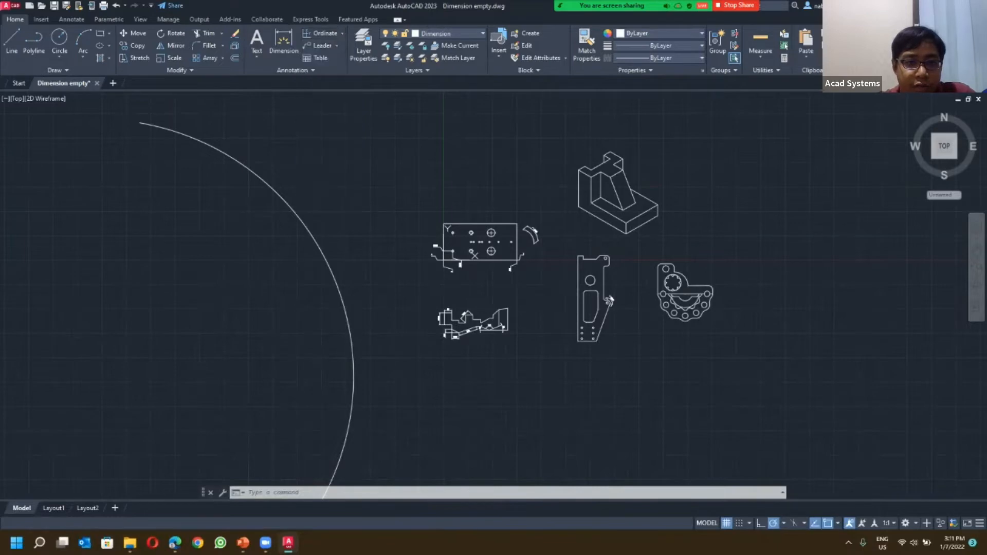
{"action": "left_click", "coordinate": [284, 197]}
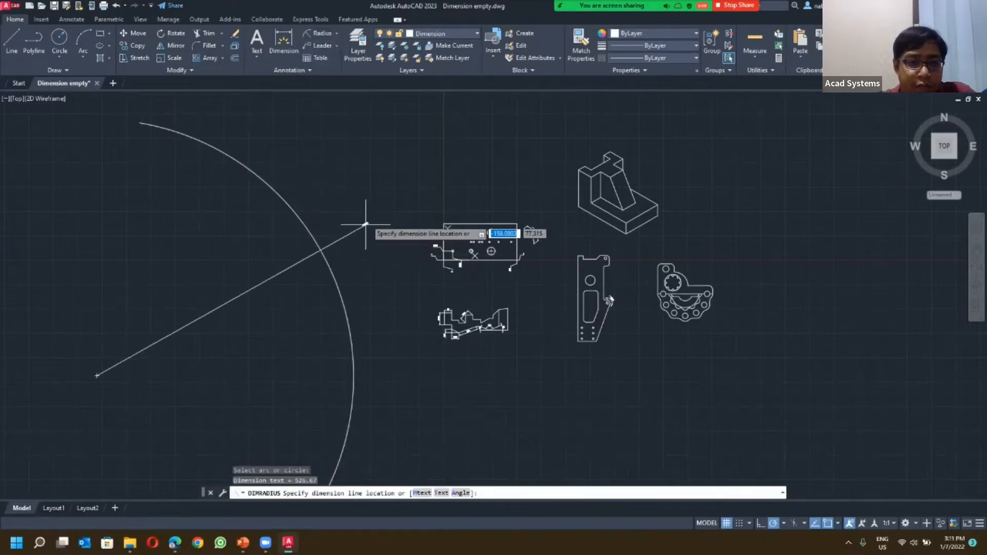
{"action": "left_click", "coordinate": [367, 218]}
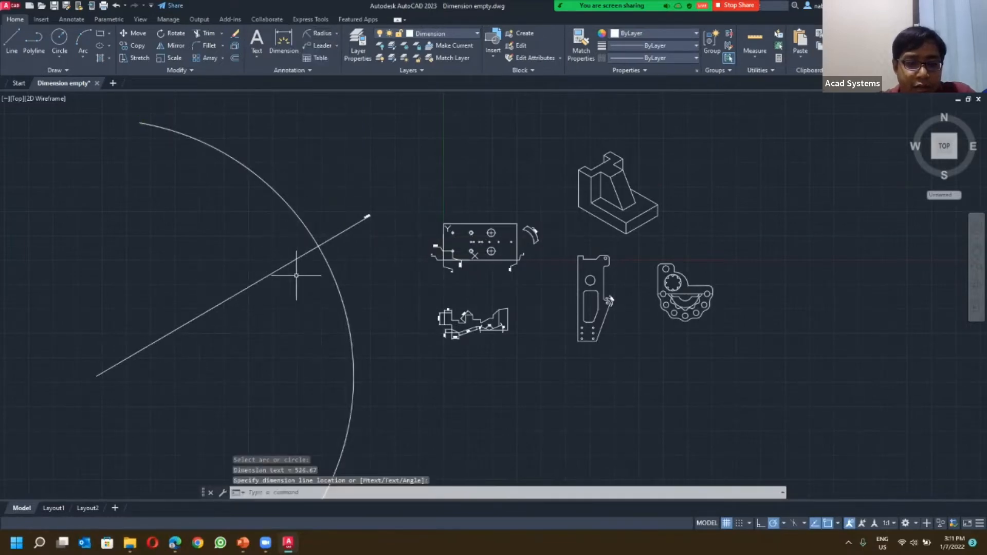
Step: Delete the radius dimension whose text lies outside the large arc
{"action": "left_click", "coordinate": [367, 218]}
{"action": "left_click", "coordinate": [315, 194]}
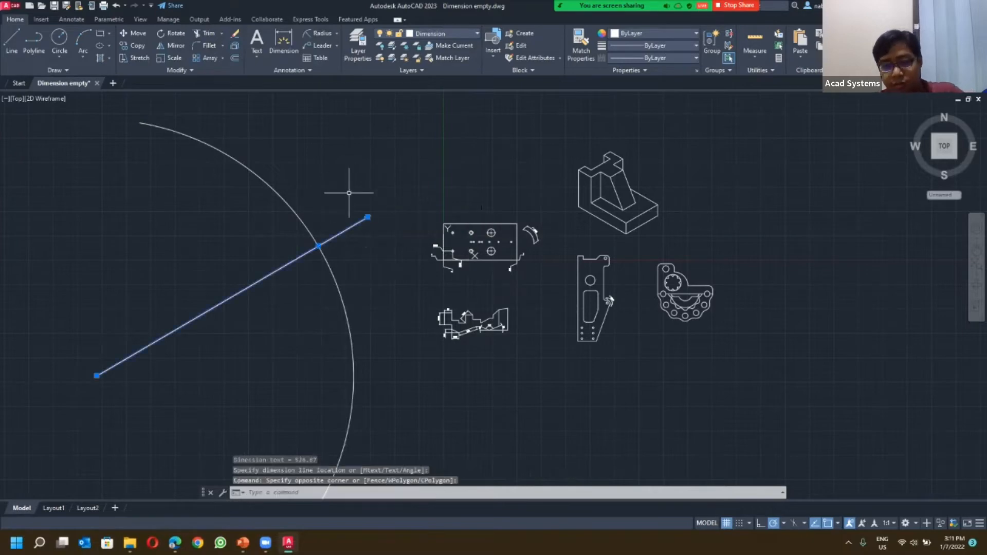
{"action": "key", "text": "Delete"}
Step: Add a radius dimension to the upper part of the large arc, placing its text inside the curve
{"action": "left_click", "coordinate": [318, 34]}
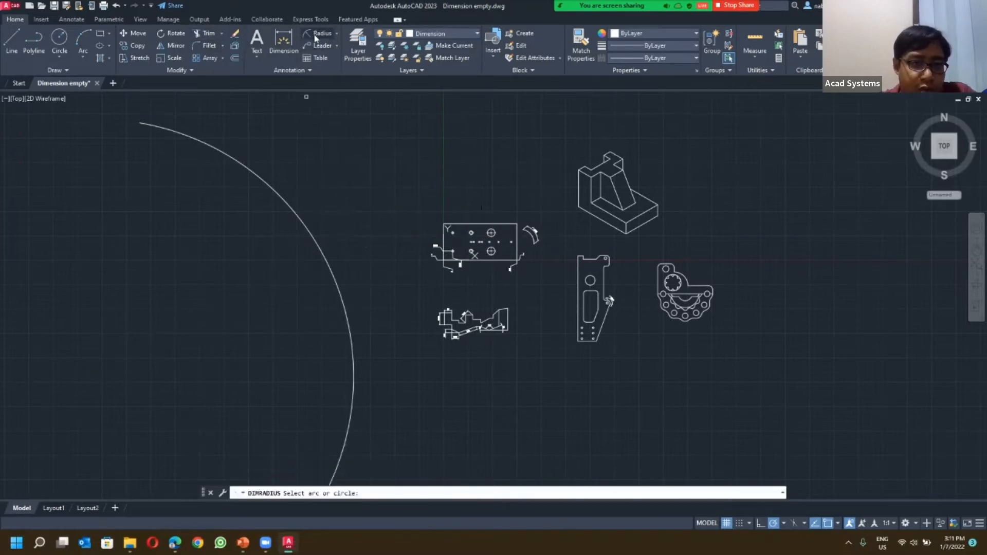
{"action": "left_click", "coordinate": [297, 201]}
{"action": "left_click", "coordinate": [301, 232]}
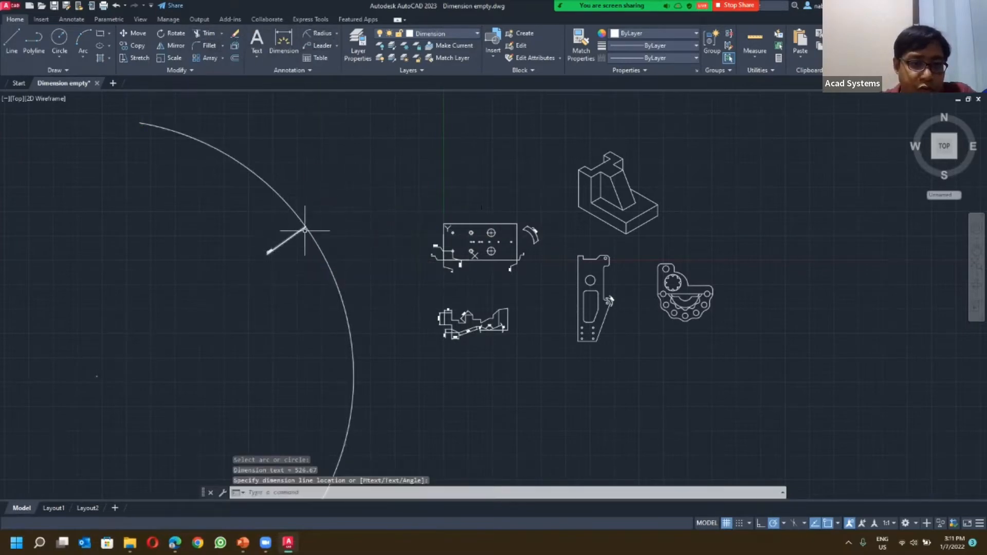
{"action": "scroll", "coordinate": [304, 229], "scroll_direction": "up", "scroll_amount": 3}
{"action": "scroll", "coordinate": [307, 227], "scroll_direction": "up", "scroll_amount": 2}
{"action": "scroll", "coordinate": [328, 206], "scroll_direction": "down", "scroll_amount": 2}
Step: Delete the radius dimension placed inside the large arc
{"action": "left_click", "coordinate": [360, 270]}
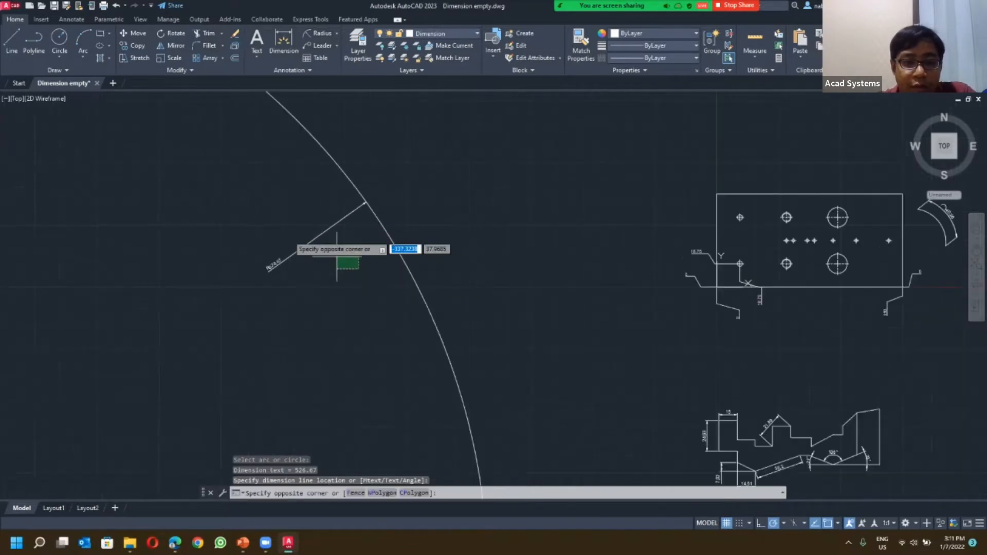
{"action": "left_click", "coordinate": [266, 221]}
{"action": "key", "text": "Delete"}
Step: Add a jogged radius dimension to the upper part of the large arc, with the centre override, text and jog placed close inside the curve
{"action": "scroll", "coordinate": [322, 180], "scroll_direction": "up", "scroll_amount": 2}
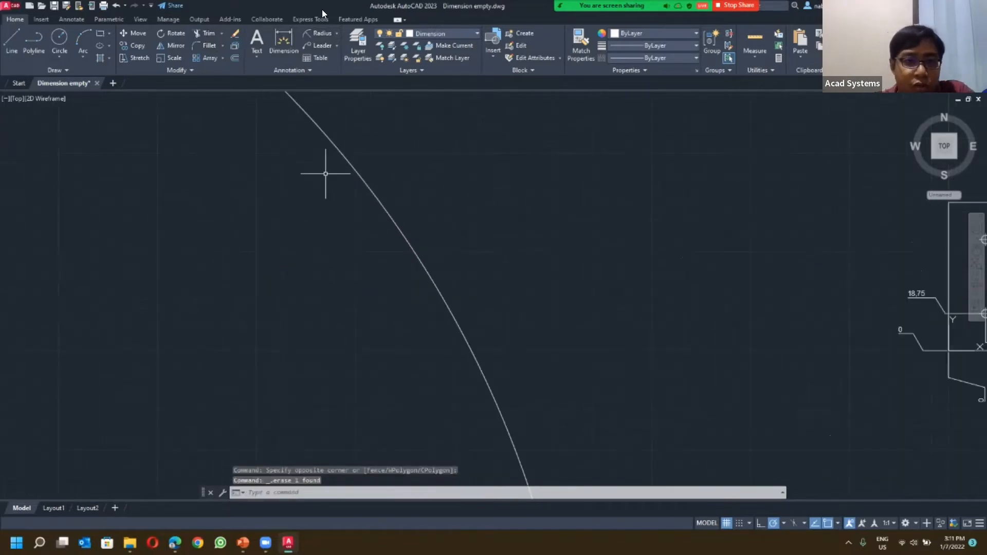
{"action": "left_click", "coordinate": [337, 33]}
{"action": "left_click", "coordinate": [329, 200]}
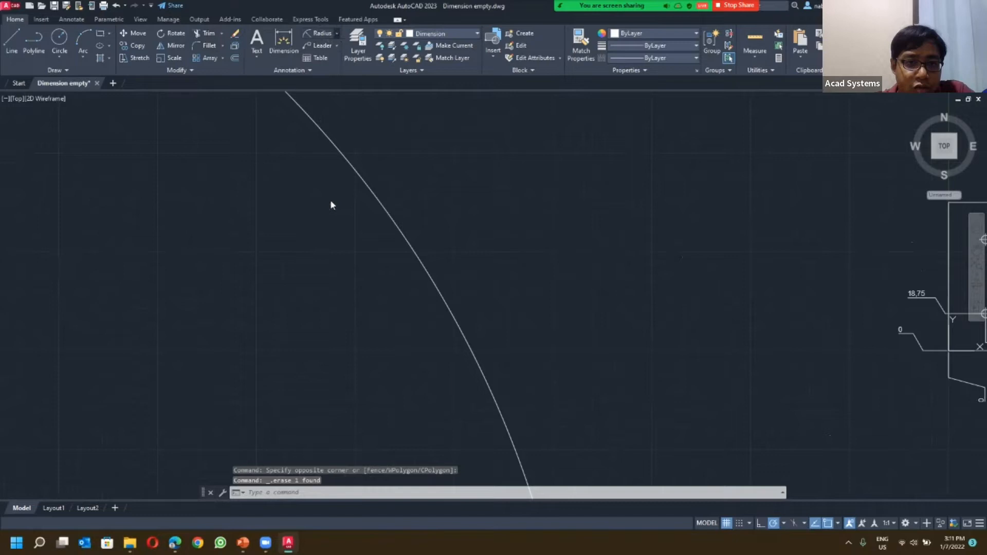
{"action": "left_click", "coordinate": [360, 188]}
{"action": "scroll", "coordinate": [271, 168], "scroll_direction": "down", "scroll_amount": 4}
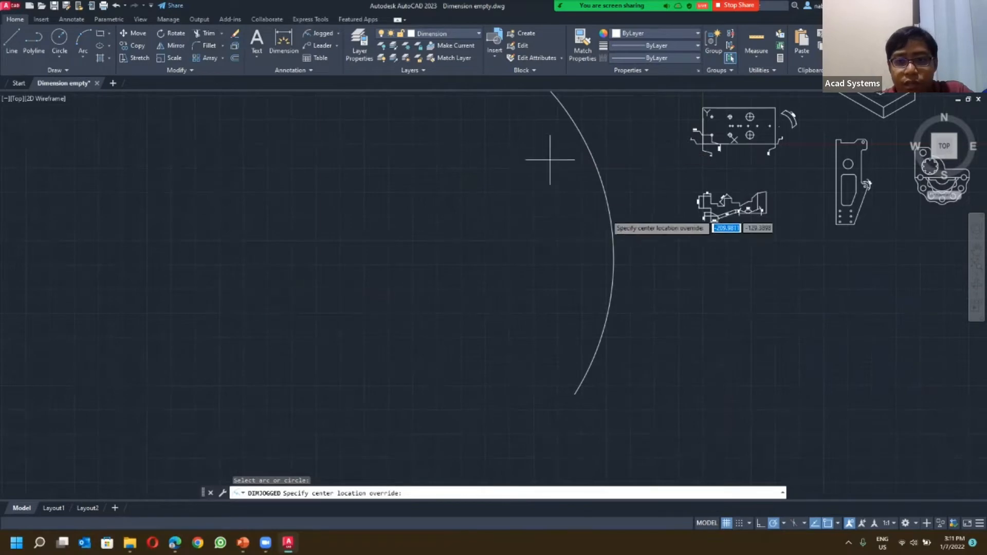
{"action": "middle_click_drag", "start_coordinate": [524, 210], "coordinate": [420, 294]}
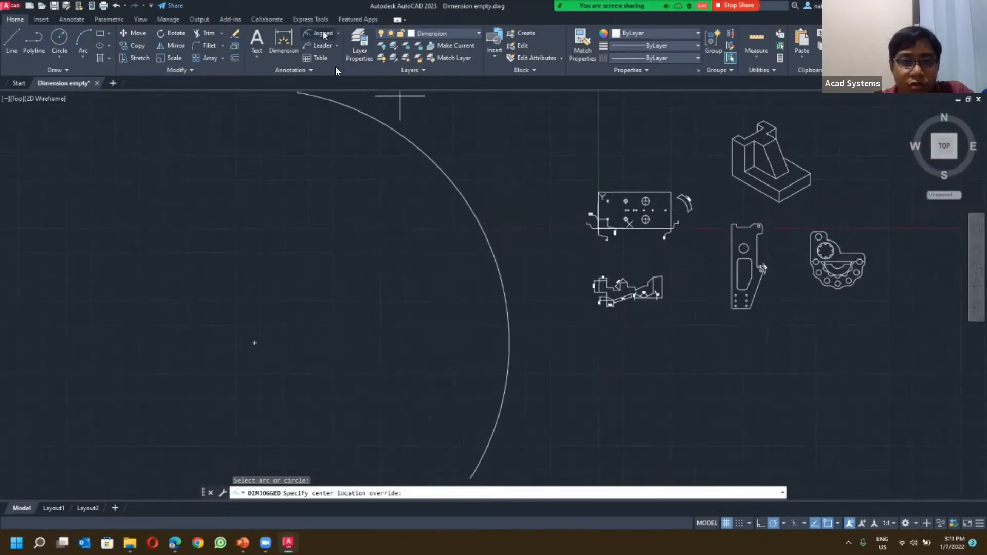
{"action": "left_click", "coordinate": [323, 34]}
{"action": "left_click", "coordinate": [440, 170]}
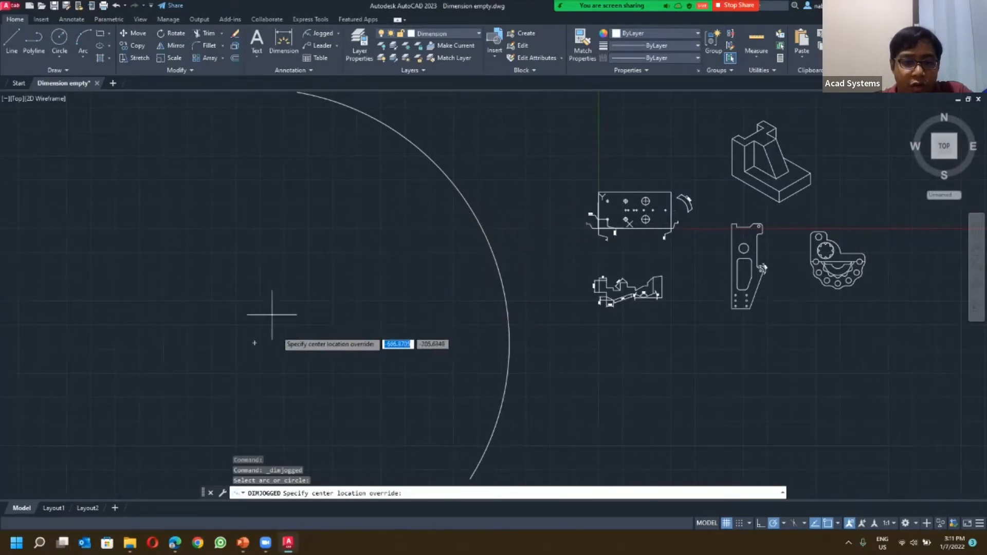
{"action": "left_click", "coordinate": [373, 187]}
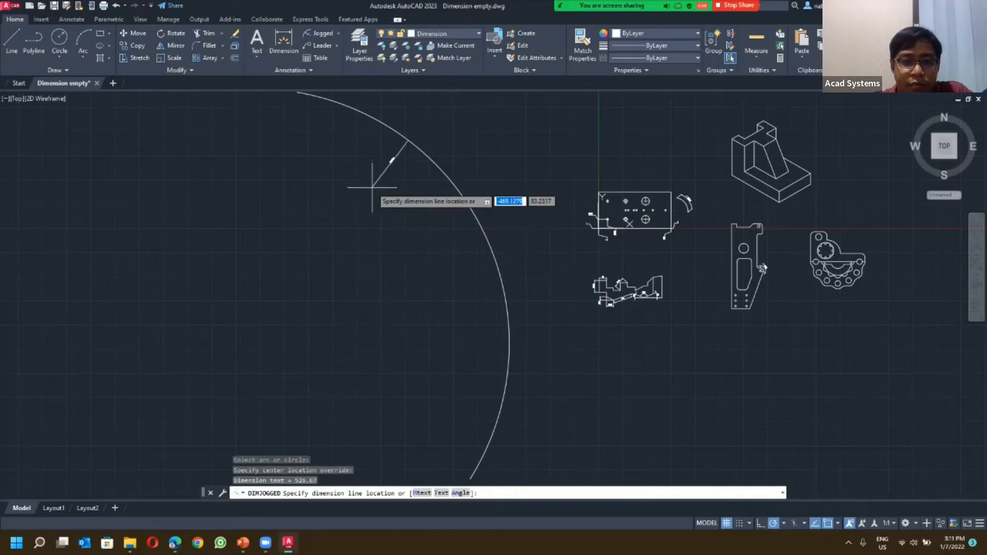
{"action": "scroll", "coordinate": [410, 177], "scroll_direction": "up", "scroll_amount": 4}
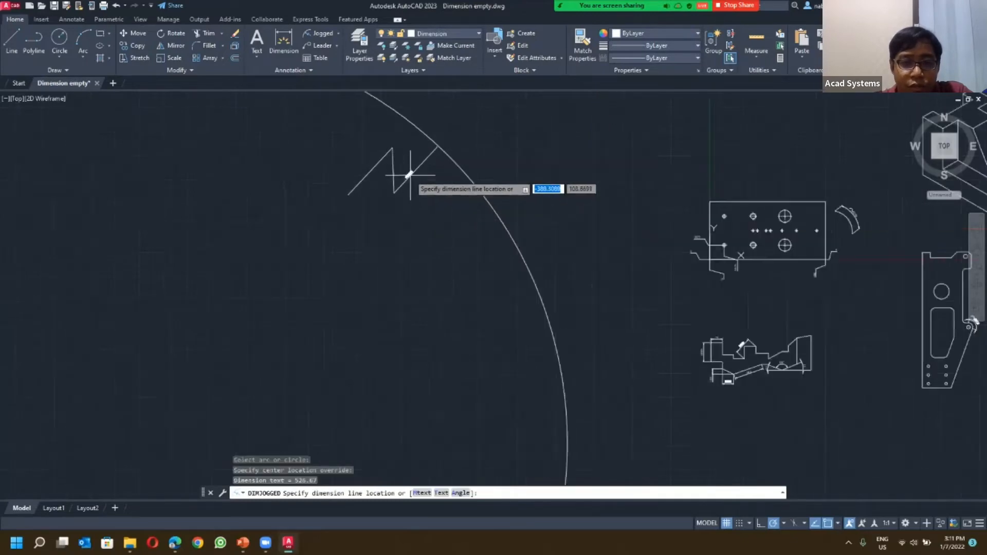
{"action": "left_click", "coordinate": [406, 174]}
{"action": "left_click", "coordinate": [382, 188]}
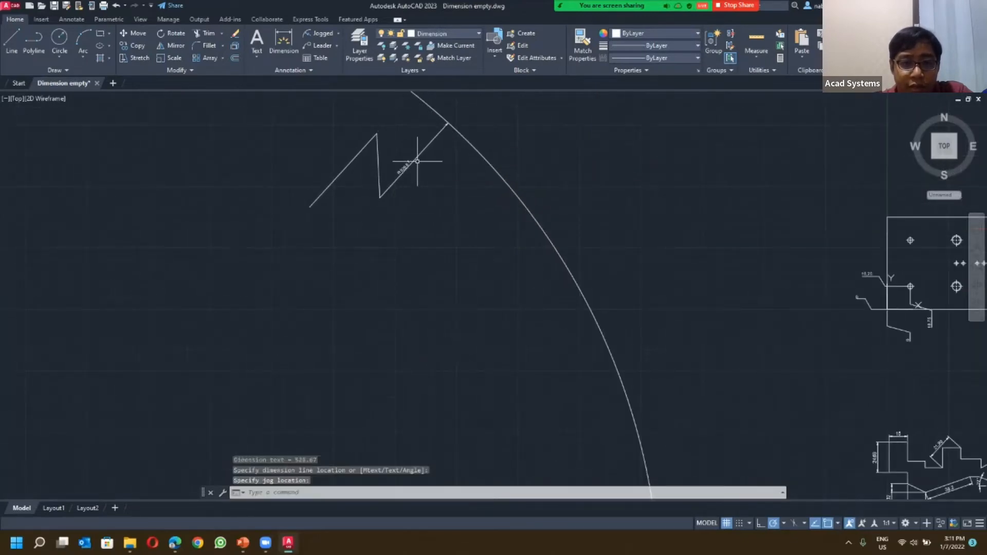
Step: Try stretching the jogged dimension's centre override point to the large arc's true centre, and undo the stretch
{"action": "scroll", "coordinate": [392, 166], "scroll_direction": "up", "scroll_amount": 4}
{"action": "middle_click_drag", "start_coordinate": [418, 196], "coordinate": [404, 264]}
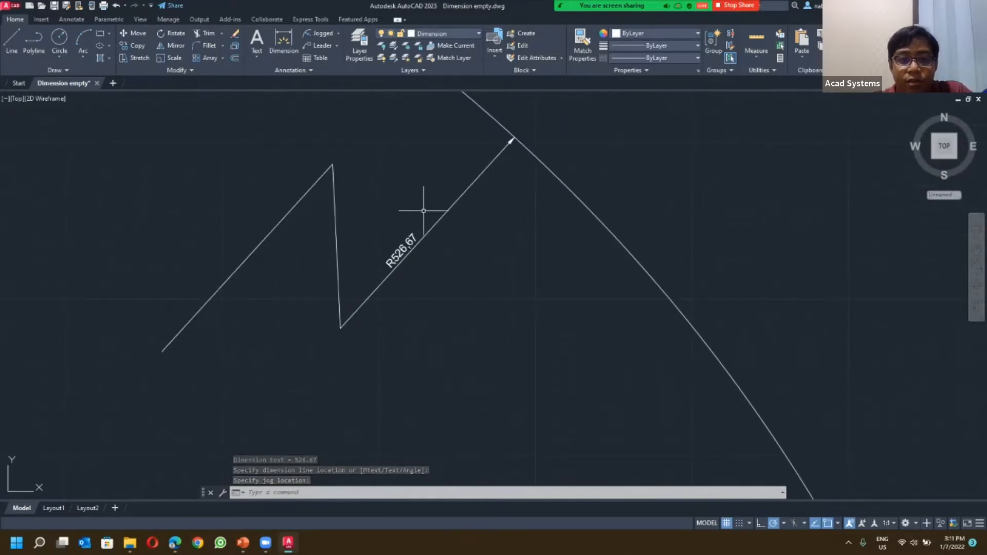
{"action": "scroll", "coordinate": [435, 144], "scroll_direction": "down", "scroll_amount": 6}
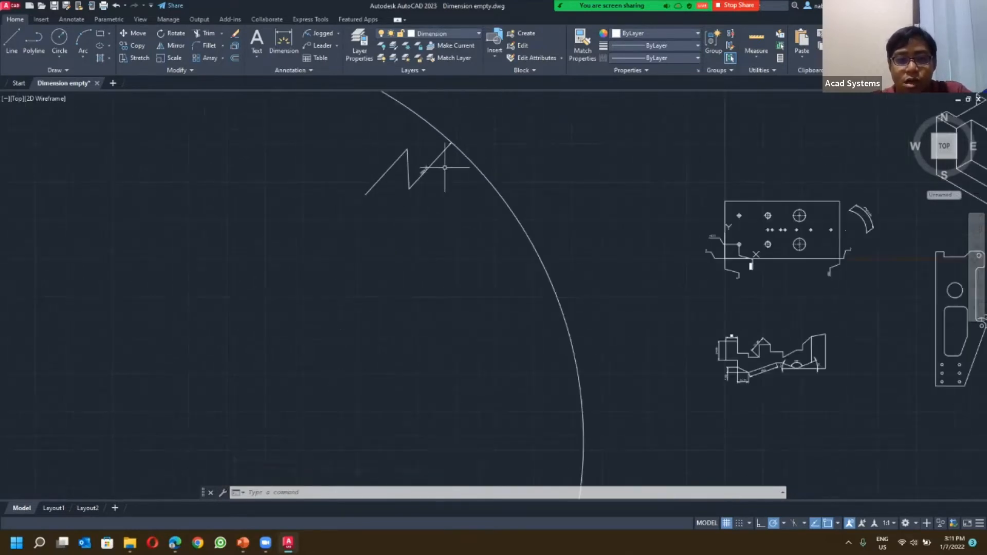
{"action": "scroll", "coordinate": [408, 174], "scroll_direction": "down", "scroll_amount": 2}
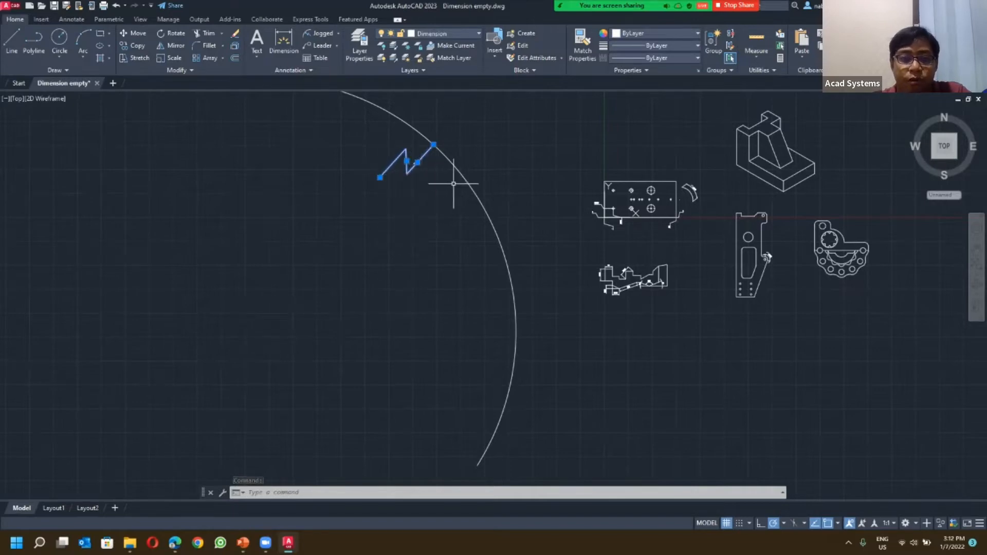
{"action": "left_click", "coordinate": [380, 177]}
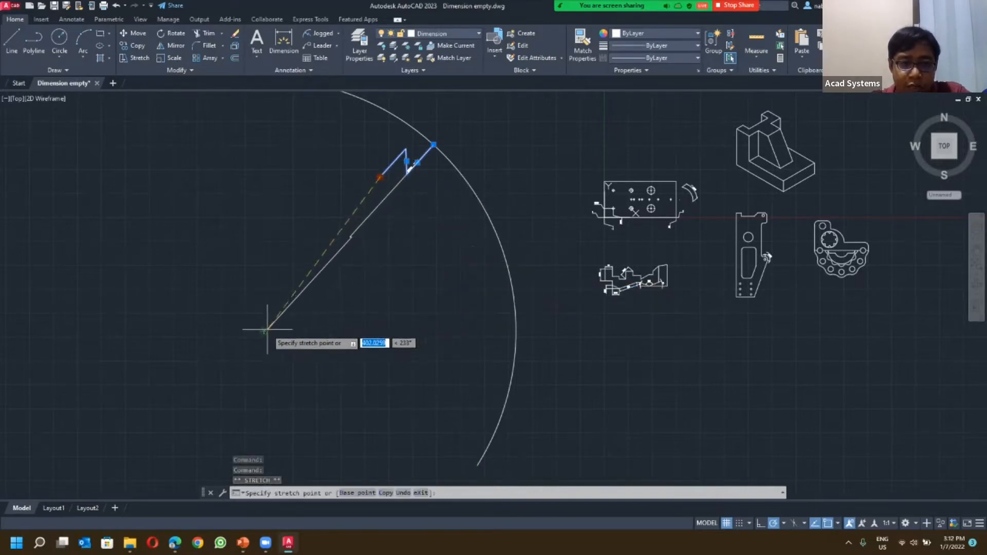
{"action": "left_click", "coordinate": [266, 330]}
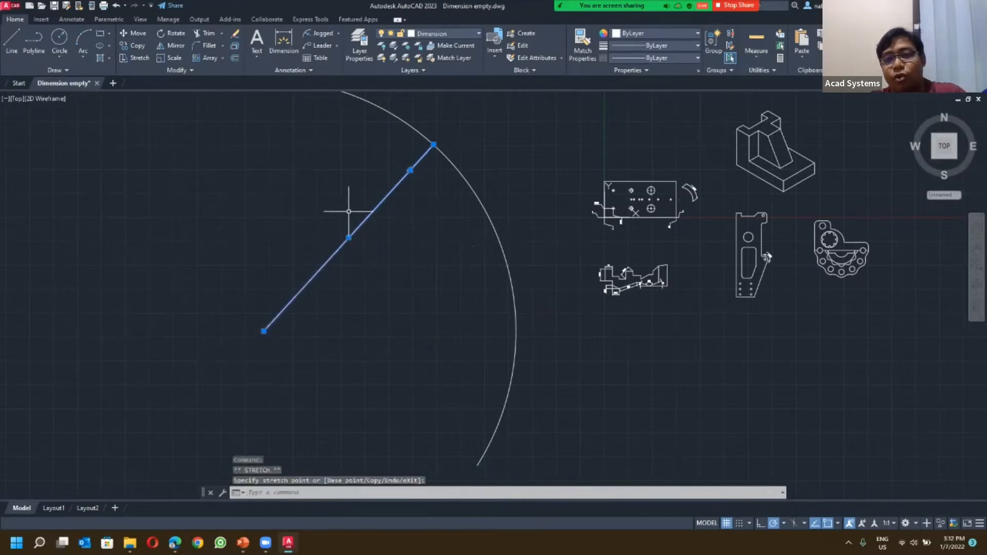
{"action": "key", "text": "Escape"}
{"action": "key", "text": "Escape"}
{"action": "key", "text": "Escape"}
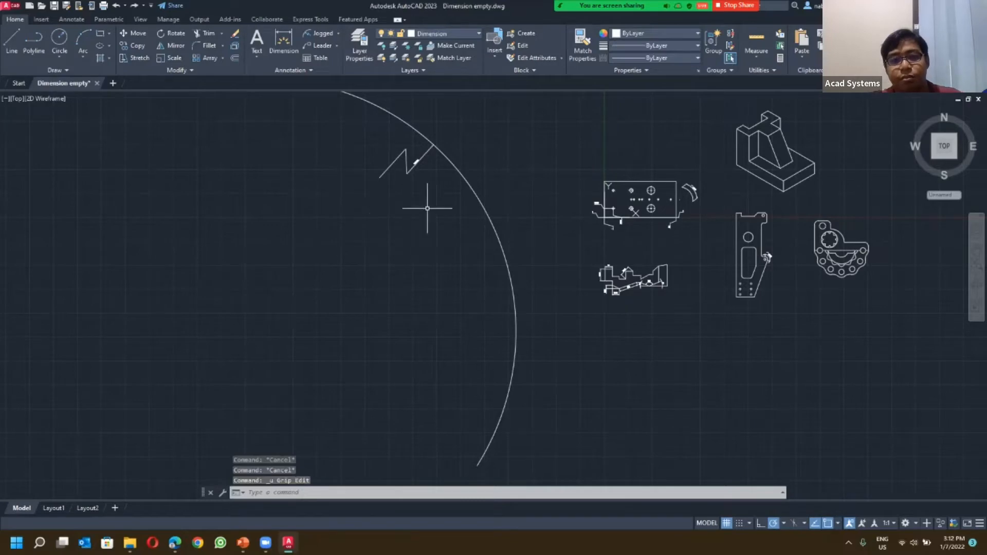
{"action": "mouse_move", "coordinate": [427, 208]}
{"action": "middle_mouse_down"}
{"action": "mouse_move", "coordinate": [358, 226]}
{"action": "mouse_move", "coordinate": [294, 266]}
{"action": "middle_mouse_up"}
{"action": "left_click", "coordinate": [339, 33]}
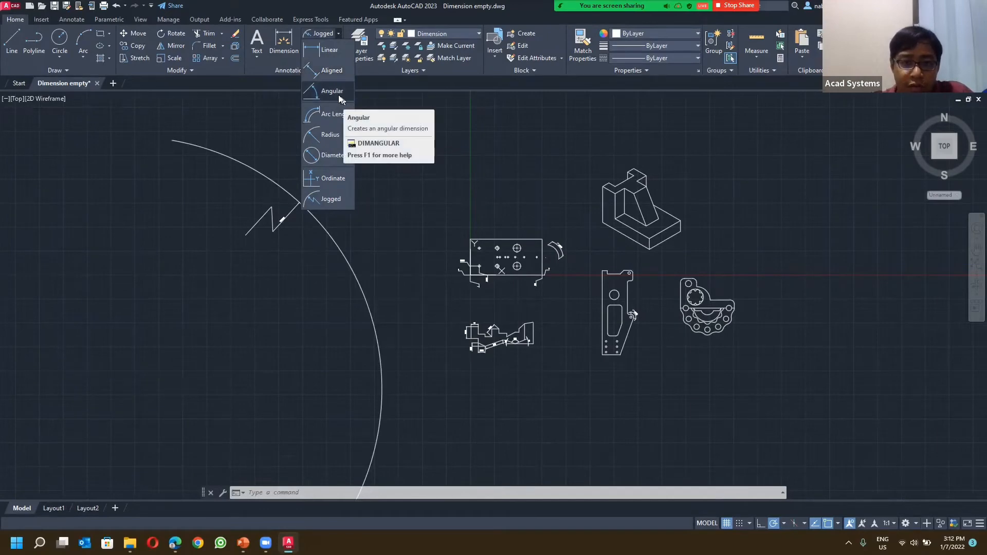
{"action": "left_click", "coordinate": [446, 121]}
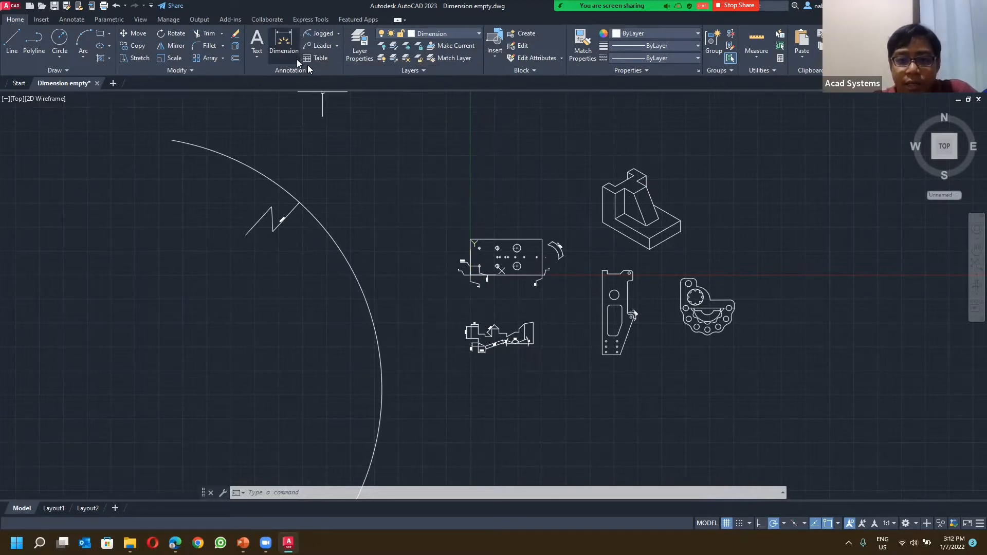
Step: Try to dimension the tall bracket's long vertical edge between its two corner points with the general Dimension command
{"action": "scroll", "coordinate": [586, 308], "scroll_direction": "up", "scroll_amount": 4}
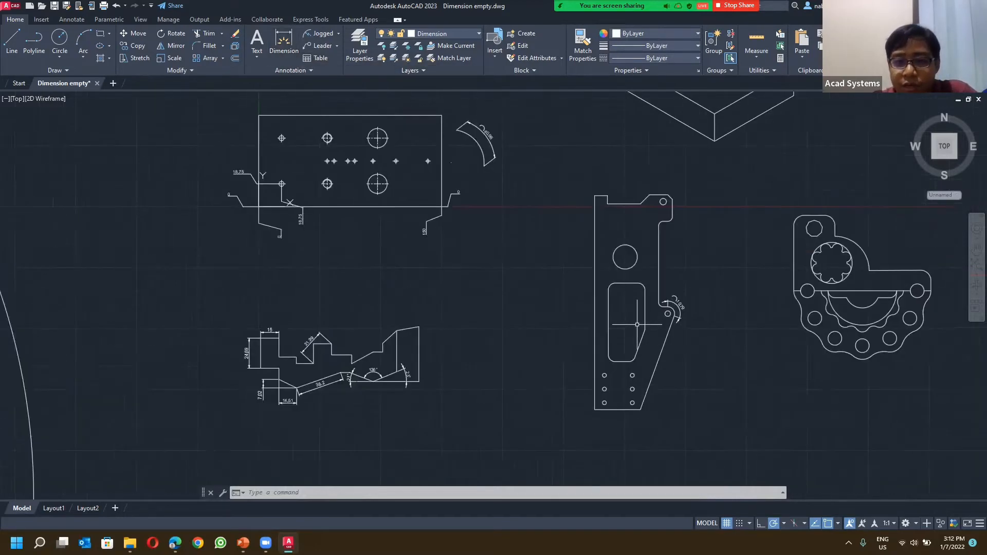
{"action": "middle_click_drag", "start_coordinate": [586, 308], "coordinate": [498, 276]}
{"action": "scroll", "coordinate": [499, 276], "scroll_direction": "up", "scroll_amount": 2}
{"action": "middle_click_drag", "start_coordinate": [482, 171], "coordinate": [479, 165]}
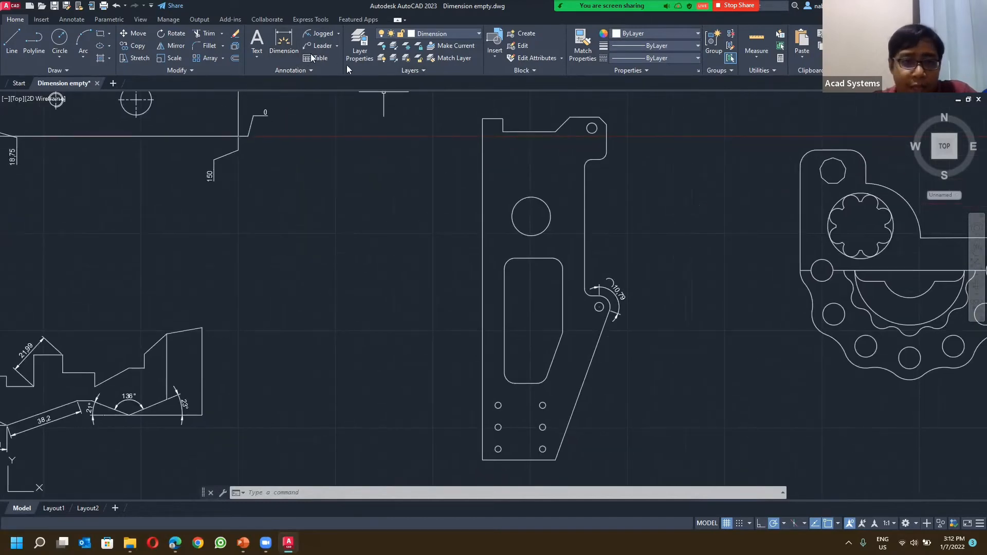
{"action": "left_click", "coordinate": [288, 45]}
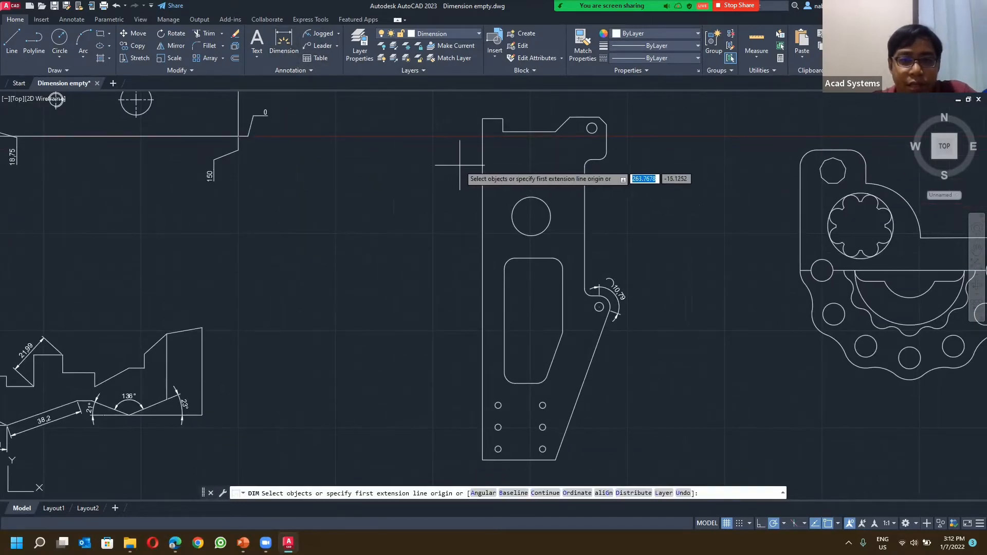
{"action": "left_click", "coordinate": [483, 118]}
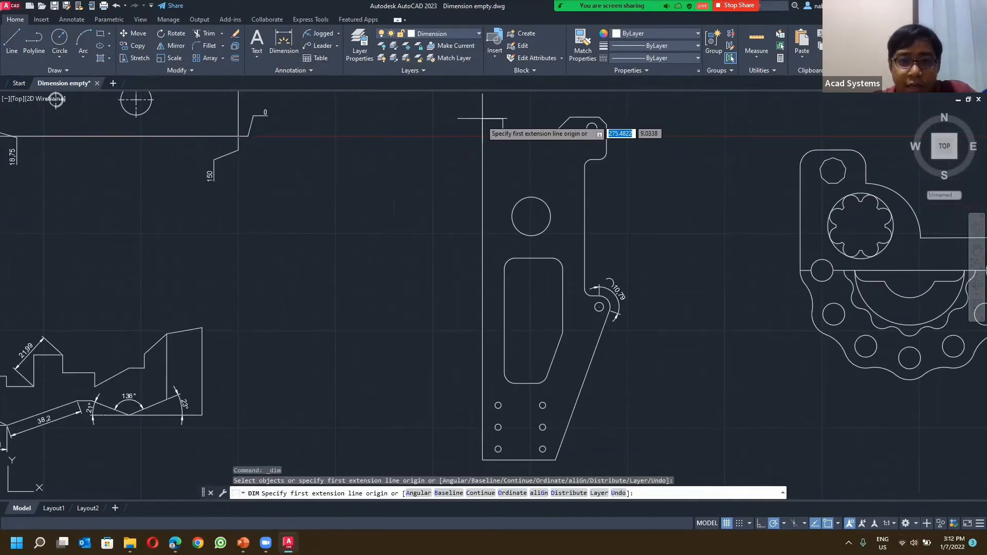
{"action": "left_click", "coordinate": [482, 460]}
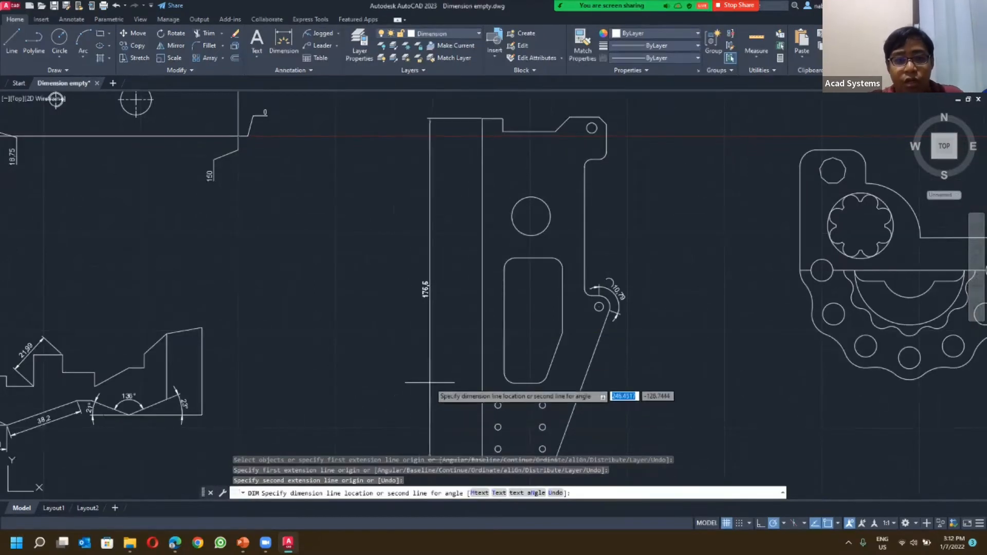
{"action": "key", "text": "Escape"}
Step: Dimension the tall bracket's long vertical edge by selecting the line itself, placing the dimension just outside the part
{"action": "left_click", "coordinate": [286, 47]}
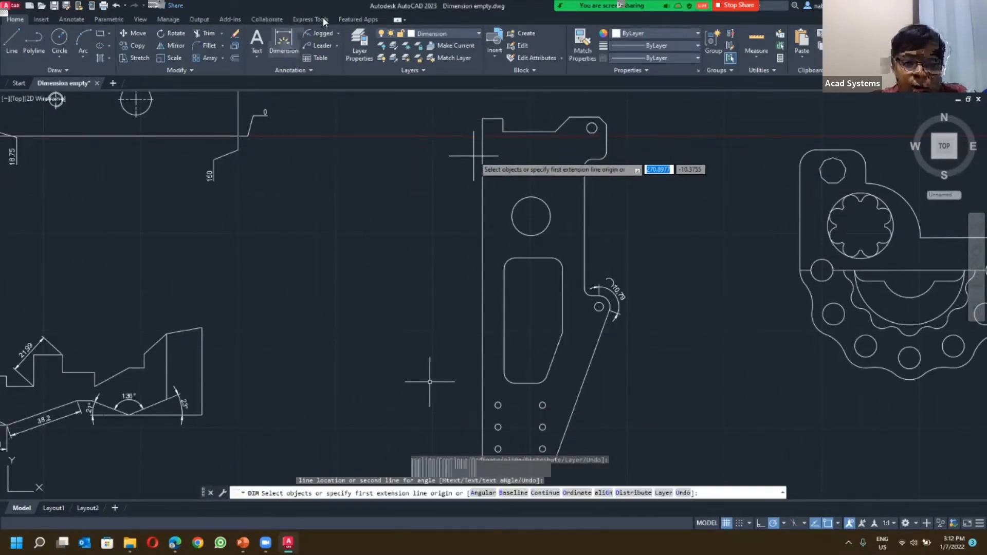
{"action": "left_click", "coordinate": [480, 162]}
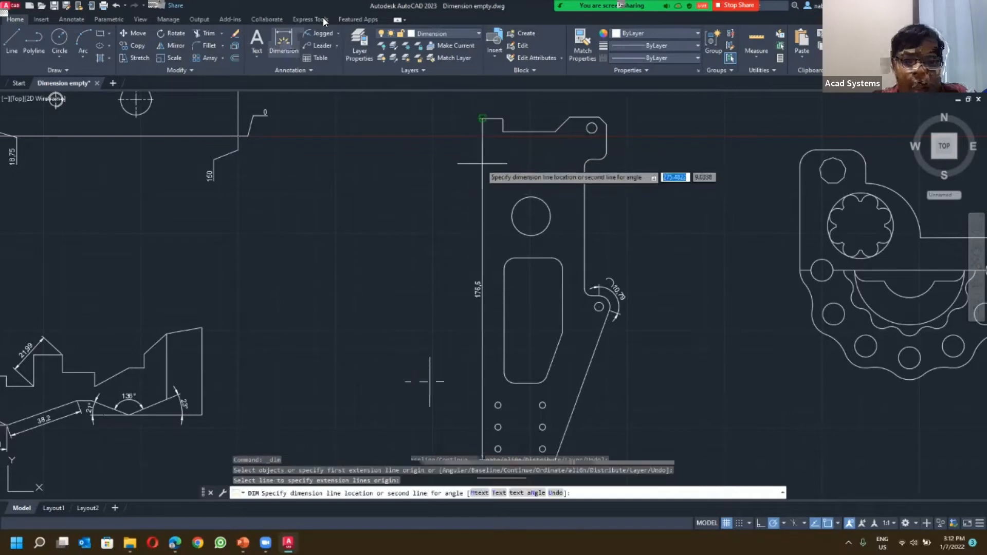
{"action": "left_click", "coordinate": [453, 178]}
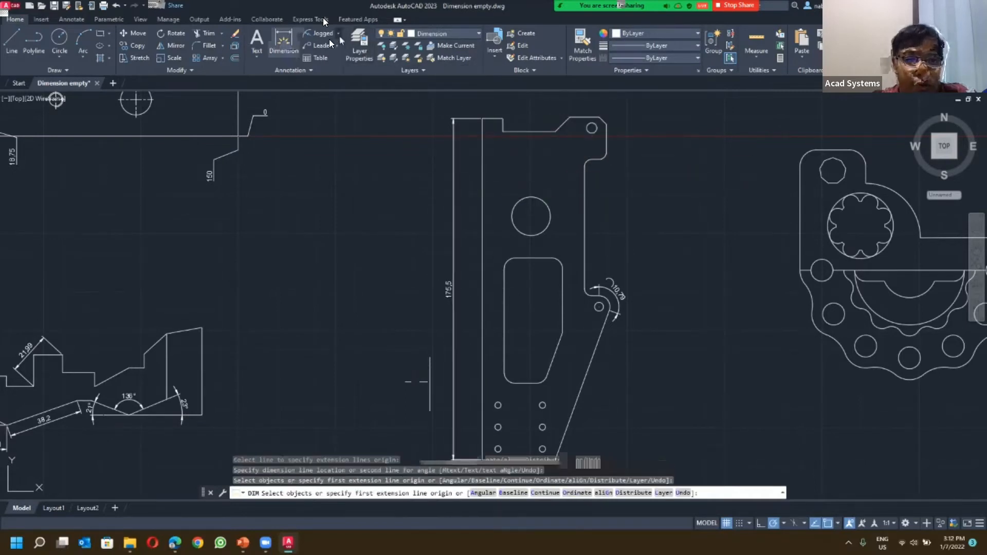
{"action": "left_click", "coordinate": [336, 33]}
{"action": "left_click", "coordinate": [329, 54]}
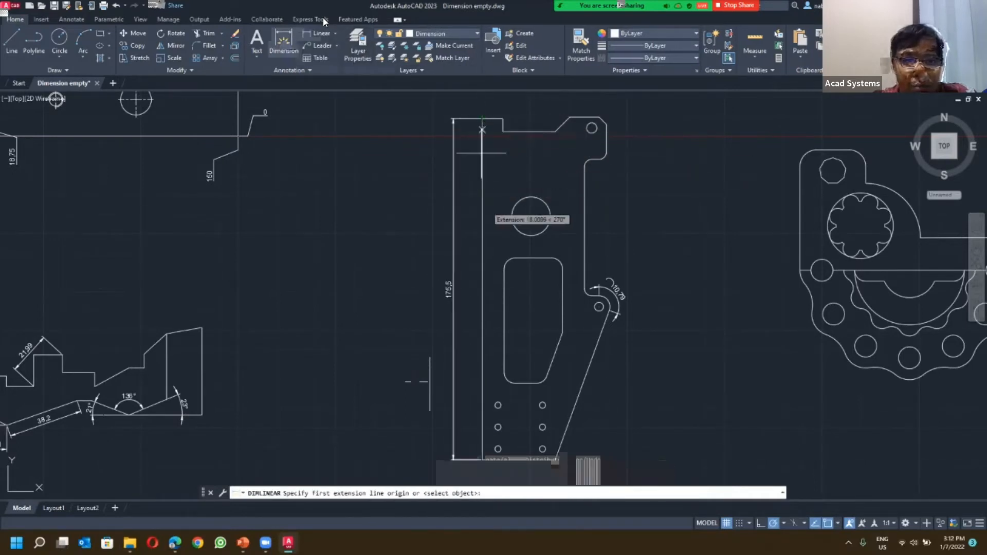
{"action": "key", "text": "Escape"}
{"action": "key", "text": "Escape"}
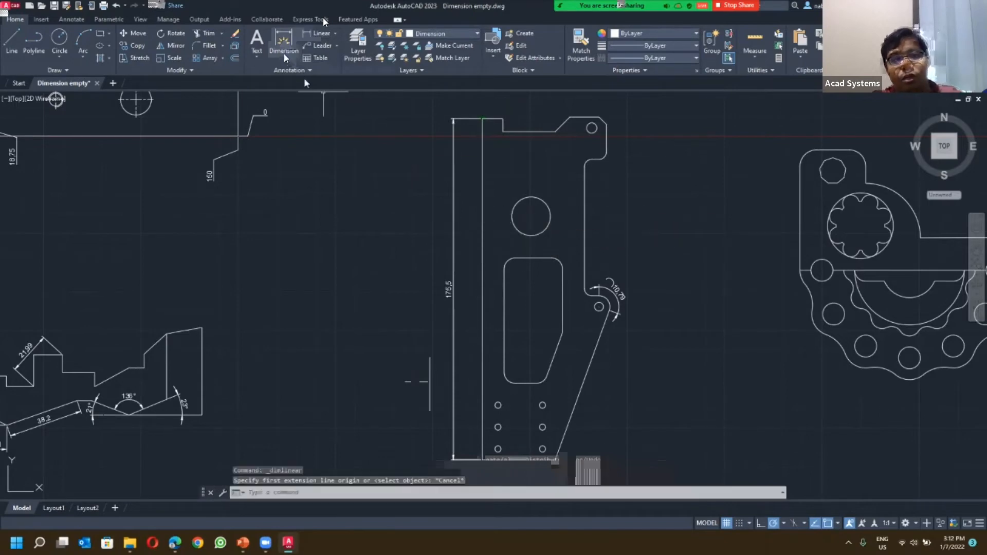
Step: Delete the dimension on the tall bracket's long vertical edge and redo it with the general Dimension command, placed farther outside
{"action": "left_click", "coordinate": [453, 282]}
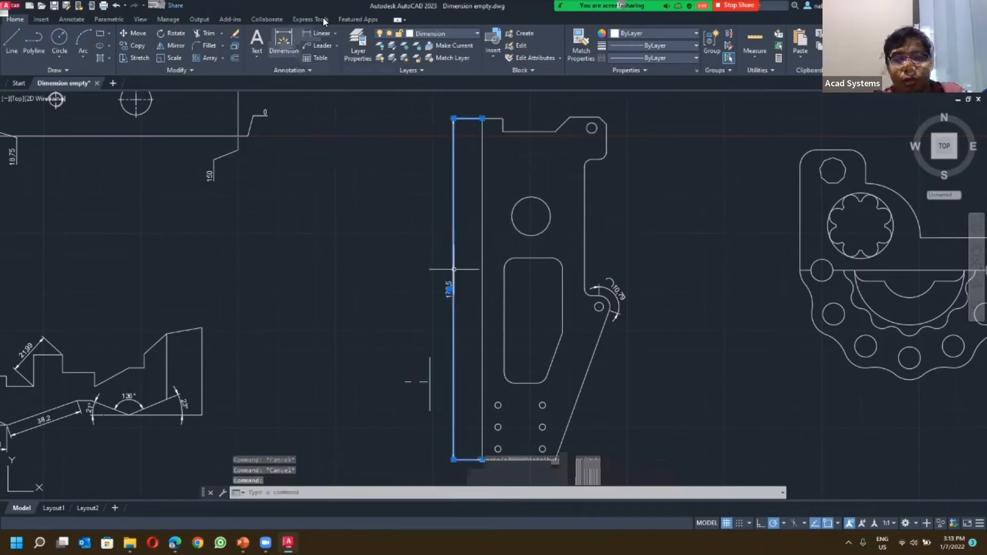
{"action": "key", "text": "Delete"}
{"action": "left_click", "coordinate": [283, 48]}
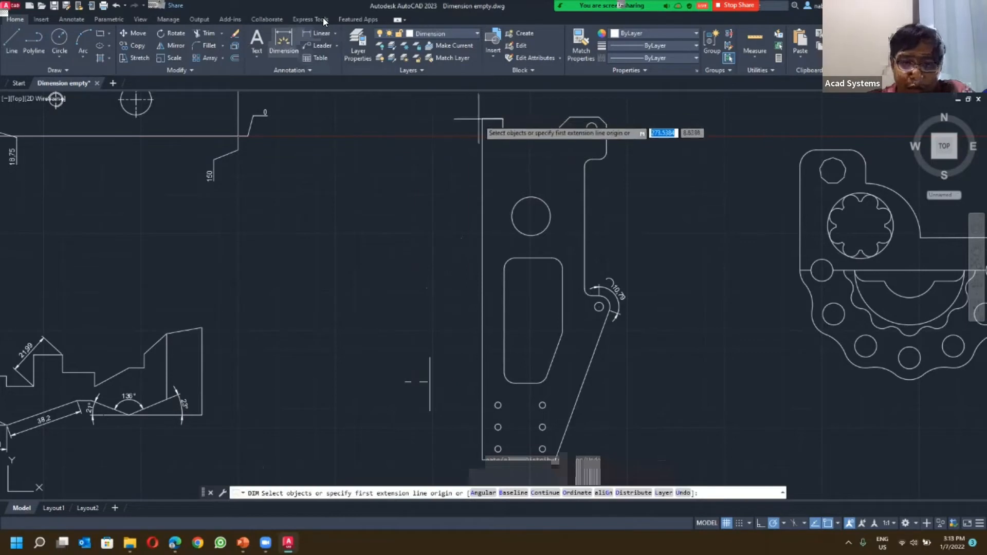
{"action": "middle_click_drag", "start_coordinate": [496, 335], "coordinate": [451, 290]}
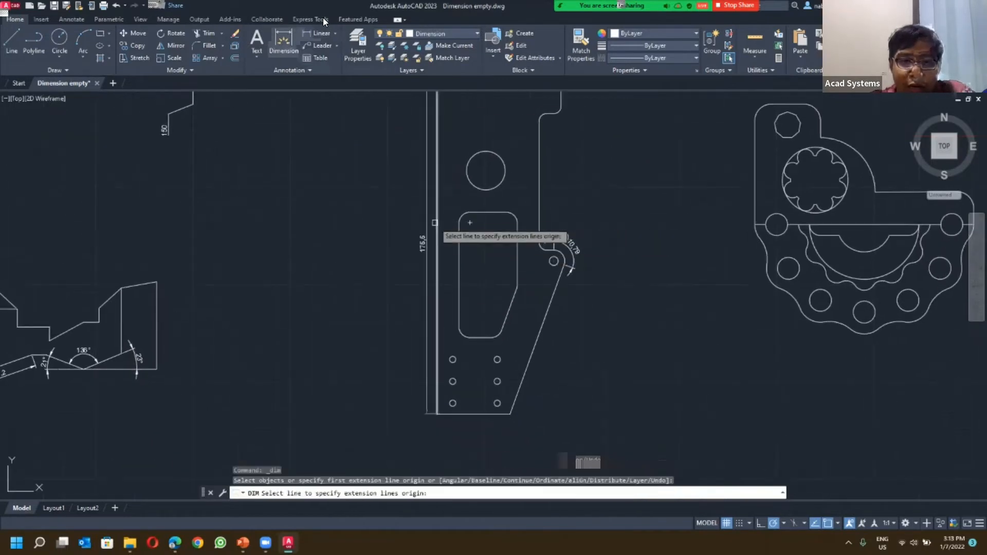
{"action": "left_click", "coordinate": [437, 226]}
{"action": "left_click", "coordinate": [400, 227]}
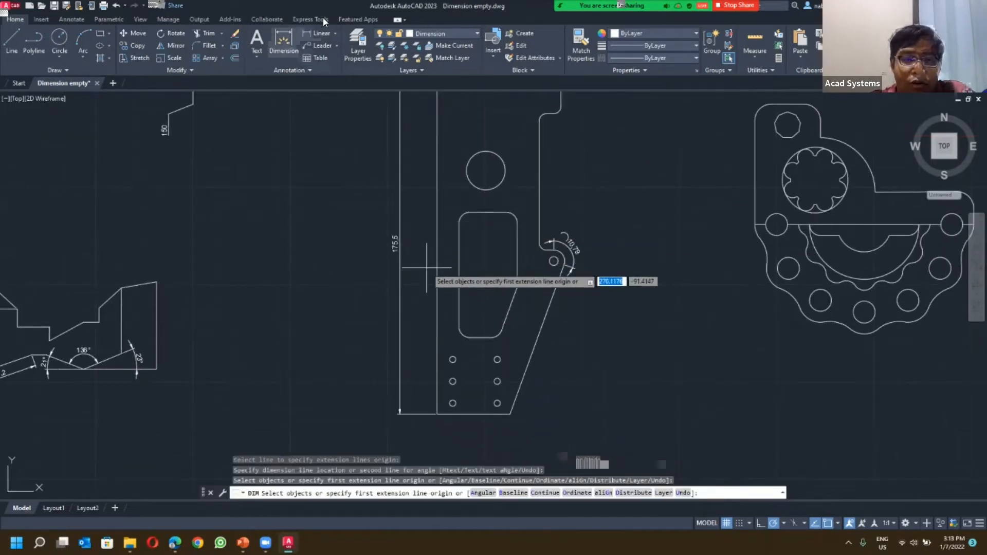
Step: Add a horizontal dimension to the short top edge at the bracket's upper-left corner, placing it above the part
{"action": "middle_click_drag", "start_coordinate": [422, 279], "coordinate": [410, 353]}
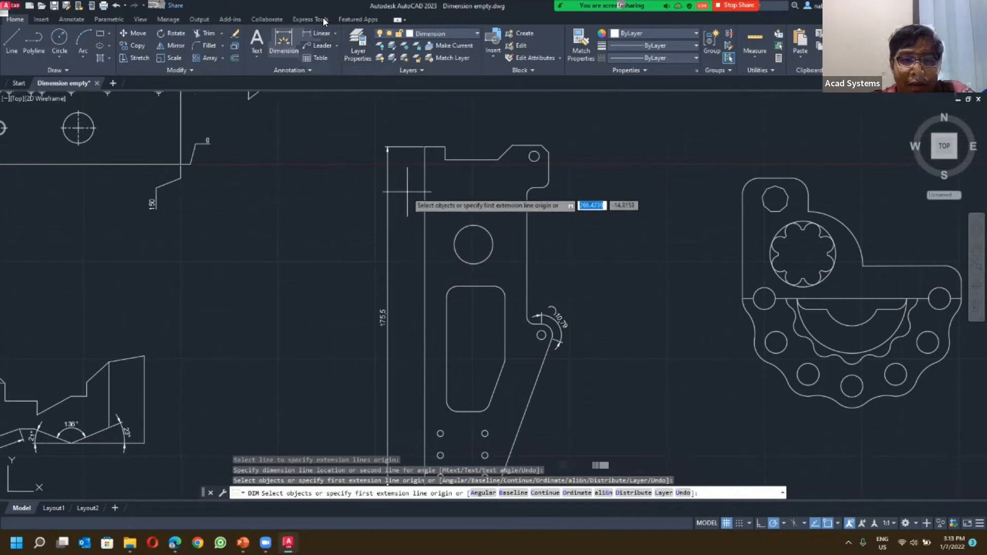
{"action": "left_click", "coordinate": [387, 148]}
{"action": "left_click", "coordinate": [425, 148]}
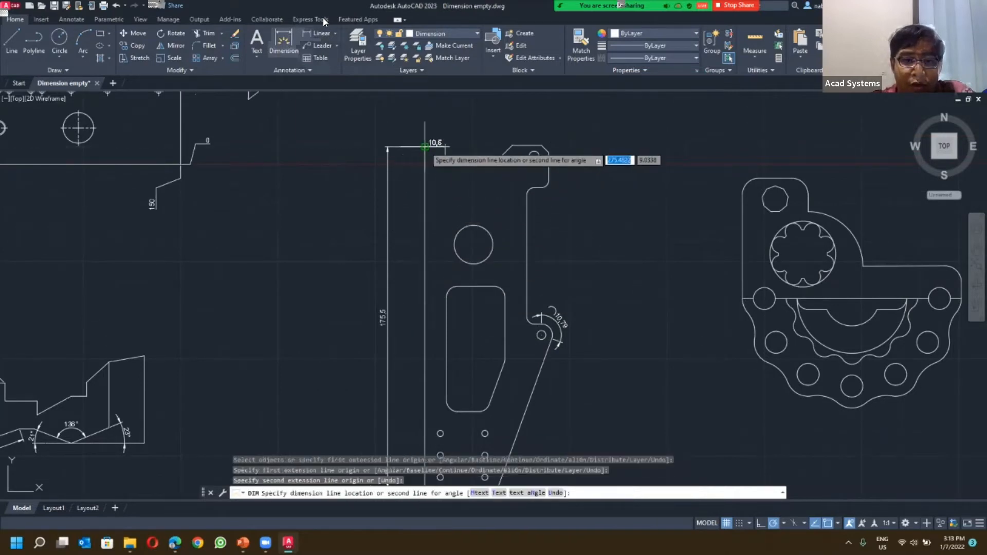
{"action": "left_click", "coordinate": [424, 148]}
Step: Add an aligned dimension to the bracket's long slanted edge, placing it outside the part
{"action": "scroll", "coordinate": [464, 209], "scroll_direction": "up", "scroll_amount": 3}
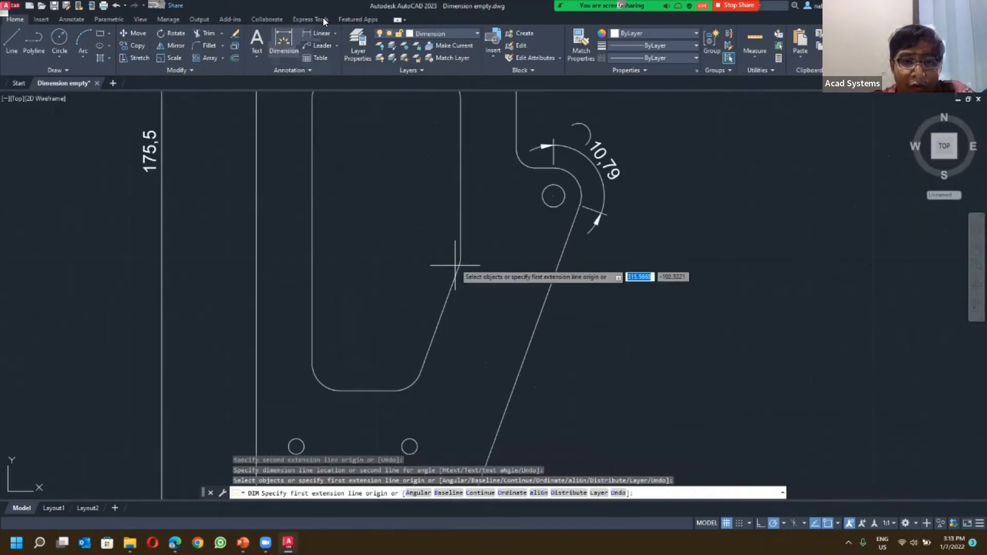
{"action": "middle_click_drag", "start_coordinate": [455, 266], "coordinate": [448, 196]}
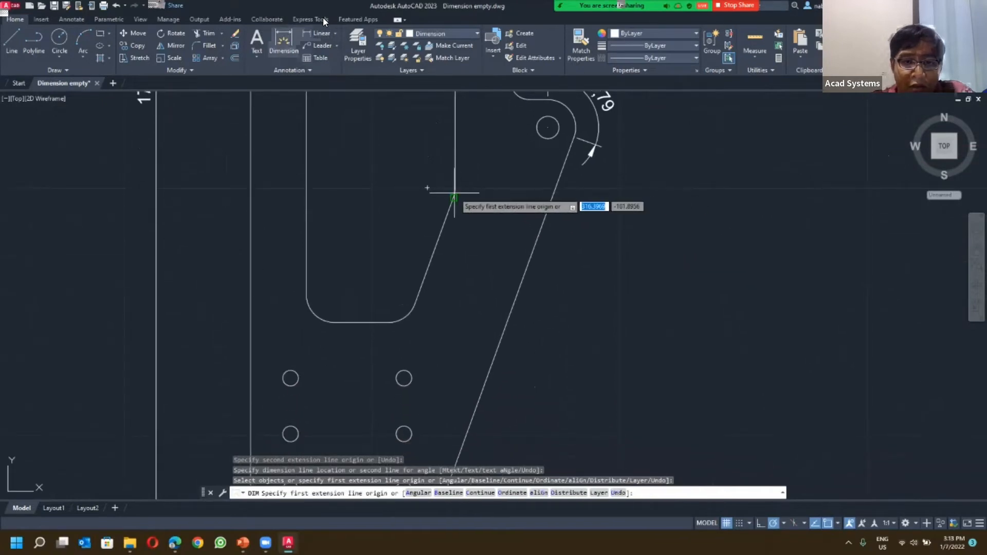
{"action": "left_click", "coordinate": [562, 167]}
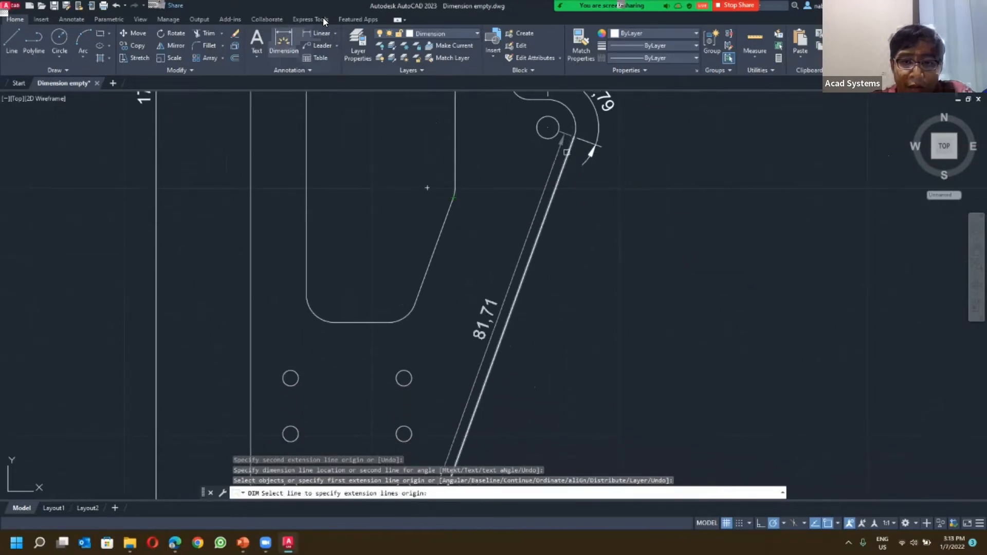
{"action": "middle_click_drag", "start_coordinate": [558, 307], "coordinate": [519, 275]}
{"action": "left_click", "coordinate": [544, 225]}
{"action": "scroll", "coordinate": [543, 238], "scroll_direction": "down", "scroll_amount": 2}
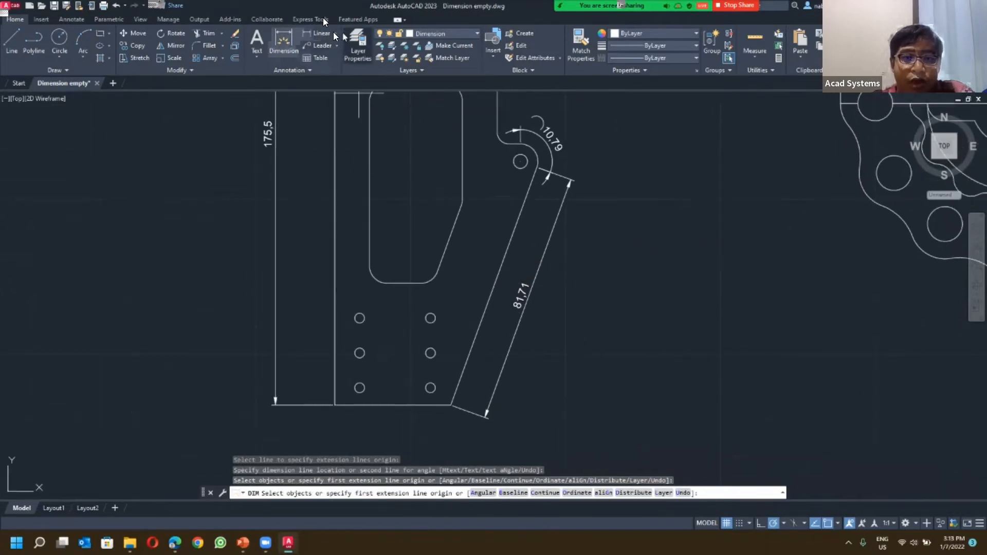
Step: Add an angular dimension between the bracket's bottom edge and long slanted edge, placing it inside the part near the lower holes
{"action": "left_click", "coordinate": [335, 33]}
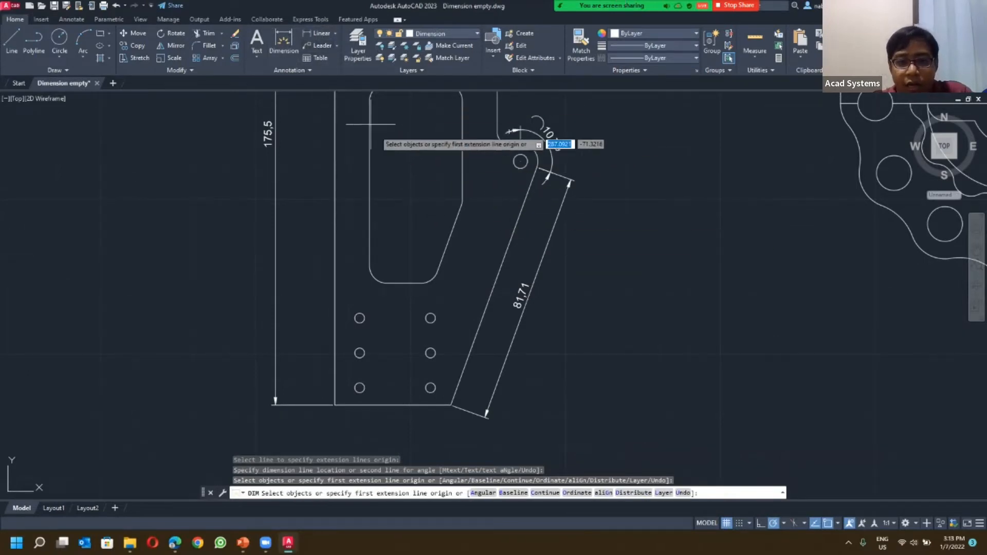
{"action": "scroll", "coordinate": [448, 230], "scroll_direction": "down", "scroll_amount": 2}
{"action": "scroll", "coordinate": [450, 330], "scroll_direction": "up", "scroll_amount": 2}
{"action": "scroll", "coordinate": [449, 334], "scroll_direction": "up", "scroll_amount": 2}
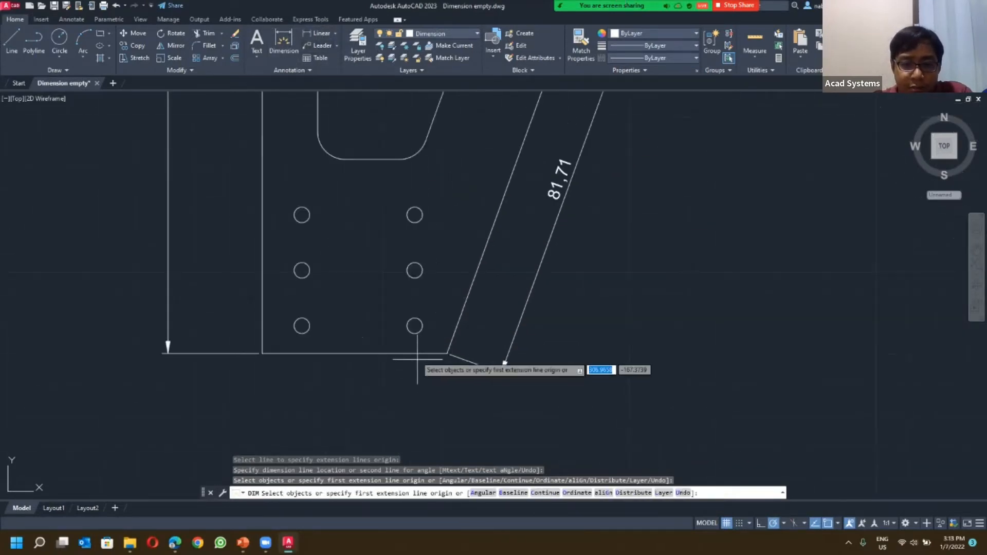
{"action": "key", "text": "Return"}
{"action": "left_click", "coordinate": [401, 353]}
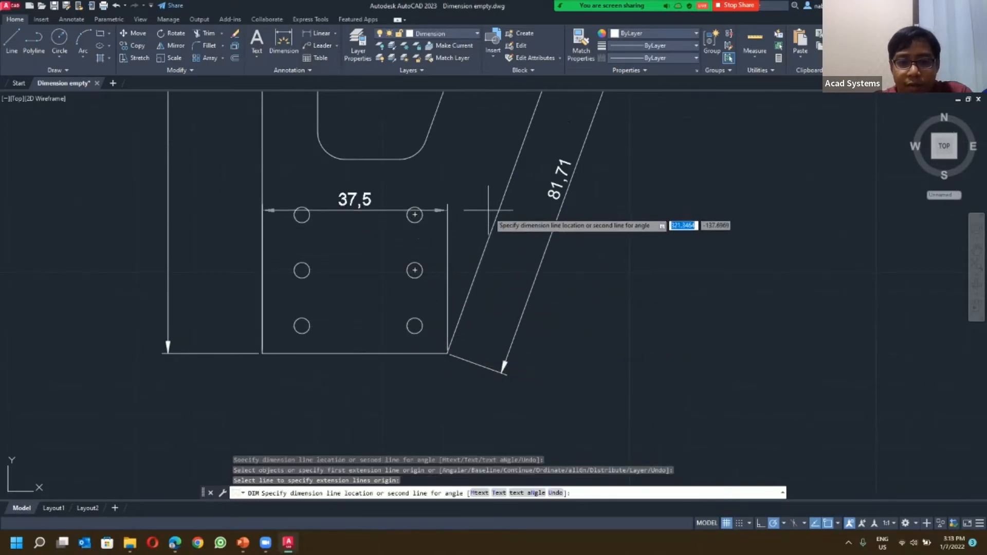
{"action": "left_click", "coordinate": [492, 222]}
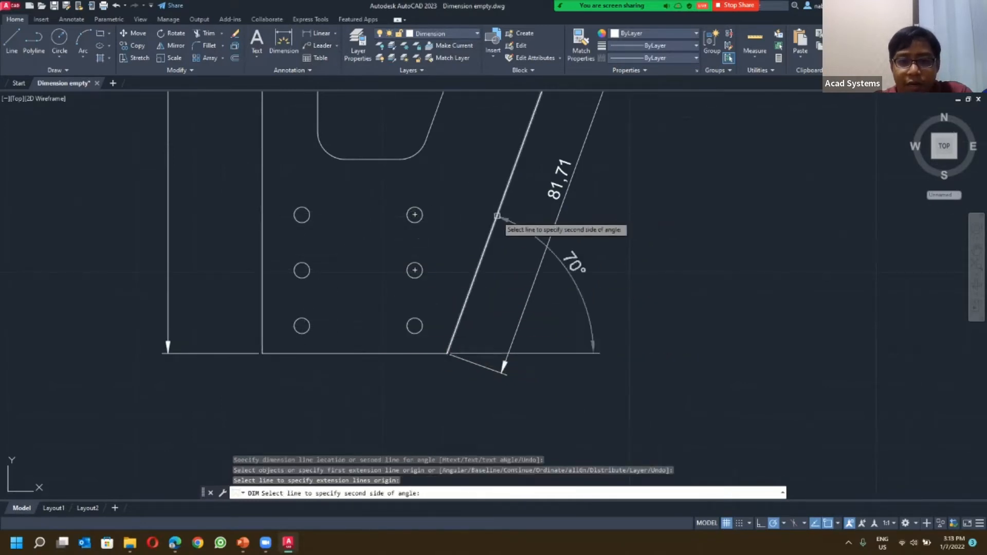
{"action": "left_click", "coordinate": [405, 301]}
Step: End the Dimension command and delete the arc length dimension from the small arc beside the hole plate
{"action": "scroll", "coordinate": [359, 241], "scroll_direction": "down", "scroll_amount": 2}
{"action": "scroll", "coordinate": [462, 205], "scroll_direction": "down", "scroll_amount": 4}
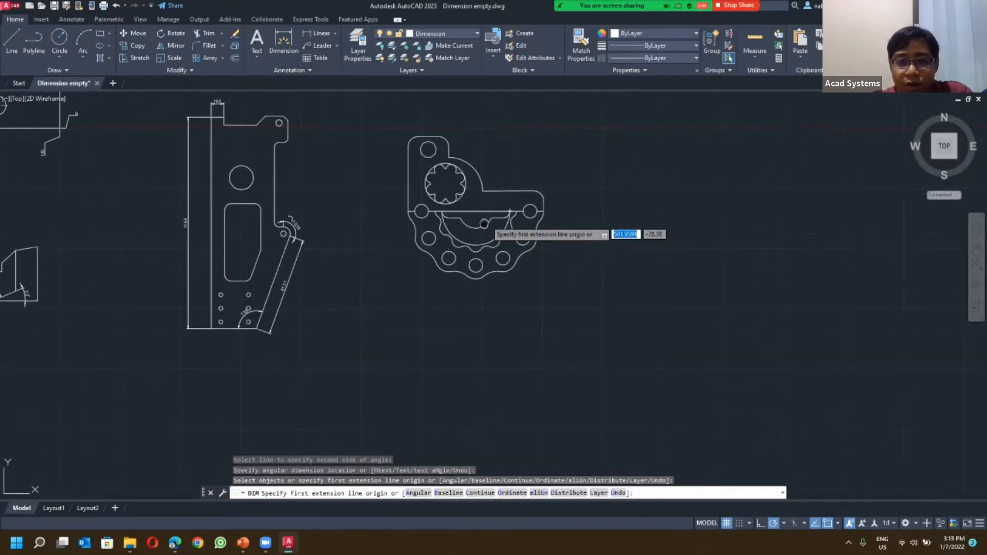
{"action": "scroll", "coordinate": [485, 196], "scroll_direction": "up", "scroll_amount": 4}
{"action": "mouse_move", "coordinate": [434, 203]}
{"action": "middle_mouse_down"}
{"action": "mouse_move", "coordinate": [497, 355]}
{"action": "mouse_move", "coordinate": [669, 446]}
{"action": "middle_mouse_up"}
{"action": "scroll", "coordinate": [421, 175], "scroll_direction": "down", "scroll_amount": 2}
{"action": "middle_click_drag", "start_coordinate": [301, 175], "coordinate": [681, 265]}
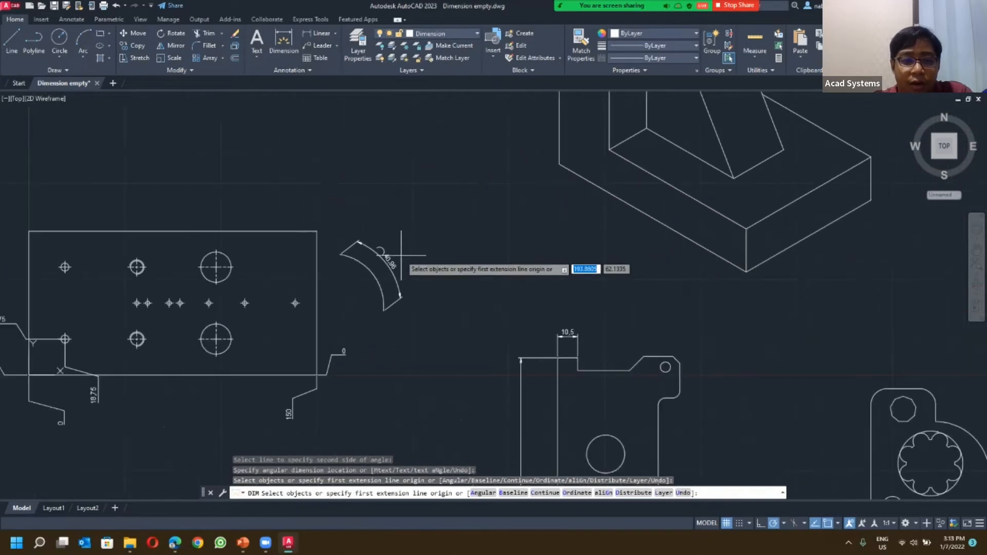
{"action": "key", "text": "Escape"}
{"action": "left_click", "coordinate": [378, 252]}
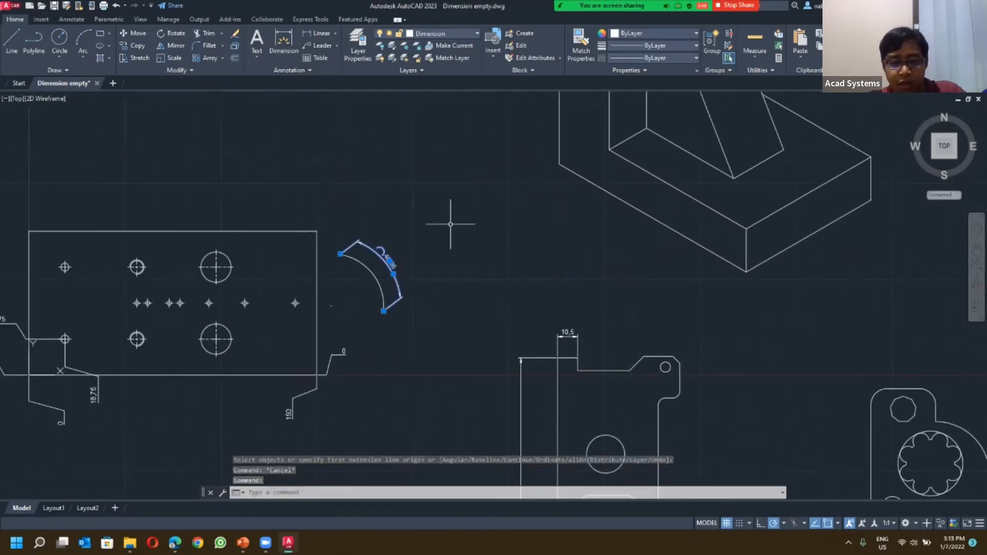
{"action": "key", "text": "Delete"}
Step: Add a diameter dimension to the hole plate's upper large hole, placing its text beside the hole inside the plate
{"action": "scroll", "coordinate": [291, 265], "scroll_direction": "up", "scroll_amount": 2}
{"action": "left_click", "coordinate": [281, 50]}
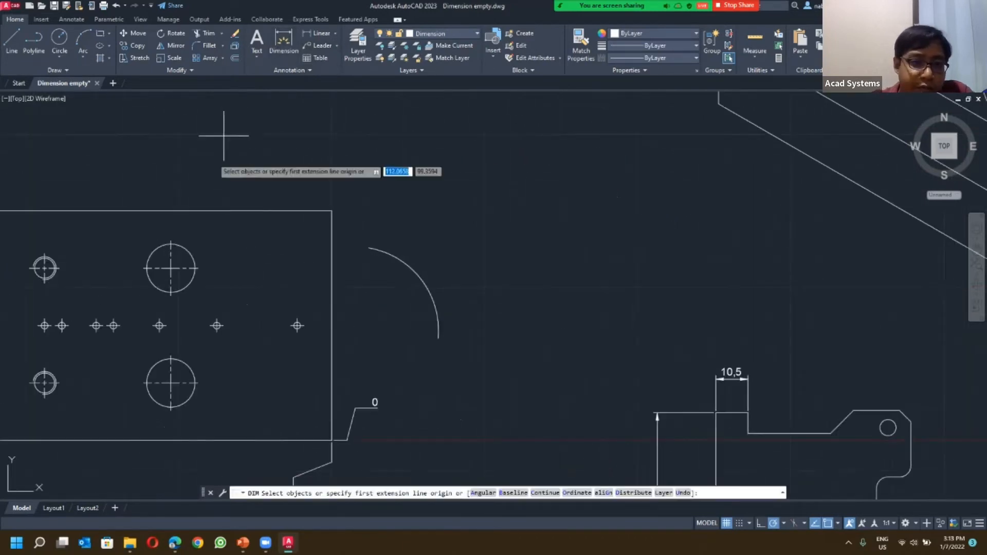
{"action": "left_click", "coordinate": [149, 272]}
{"action": "left_click", "coordinate": [252, 246]}
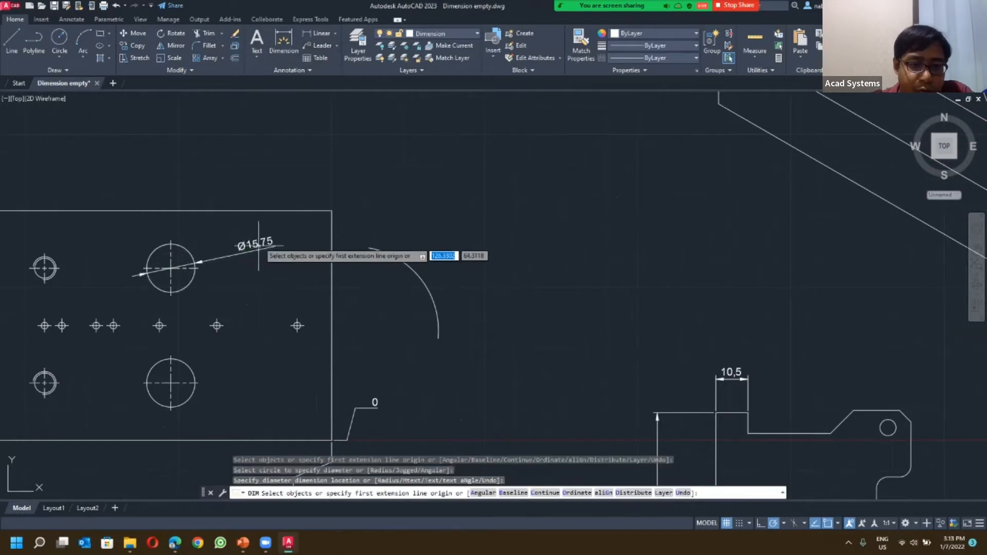
Step: Add a radius dimension to the small arc beside the hole plate, placing its text outside the curve
{"action": "scroll", "coordinate": [249, 249], "scroll_direction": "up", "scroll_amount": 2}
{"action": "scroll", "coordinate": [247, 252], "scroll_direction": "down", "scroll_amount": 1}
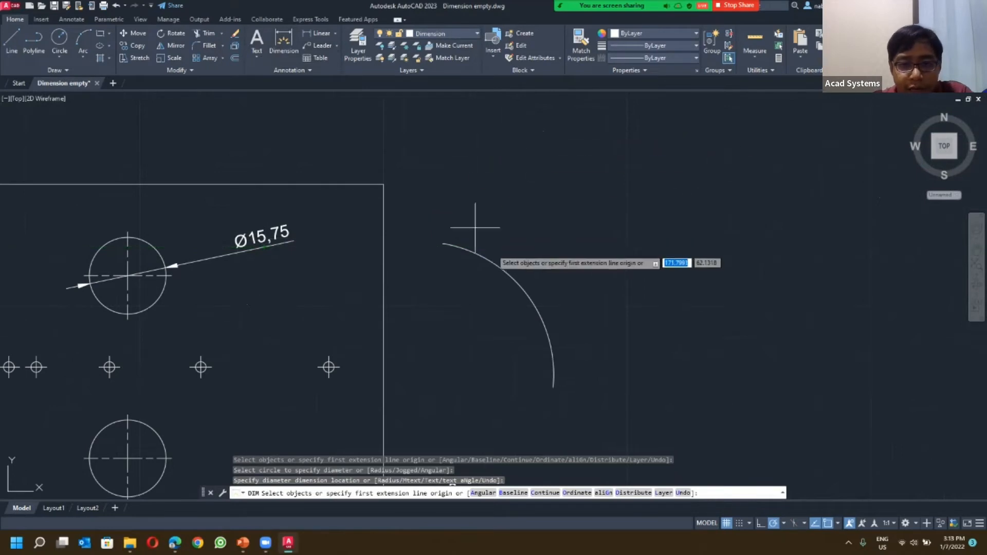
{"action": "left_click", "coordinate": [499, 265]}
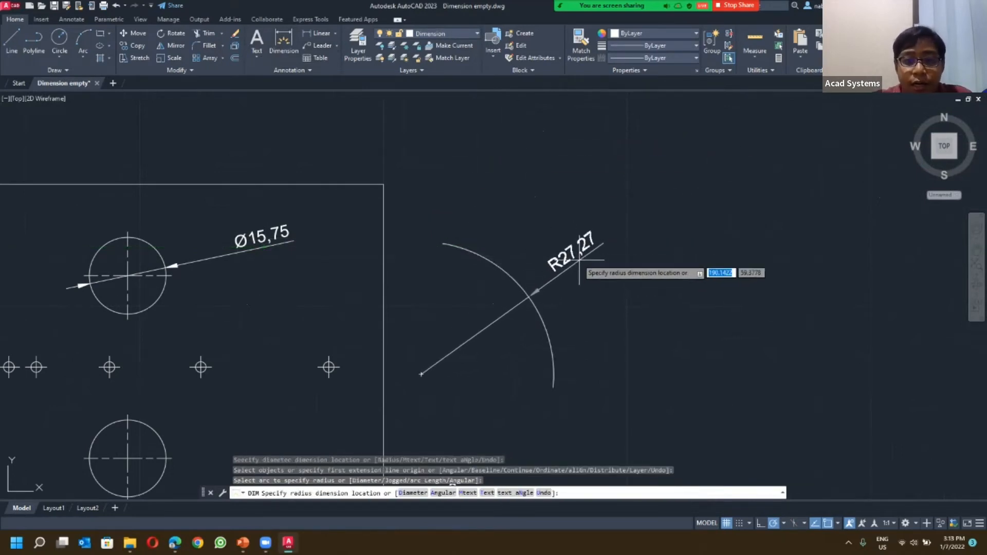
{"action": "left_click", "coordinate": [598, 280]}
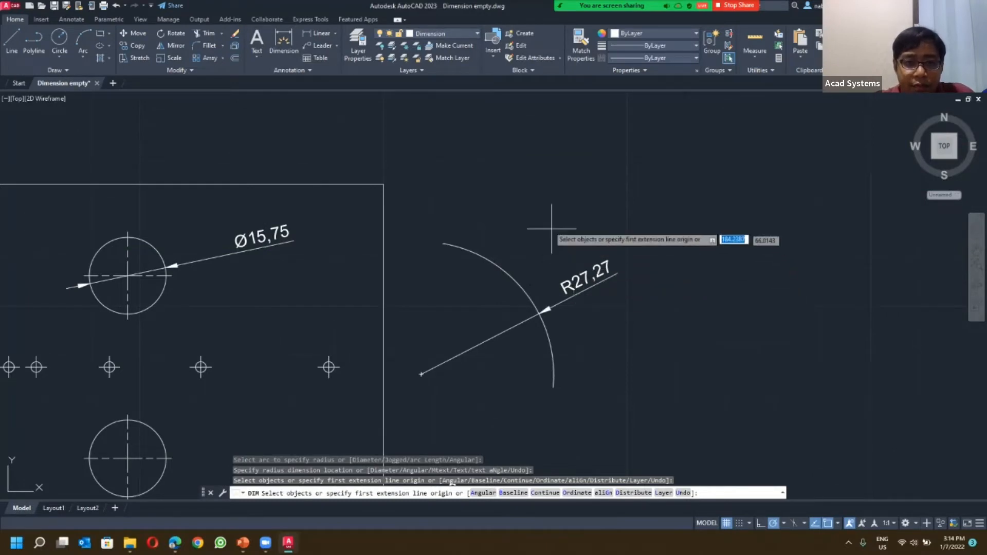
Step: Add a diameter dimension to the small arc beside the hole plate using the Diameter option, placing its text outside the curve
{"action": "left_click", "coordinate": [502, 268]}
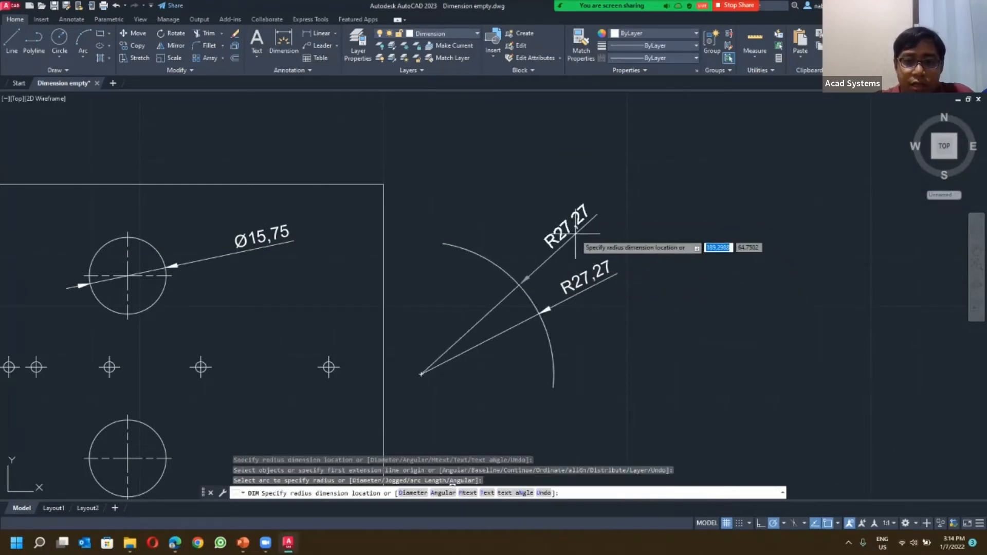
{"action": "right_click", "coordinate": [560, 203]}
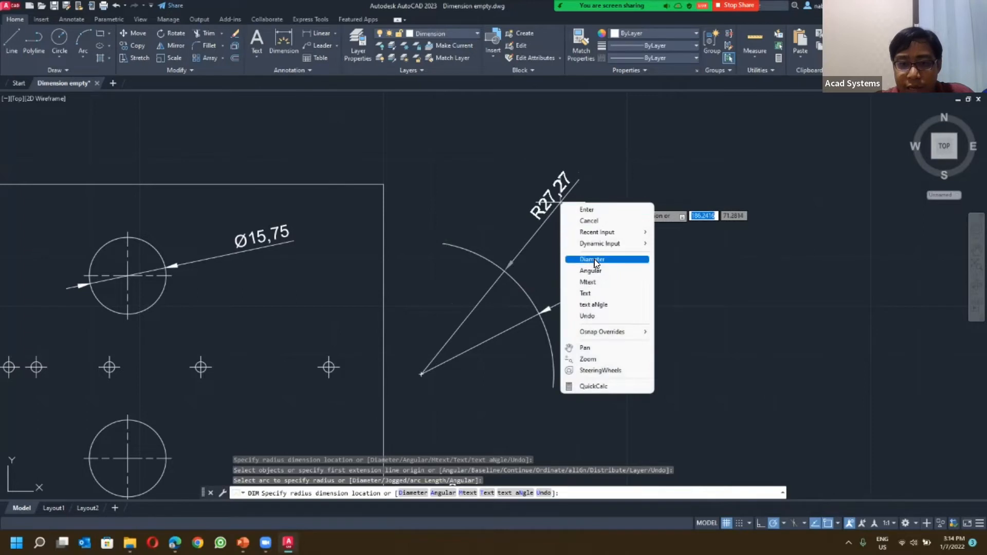
{"action": "left_click", "coordinate": [592, 259]}
{"action": "left_click", "coordinate": [572, 202]}
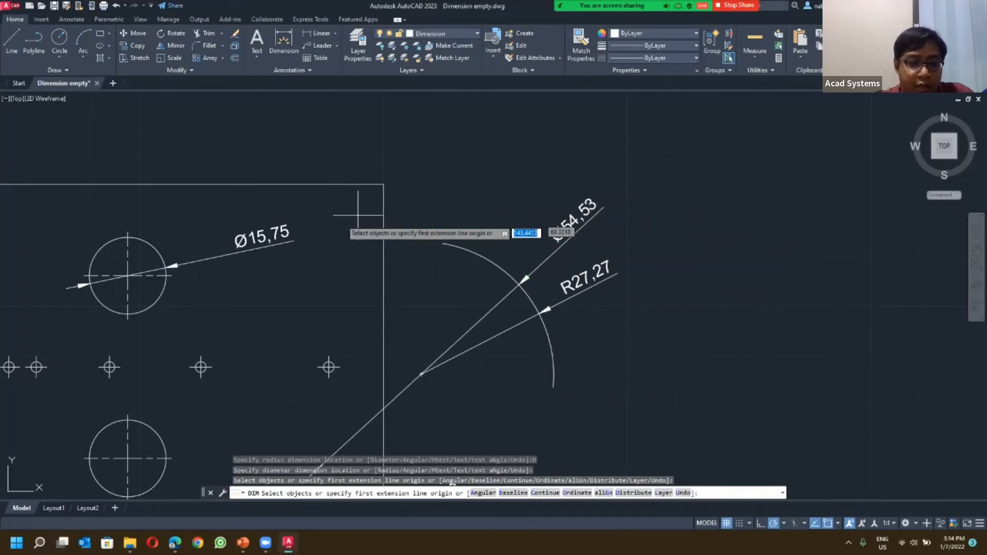
Step: Add a radius dimension to the hole plate's lower large hole using the Radius option, placing its text to the hole's upper right
{"action": "middle_click_drag", "start_coordinate": [340, 224], "coordinate": [578, 97]}
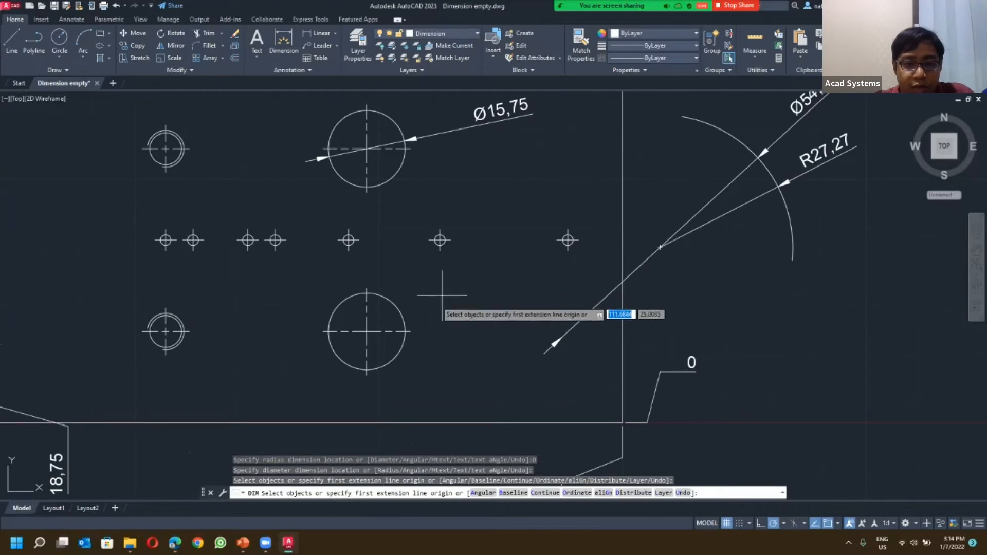
{"action": "left_click", "coordinate": [401, 310]}
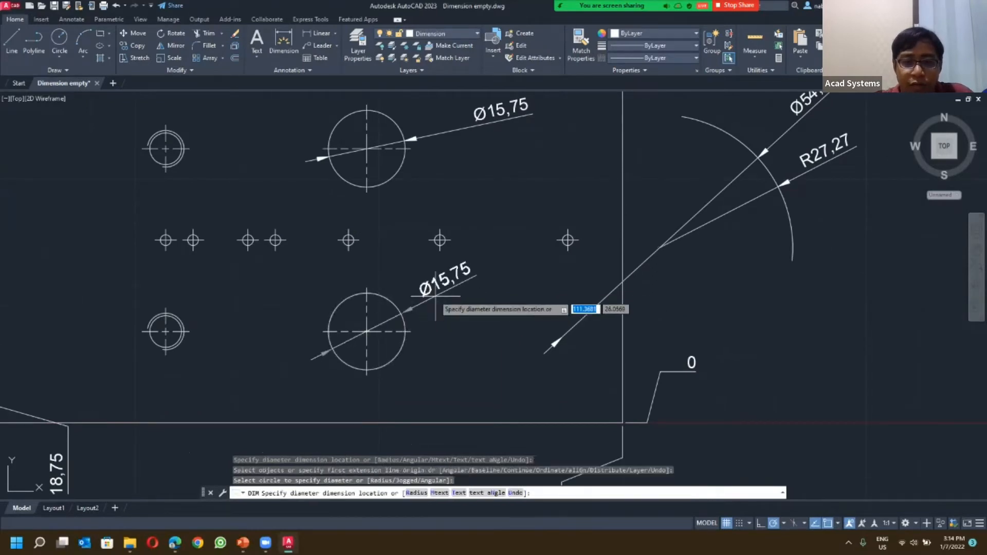
{"action": "right_click", "coordinate": [474, 297]}
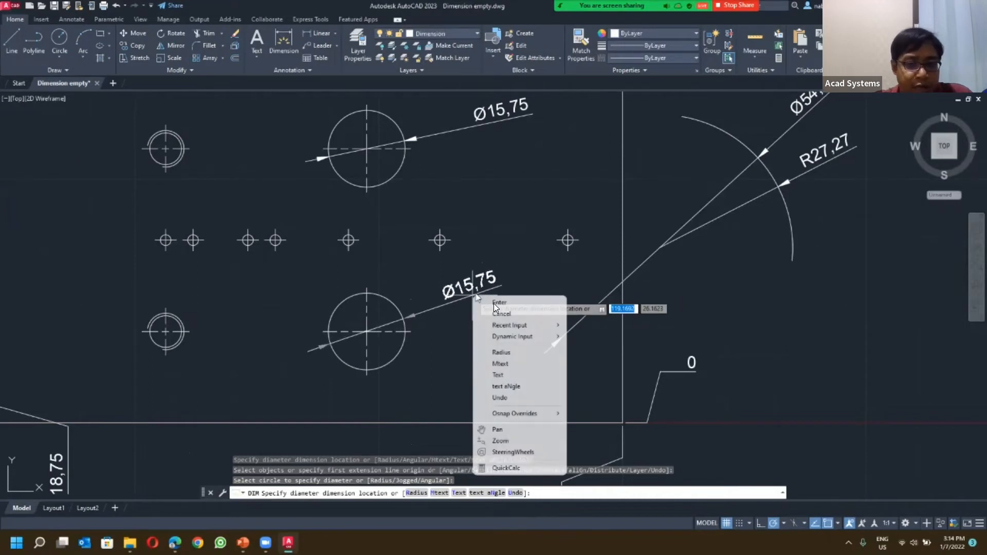
{"action": "left_click", "coordinate": [507, 352]}
{"action": "left_click", "coordinate": [468, 277]}
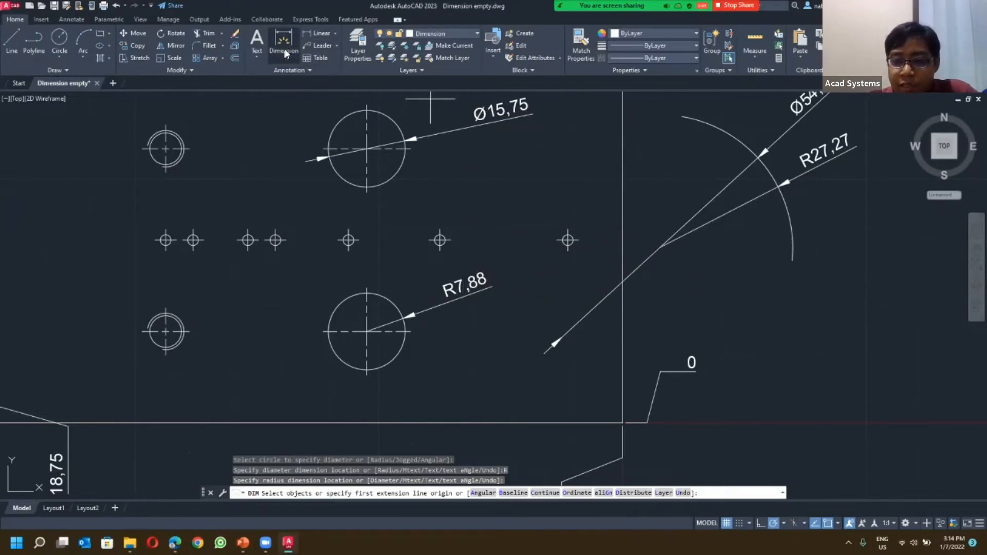
Step: Review the list of individual dimension types and end the Dimension command
{"action": "left_click", "coordinate": [335, 34]}
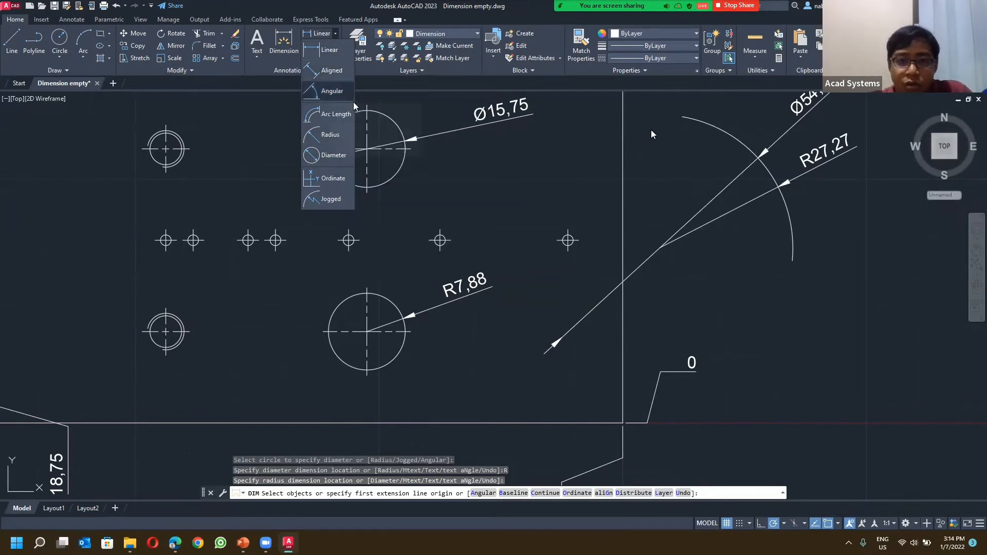
{"action": "key", "text": "Return"}
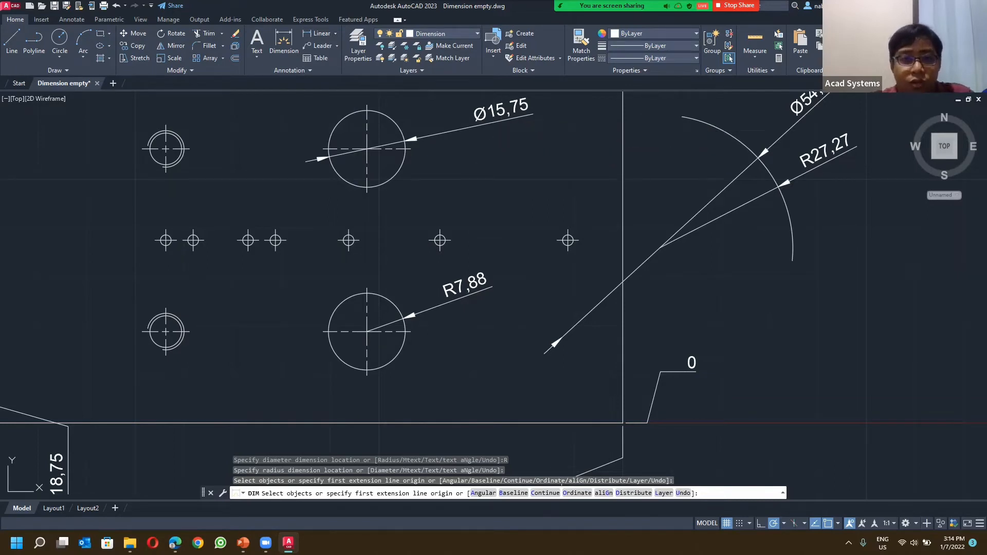
{"action": "key", "text": "Escape"}
{"action": "key", "text": "Escape"}
{"action": "left_click", "coordinate": [555, 181]}
{"action": "left_click", "coordinate": [516, 188]}
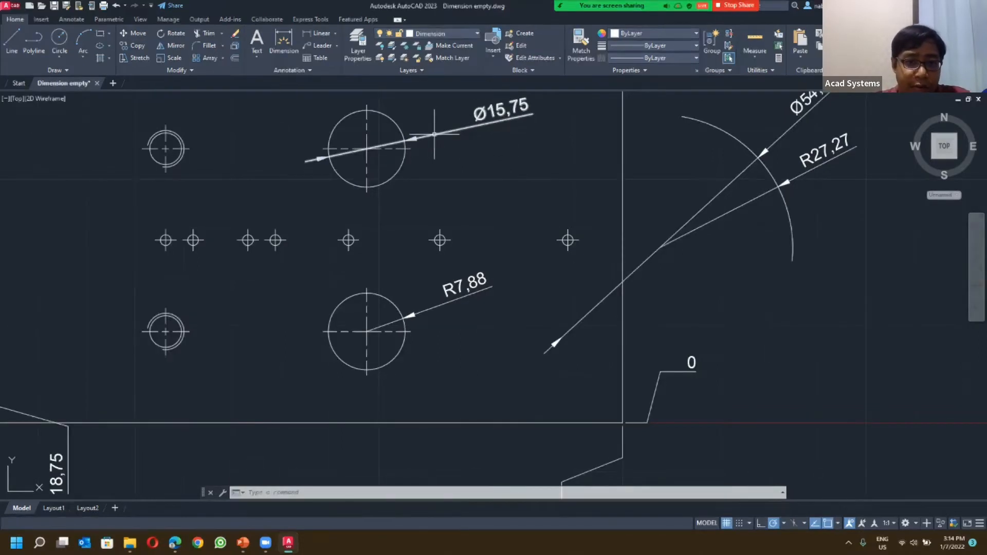
Step: Make Standard the current dimension style
{"action": "left_click", "coordinate": [289, 71]}
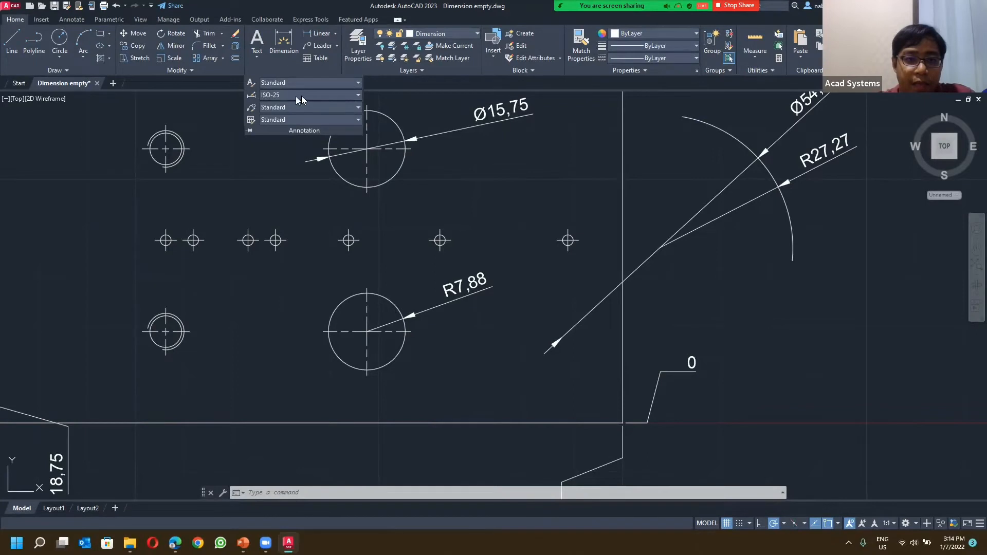
{"action": "left_click", "coordinate": [302, 95]}
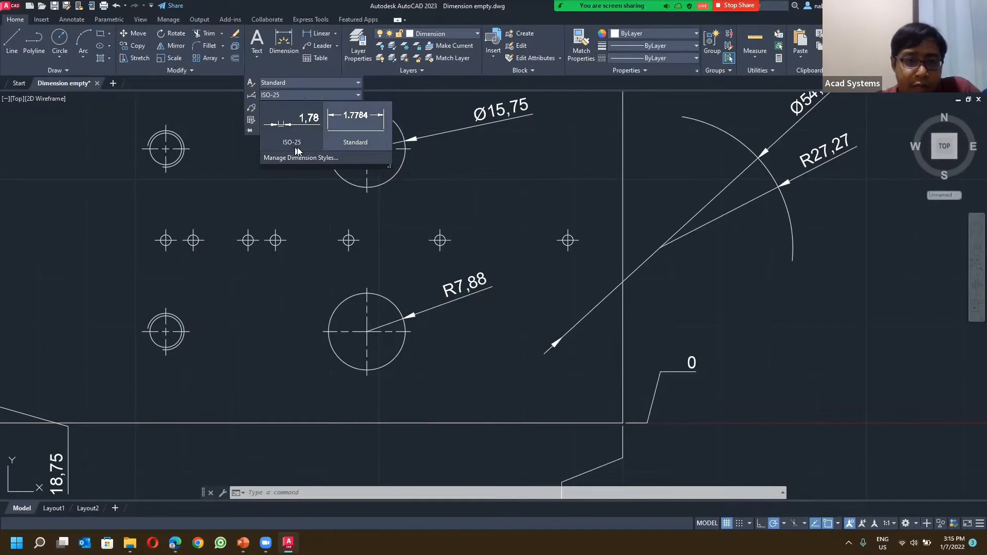
{"action": "left_click", "coordinate": [359, 131]}
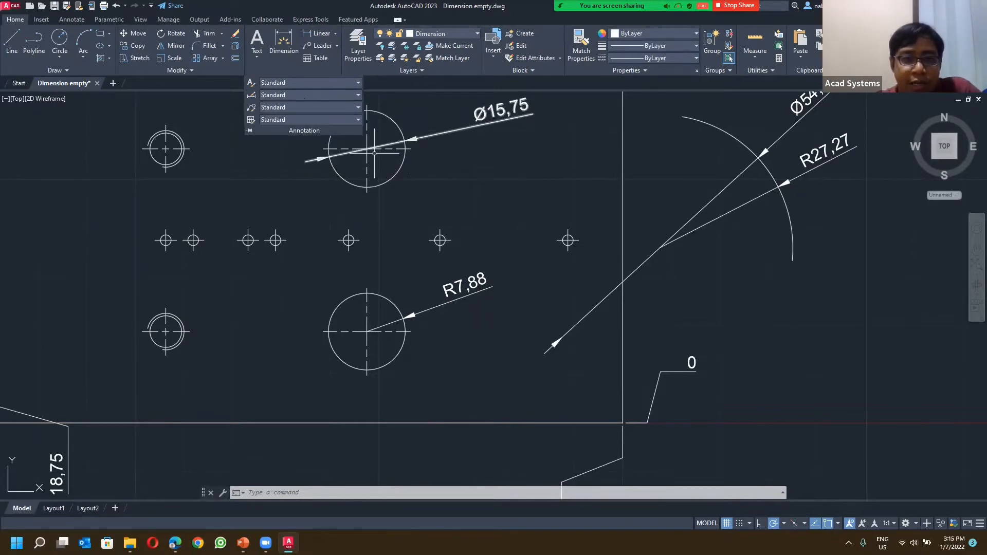
Step: Add a Standard-style radius dimension to the plate's lower large hole, placing its text to the hole's left, and inspect its text size
{"action": "left_click", "coordinate": [285, 36]}
{"action": "middle_click_drag", "start_coordinate": [226, 318], "coordinate": [270, 268]}
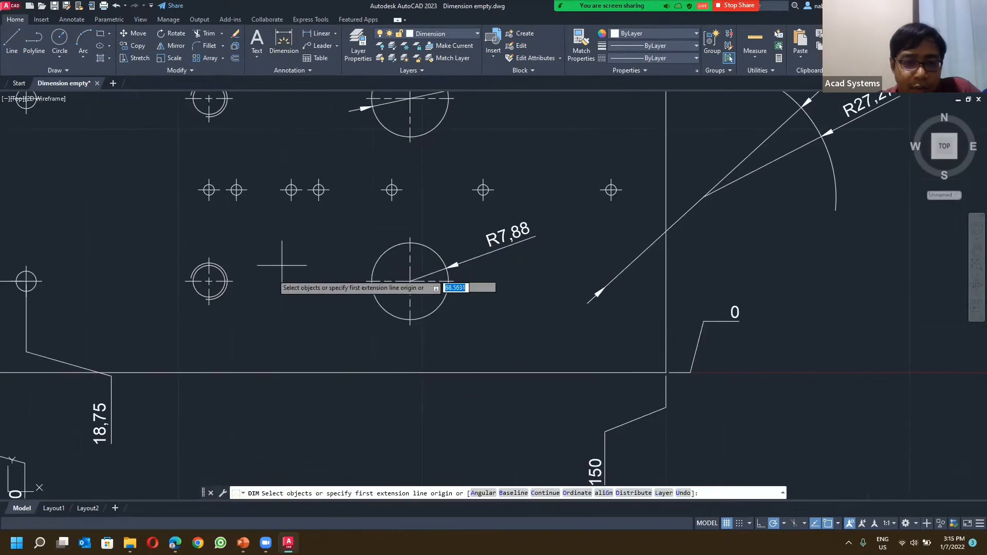
{"action": "left_click", "coordinate": [373, 265]}
{"action": "left_click", "coordinate": [331, 274]}
{"action": "scroll", "coordinate": [339, 257], "scroll_direction": "up", "scroll_amount": 8}
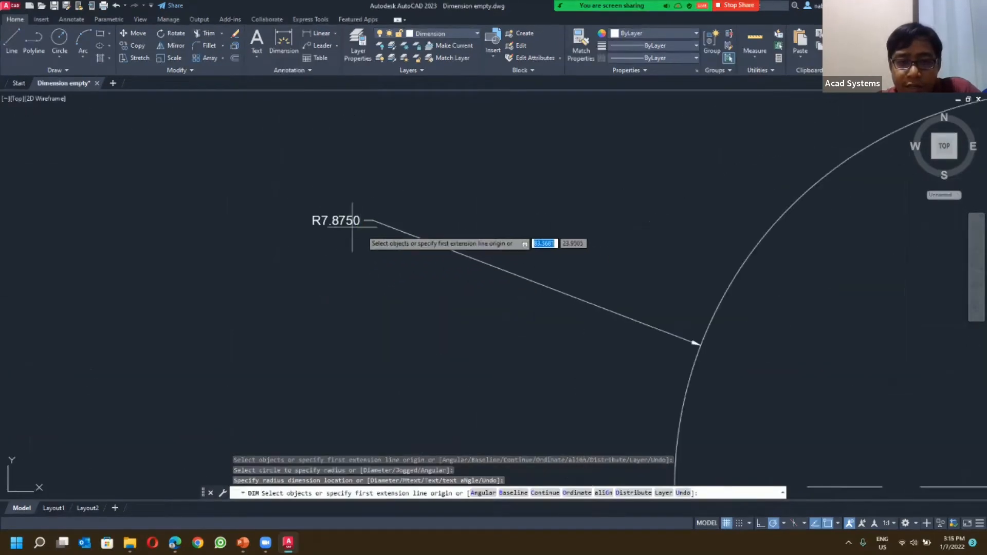
{"action": "scroll", "coordinate": [358, 230], "scroll_direction": "down", "scroll_amount": 5}
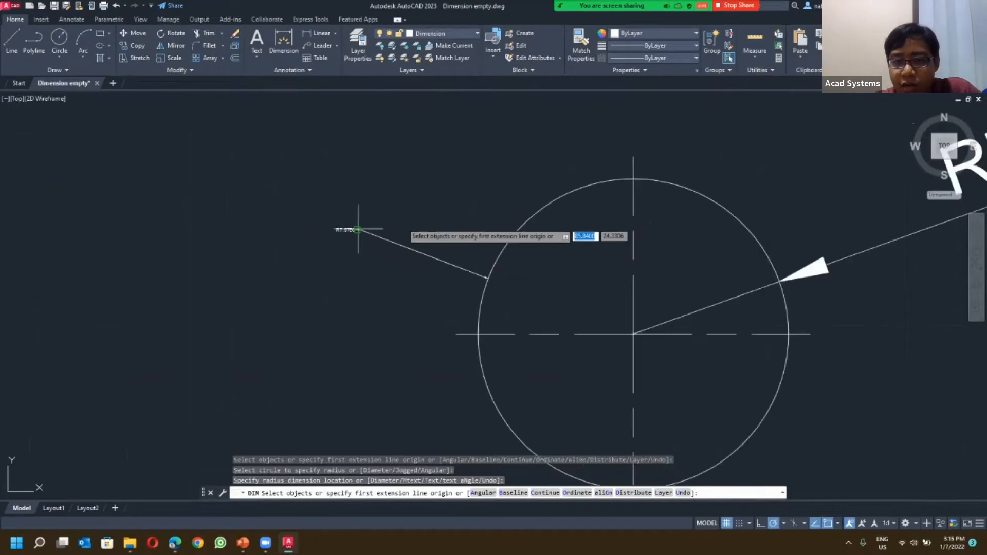
{"action": "scroll", "coordinate": [349, 219], "scroll_direction": "down", "scroll_amount": 3}
{"action": "left_click", "coordinate": [284, 69]}
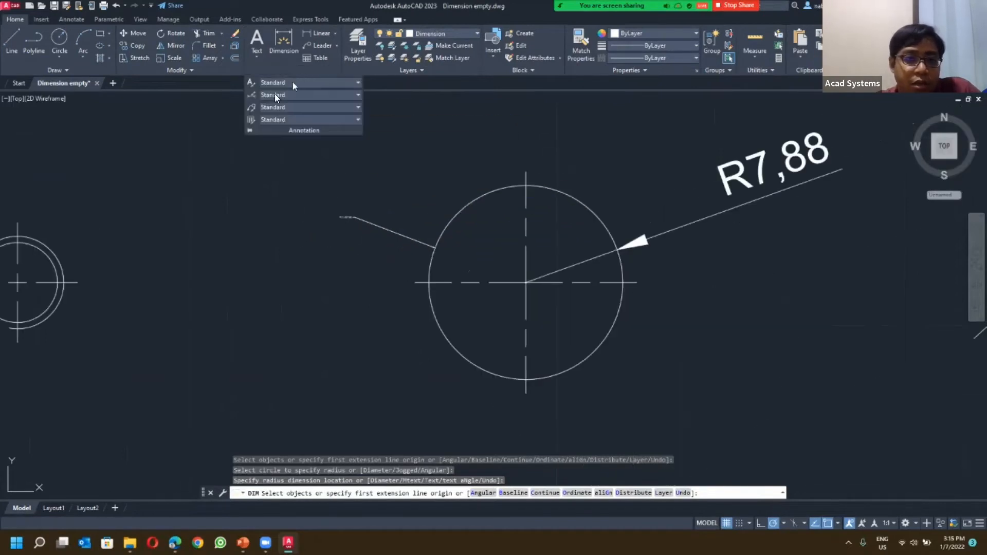
{"action": "left_click", "coordinate": [277, 94]}
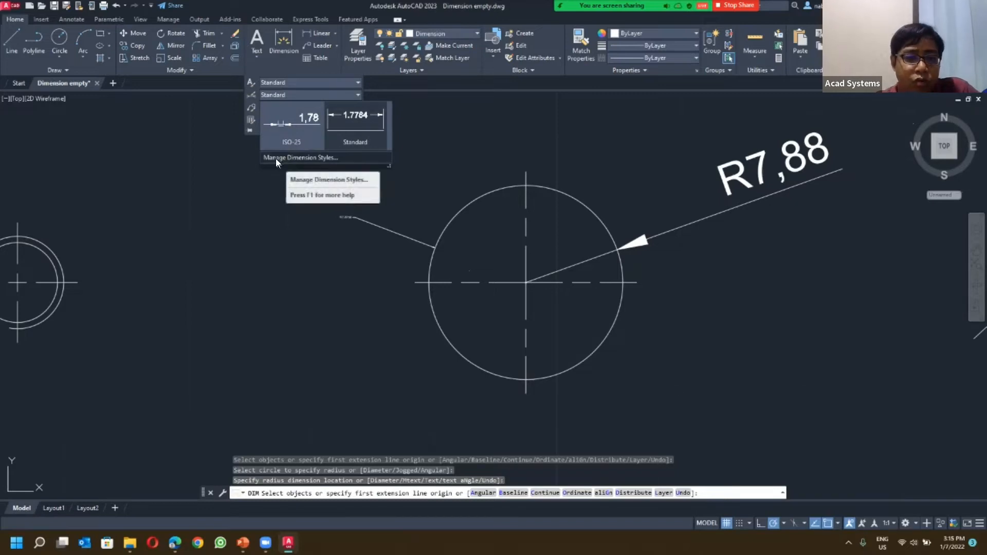
{"action": "left_click", "coordinate": [280, 158]}
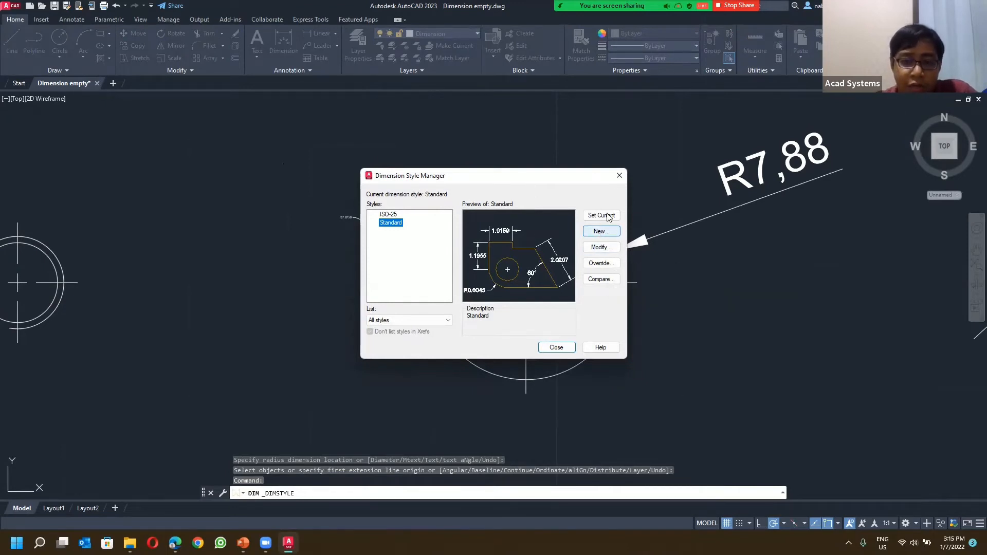
{"action": "left_click", "coordinate": [619, 176]}
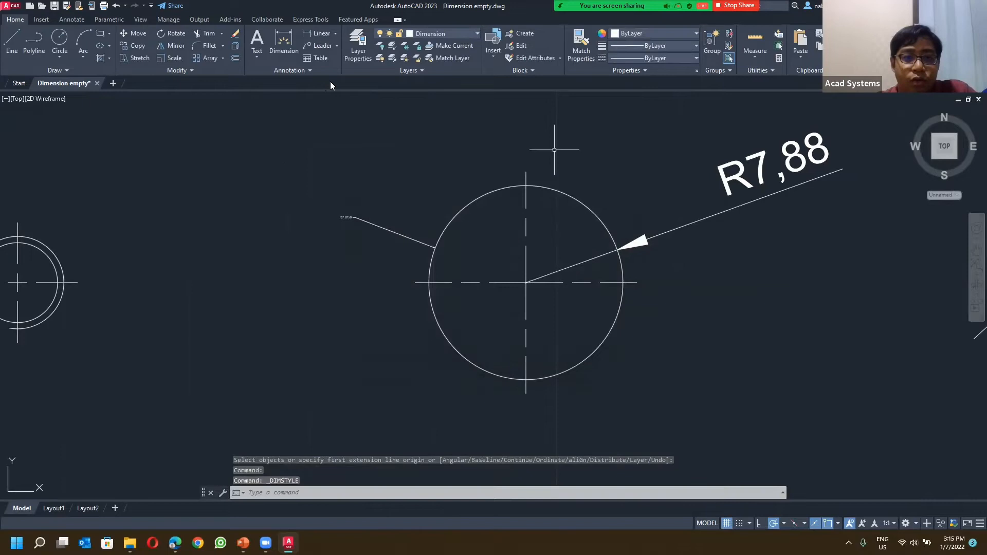
{"action": "left_click", "coordinate": [281, 69]}
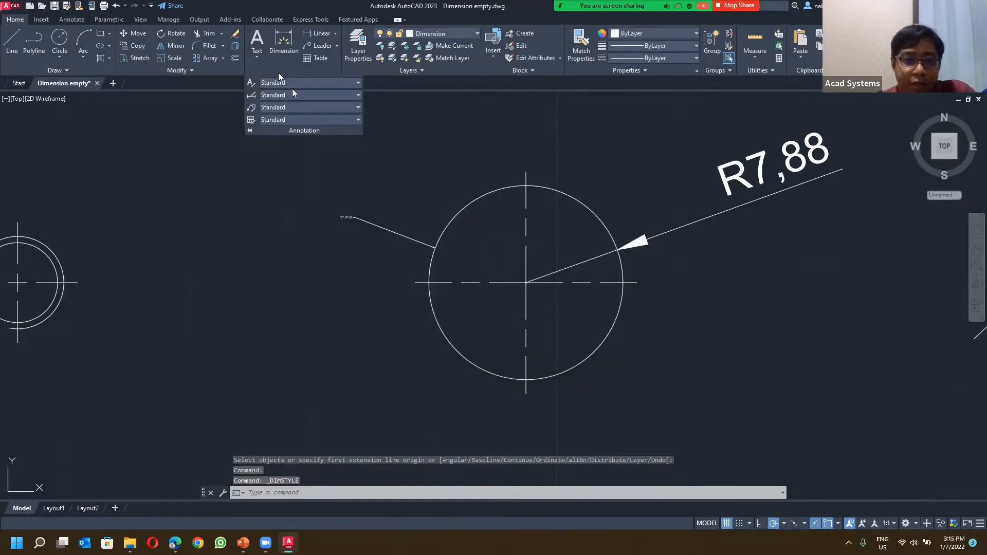
{"action": "left_click", "coordinate": [287, 95]}
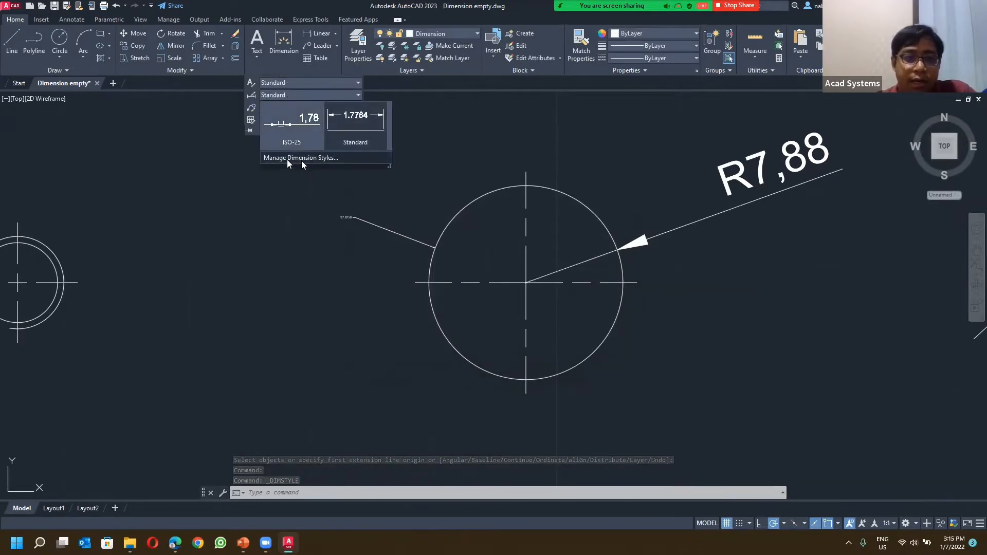
Step: Create a new dimension style named Mydimension001 that starts with Standard and applies to all dimensions
{"action": "left_click", "coordinate": [277, 69]}
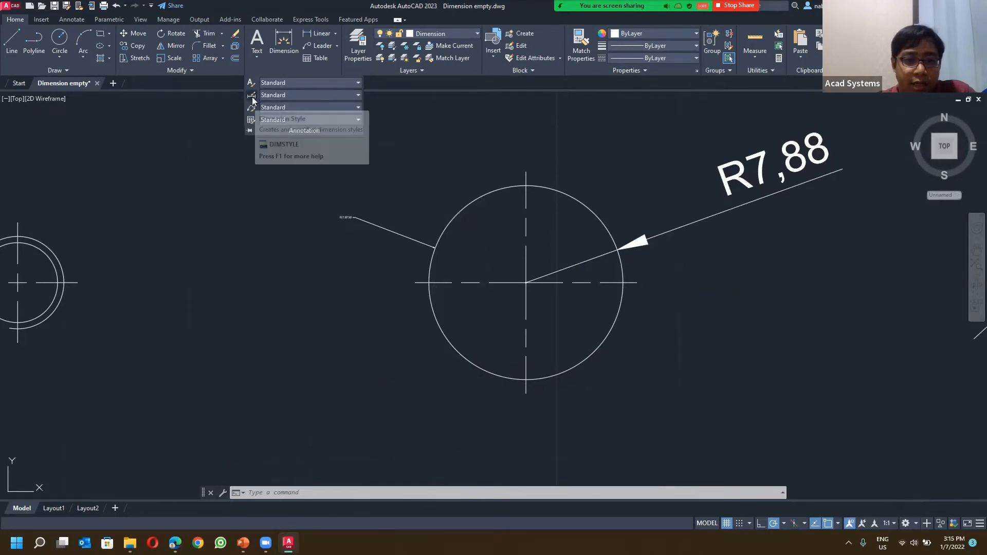
{"action": "left_click", "coordinate": [252, 96]}
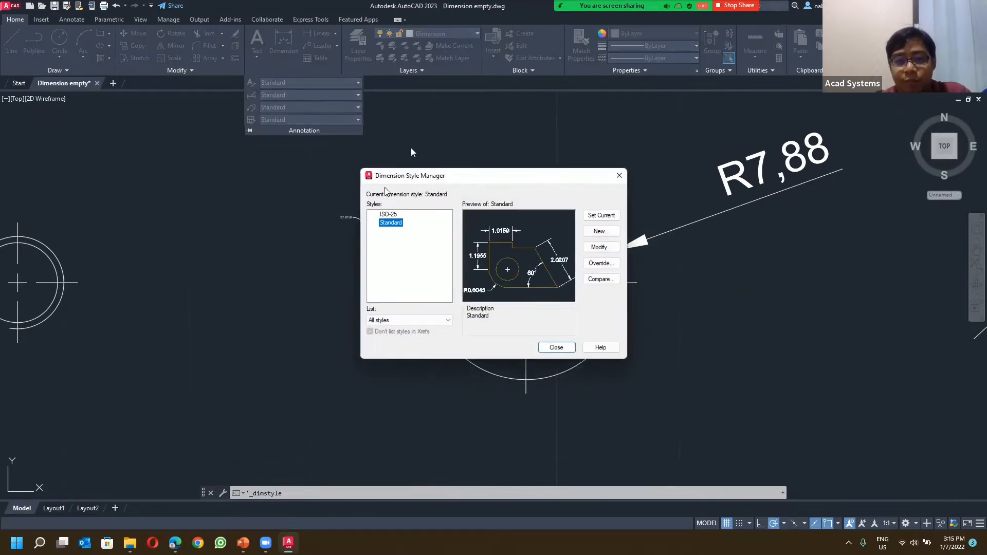
{"action": "left_click_drag", "start_coordinate": [419, 184], "coordinate": [284, 189]}
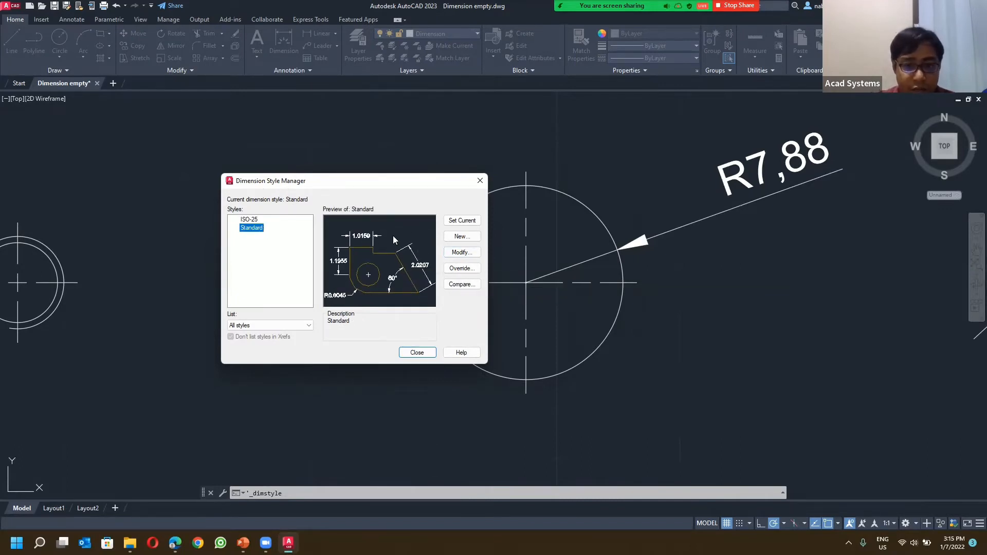
{"action": "left_click", "coordinate": [461, 236]}
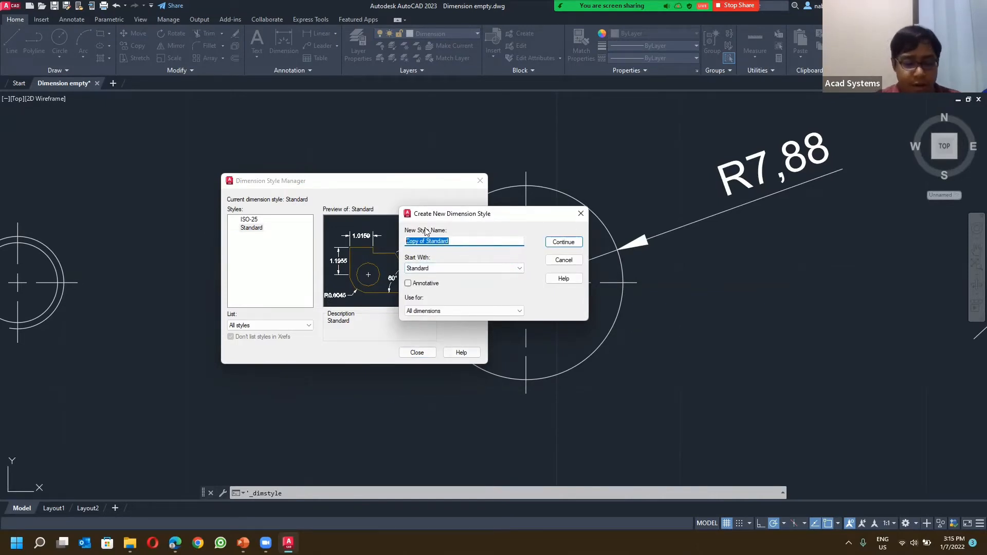
{"action": "type", "text": "Mydimension001"}
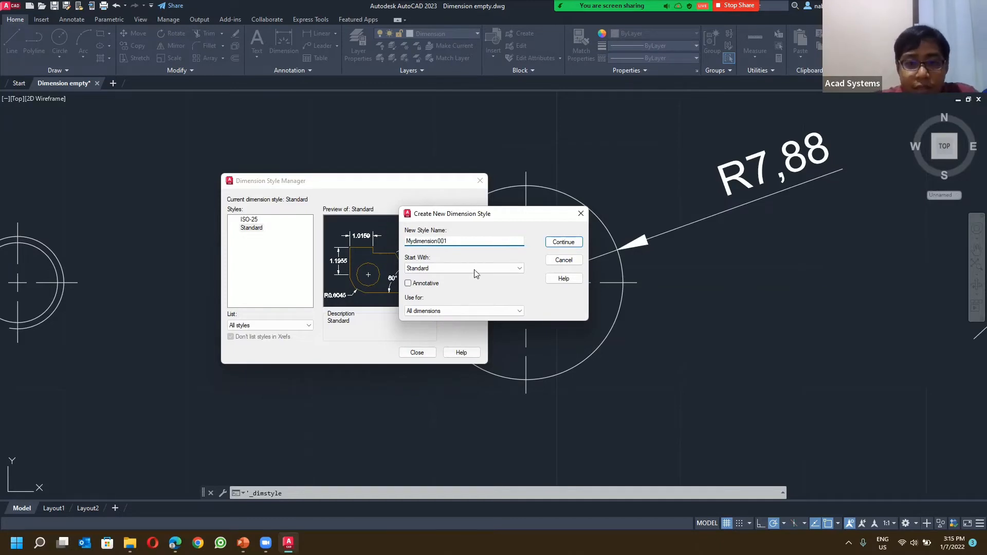
{"action": "left_click", "coordinate": [572, 244]}
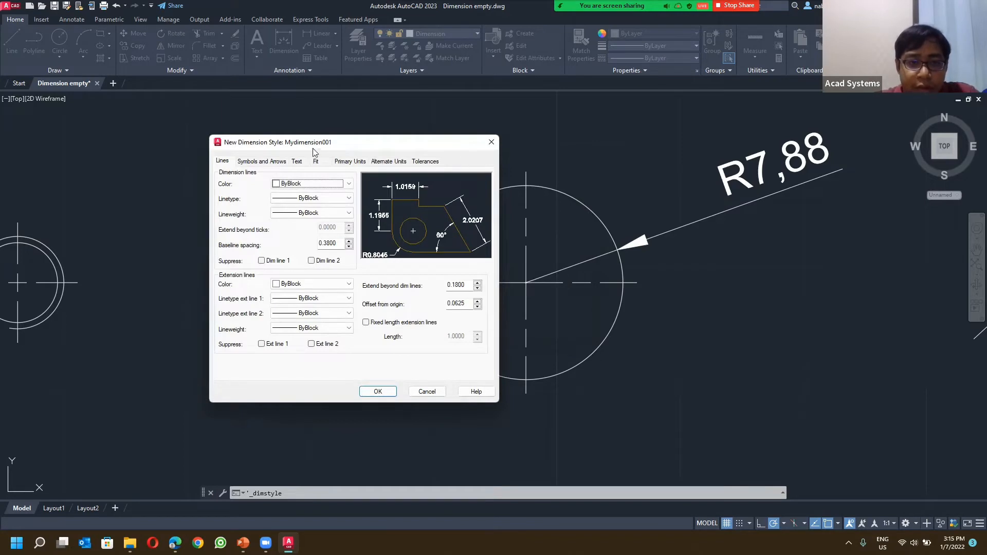
Step: Enlarge the Mydimension001 style dialog and review its Lines, Symbols and Arrows, Text and Fit settings
{"action": "left_click_drag", "start_coordinate": [286, 144], "coordinate": [140, 47]}
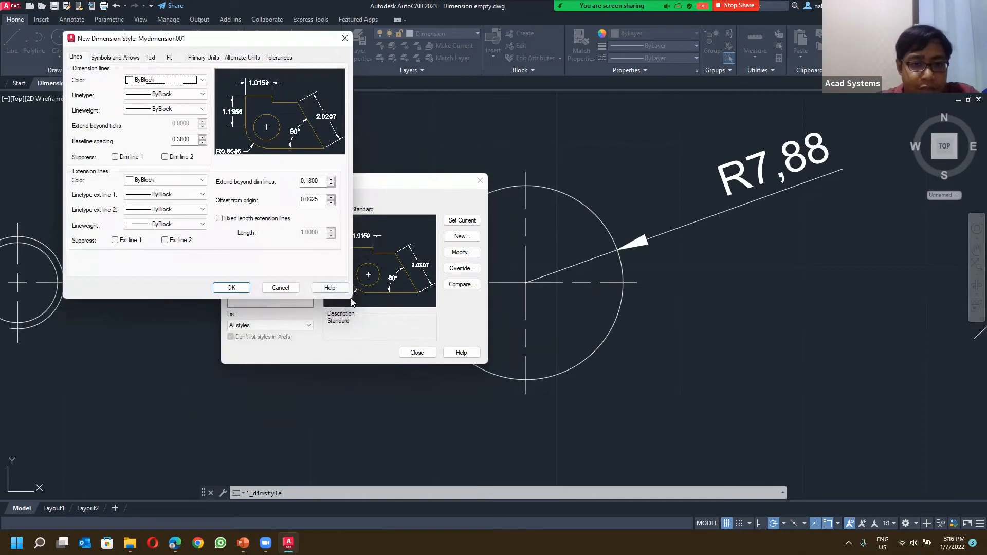
{"action": "left_click_drag", "start_coordinate": [590, 404], "coordinate": [777, 450]}
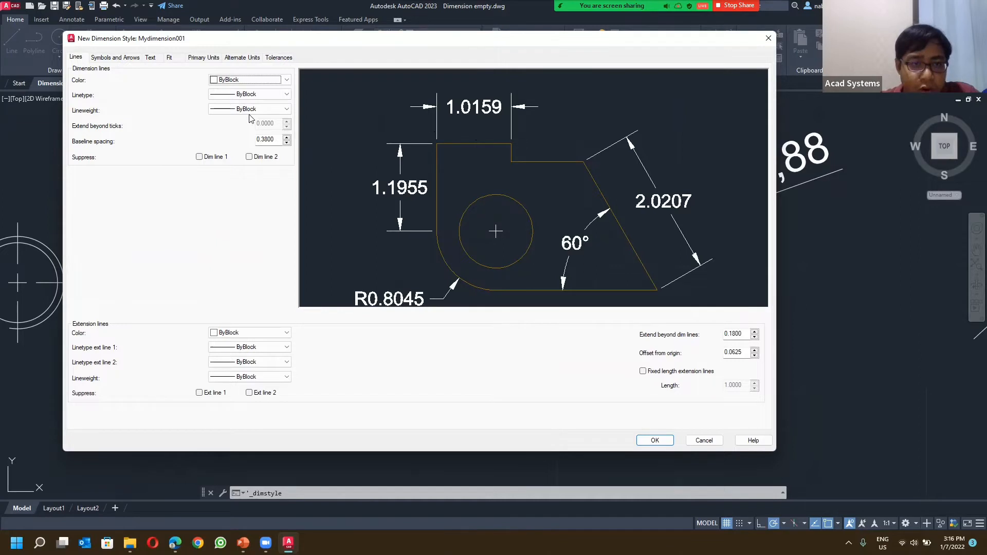
{"action": "left_click", "coordinate": [79, 58]}
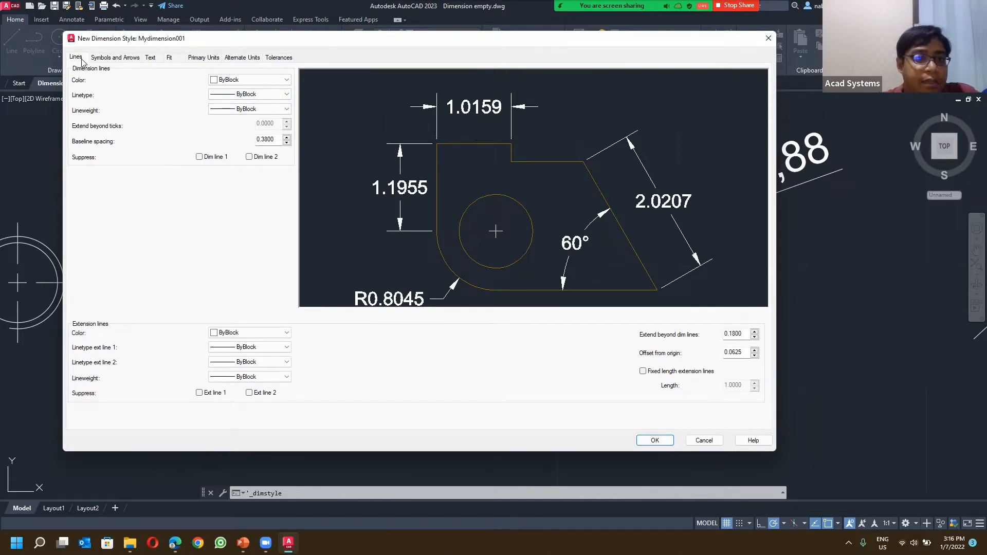
{"action": "left_click", "coordinate": [117, 58]}
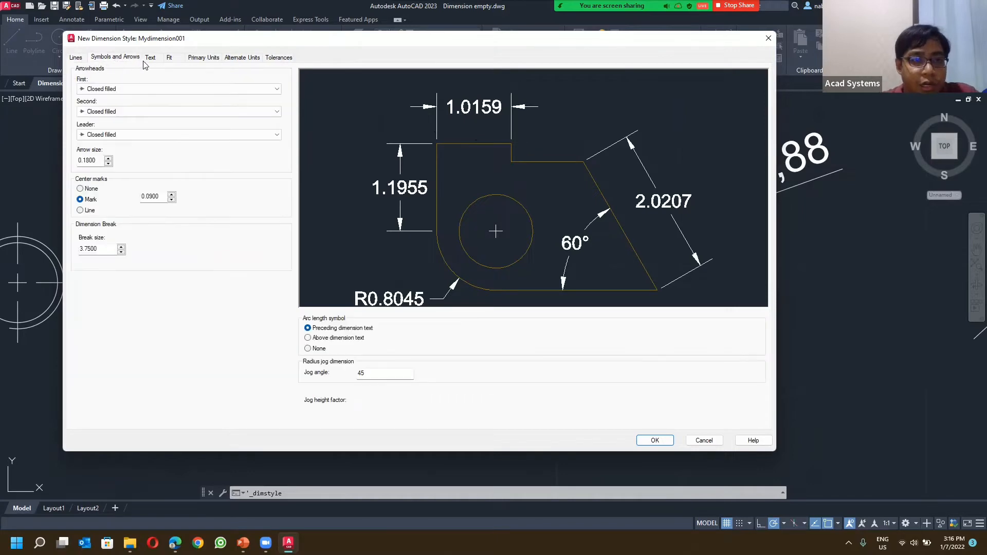
{"action": "left_click", "coordinate": [150, 58]}
{"action": "left_click", "coordinate": [169, 58]}
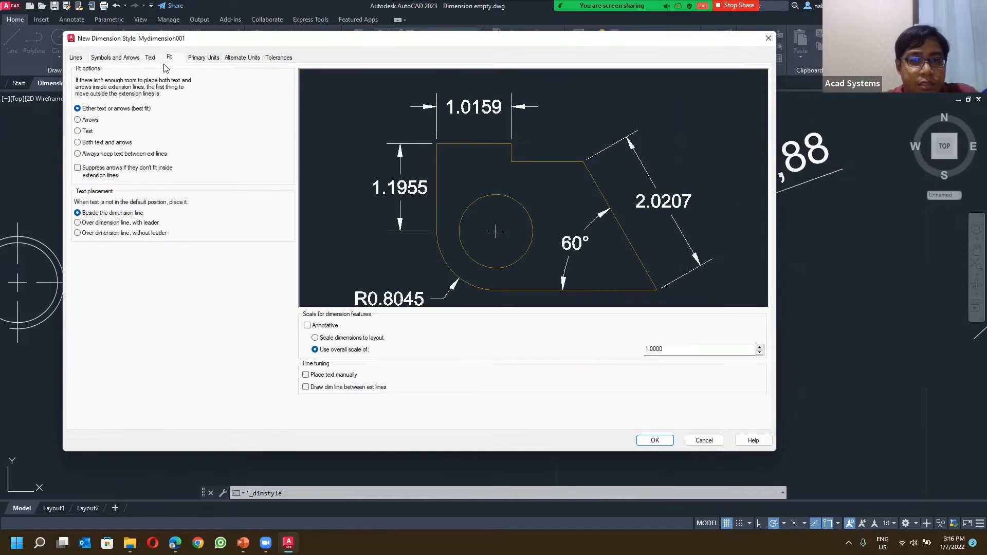
Step: Set the dimension line color to Cyan and the extension line color to Yellow in the Mydimension001 style
{"action": "left_click", "coordinate": [78, 58]}
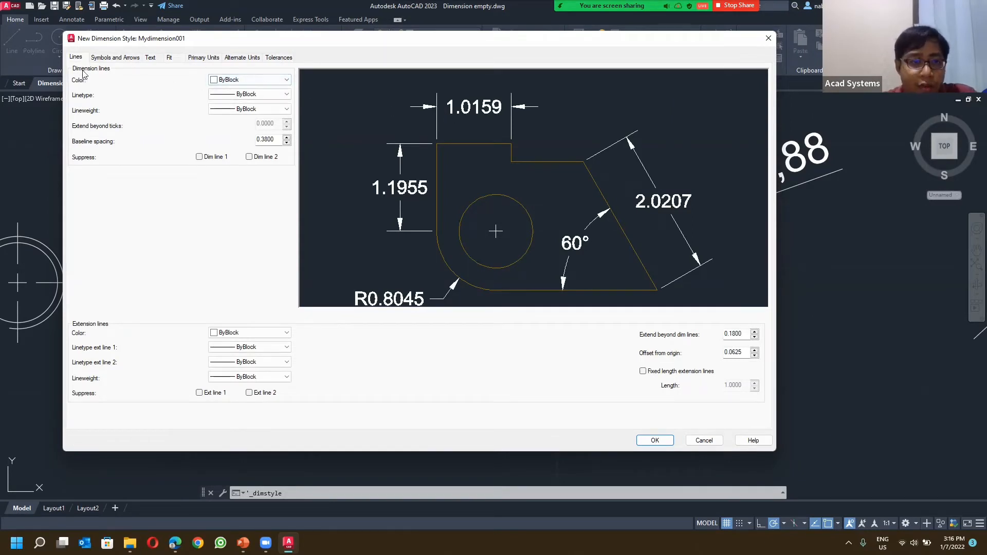
{"action": "left_click", "coordinate": [232, 83]}
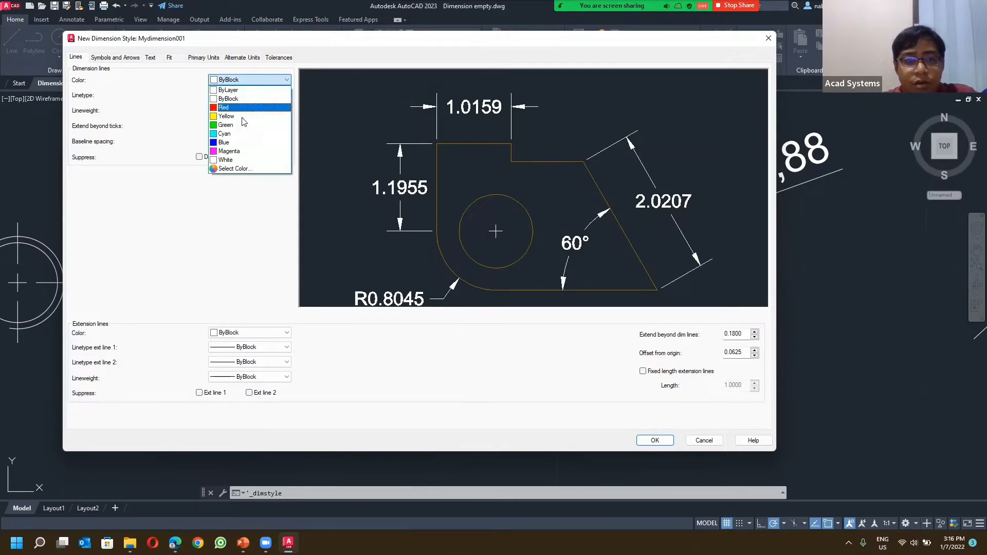
{"action": "left_click", "coordinate": [276, 136]}
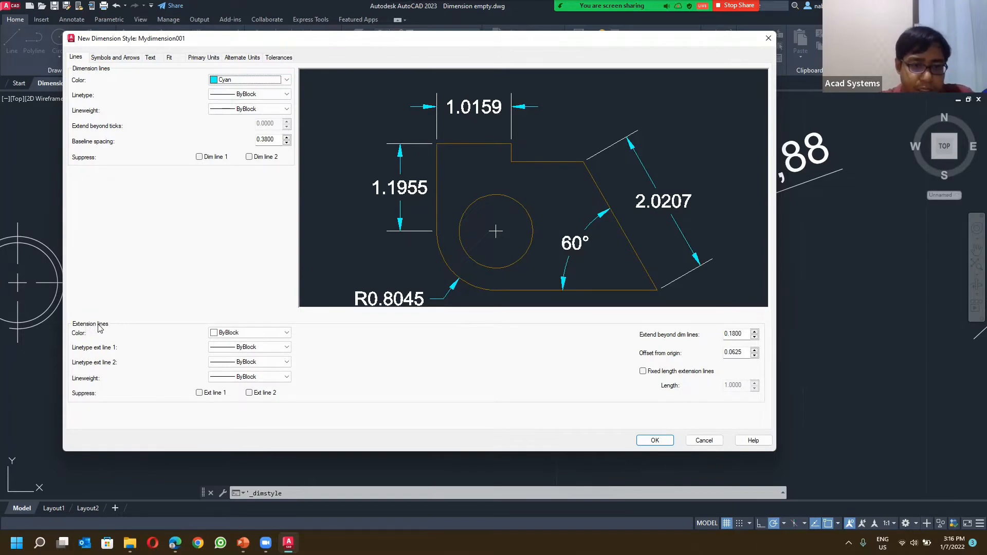
{"action": "left_click", "coordinate": [247, 335]}
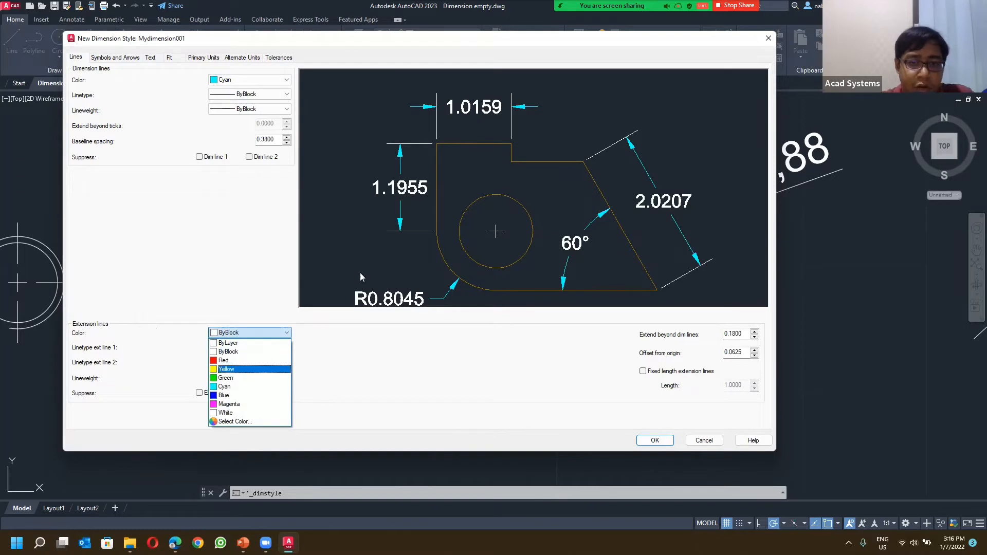
{"action": "left_click", "coordinate": [247, 369]}
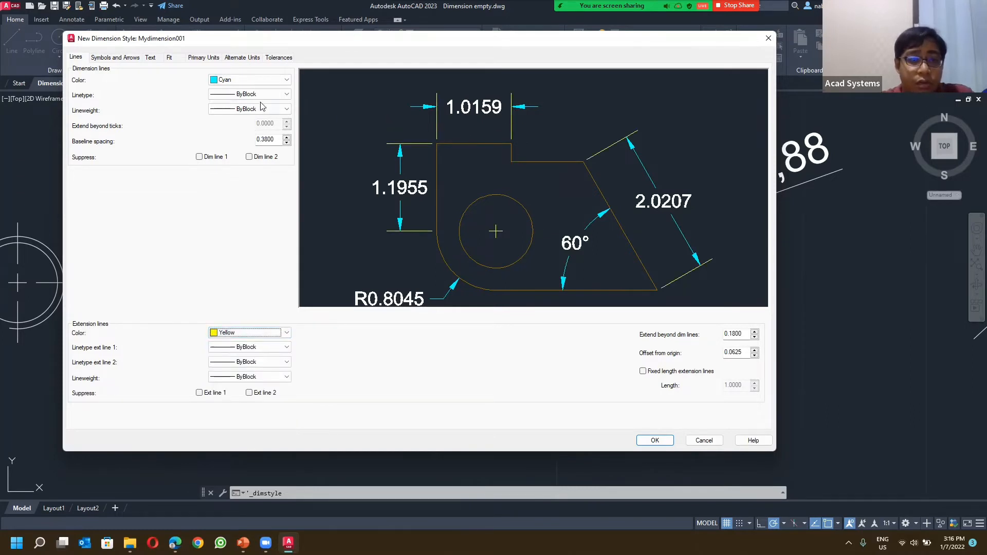
{"action": "left_click", "coordinate": [222, 96]}
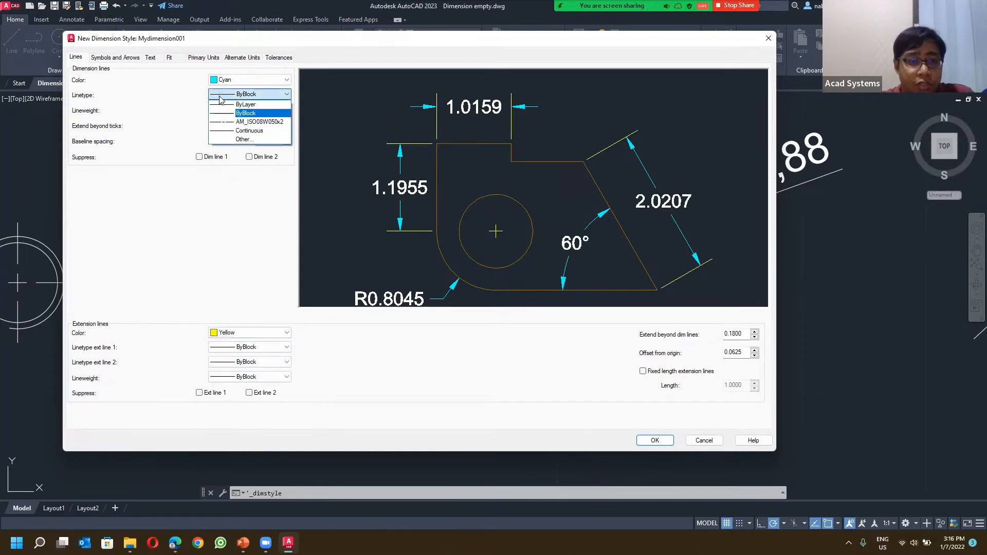
{"action": "left_click", "coordinate": [243, 140]}
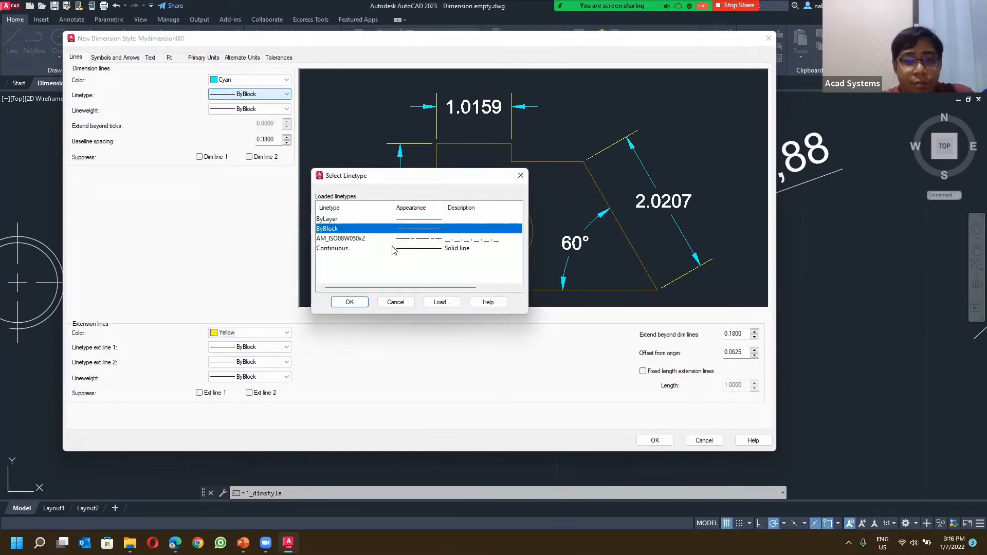
{"action": "left_click", "coordinate": [442, 302]}
{"action": "left_click", "coordinate": [519, 169]}
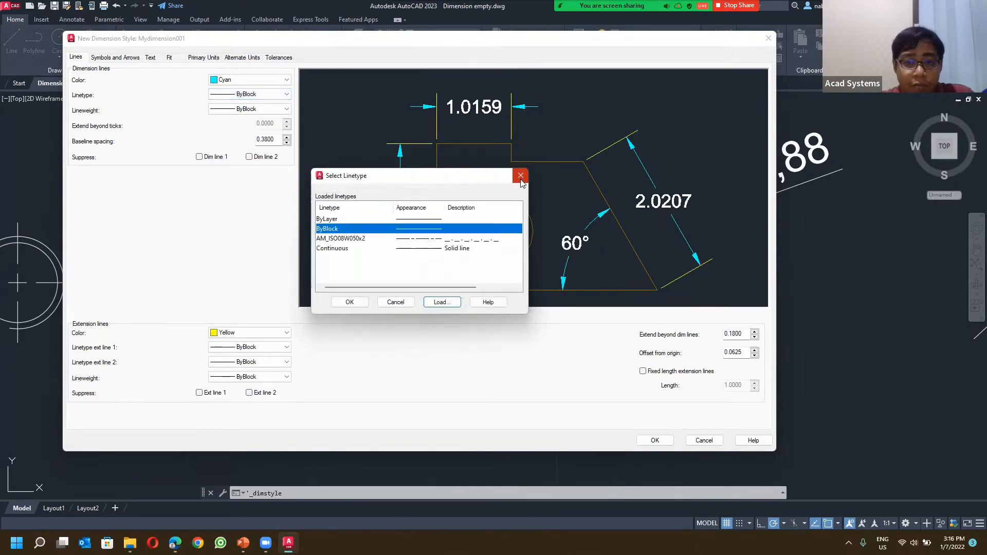
{"action": "left_click", "coordinate": [530, 173]}
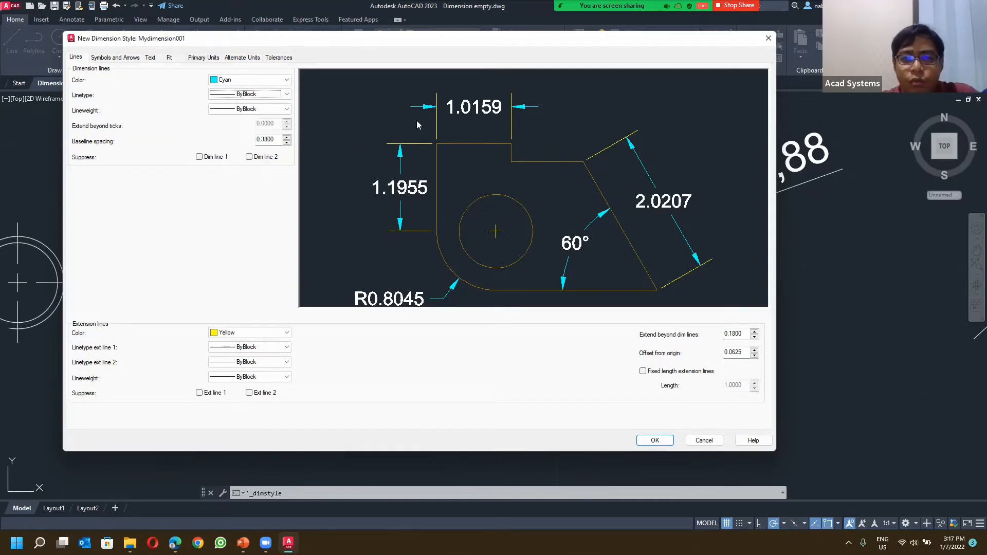
Step: Try suppressing both dimension lines and the first extension line, restoring each of them
{"action": "left_click", "coordinate": [199, 157]}
{"action": "left_click", "coordinate": [250, 157]}
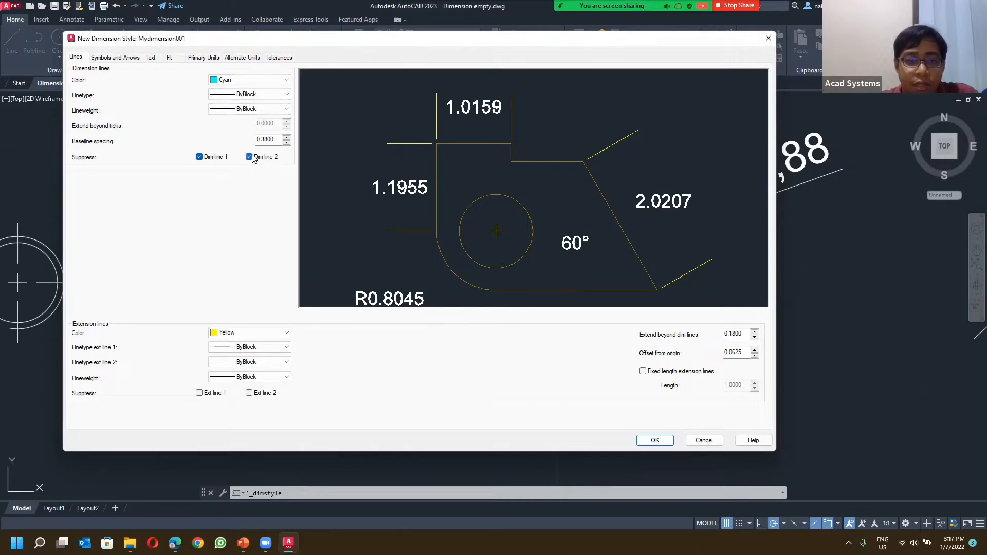
{"action": "left_click", "coordinate": [250, 157]}
{"action": "left_click", "coordinate": [199, 157]}
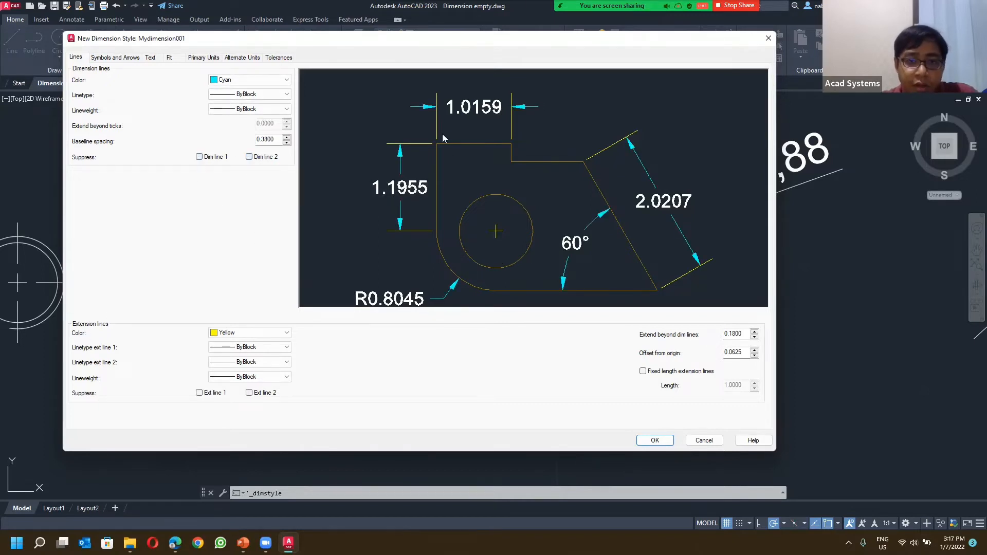
{"action": "left_click", "coordinate": [201, 394]}
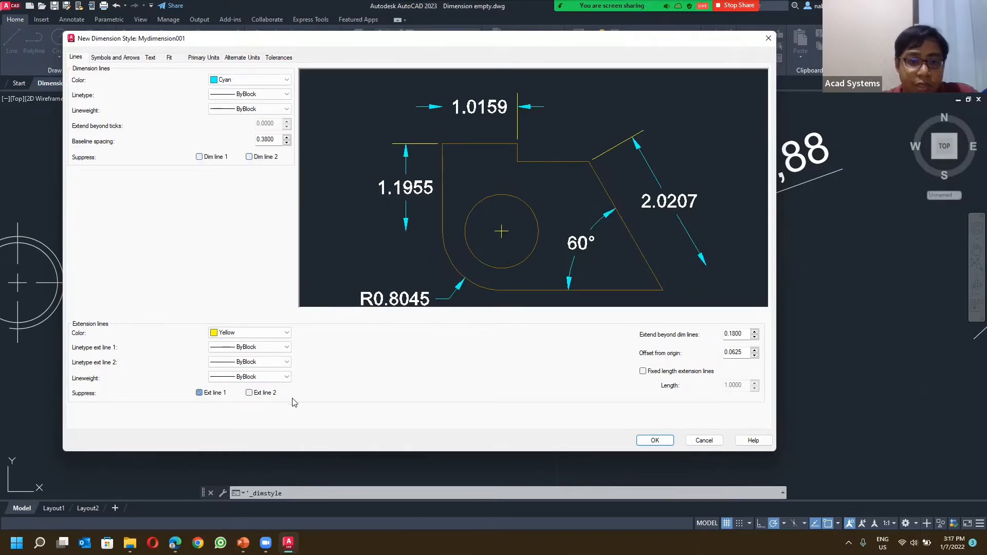
{"action": "left_click", "coordinate": [199, 392]}
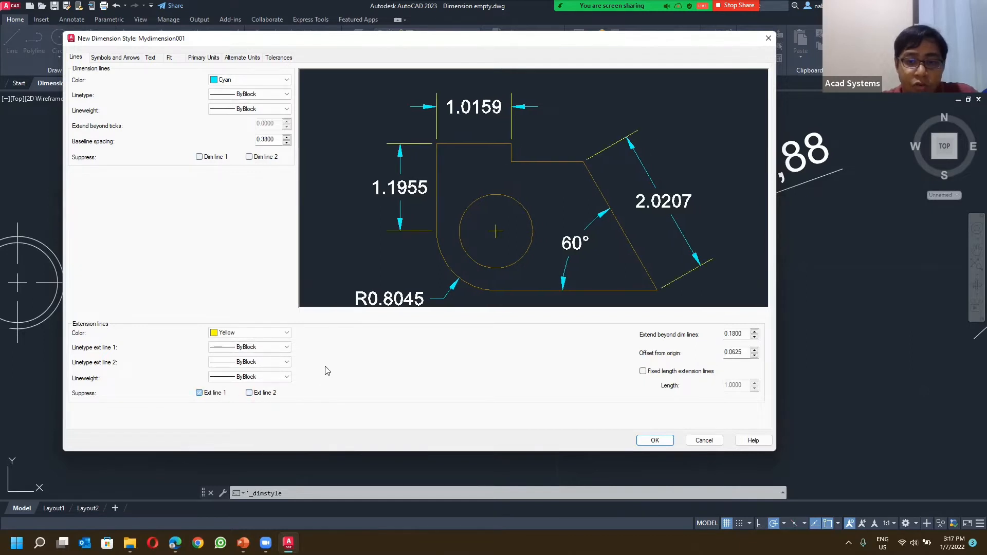
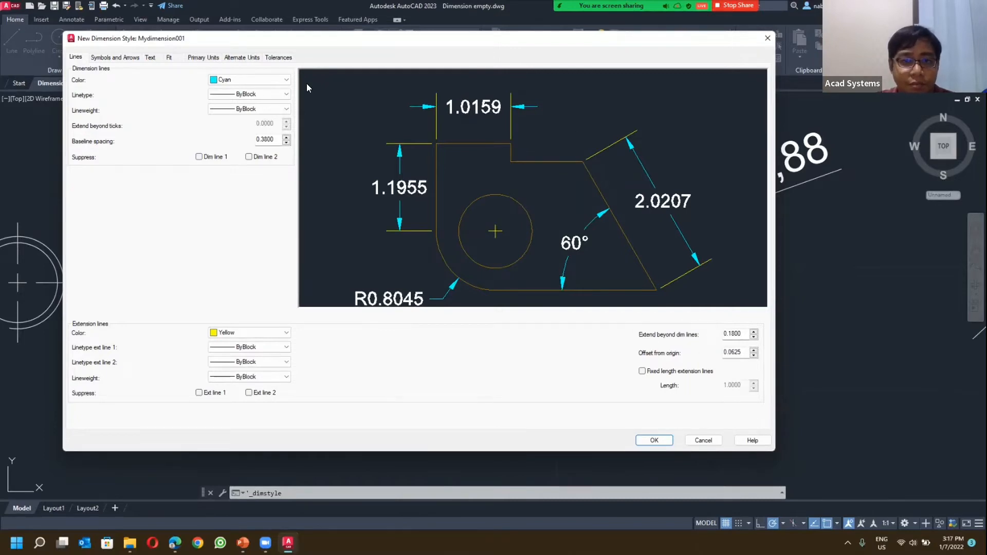
Step: Try the None arrowhead, and settle on Closed blank for the first and second arrowheads of the style
{"action": "left_click", "coordinate": [125, 60]}
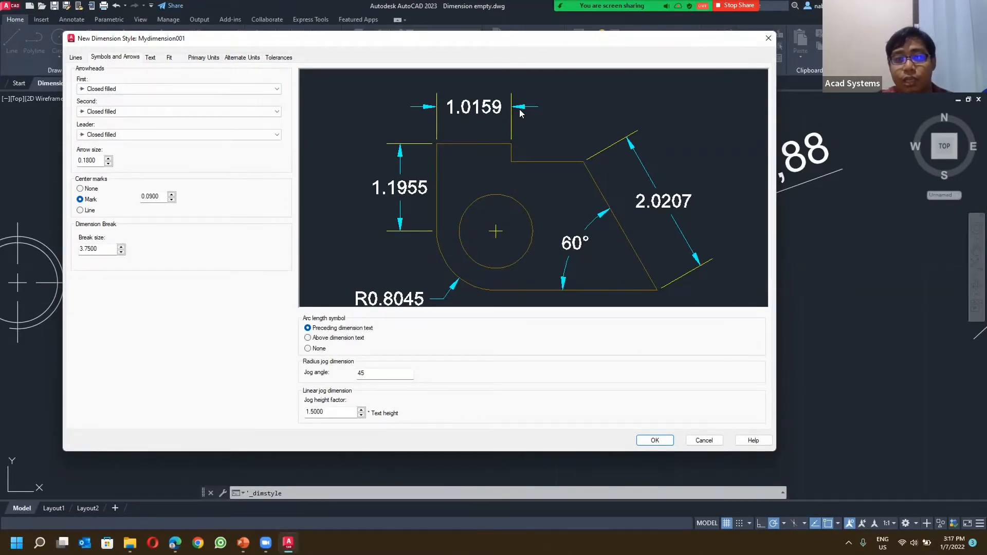
{"action": "left_click", "coordinate": [114, 90]}
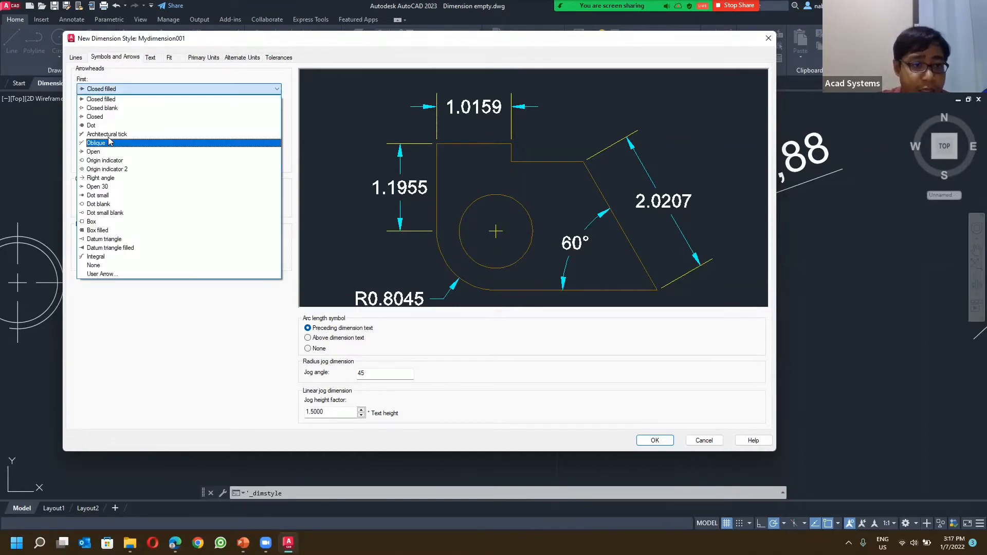
{"action": "left_click", "coordinate": [95, 265]}
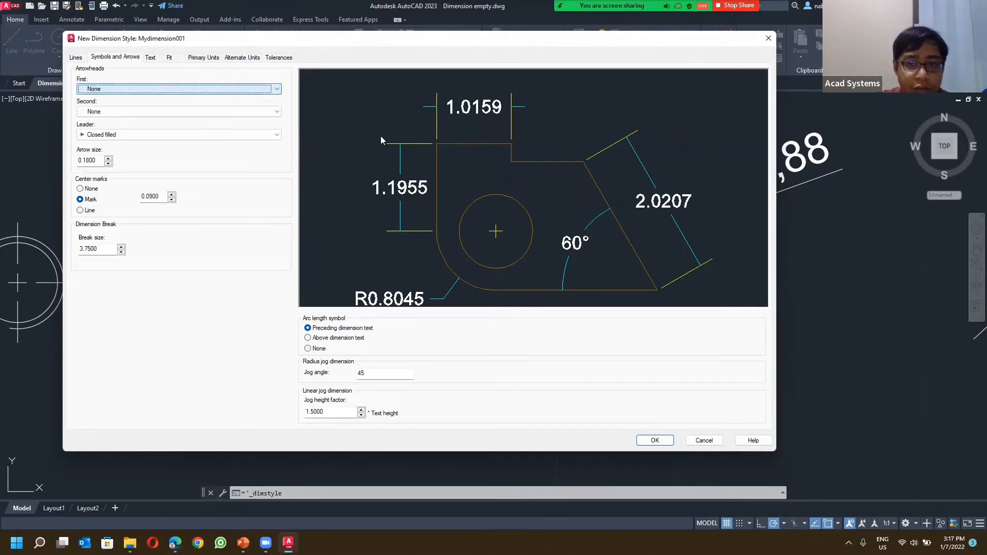
{"action": "left_click", "coordinate": [173, 91]}
{"action": "left_click", "coordinate": [164, 108]}
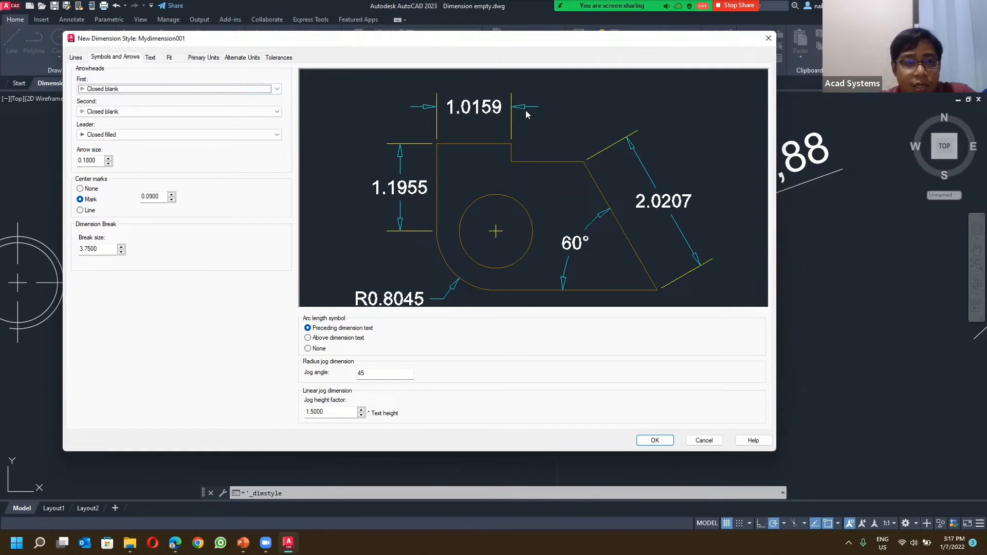
Step: Try Open as the second arrowhead alone, and return it to Closed blank
{"action": "left_click", "coordinate": [136, 112]}
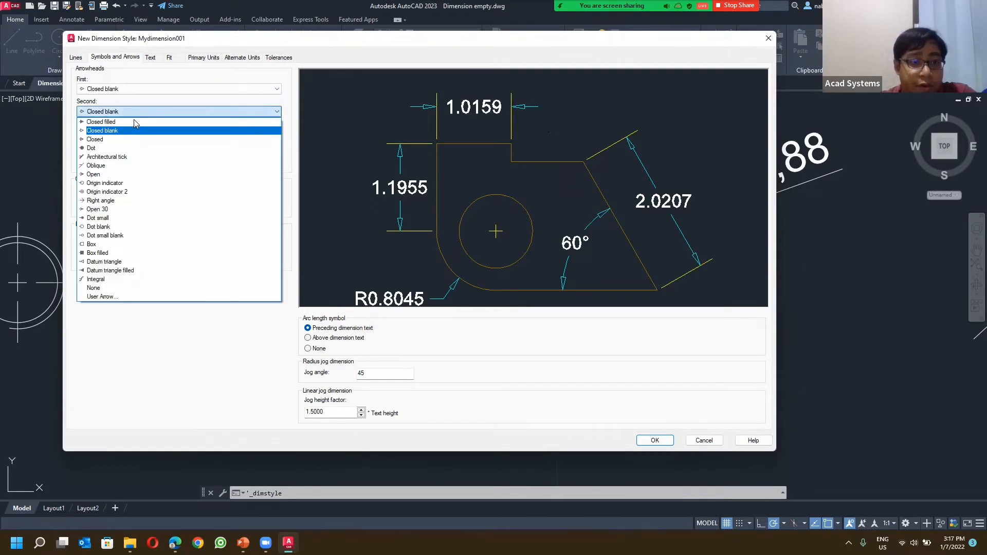
{"action": "left_click", "coordinate": [119, 174]}
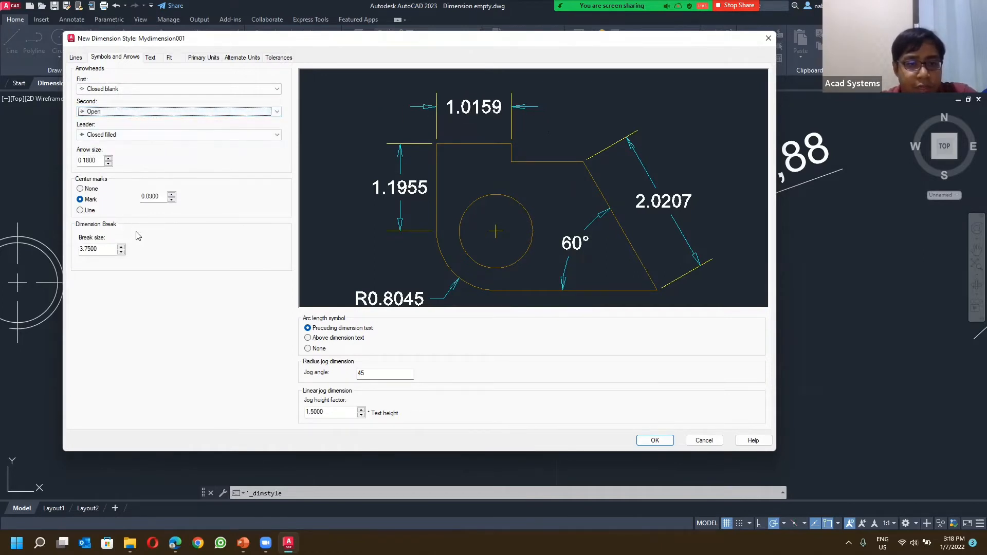
{"action": "left_click", "coordinate": [146, 90]}
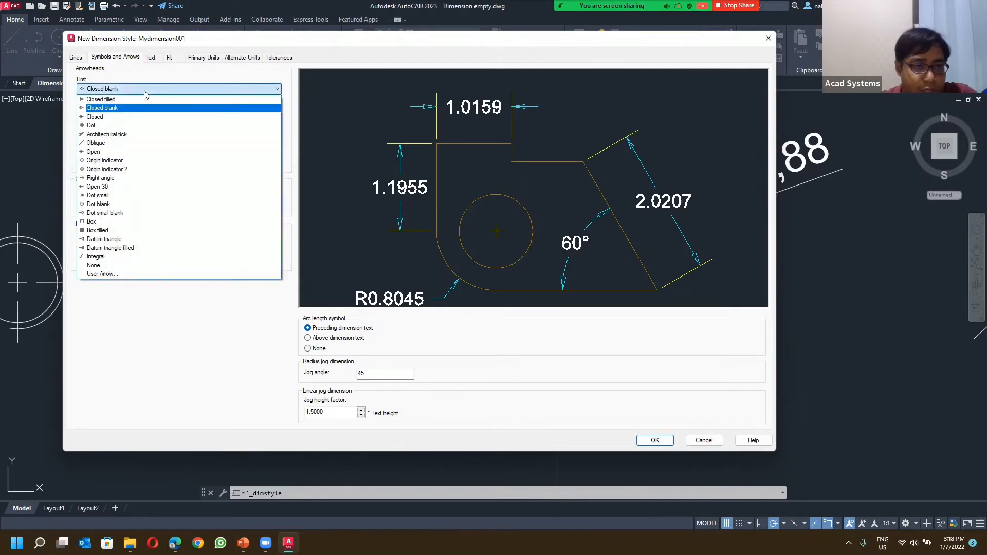
{"action": "left_click", "coordinate": [144, 91]}
{"action": "left_click", "coordinate": [161, 111]}
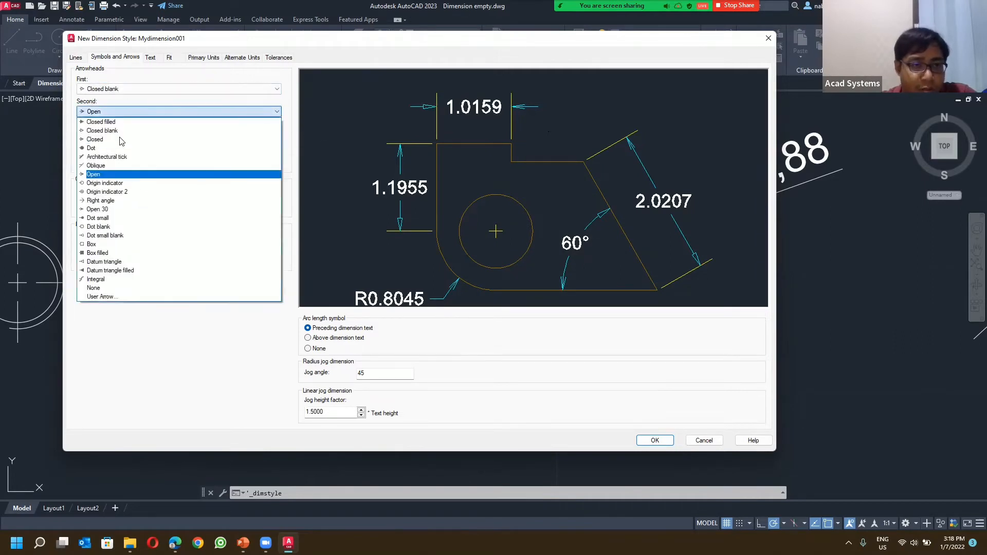
{"action": "left_click", "coordinate": [119, 131]}
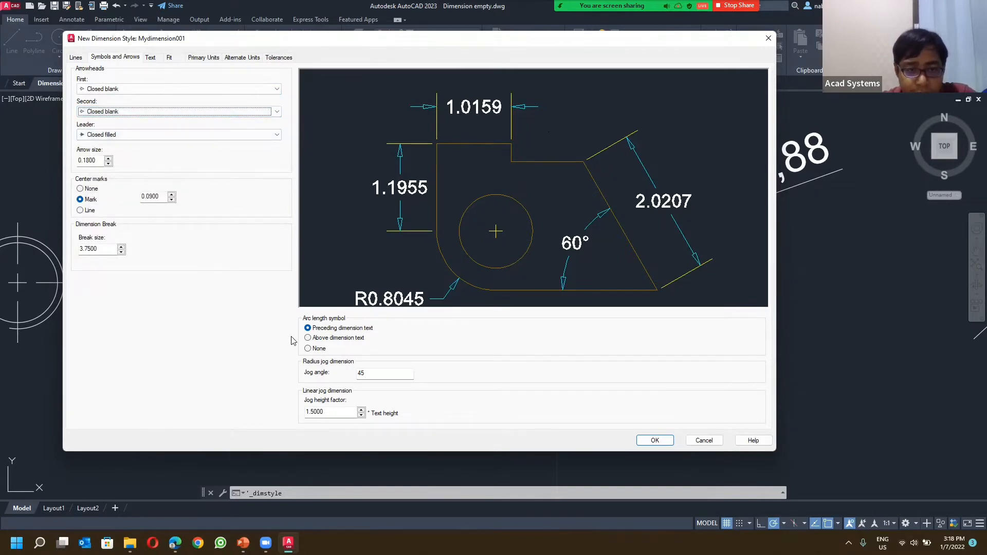
Step: Review the text styles available for the dimension text and the font, size and effect settings of the Standard text style
{"action": "left_click", "coordinate": [150, 57]}
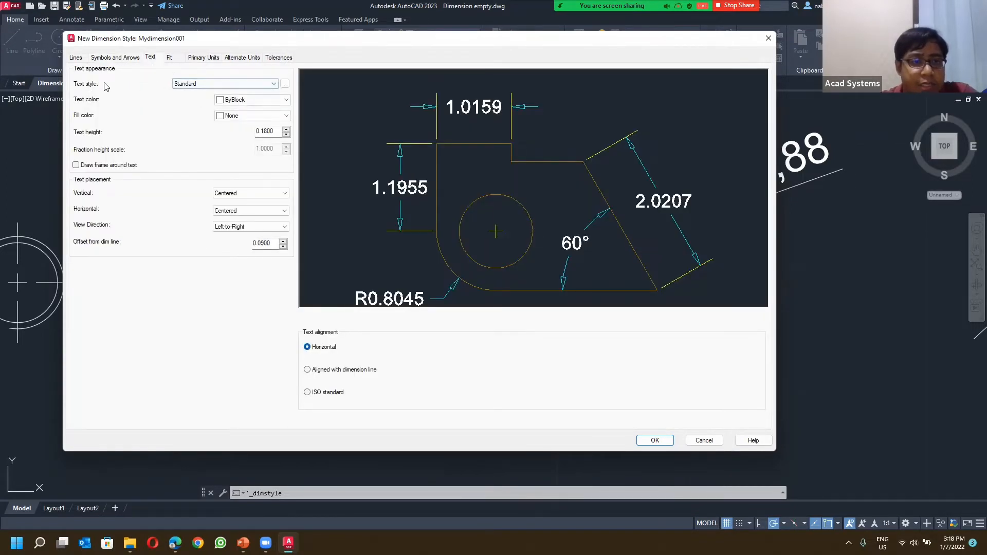
{"action": "left_click", "coordinate": [233, 85]}
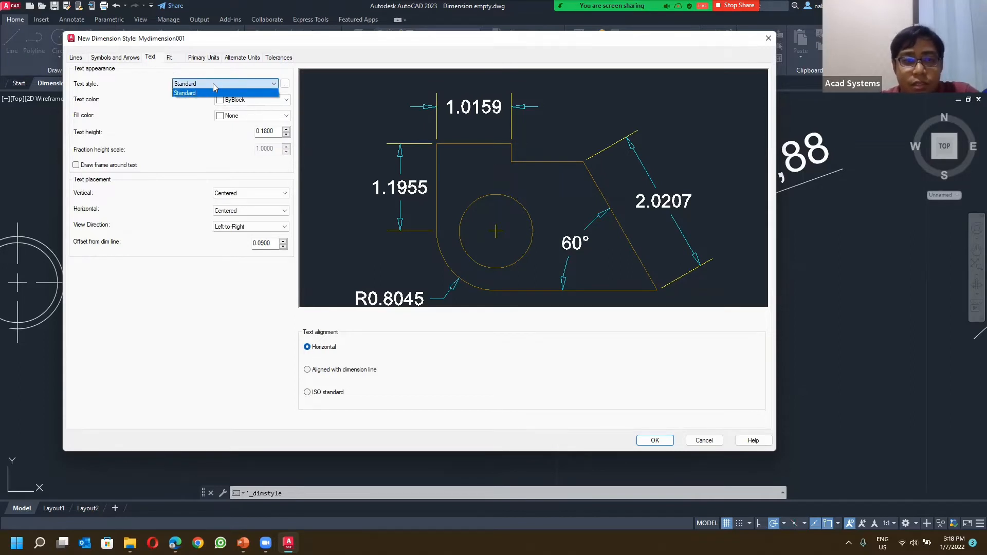
{"action": "left_click", "coordinate": [286, 87]}
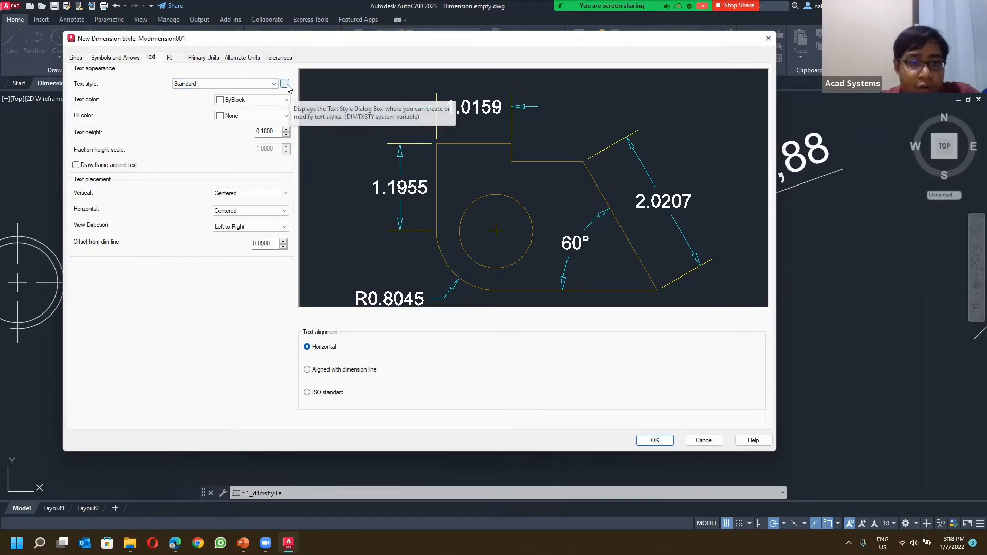
{"action": "left_click", "coordinate": [248, 84]}
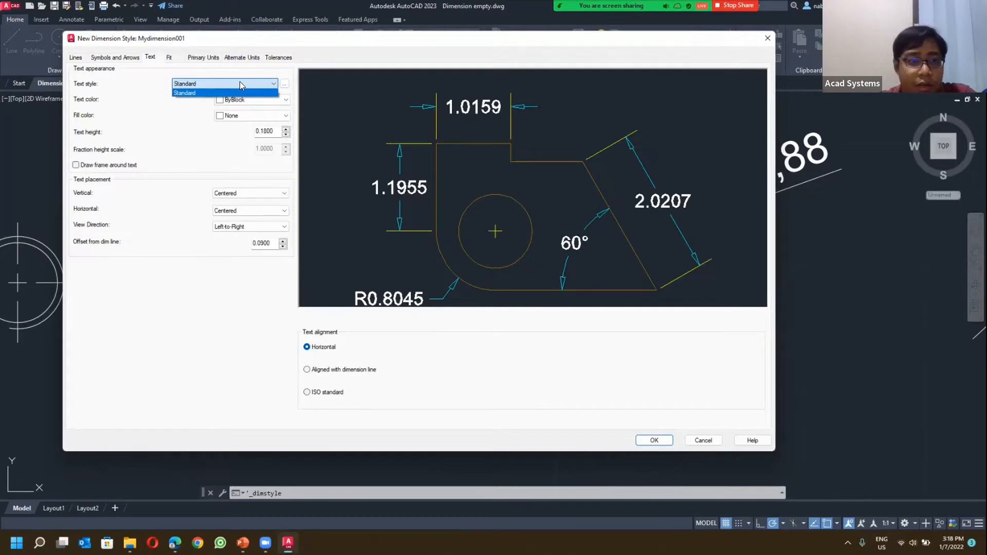
{"action": "left_click", "coordinate": [158, 106]}
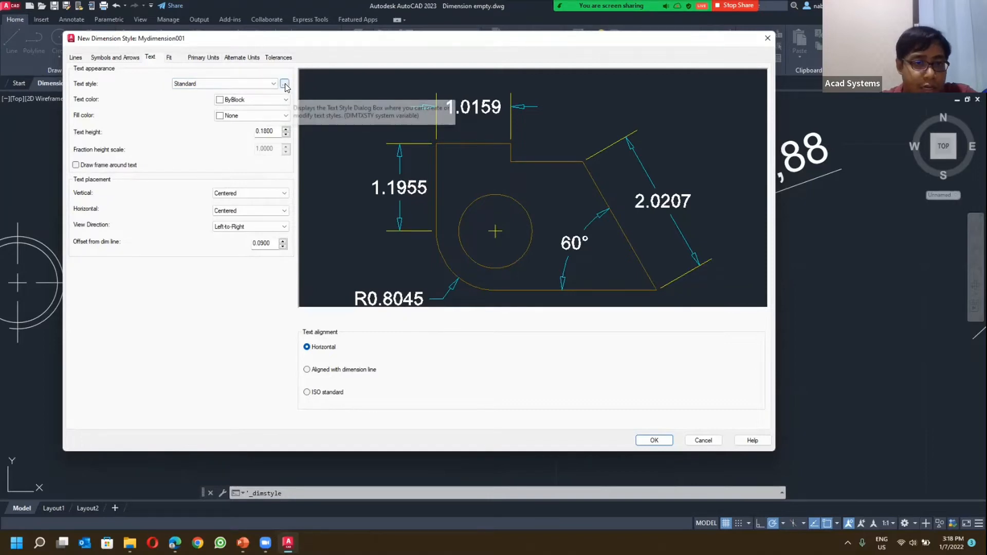
{"action": "left_click", "coordinate": [285, 84]}
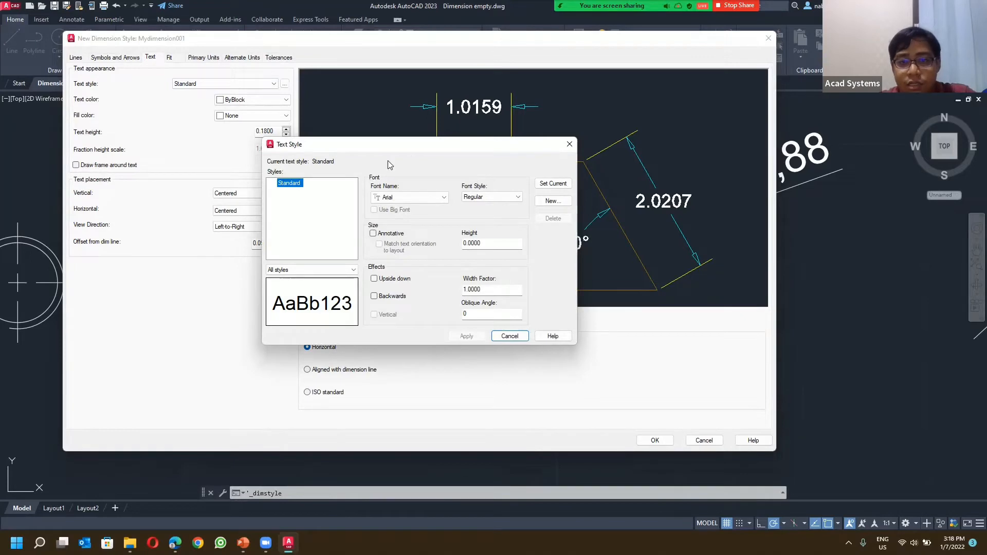
{"action": "left_click", "coordinate": [569, 144]}
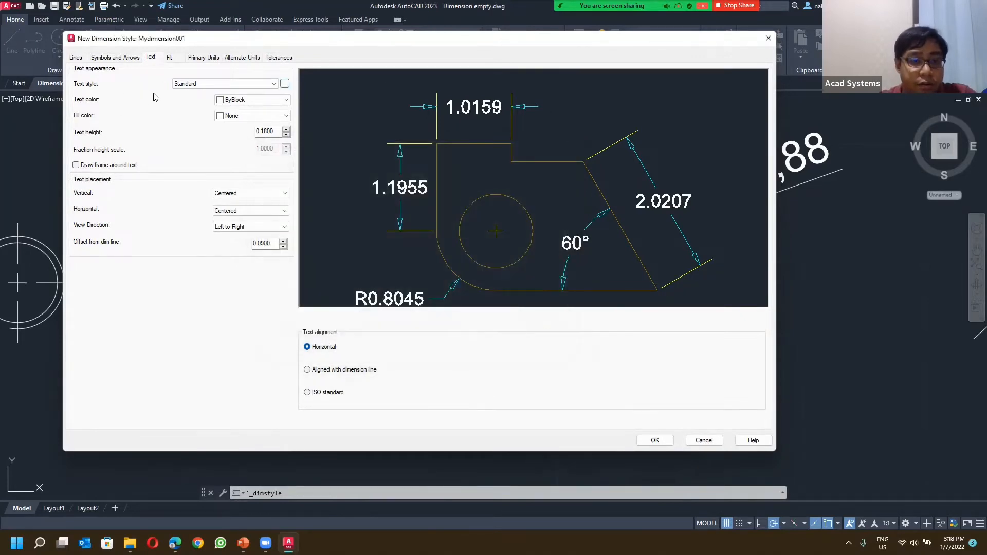
Step: Set the dimension text color to Green, check the vertical text placement options, and save the Mydimension001 style
{"action": "left_click", "coordinate": [238, 101]}
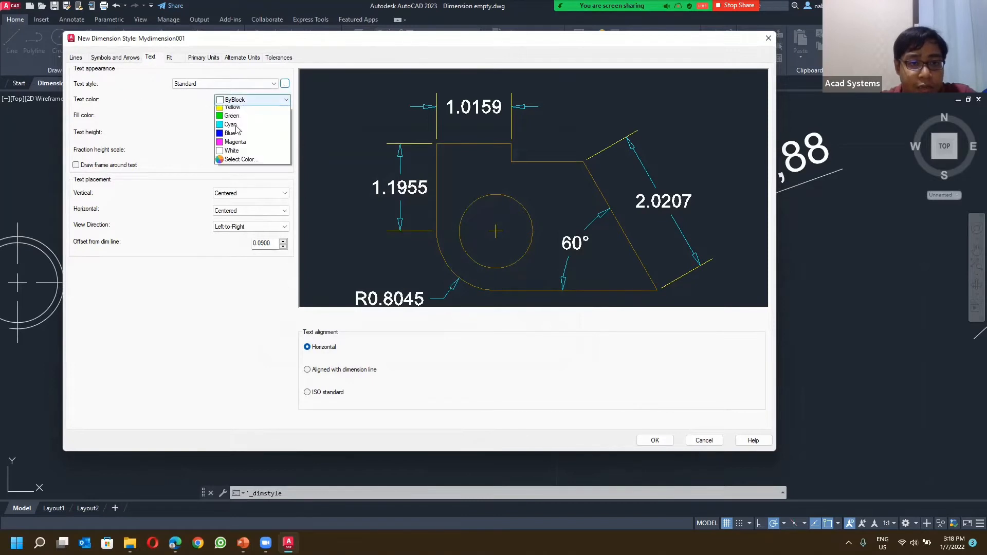
{"action": "left_click", "coordinate": [240, 146]}
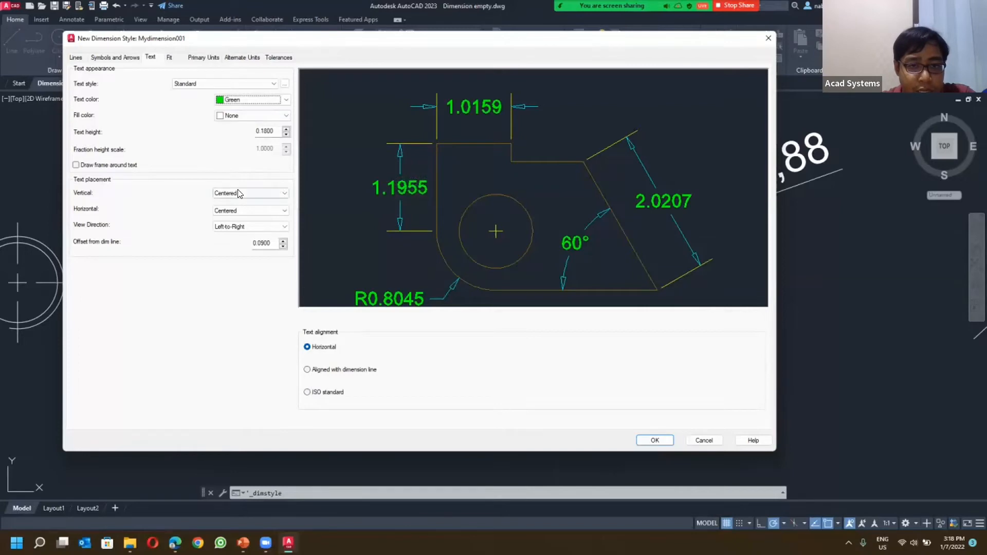
{"action": "left_click", "coordinate": [222, 194]}
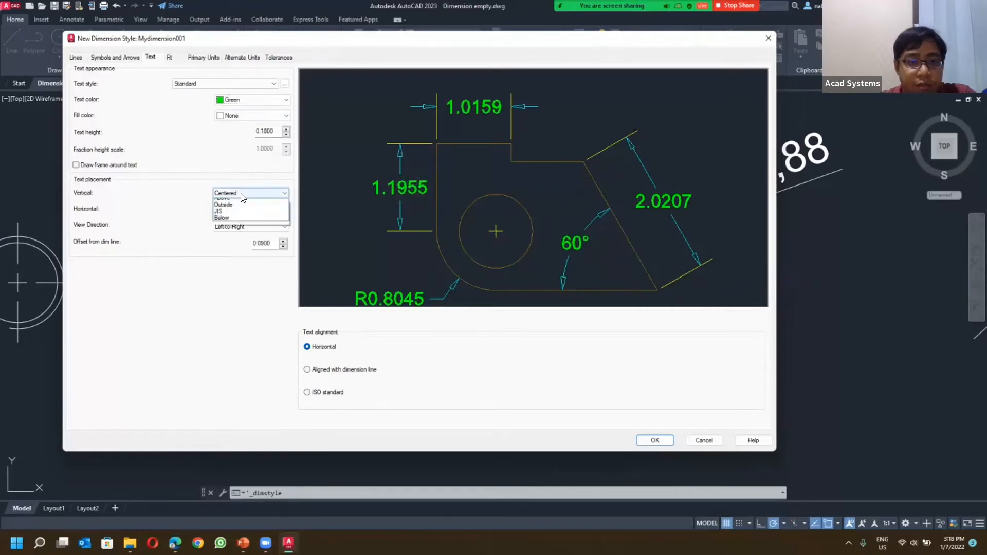
{"action": "left_click", "coordinate": [242, 263]}
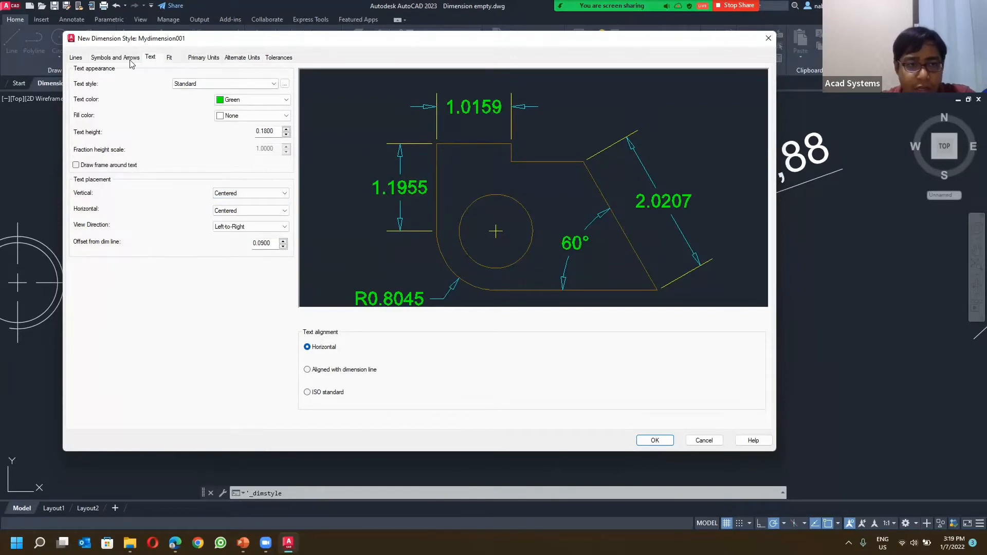
{"action": "left_click", "coordinate": [652, 440]}
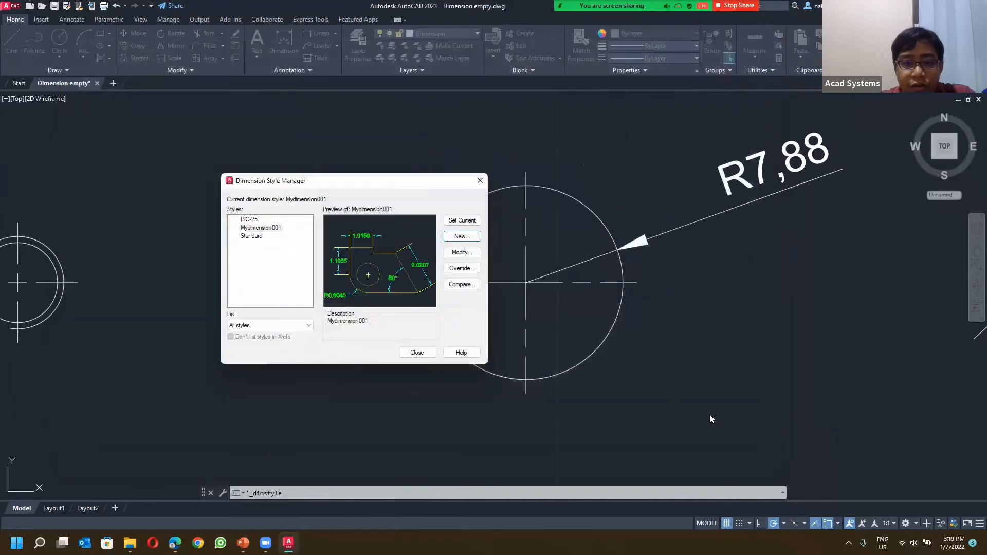
Step: Close the dimension style manager, try Standard as the current dimension style, and make Mydimension001 current again
{"action": "left_click", "coordinate": [417, 353]}
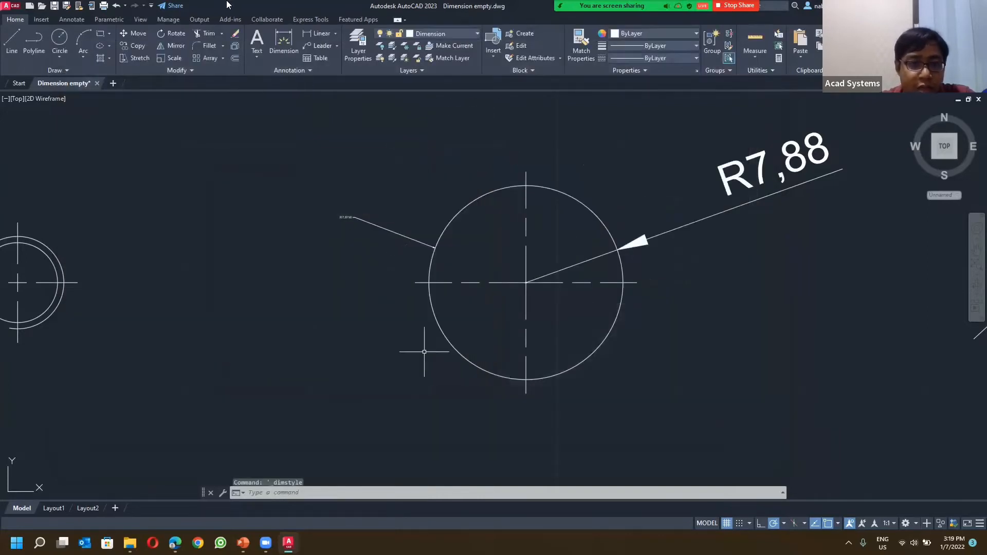
{"action": "left_click", "coordinate": [296, 72]}
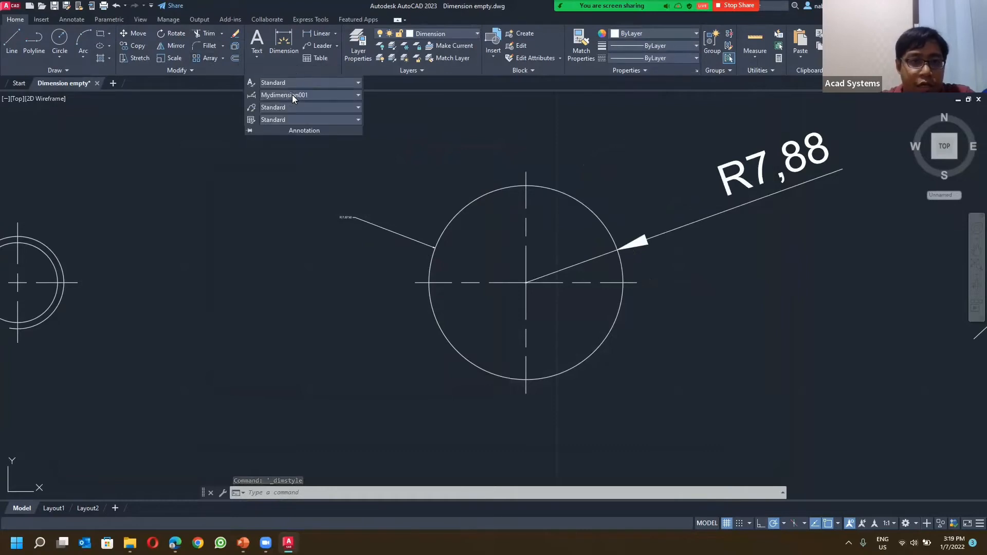
{"action": "left_click", "coordinate": [296, 96]}
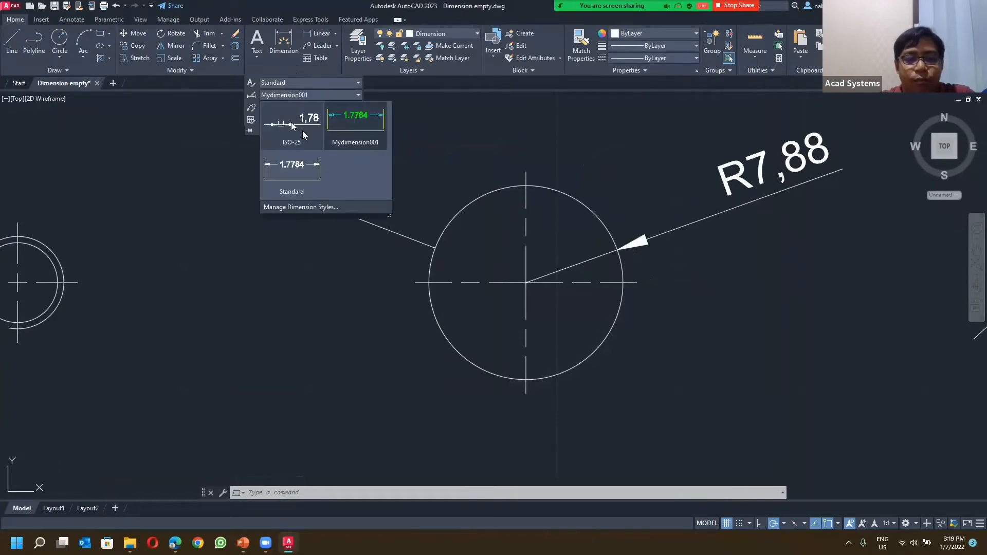
{"action": "left_click", "coordinate": [297, 166]}
{"action": "left_click", "coordinate": [304, 96]}
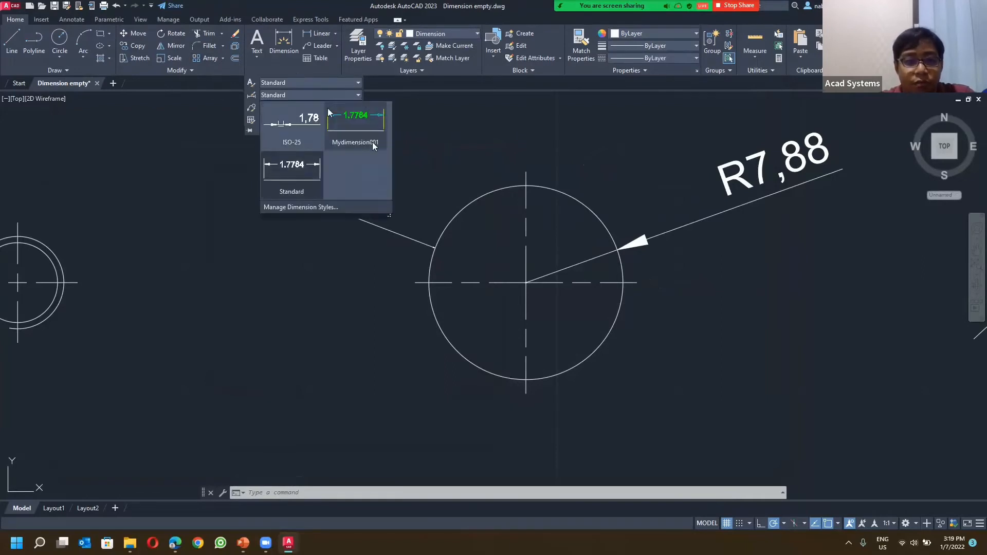
{"action": "left_click", "coordinate": [367, 130]}
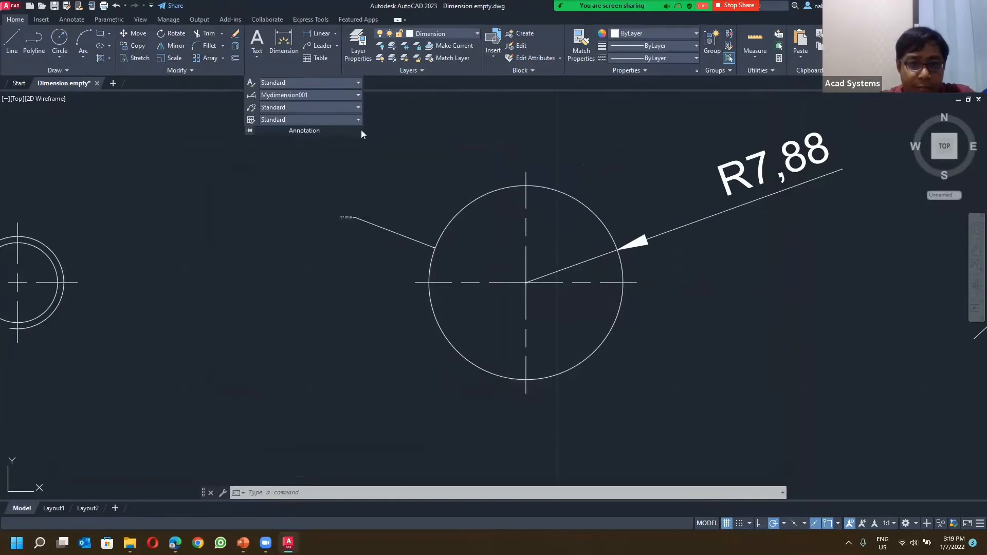
Step: Place an aligned dimension about 10.7 units long from the large circle's upper-left edge outward, using the Mydimension001 style
{"action": "left_click", "coordinate": [255, 178]}
{"action": "left_click", "coordinate": [241, 207]}
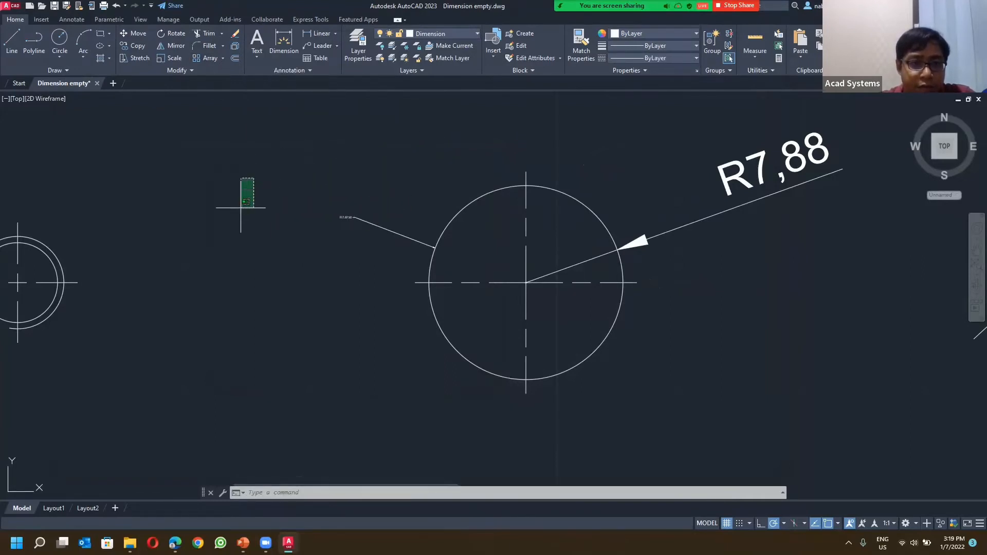
{"action": "scroll", "coordinate": [325, 125], "scroll_direction": "down", "scroll_amount": 2}
{"action": "left_click", "coordinate": [283, 42]}
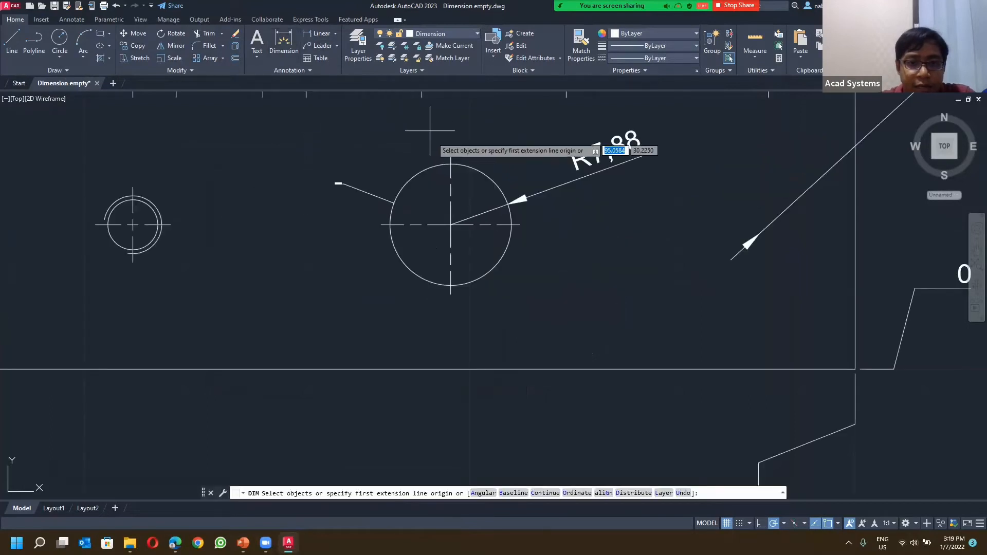
{"action": "left_click", "coordinate": [432, 174]}
{"action": "left_click", "coordinate": [360, 128]}
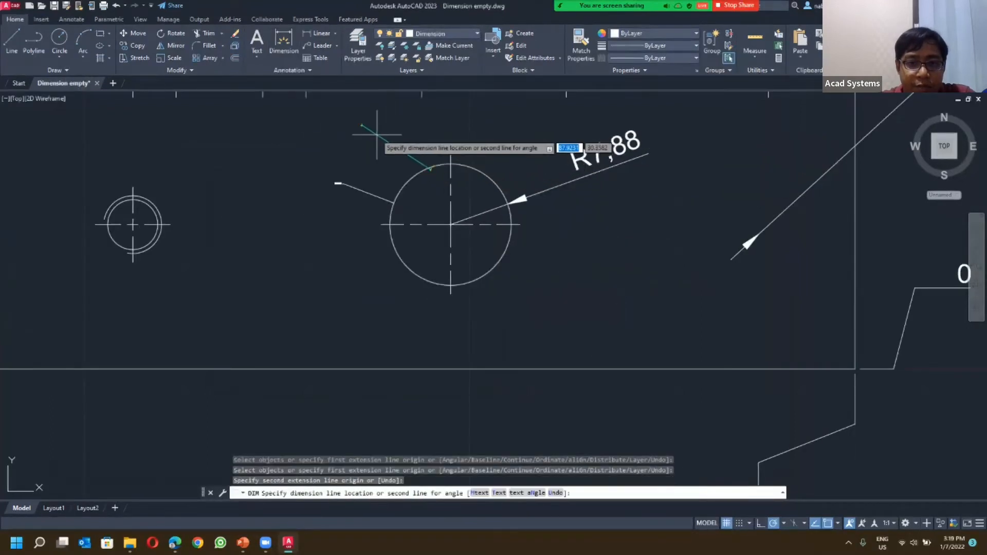
{"action": "left_click", "coordinate": [382, 129]}
{"action": "scroll", "coordinate": [413, 126], "scroll_direction": "up", "scroll_amount": 3}
{"action": "scroll", "coordinate": [391, 144], "scroll_direction": "up", "scroll_amount": 3}
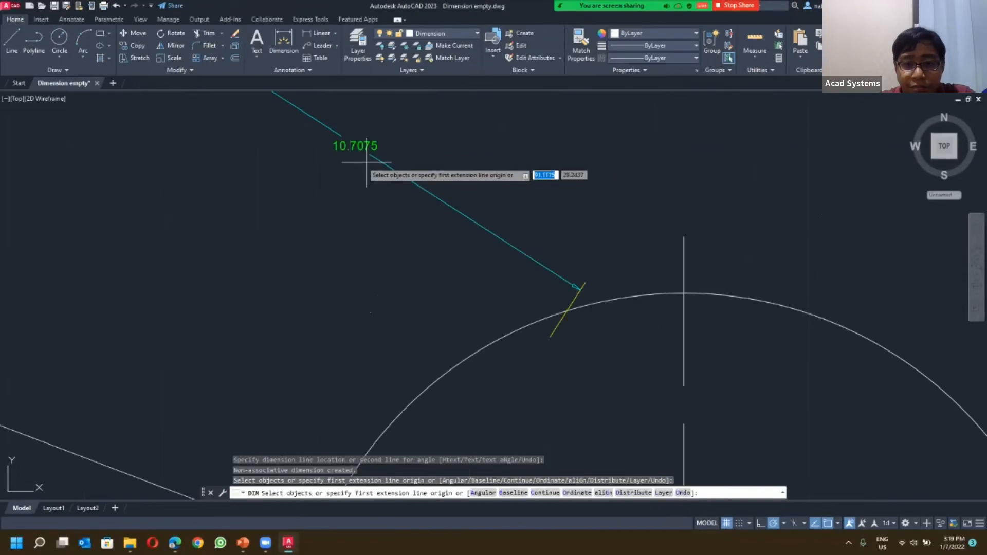
{"action": "scroll", "coordinate": [365, 169], "scroll_direction": "down", "scroll_amount": 3}
{"action": "type", "text": "c"}
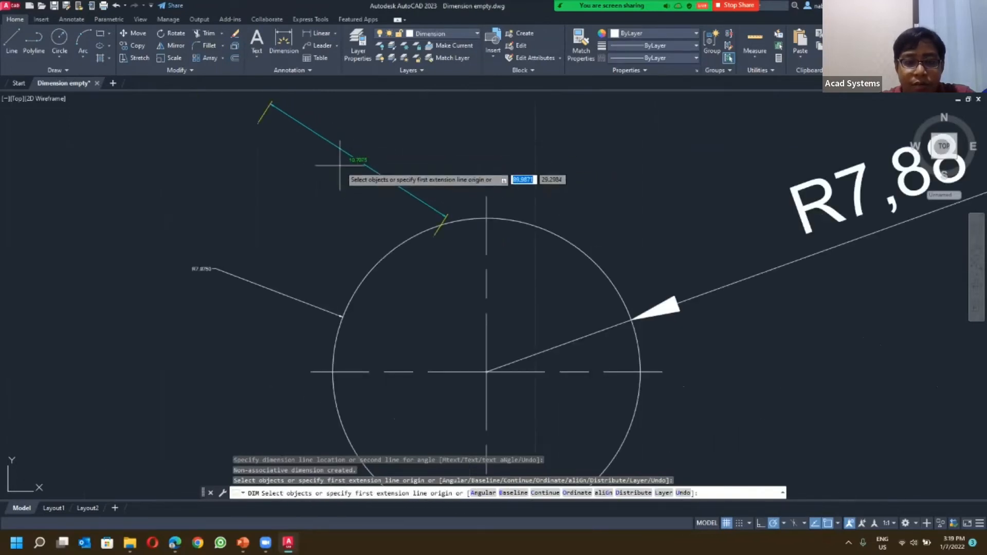
{"action": "key", "text": "Return"}
{"action": "scroll", "coordinate": [337, 170], "scroll_direction": "up", "scroll_amount": 5}
{"action": "key", "text": "Escape"}
{"action": "scroll", "coordinate": [322, 128], "scroll_direction": "down", "scroll_amount": 5}
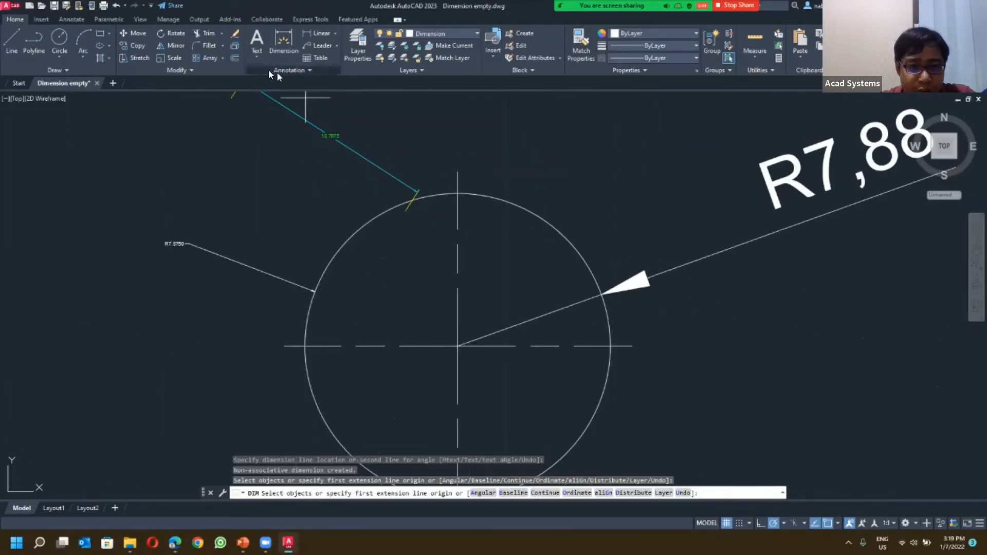
Step: Review the available dimension styles ISO-25, Mydimension001 and Standard, keeping Mydimension001 current
{"action": "left_click", "coordinate": [276, 71]}
{"action": "left_click", "coordinate": [291, 95]}
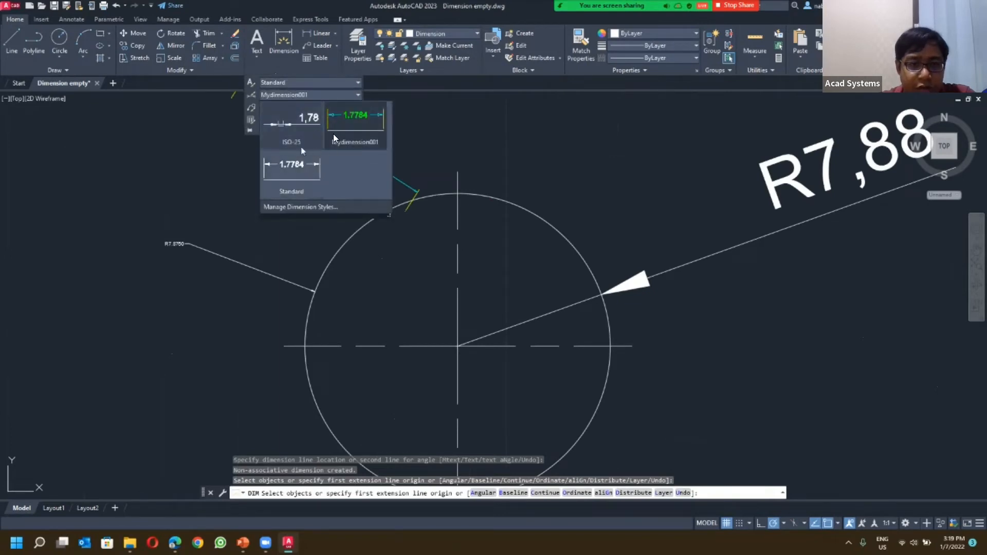
{"action": "left_click", "coordinate": [459, 118]}
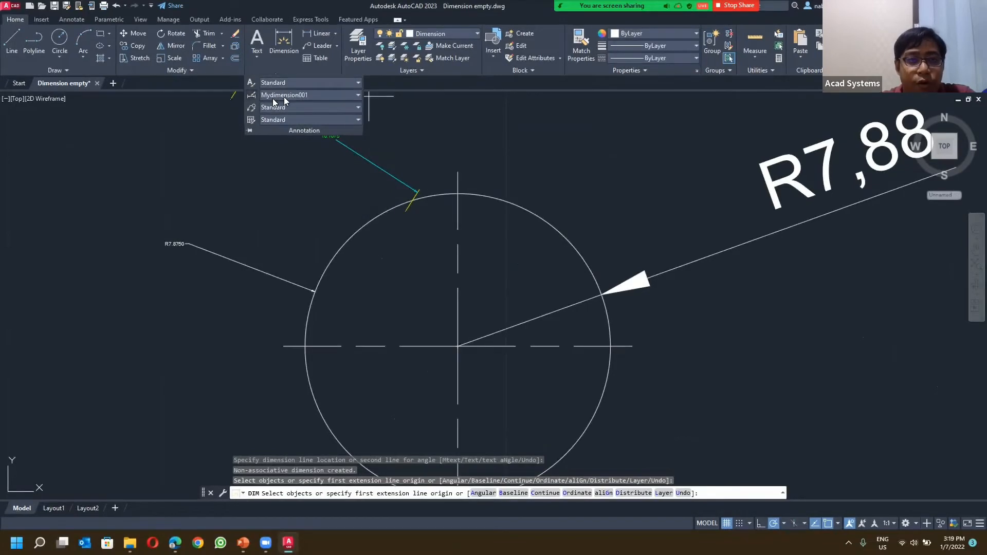
{"action": "left_click", "coordinate": [300, 95]}
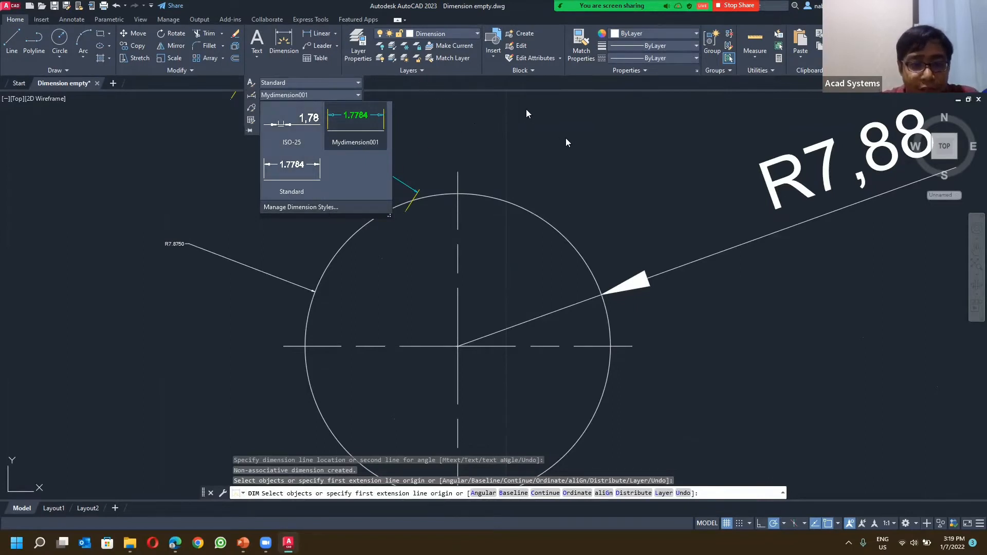
{"action": "left_click", "coordinate": [504, 131]}
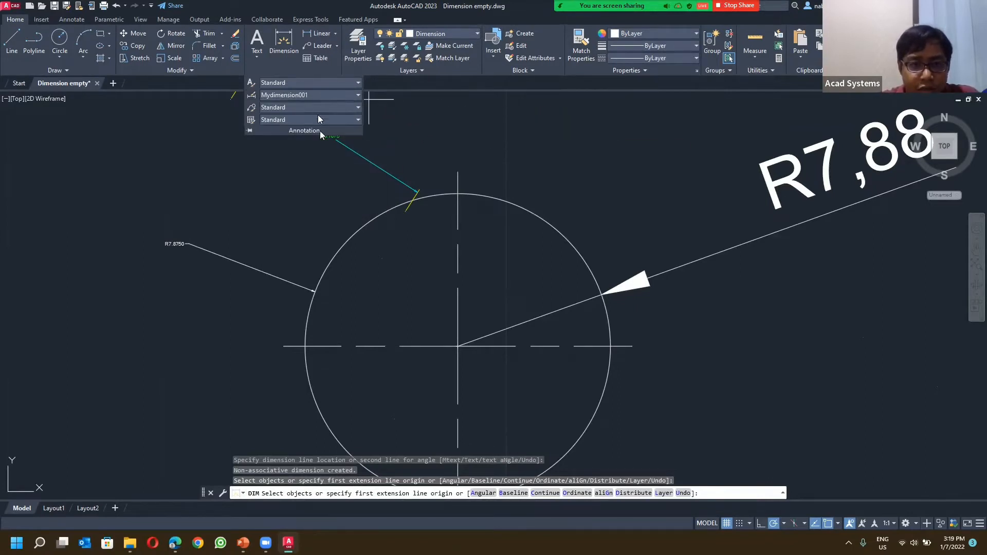
{"action": "left_click", "coordinate": [282, 96]}
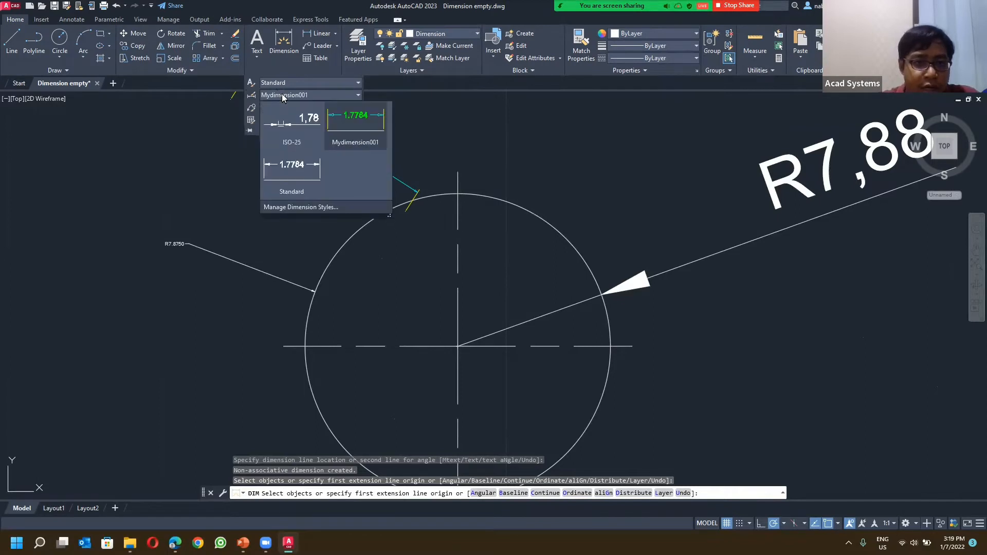
{"action": "left_click", "coordinate": [281, 96]}
{"action": "left_click", "coordinate": [276, 96]}
Step: Create a new dimension style named MYdimensionISO-25 002, based on ISO-25 and used for all dimensions
{"action": "left_click", "coordinate": [254, 95]}
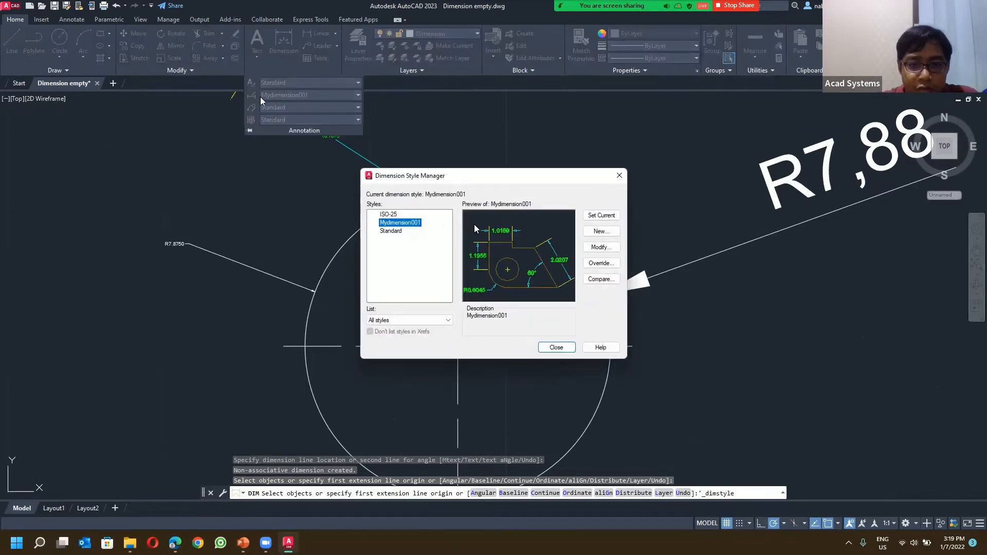
{"action": "left_click", "coordinate": [387, 214]}
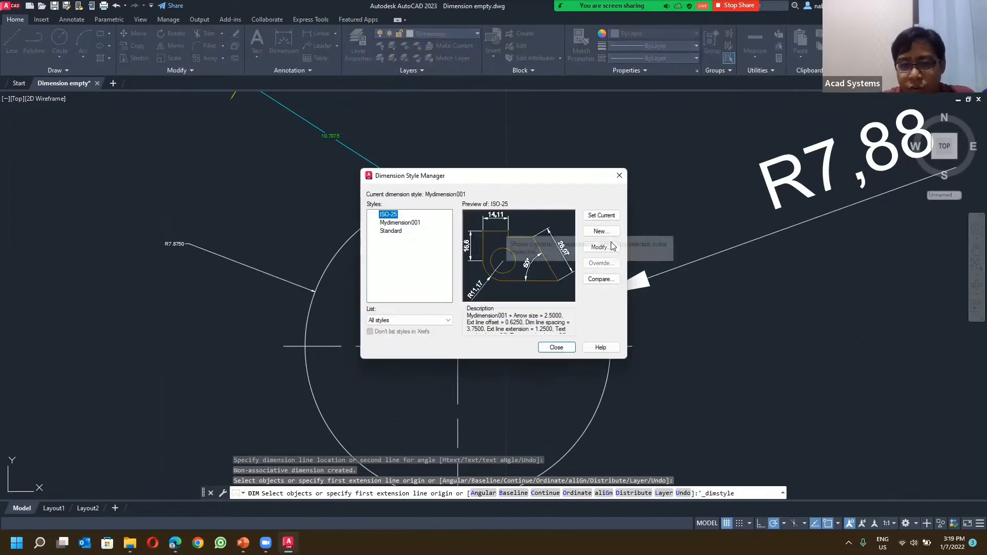
{"action": "left_click", "coordinate": [600, 231]}
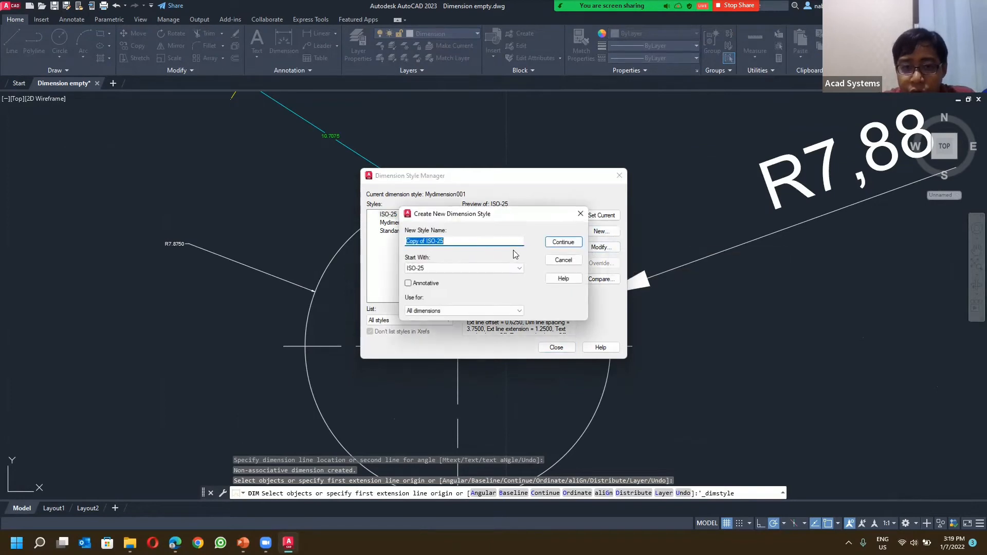
{"action": "left_click", "coordinate": [426, 241]}
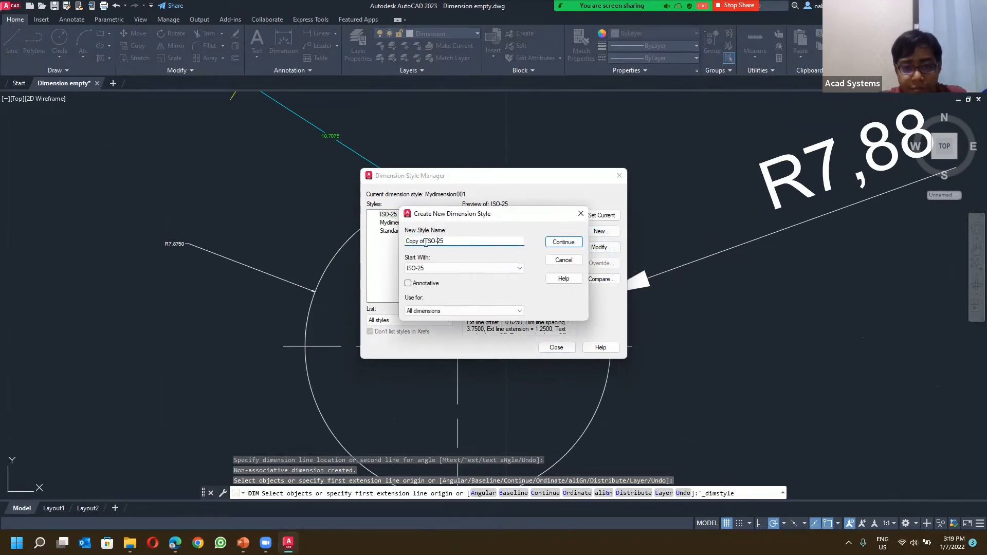
{"action": "left_click_drag", "start_coordinate": [427, 242], "coordinate": [356, 238]}
{"action": "type", "text": "MY"}
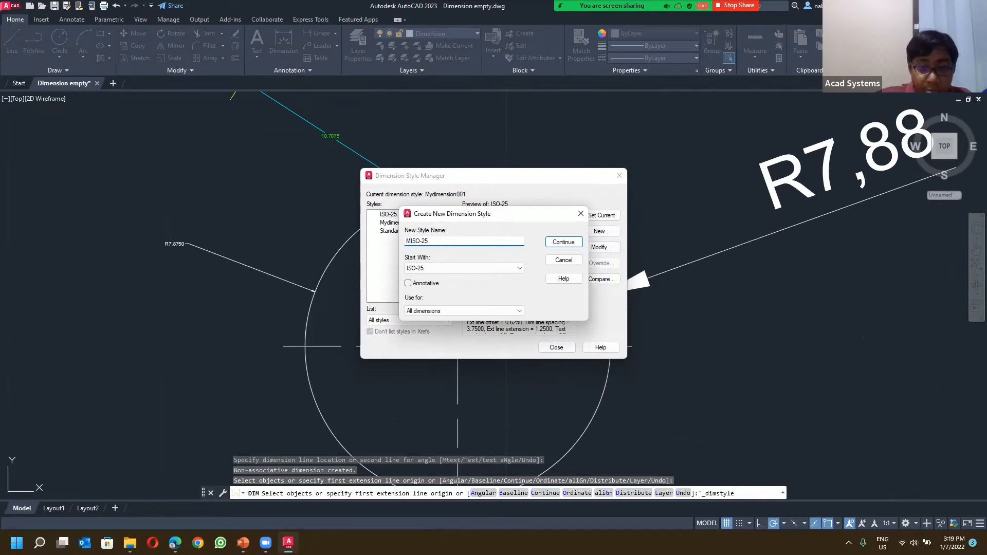
{"action": "type", "text": "dim"}
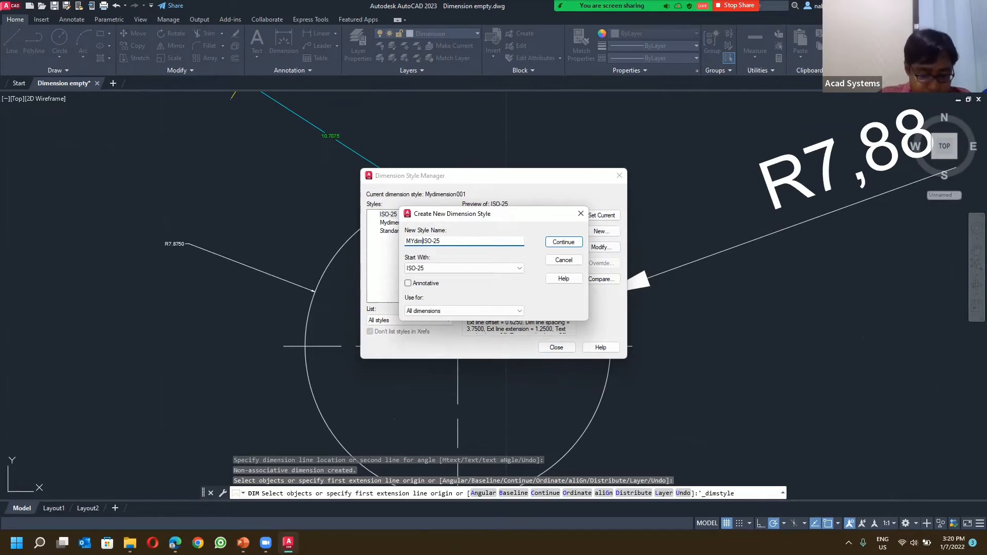
{"action": "type", "text": "ension"}
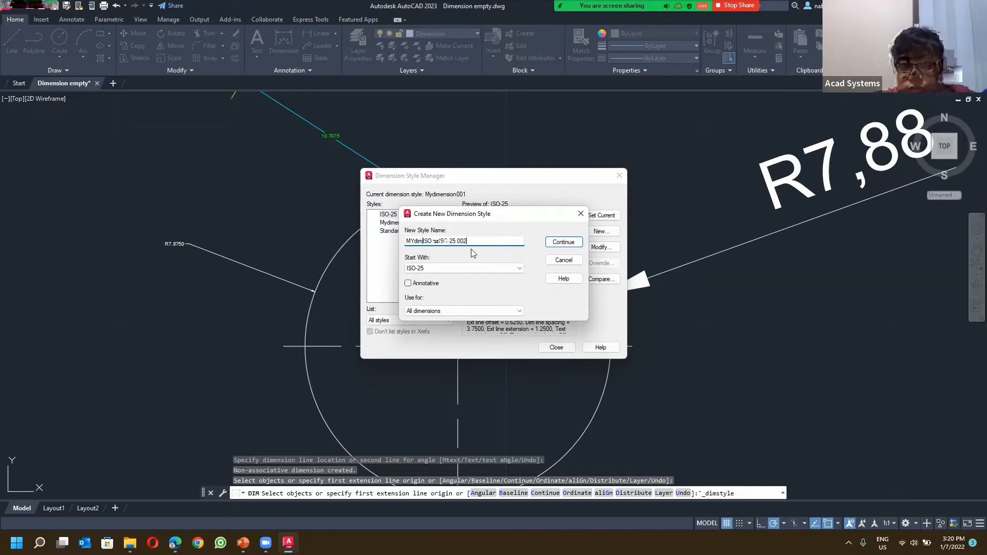
{"action": "left_click", "coordinate": [562, 242]}
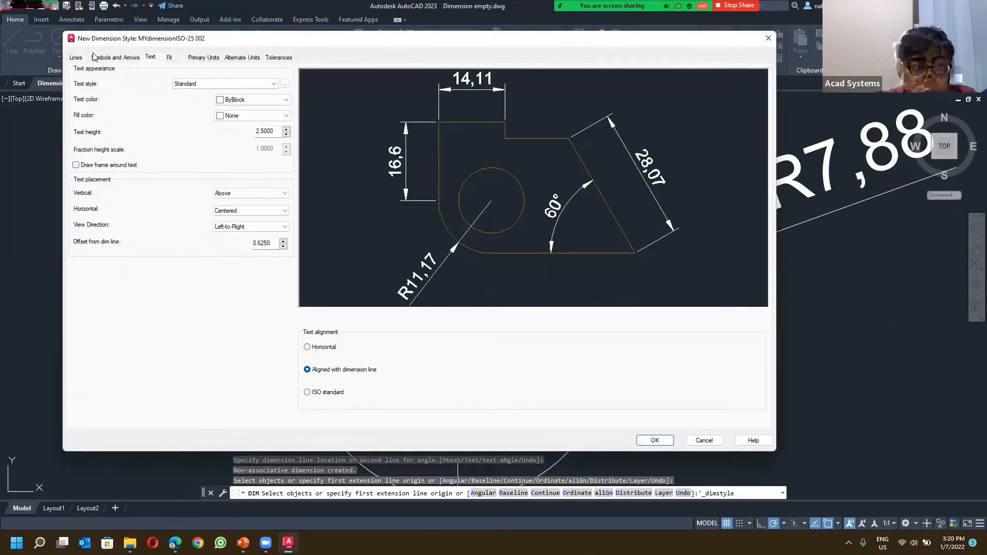
Step: Set the dimension line color of the MYdimensionISO-25 002 style to Green
{"action": "left_click", "coordinate": [76, 57]}
{"action": "left_click", "coordinate": [257, 80]}
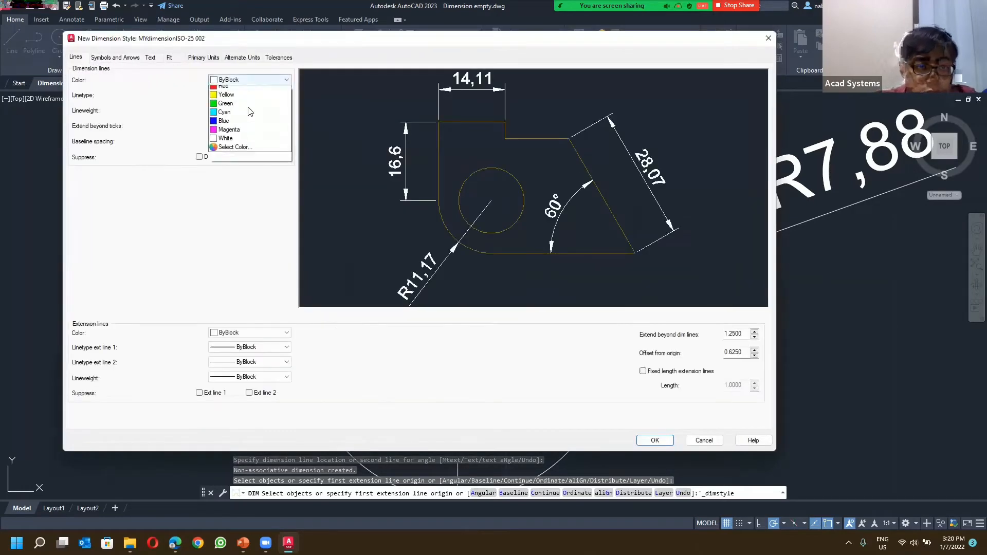
{"action": "left_click", "coordinate": [248, 126]}
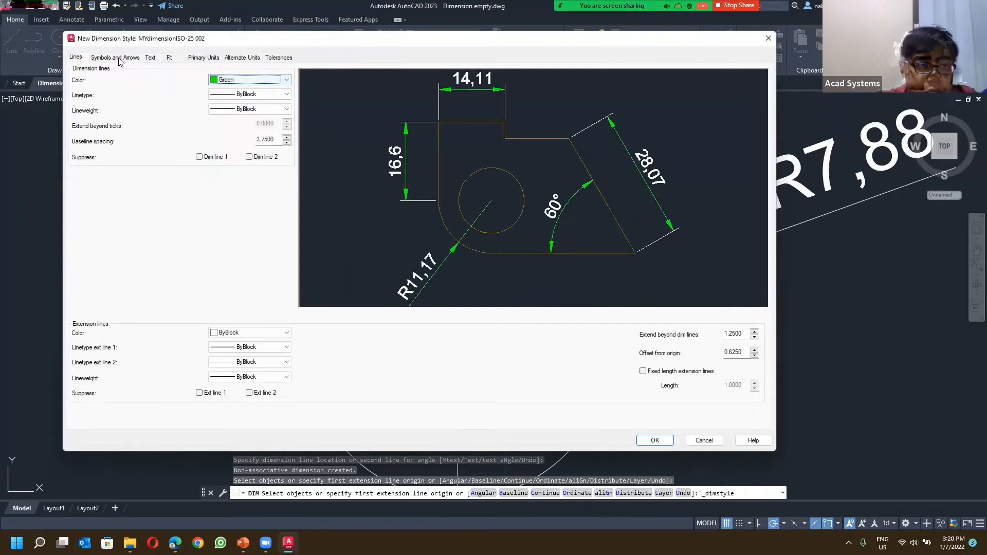
Step: Check the first arrowhead options, keeping Closed filled, and set the extension line color to Yellow
{"action": "left_click", "coordinate": [136, 58]}
{"action": "left_click", "coordinate": [164, 89]}
{"action": "left_click", "coordinate": [146, 90]}
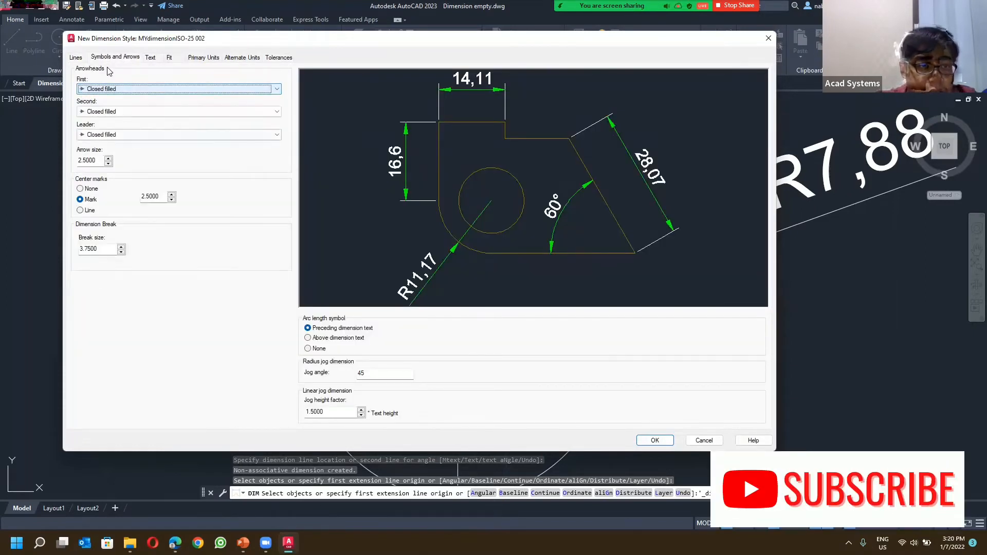
{"action": "left_click", "coordinate": [76, 57]}
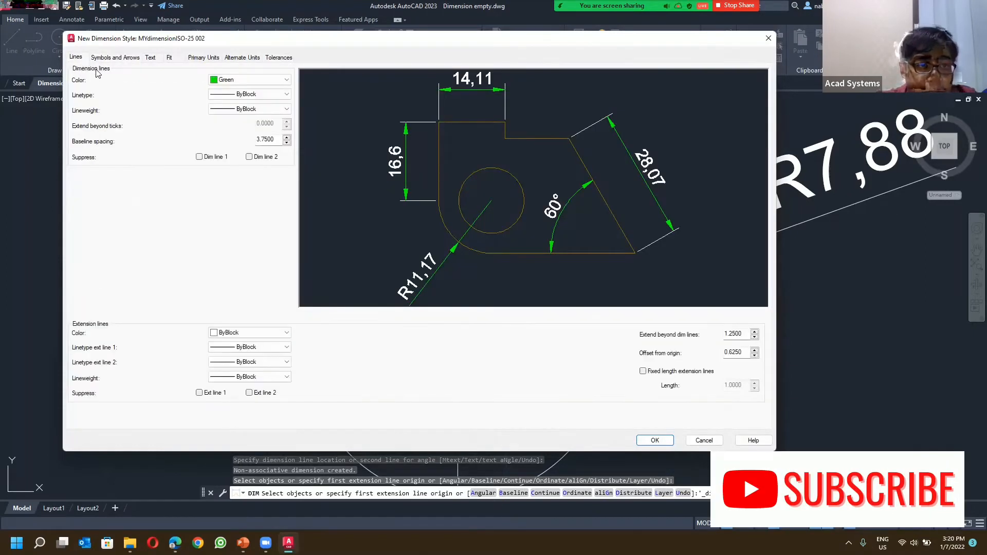
{"action": "left_click", "coordinate": [252, 333]}
{"action": "left_click", "coordinate": [251, 369]}
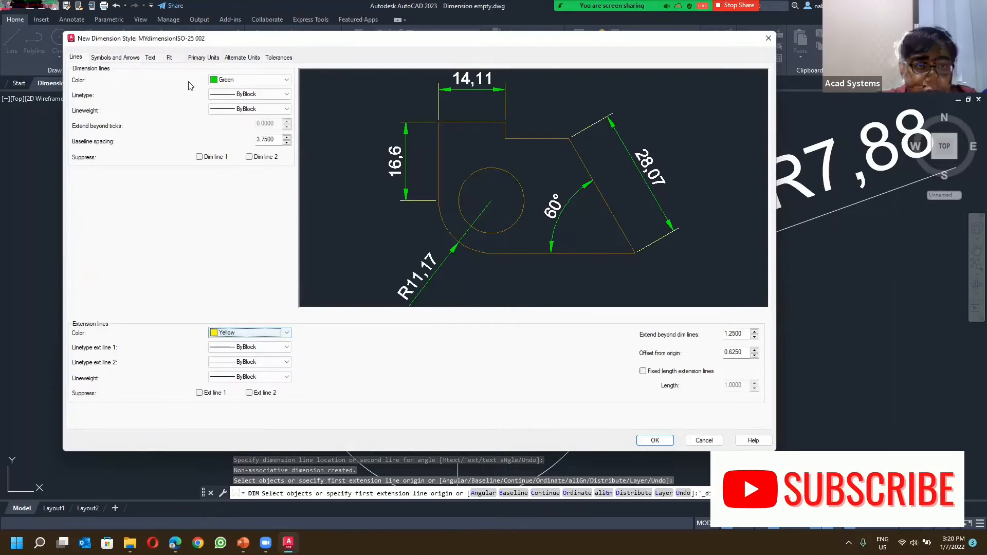
Step: Check the text style options of the new style, keeping Standard, and open the text color choices
{"action": "left_click", "coordinate": [150, 57]}
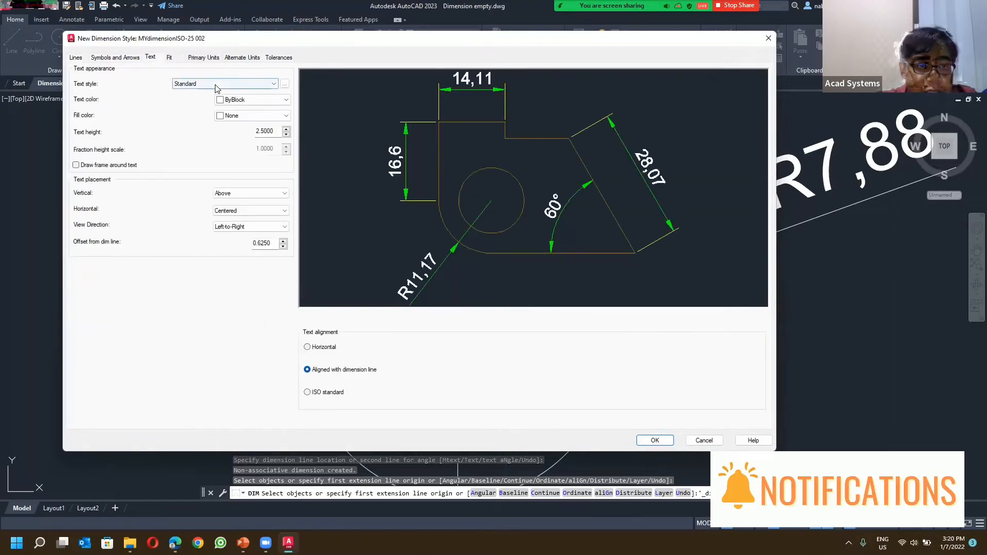
{"action": "left_click", "coordinate": [225, 84]}
{"action": "left_click", "coordinate": [226, 90]}
{"action": "left_click", "coordinate": [230, 99]}
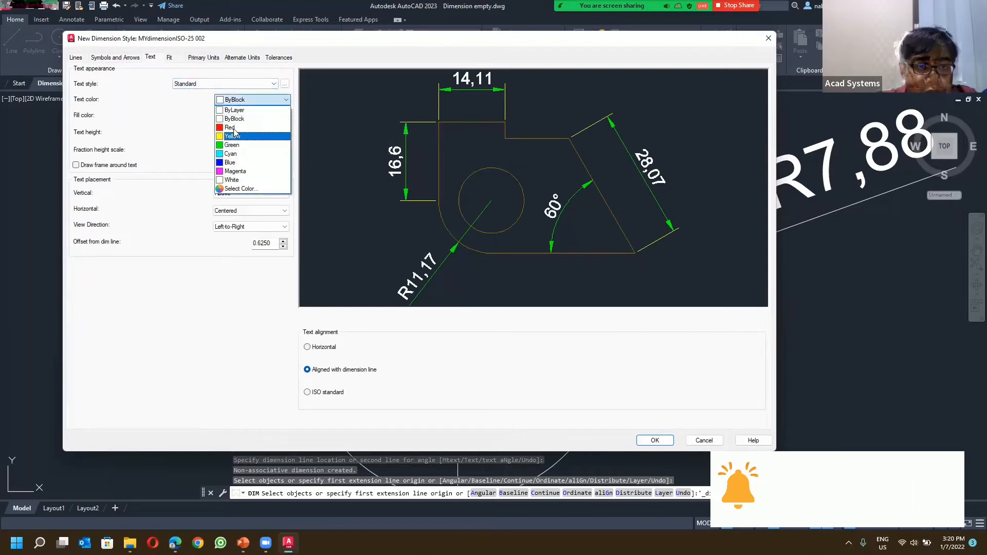
Step: Set the dimension text color of the MYdimensionISO-25 002 style to red, check its fit options and save the style
{"action": "left_click", "coordinate": [237, 128]}
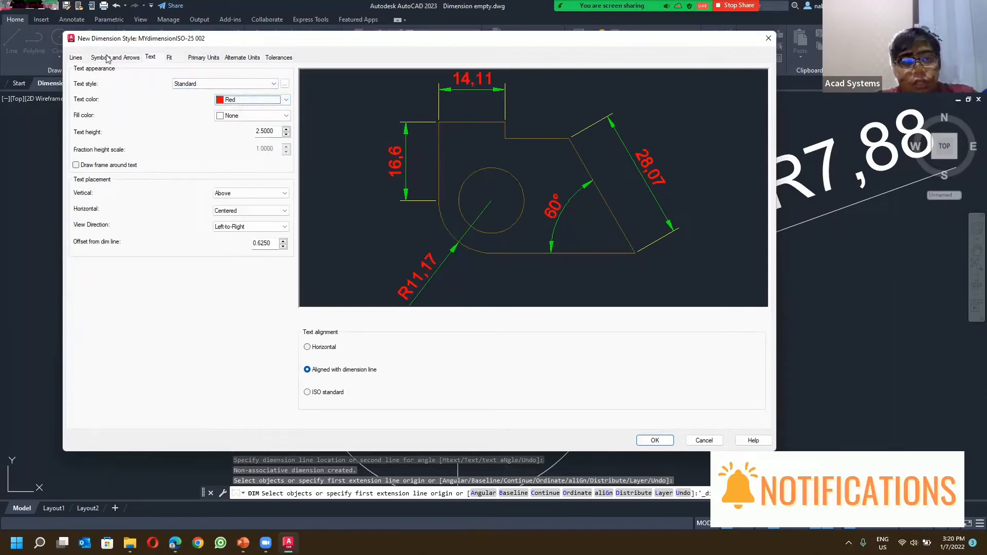
{"action": "left_click", "coordinate": [170, 58]}
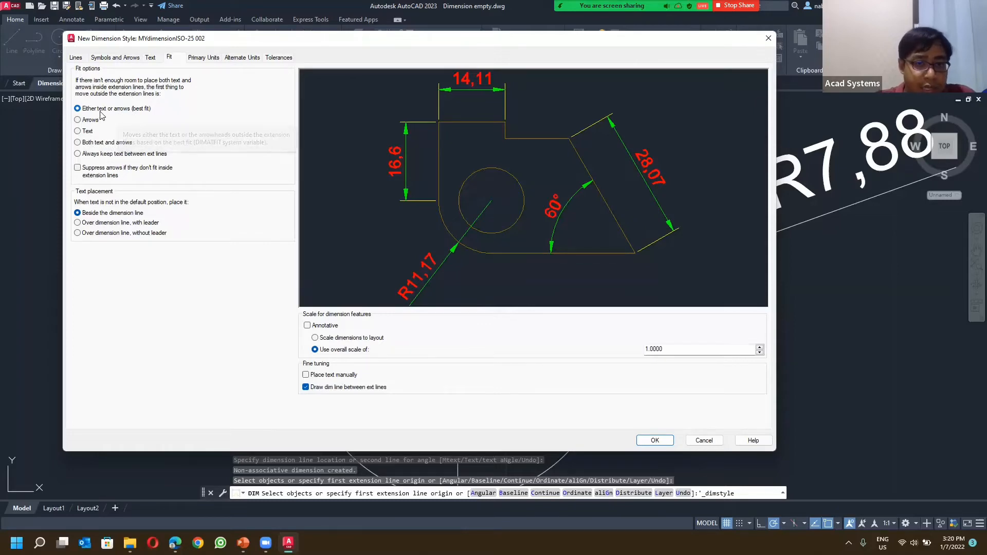
{"action": "left_click", "coordinate": [654, 440]}
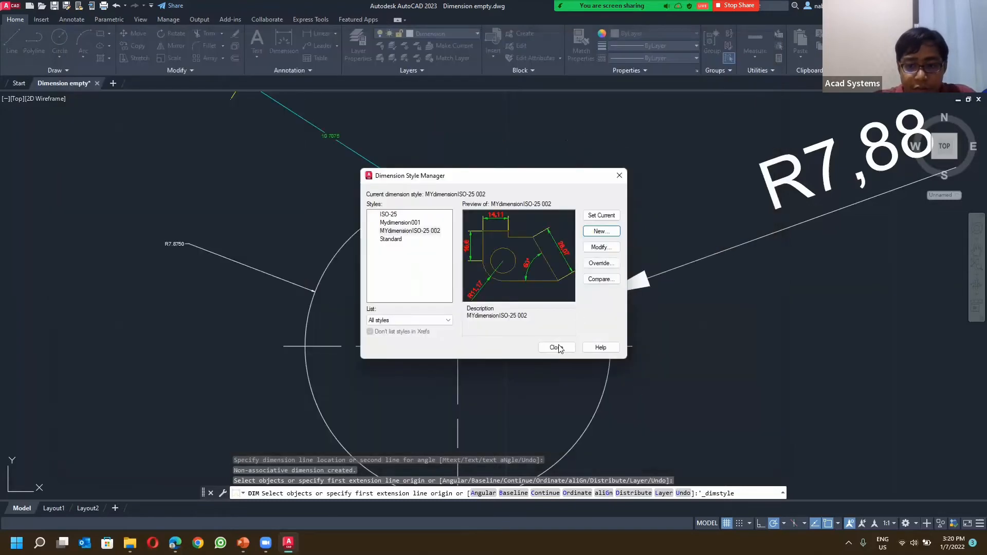
{"action": "left_click", "coordinate": [557, 346]}
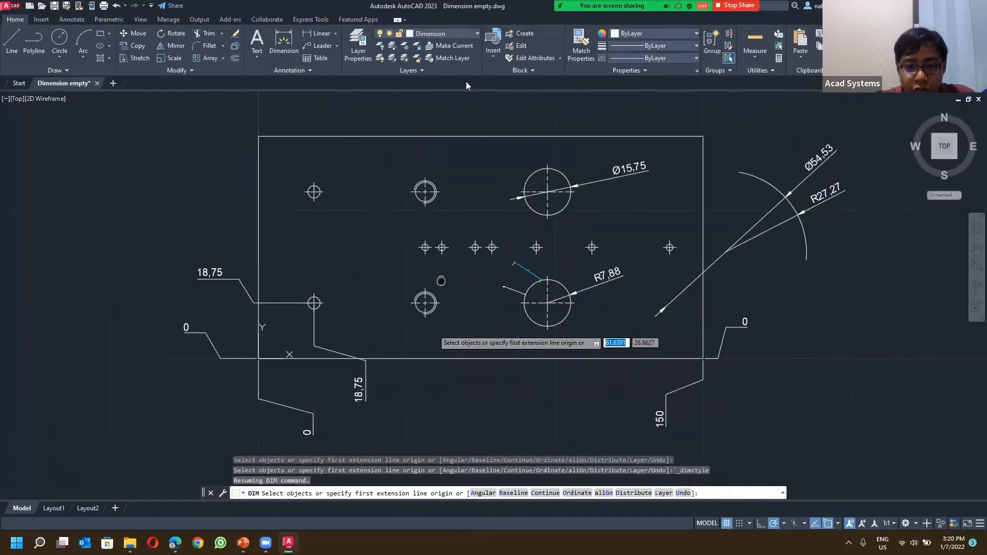
{"action": "scroll", "coordinate": [432, 308], "scroll_direction": "down", "scroll_amount": 5}
{"action": "scroll", "coordinate": [459, 391], "scroll_direction": "up", "scroll_amount": 3}
{"action": "scroll", "coordinate": [411, 375], "scroll_direction": "up", "scroll_amount": 4}
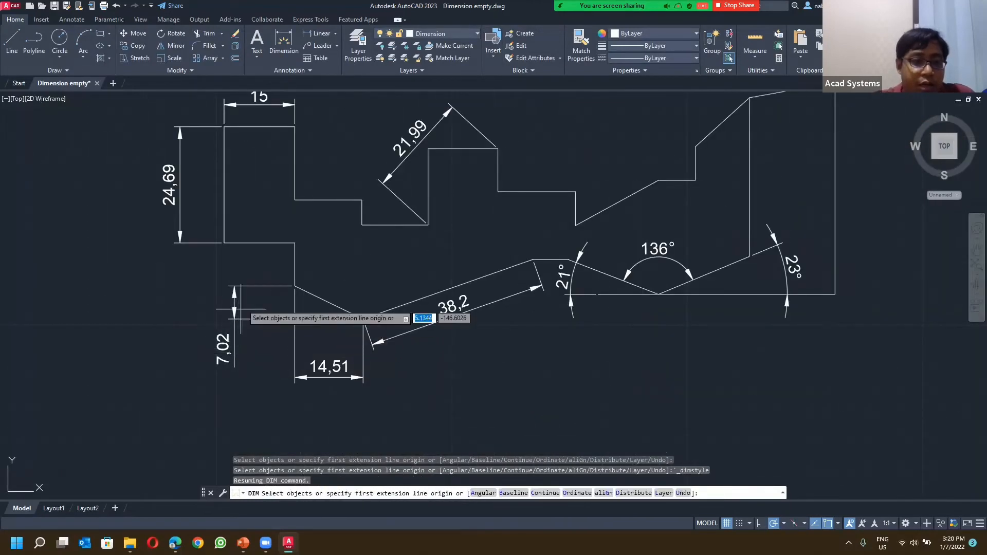
{"action": "type", "text": "c"}
{"action": "key", "text": "Return"}
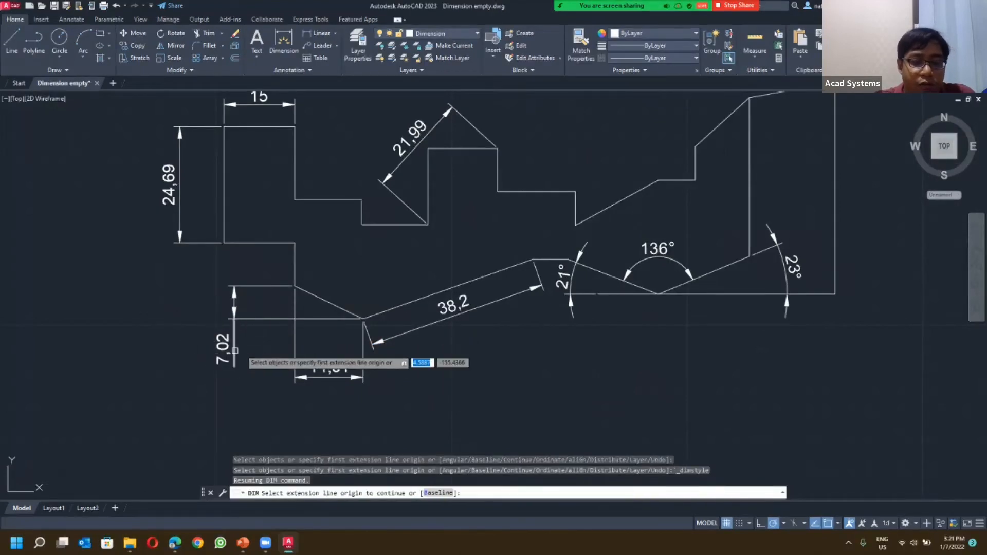
{"action": "key", "text": "Escape"}
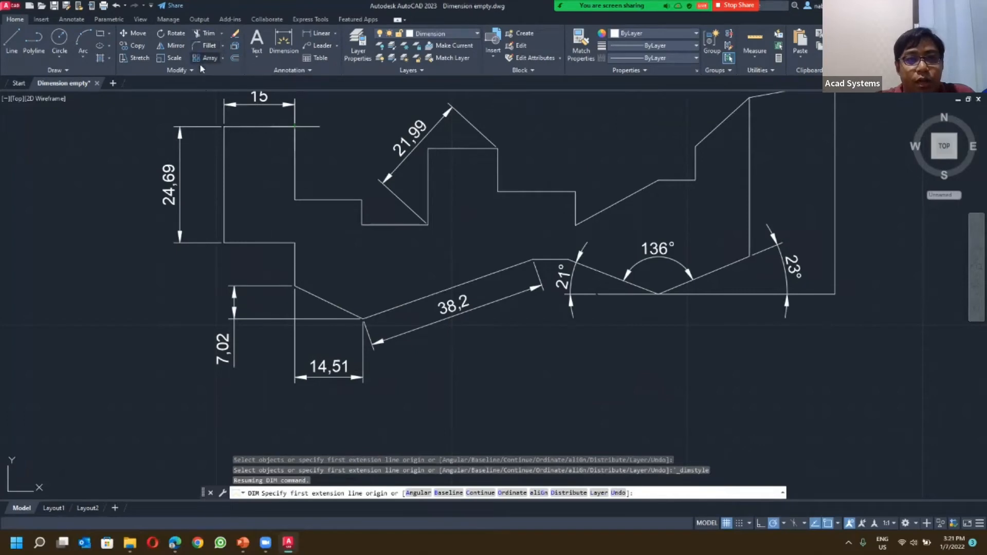
Step: Review the text and fit settings of the MYdimensionISO-25 002 style and preview Mydimension001 in the Dimension Style Manager
{"action": "scroll", "coordinate": [149, 199], "scroll_direction": "down", "scroll_amount": 4}
{"action": "middle_click_drag", "start_coordinate": [149, 200], "coordinate": [220, 191]}
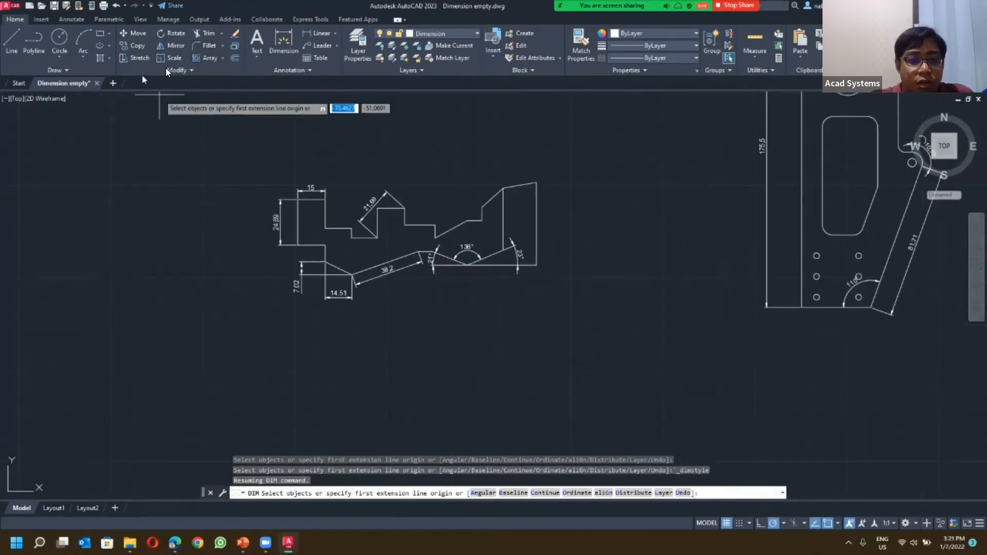
{"action": "left_click", "coordinate": [201, 70]}
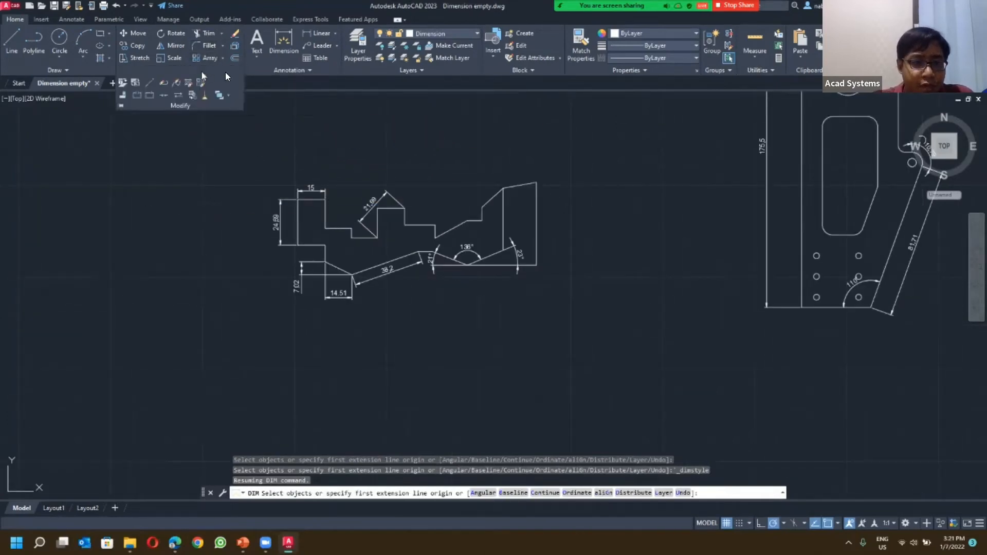
{"action": "left_click", "coordinate": [289, 70]}
{"action": "left_click", "coordinate": [252, 95]}
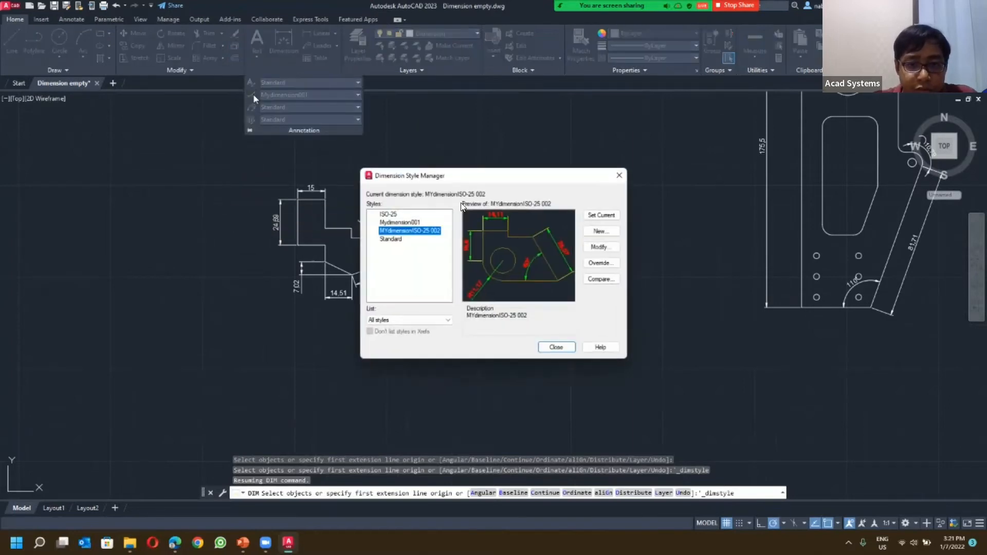
{"action": "left_click", "coordinate": [598, 246]}
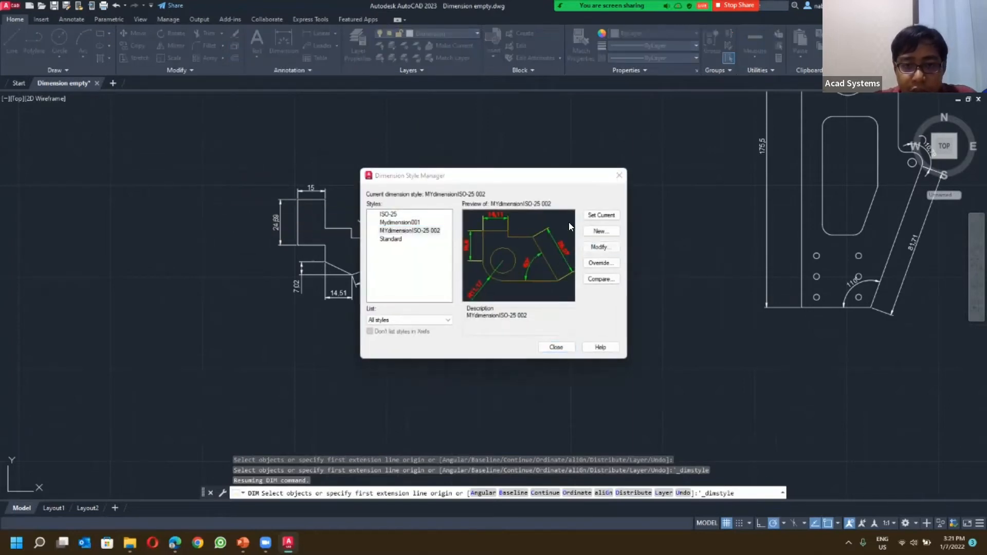
{"action": "left_click", "coordinate": [436, 156]}
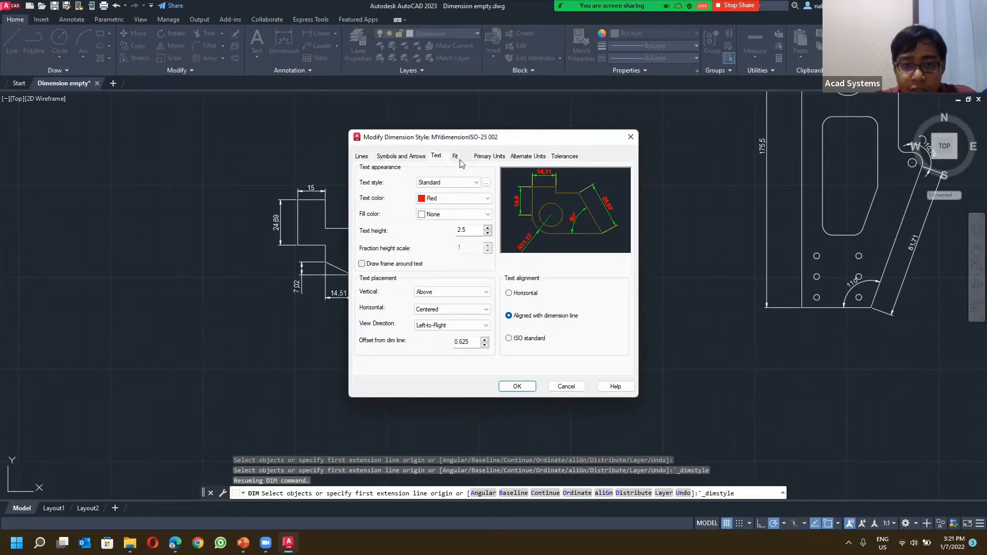
{"action": "left_click", "coordinate": [455, 157]}
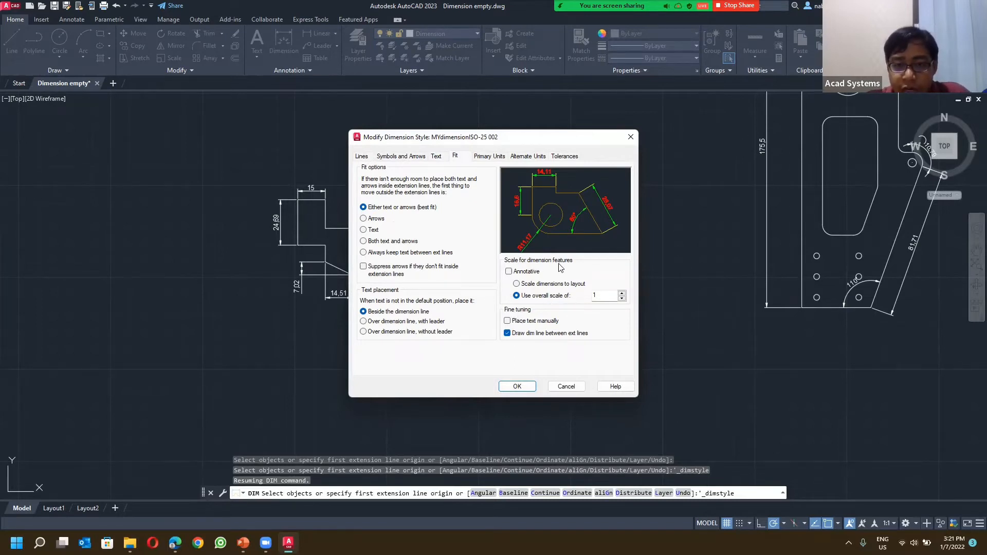
{"action": "left_click", "coordinate": [630, 137]}
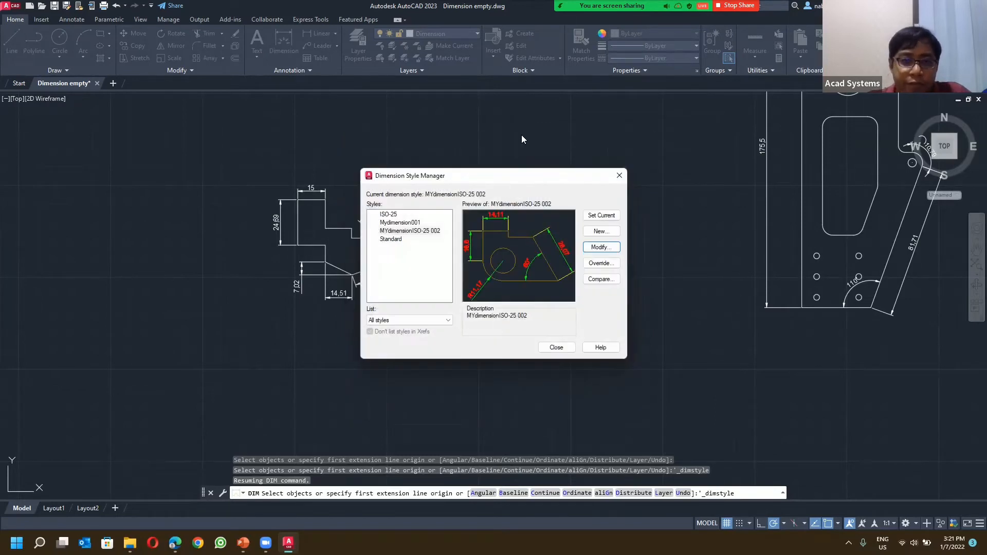
{"action": "left_click", "coordinate": [400, 223]}
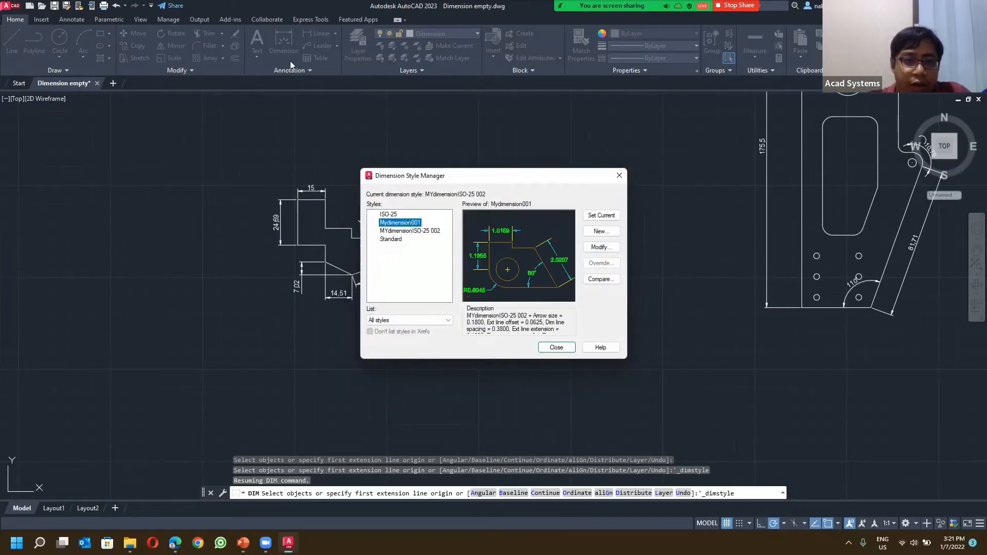
{"action": "left_click", "coordinate": [618, 177]}
Step: Try to make Mydimension001 the current dimension style while the dimension command is running
{"action": "left_click", "coordinate": [289, 70]}
{"action": "left_click", "coordinate": [286, 96]}
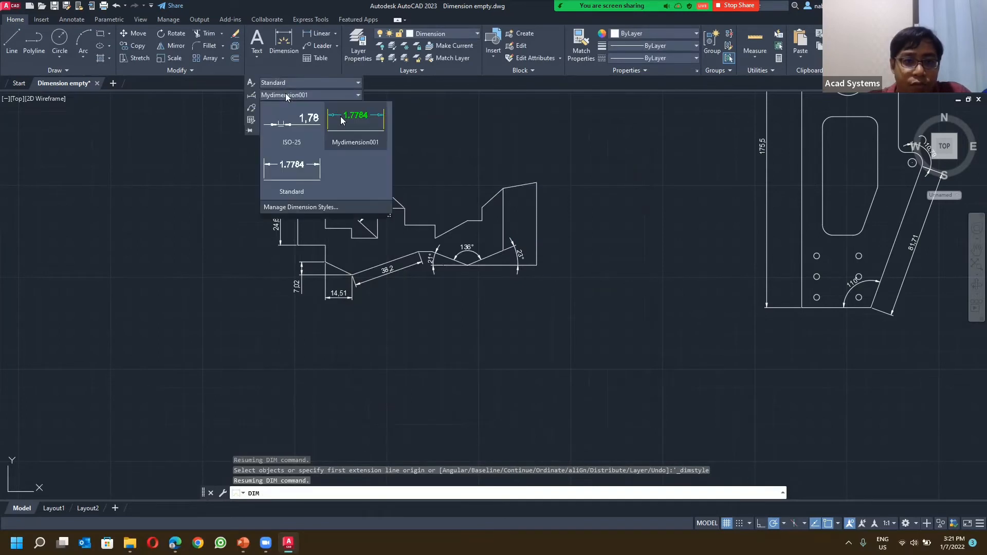
{"action": "left_click", "coordinate": [355, 134]}
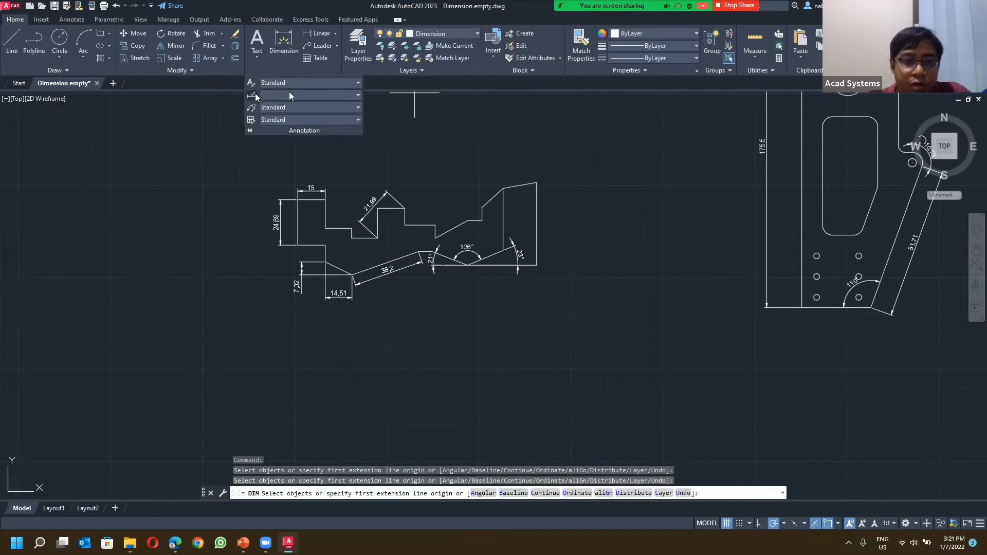
{"action": "left_click", "coordinate": [334, 95]}
{"action": "left_click", "coordinate": [360, 130]}
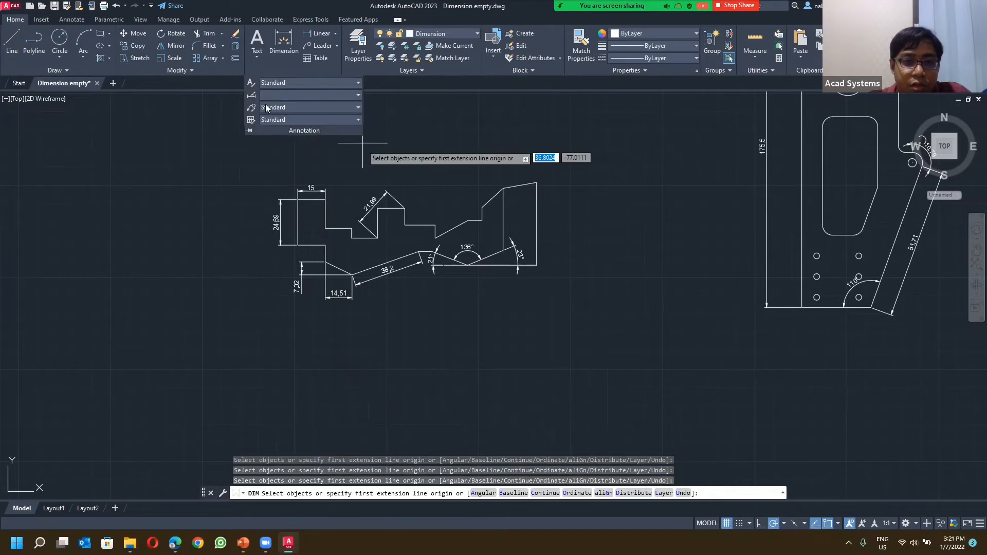
Step: Place an aligned dimension about 38 units long between two free points above the stepped profile's sloped end
{"action": "left_click", "coordinate": [434, 130]}
{"action": "left_click", "coordinate": [488, 175]}
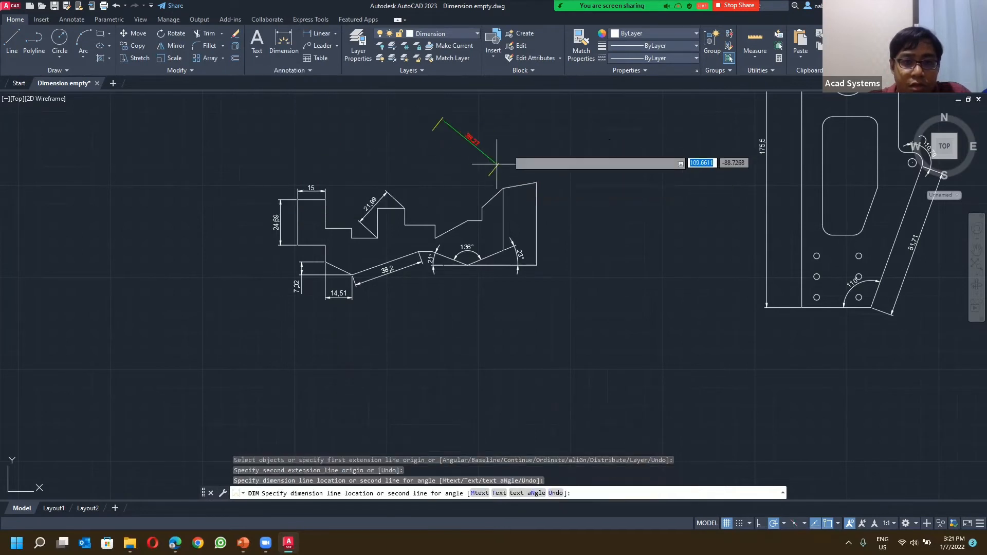
{"action": "left_click", "coordinate": [490, 118]}
Step: Try to switch the current dimension style to Standard during the running dimension command
{"action": "left_click", "coordinate": [290, 70]}
{"action": "left_click", "coordinate": [317, 98]}
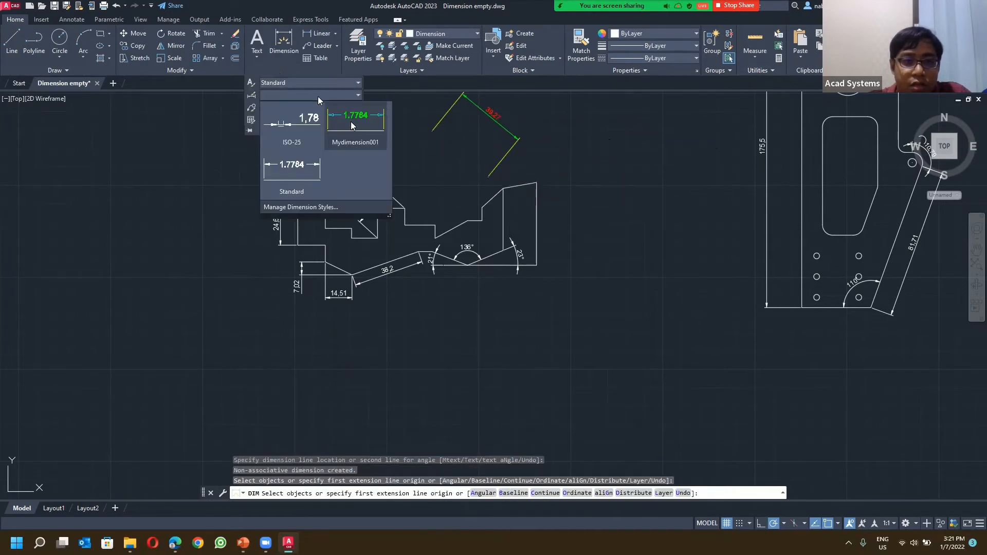
{"action": "left_click", "coordinate": [320, 99]}
{"action": "left_click", "coordinate": [296, 100]}
{"action": "left_click", "coordinate": [307, 178]}
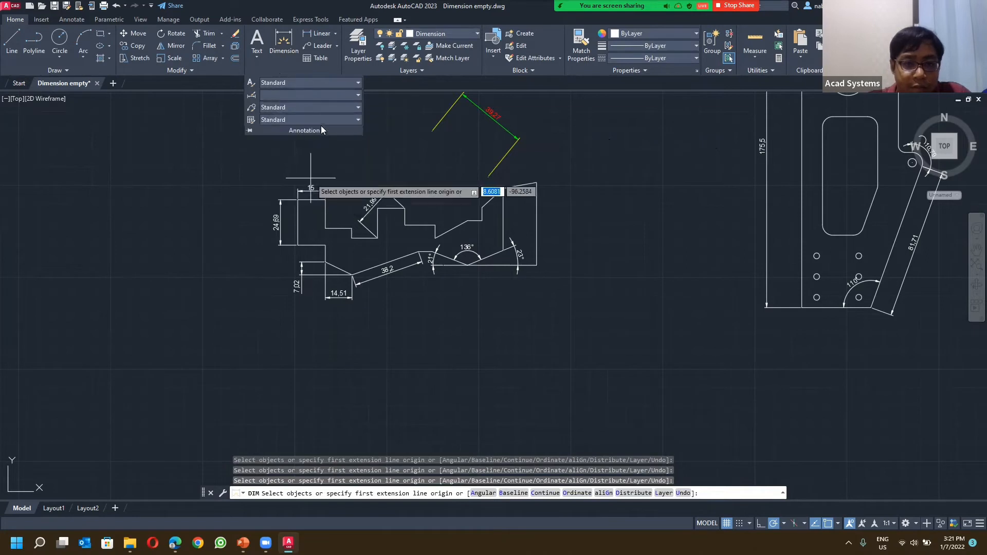
{"action": "left_click", "coordinate": [307, 97]}
{"action": "left_click", "coordinate": [300, 151]}
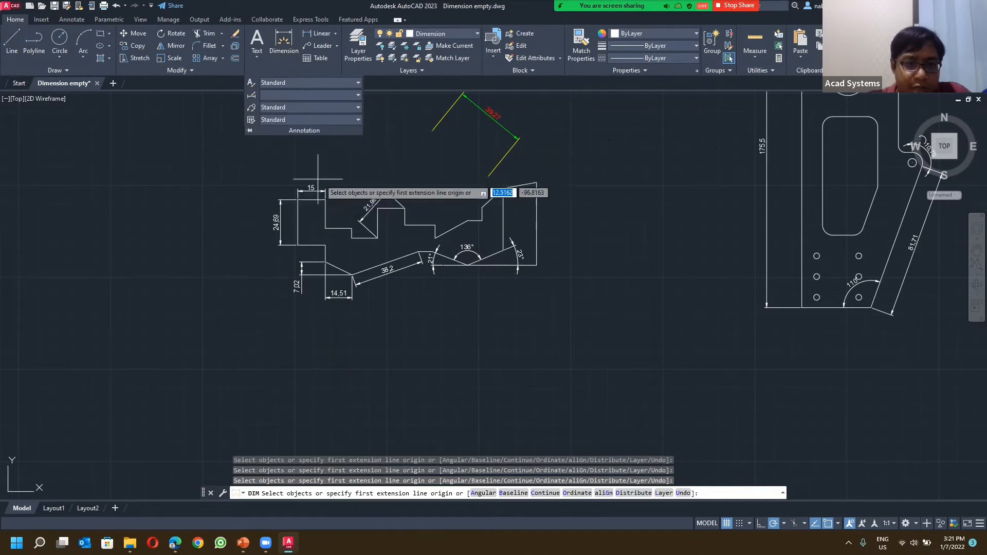
Step: Place a second aligned dimension about 46 units long above the middle of the stepped profile and end the dimension command
{"action": "left_click", "coordinate": [366, 165]}
{"action": "left_click", "coordinate": [447, 189]}
{"action": "left_click", "coordinate": [445, 154]}
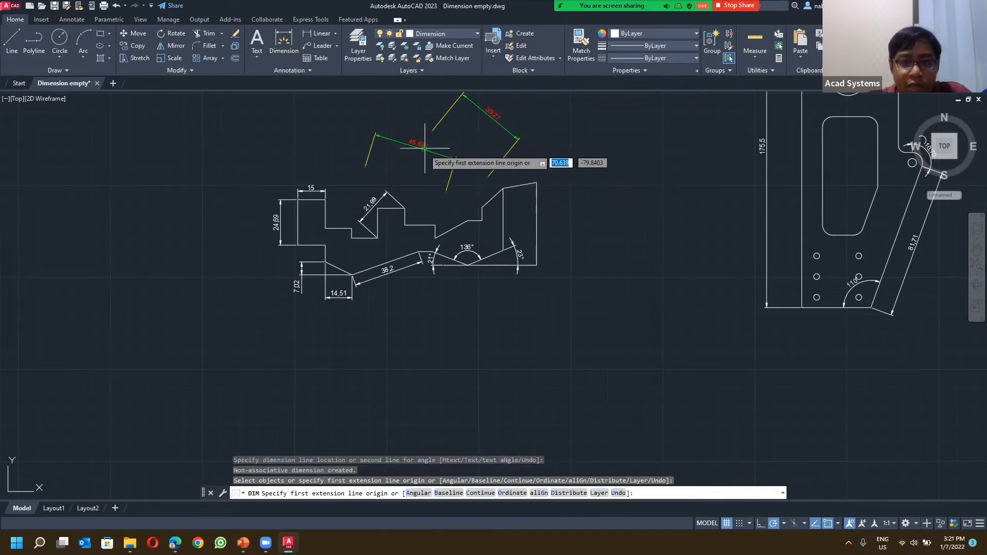
{"action": "scroll", "coordinate": [452, 161], "scroll_direction": "up", "scroll_amount": 2}
{"action": "scroll", "coordinate": [473, 150], "scroll_direction": "down", "scroll_amount": 6}
{"action": "mouse_move", "coordinate": [474, 149]}
{"action": "middle_mouse_down"}
{"action": "mouse_move", "coordinate": [426, 168]}
{"action": "mouse_move", "coordinate": [253, 161]}
{"action": "middle_mouse_up"}
{"action": "key", "text": "Escape"}
{"action": "key", "text": "Escape"}
{"action": "key", "text": "Escape"}
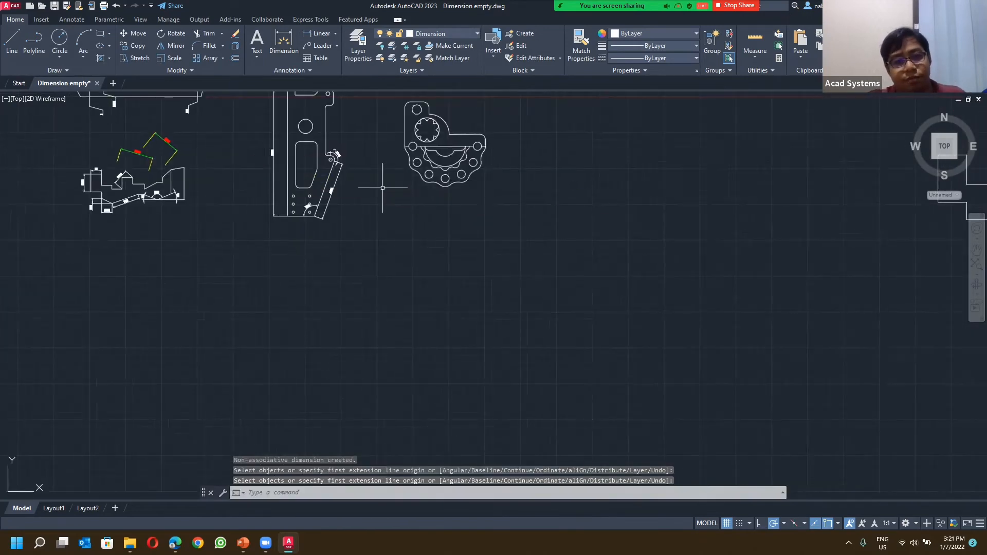
Step: Make Mydimension001 the current dimension style
{"action": "left_click", "coordinate": [286, 71]}
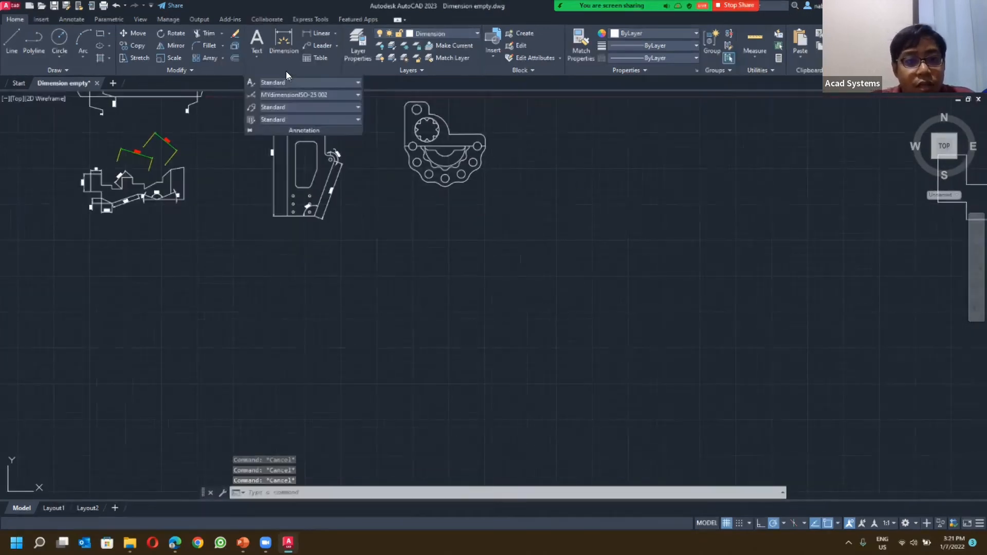
{"action": "left_click", "coordinate": [307, 94]}
{"action": "left_click", "coordinate": [373, 116]}
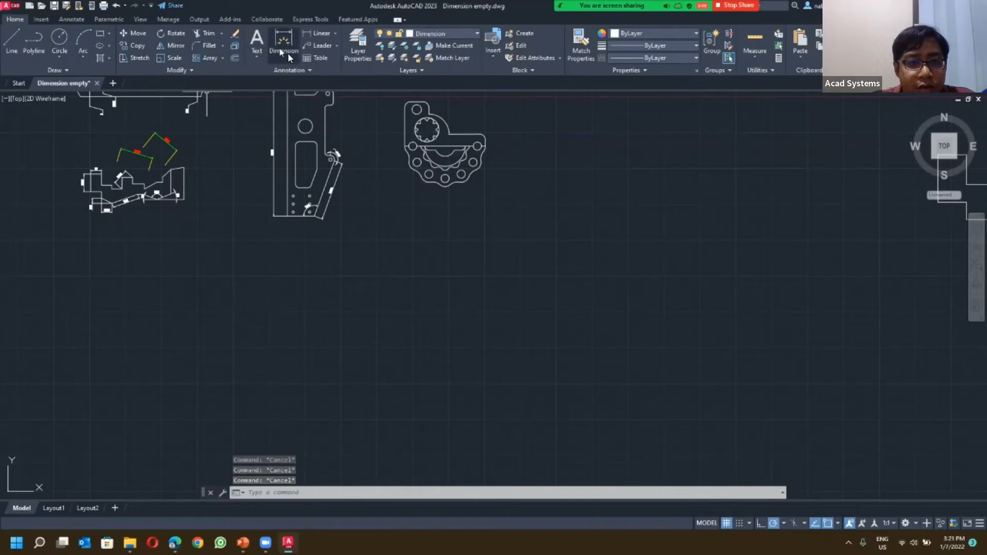
Step: Try out an aligned dimension in the Mydimension001 style between two free points in the empty area below the parts
{"action": "left_click", "coordinate": [287, 52]}
{"action": "left_click", "coordinate": [369, 264]}
{"action": "left_click", "coordinate": [467, 316]}
{"action": "scroll", "coordinate": [421, 228], "scroll_direction": "up", "scroll_amount": 5}
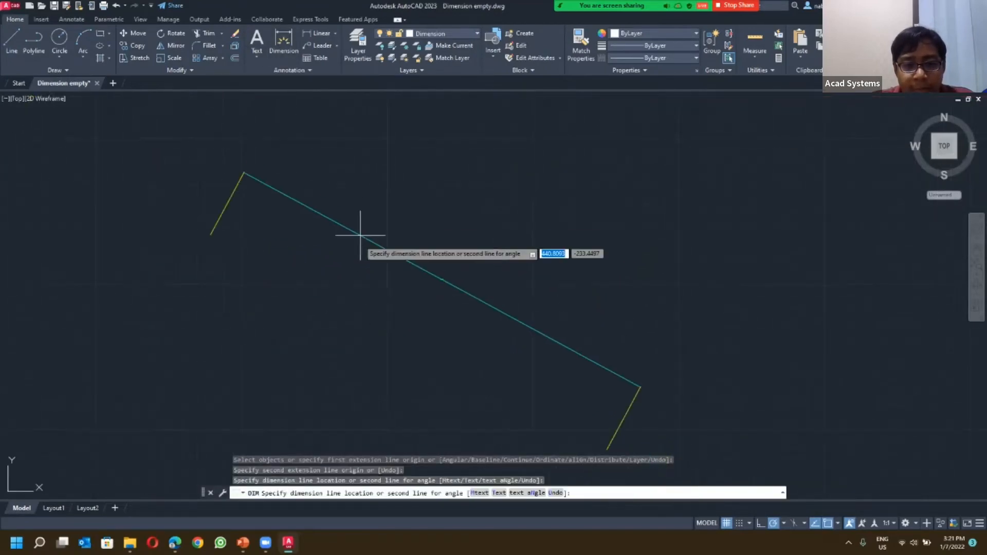
{"action": "key", "text": "Escape"}
Step: Open the Mydimension001 style for modification and review its line, arrow size and text height settings
{"action": "left_click", "coordinate": [287, 67]}
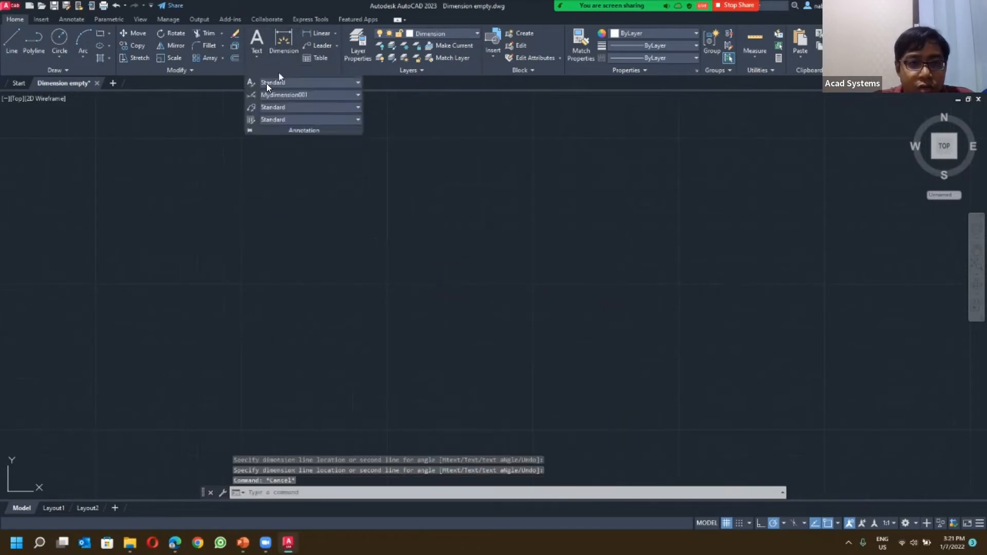
{"action": "left_click", "coordinate": [252, 95]}
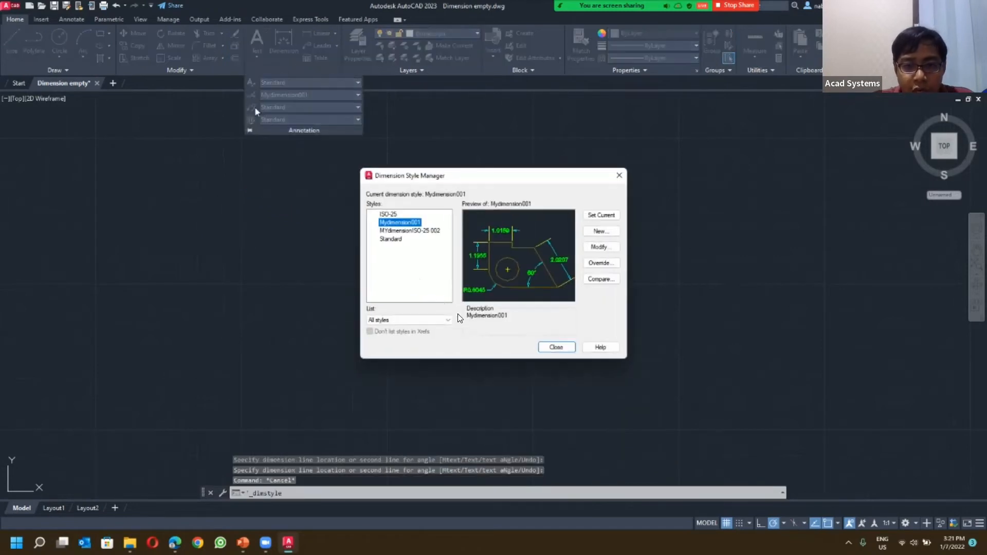
{"action": "left_click", "coordinate": [600, 247]}
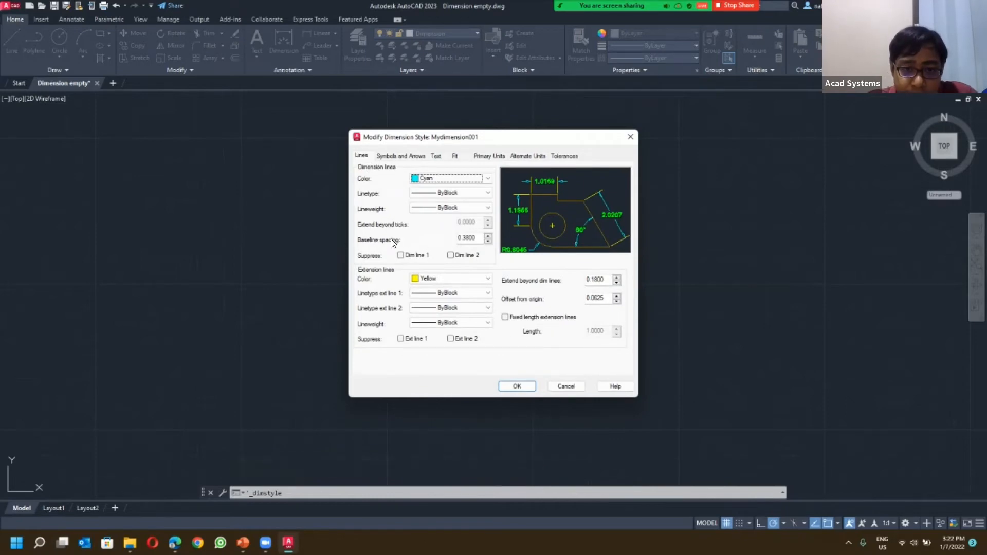
{"action": "left_click", "coordinate": [387, 157]}
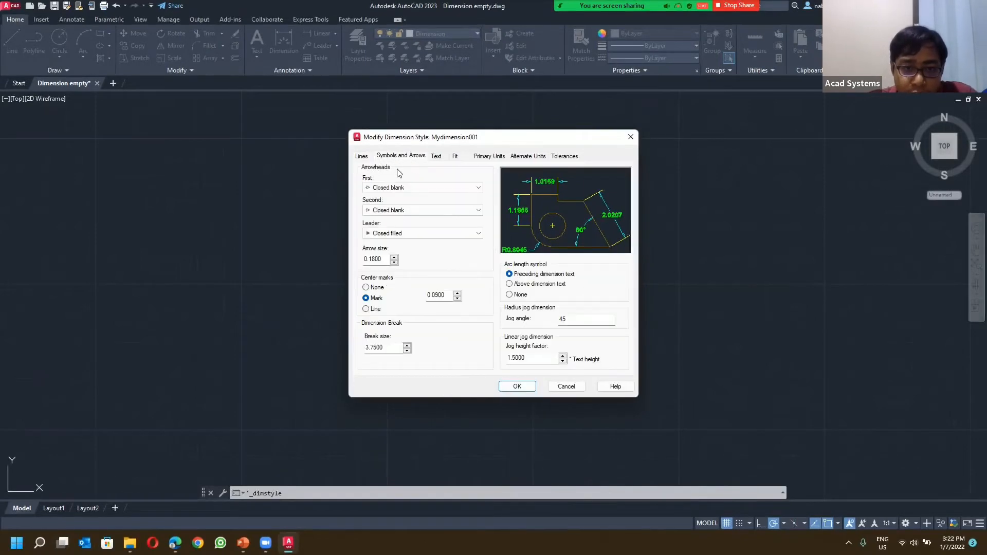
{"action": "double_click", "coordinate": [360, 259]}
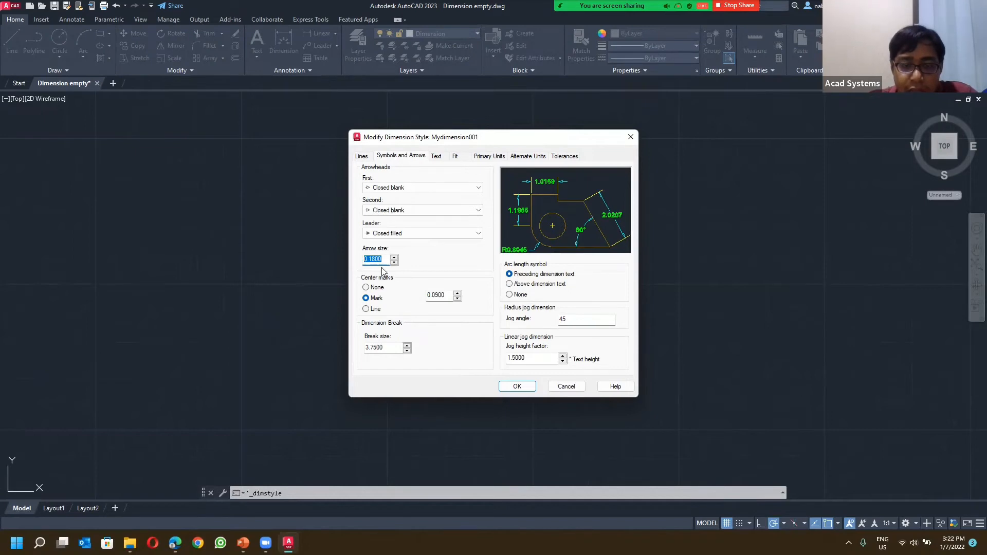
{"action": "left_click", "coordinate": [437, 157]}
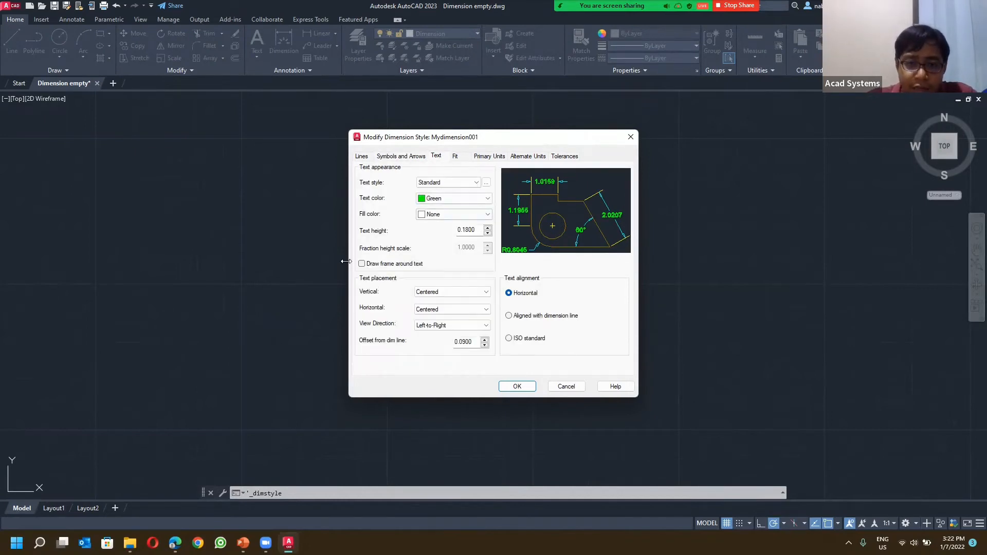
{"action": "double_click", "coordinate": [467, 230]}
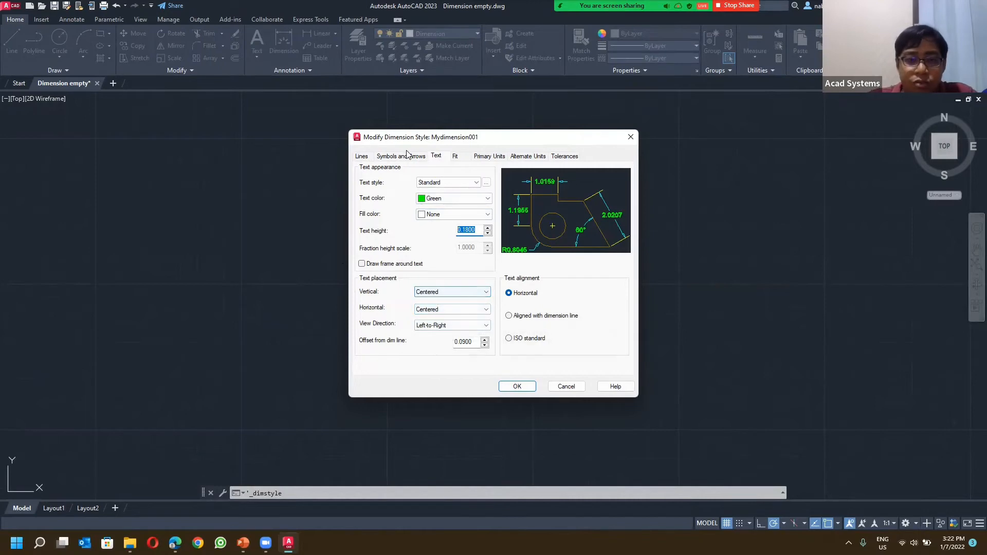
{"action": "left_click", "coordinate": [362, 156]}
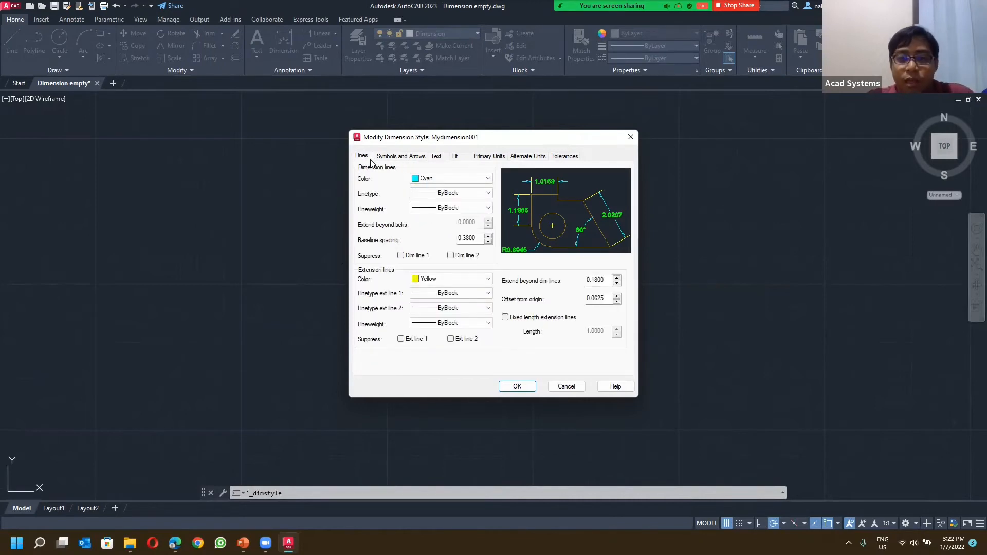
{"action": "left_click", "coordinate": [436, 158]}
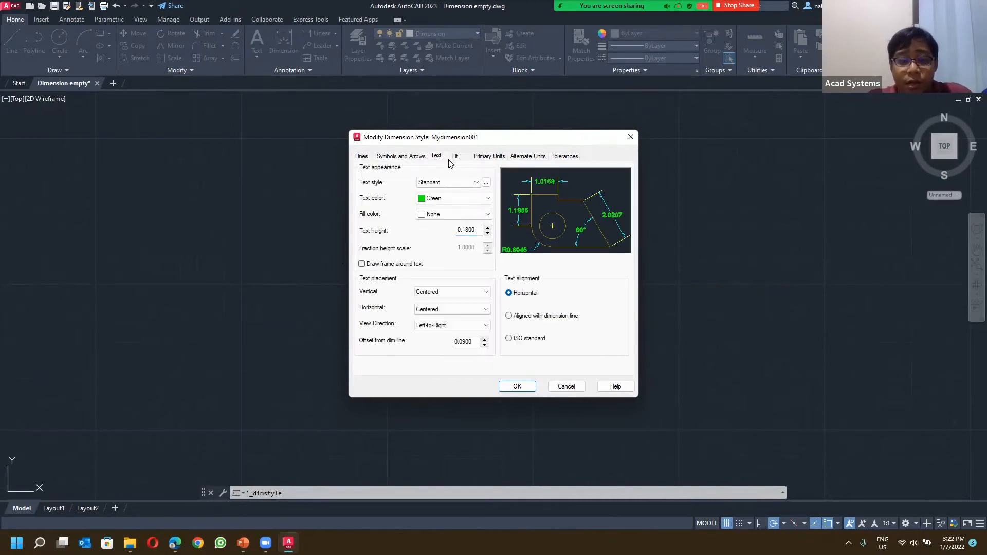
Step: Set the overall scale for dimension features in Mydimension001 to 10 and close the style manager
{"action": "left_click", "coordinate": [456, 156]}
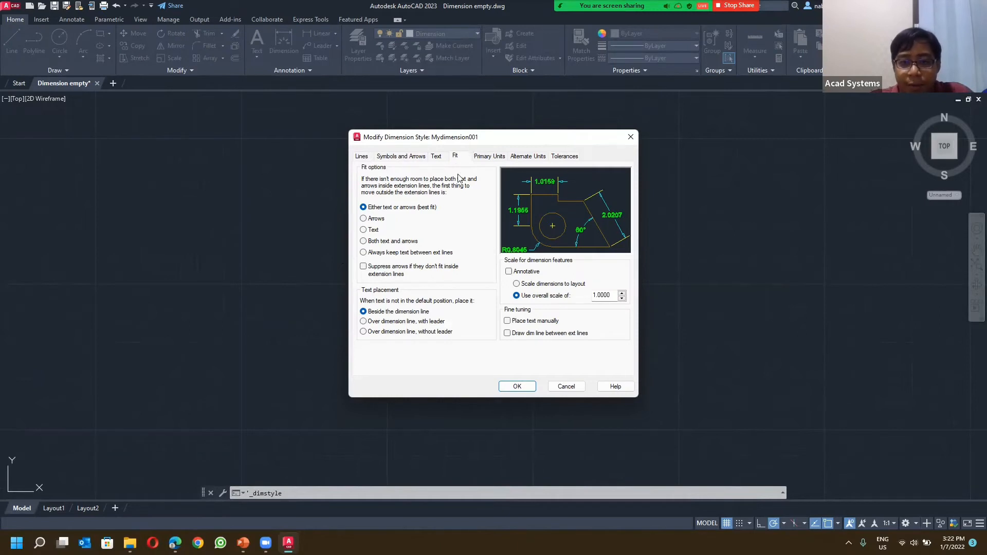
{"action": "double_click", "coordinate": [615, 294]}
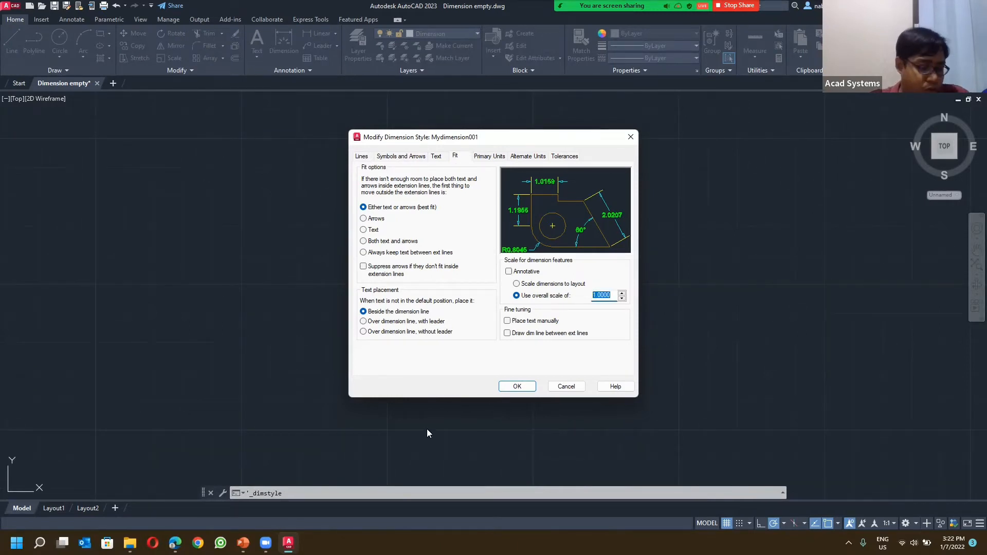
{"action": "type", "text": "10"}
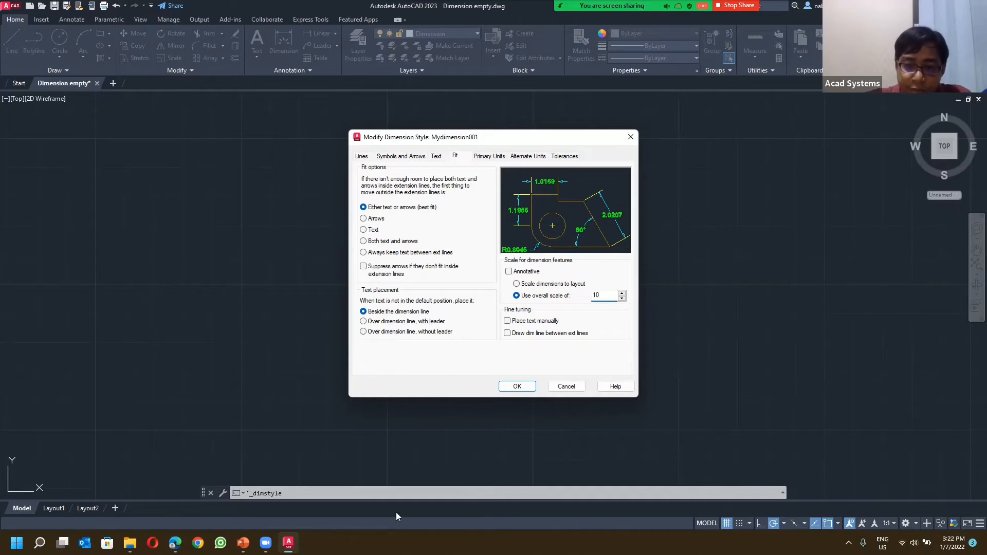
{"action": "left_click", "coordinate": [517, 386]}
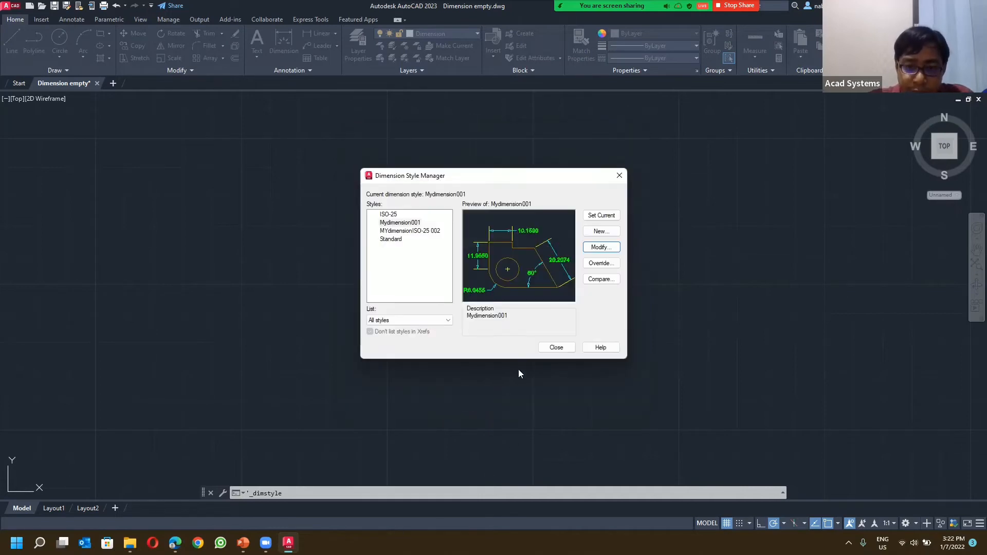
{"action": "left_click", "coordinate": [560, 349]}
Step: Examine the green aligned dimension beside the R7,88 circle to see how the scale change affects it
{"action": "scroll", "coordinate": [395, 275], "scroll_direction": "down", "scroll_amount": 6}
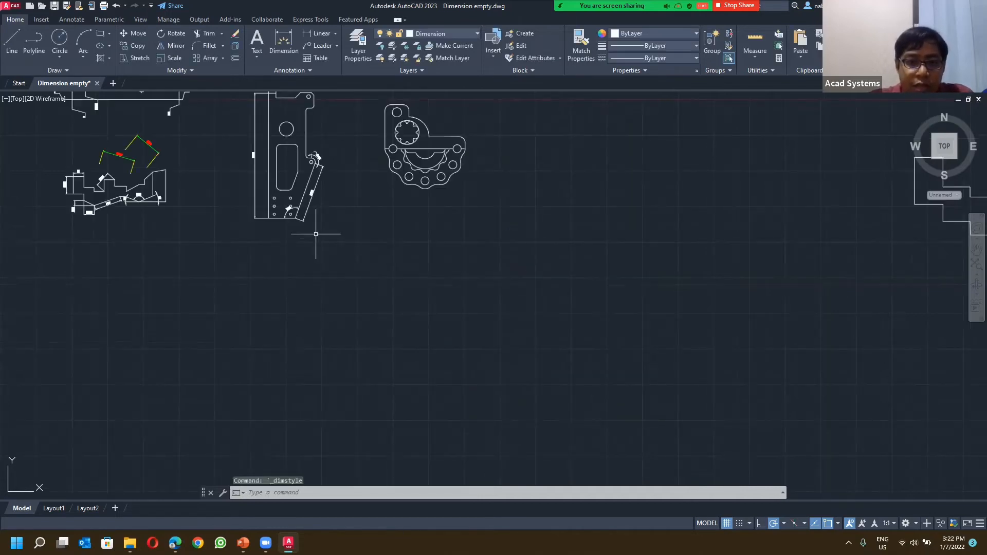
{"action": "middle_click_drag", "start_coordinate": [315, 234], "coordinate": [443, 377]}
{"action": "middle_click_drag", "start_coordinate": [343, 217], "coordinate": [359, 274]}
{"action": "scroll", "coordinate": [360, 274], "scroll_direction": "up", "scroll_amount": 10}
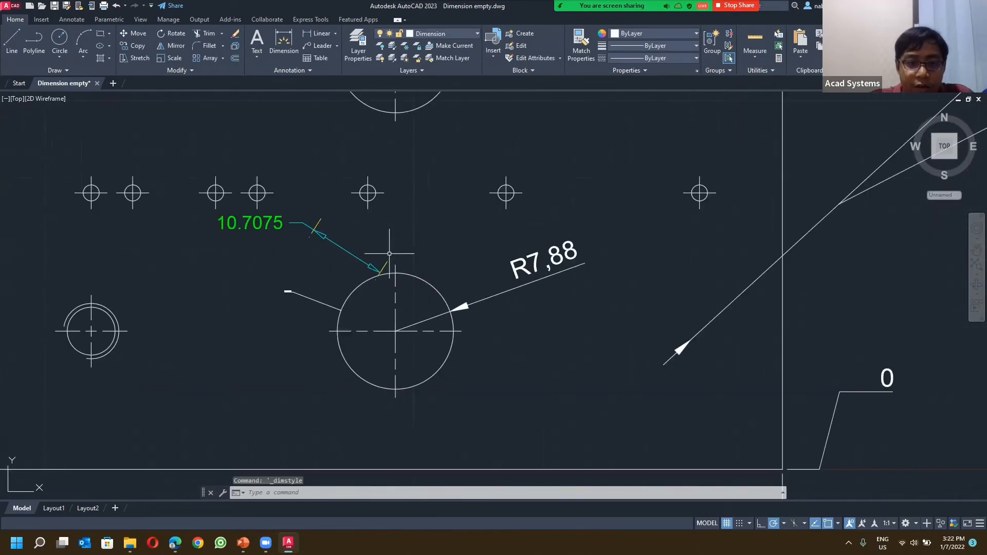
{"action": "scroll", "coordinate": [408, 244], "scroll_direction": "down", "scroll_amount": 4}
{"action": "scroll", "coordinate": [382, 254], "scroll_direction": "up", "scroll_amount": 2}
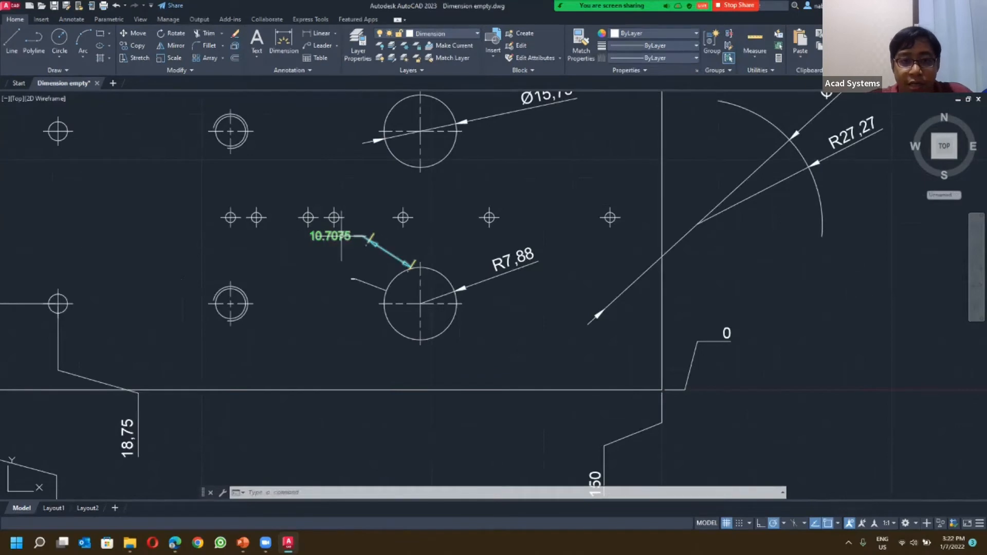
Step: Dimension the full length of the plate's lower edge in the Mydimension001 style, place it below the edge, and end the command
{"action": "left_click", "coordinate": [297, 71]}
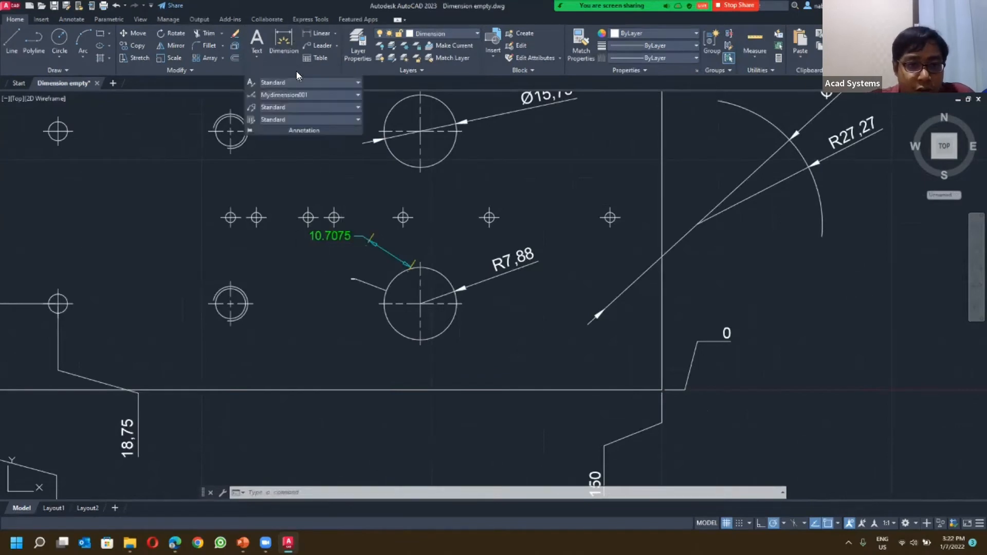
{"action": "left_click", "coordinate": [297, 95]}
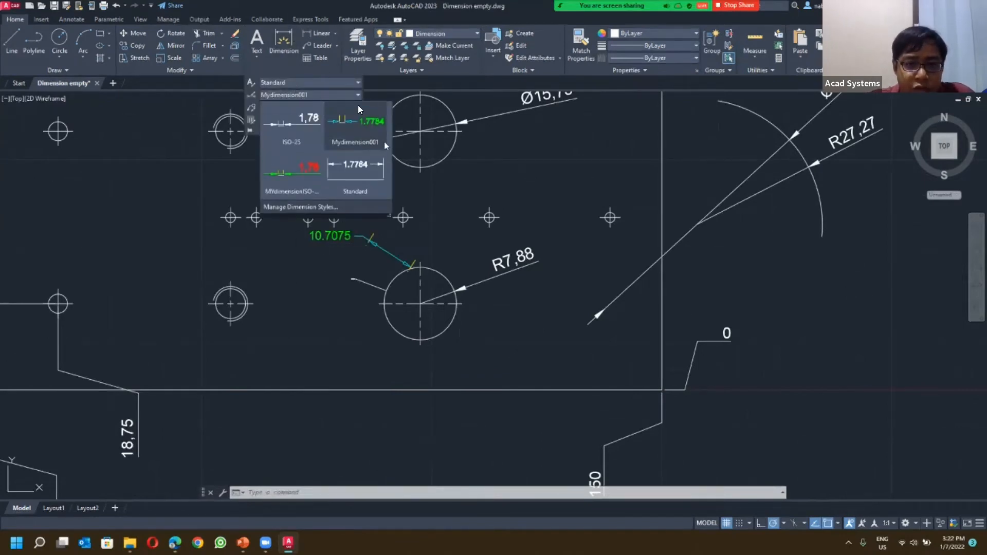
{"action": "left_click", "coordinate": [281, 51]}
{"action": "middle_click_drag", "start_coordinate": [280, 333], "coordinate": [329, 211]}
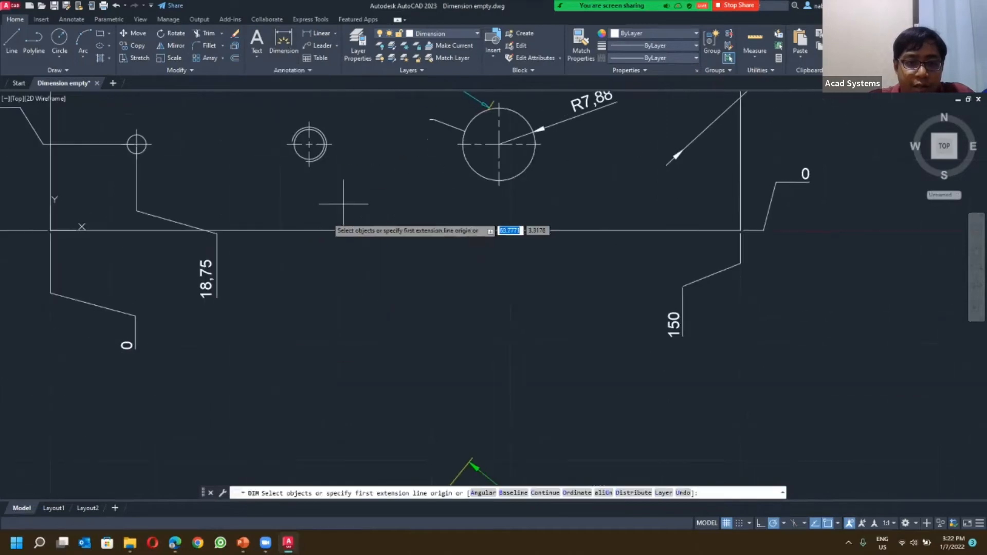
{"action": "left_click", "coordinate": [154, 230]}
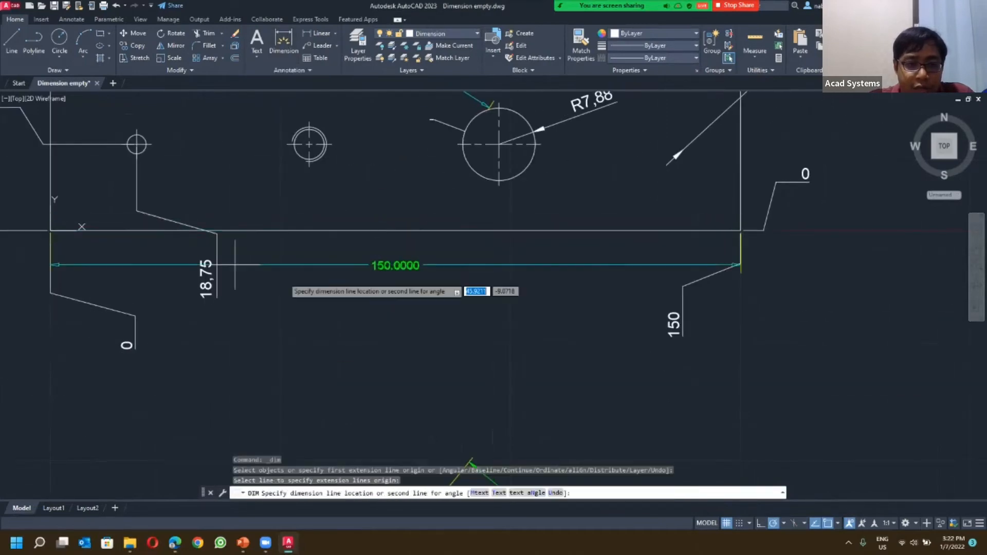
{"action": "left_click", "coordinate": [373, 293]}
{"action": "key", "text": "Escape"}
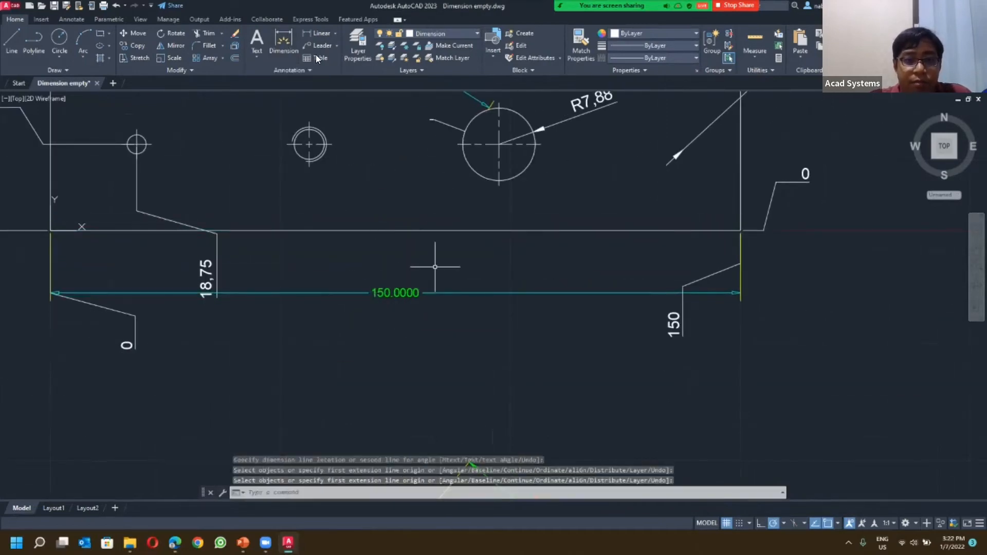
Step: Override the current Mydimension001 style with an overall scale of 20 and check the plate's lower-edge dimension
{"action": "left_click", "coordinate": [302, 71]}
{"action": "left_click", "coordinate": [250, 95]}
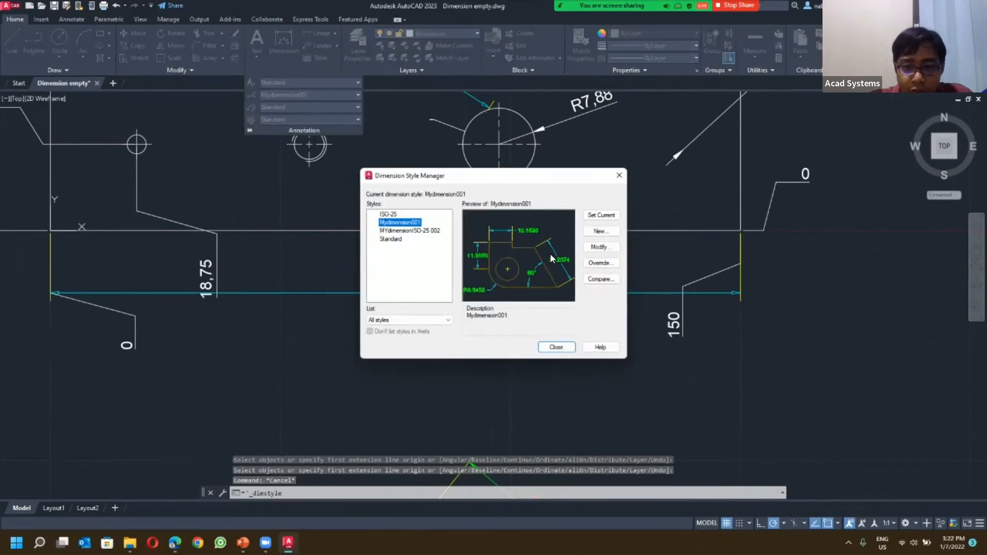
{"action": "left_click", "coordinate": [596, 263]}
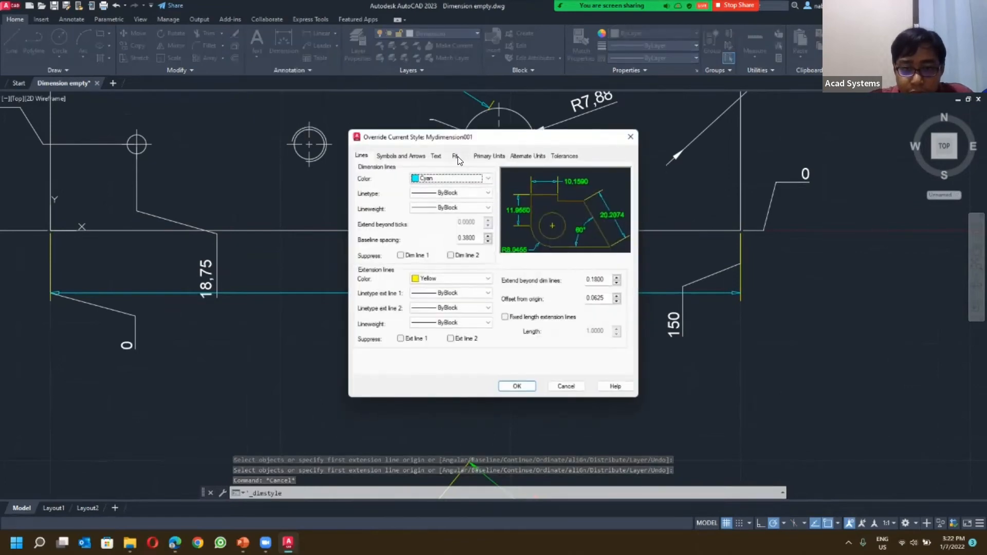
{"action": "left_click", "coordinate": [454, 155]}
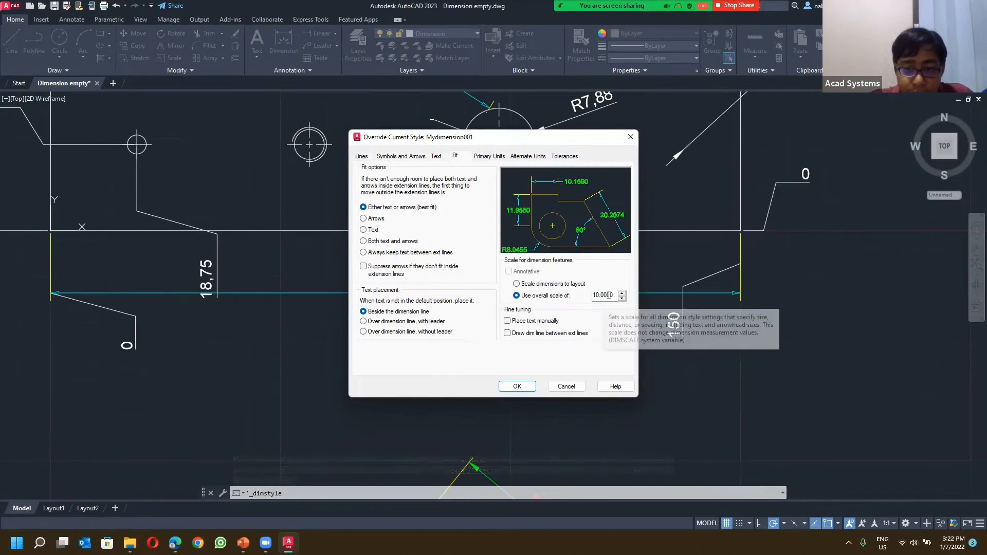
{"action": "left_click_drag", "start_coordinate": [613, 295], "coordinate": [530, 303]}
{"action": "type", "text": "20"}
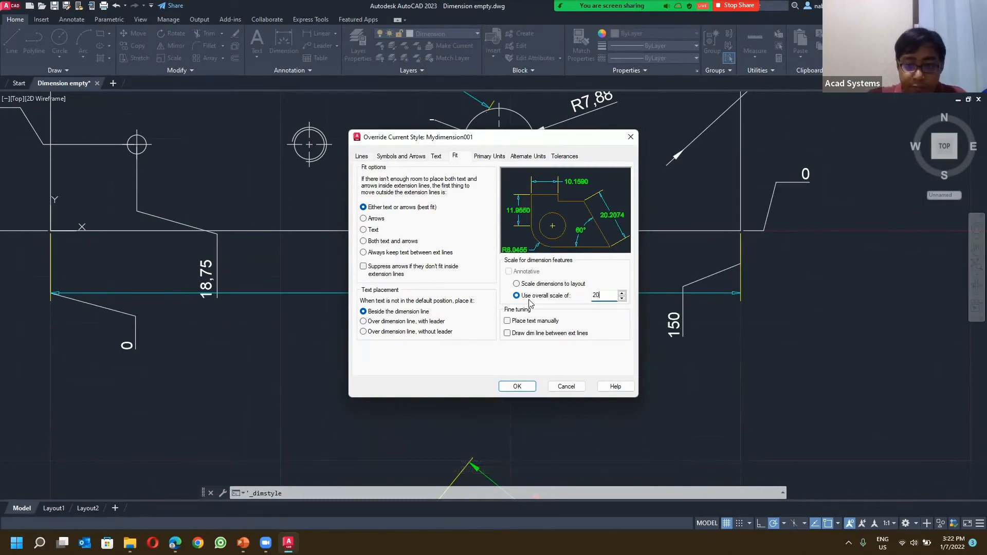
{"action": "left_click", "coordinate": [517, 387]}
{"action": "left_click", "coordinate": [556, 348]}
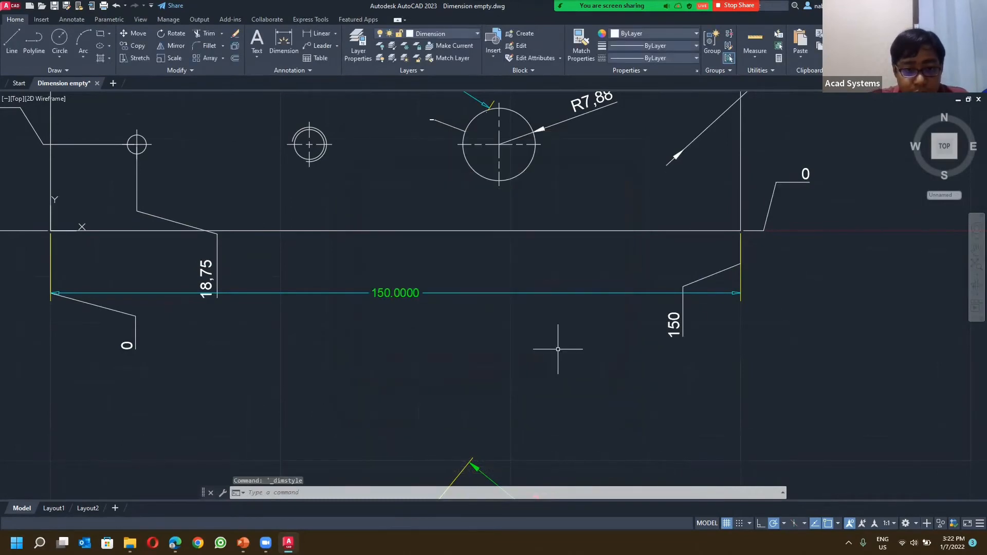
{"action": "left_click", "coordinate": [373, 295]}
{"action": "key", "text": "Escape"}
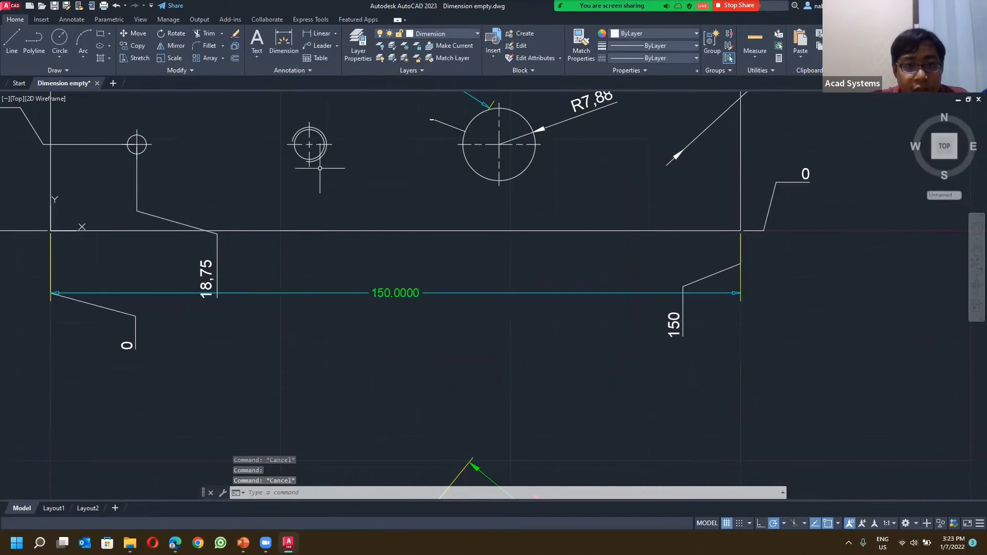
Step: Review the style override, and modify the base Mydimension001 style to use an overall scale of 20
{"action": "left_click", "coordinate": [308, 70]}
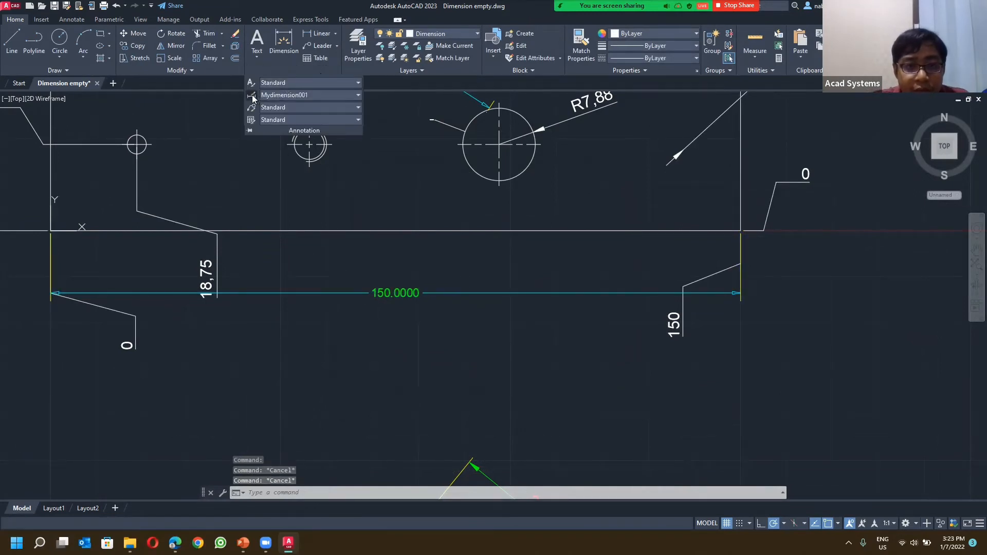
{"action": "left_click", "coordinate": [251, 95]}
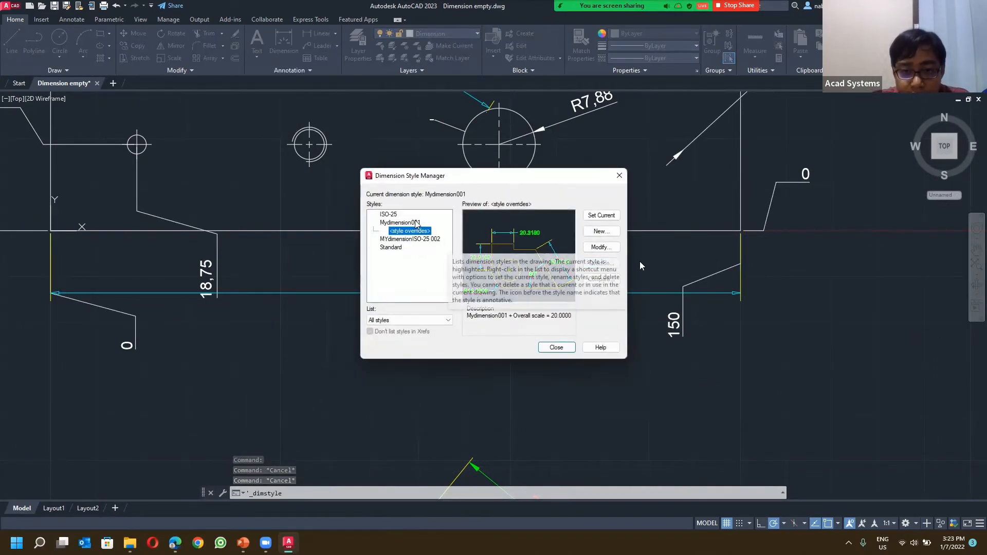
{"action": "left_click", "coordinate": [586, 263]}
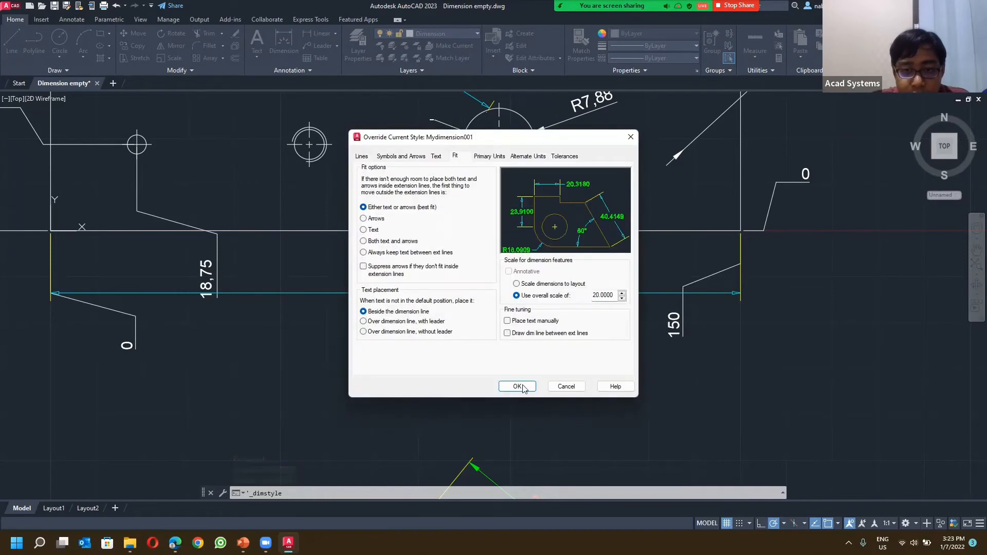
{"action": "left_click", "coordinate": [522, 387]}
{"action": "left_click", "coordinate": [411, 224]}
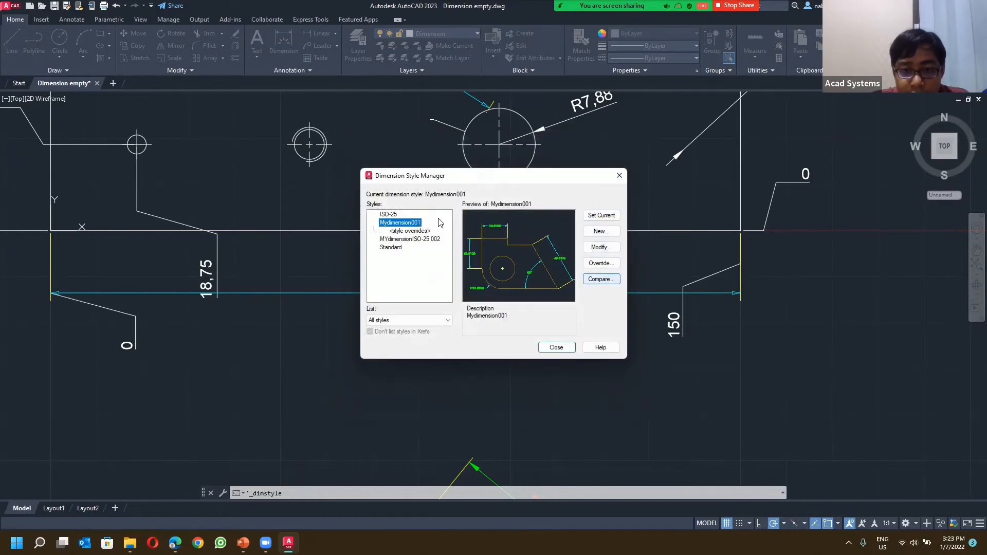
{"action": "left_click", "coordinate": [598, 248]}
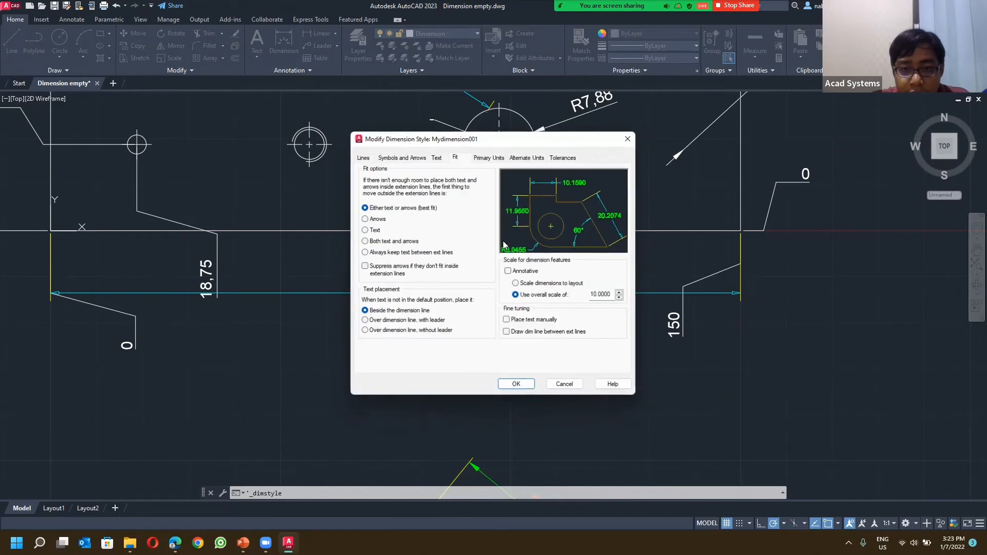
{"action": "double_click", "coordinate": [617, 295]}
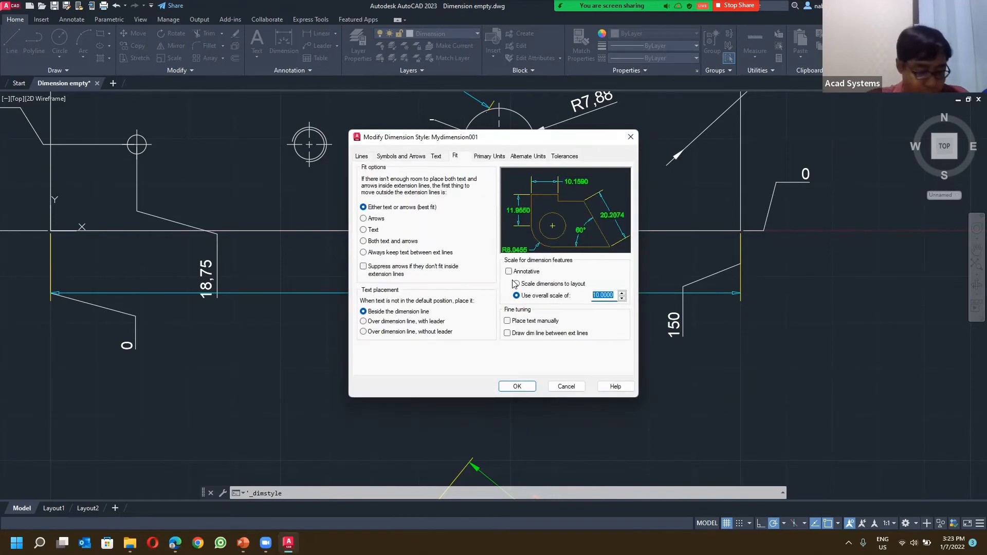
{"action": "type", "text": "20"}
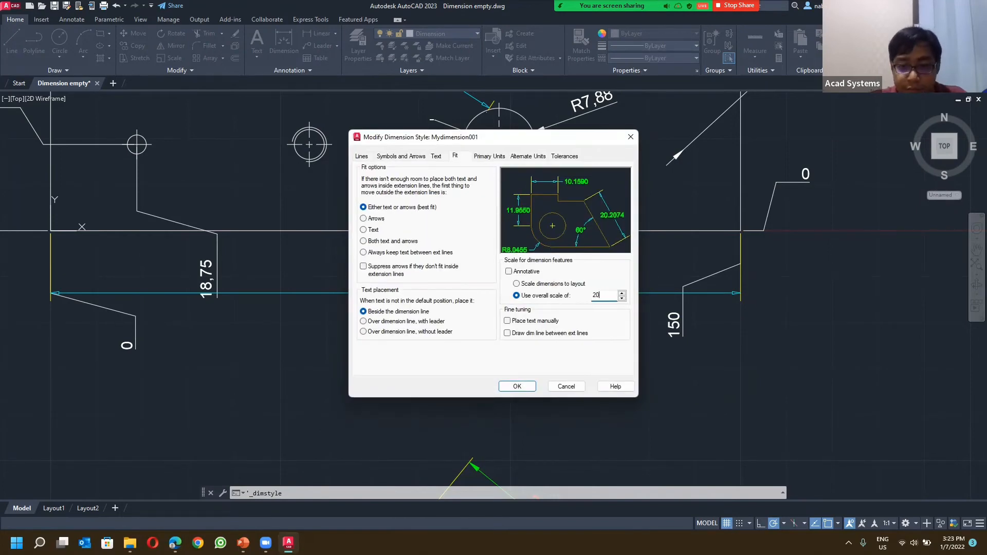
{"action": "left_click", "coordinate": [516, 387]}
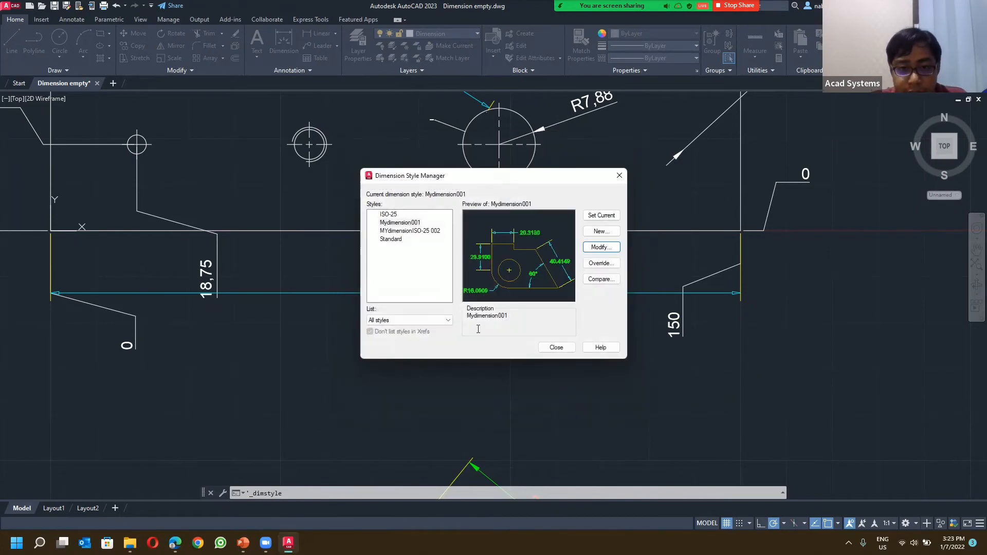
Step: Close the style manager and compare the plate's lower-edge dimension by undoing and redoing the last dimension style change
{"action": "left_click", "coordinate": [553, 354]}
{"action": "scroll", "coordinate": [317, 226], "scroll_direction": "down", "scroll_amount": 2}
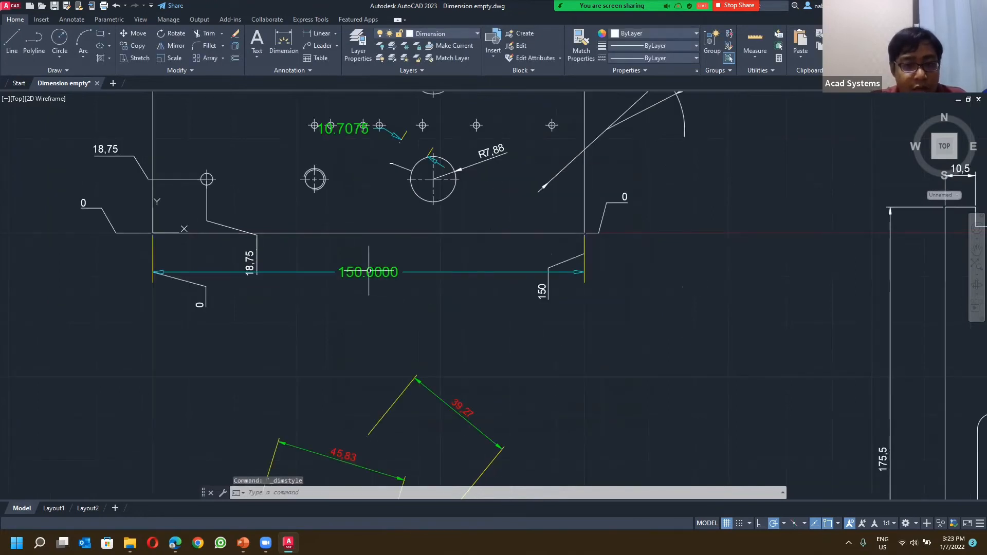
{"action": "scroll", "coordinate": [312, 196], "scroll_direction": "up", "scroll_amount": 2}
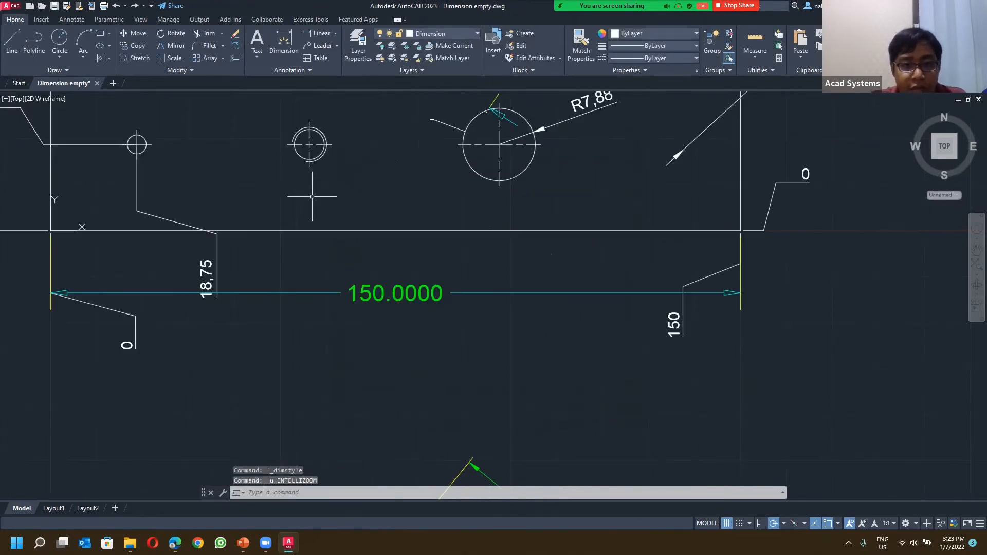
{"action": "key", "text": "ctrl+z"}
{"action": "key", "text": "ctrl+y"}
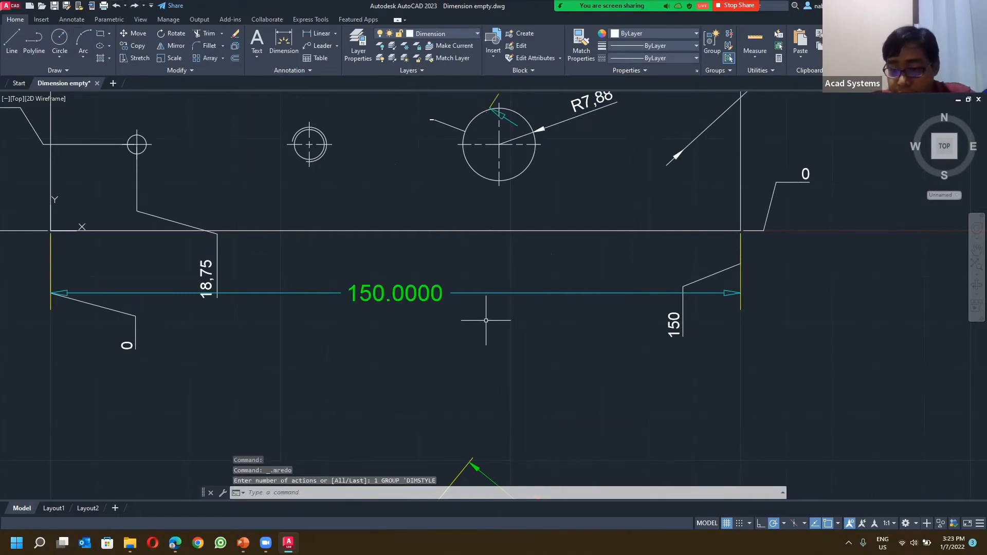
{"action": "scroll", "coordinate": [337, 206], "scroll_direction": "down", "scroll_amount": 2}
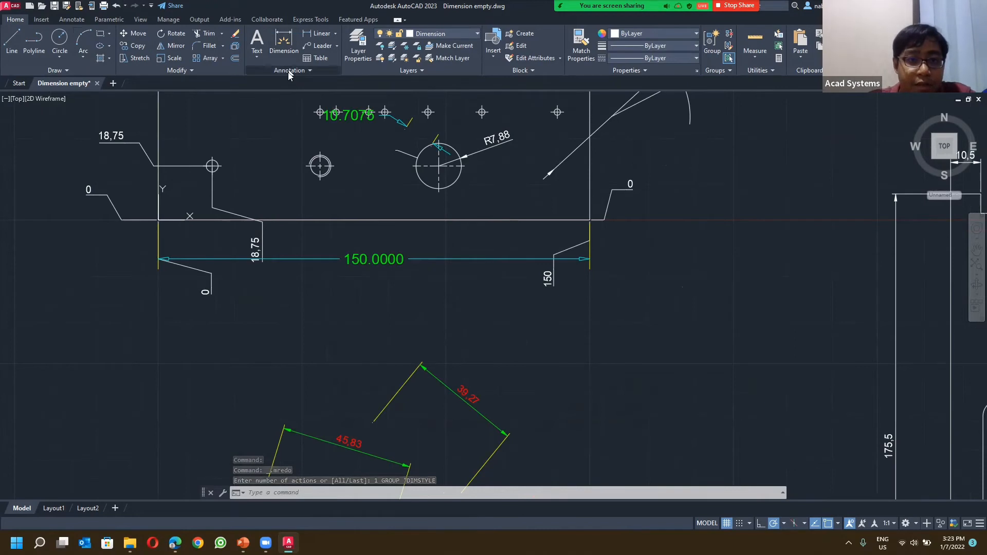
Step: Open the primary units settings of the Mydimension001 style for modification and enlarge the dialog for a bigger preview
{"action": "left_click", "coordinate": [289, 71]}
{"action": "left_click", "coordinate": [260, 101]}
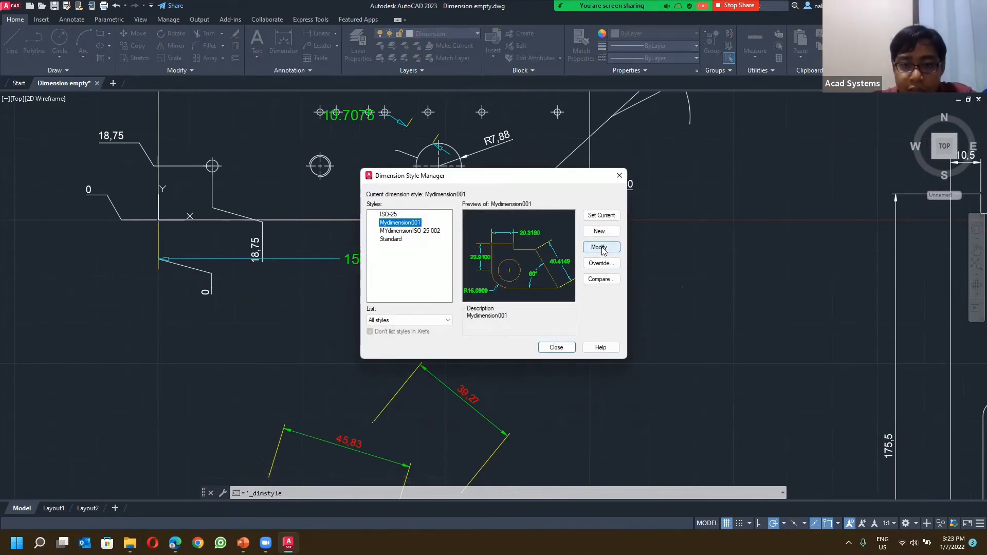
{"action": "left_click", "coordinate": [601, 247]}
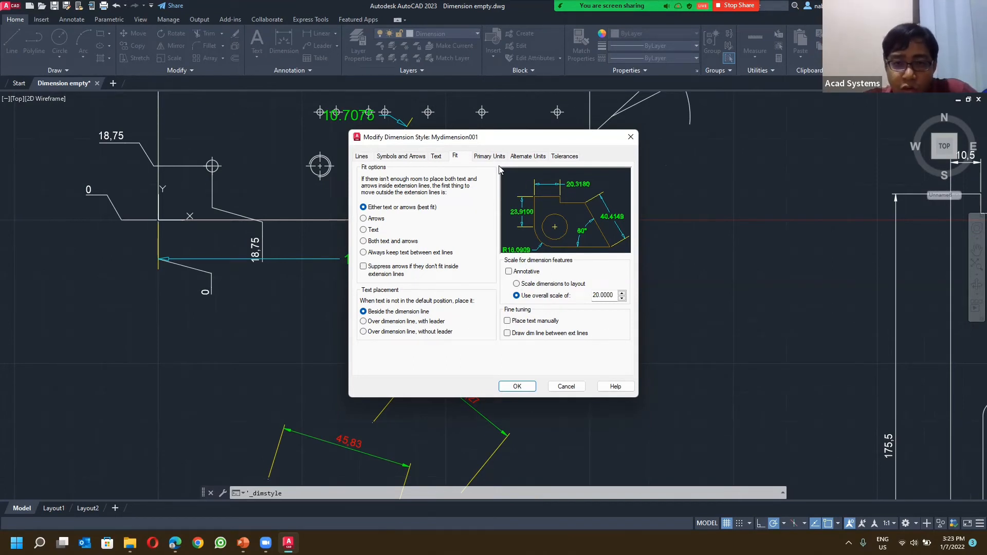
{"action": "left_click", "coordinate": [489, 156]}
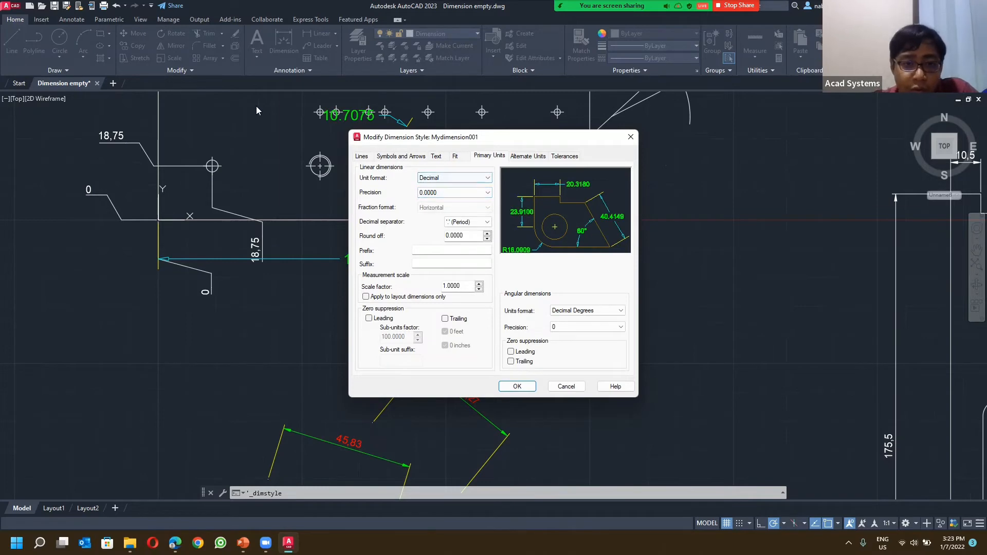
{"action": "left_click_drag", "start_coordinate": [452, 137], "coordinate": [160, 28]}
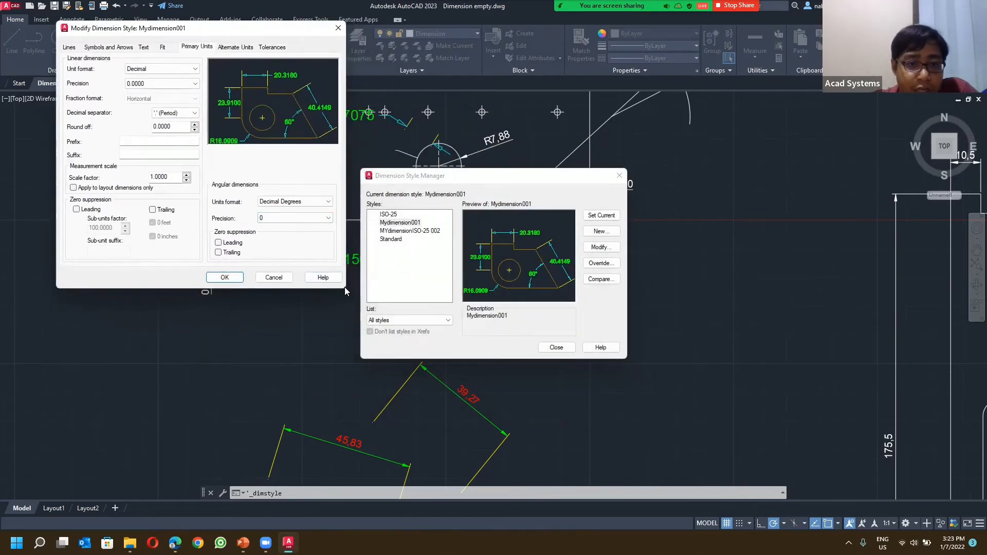
{"action": "left_click_drag", "start_coordinate": [344, 289], "coordinate": [838, 477]}
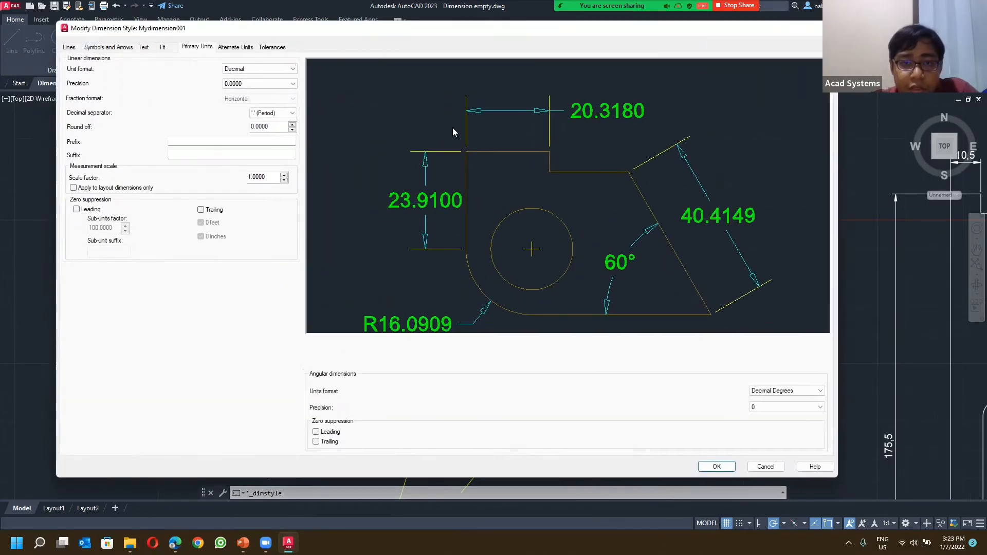
Step: Preview the Scientific, Engineering and Architectural unit formats for linear dimensions, and return the format to Decimal
{"action": "left_click", "coordinate": [251, 70]}
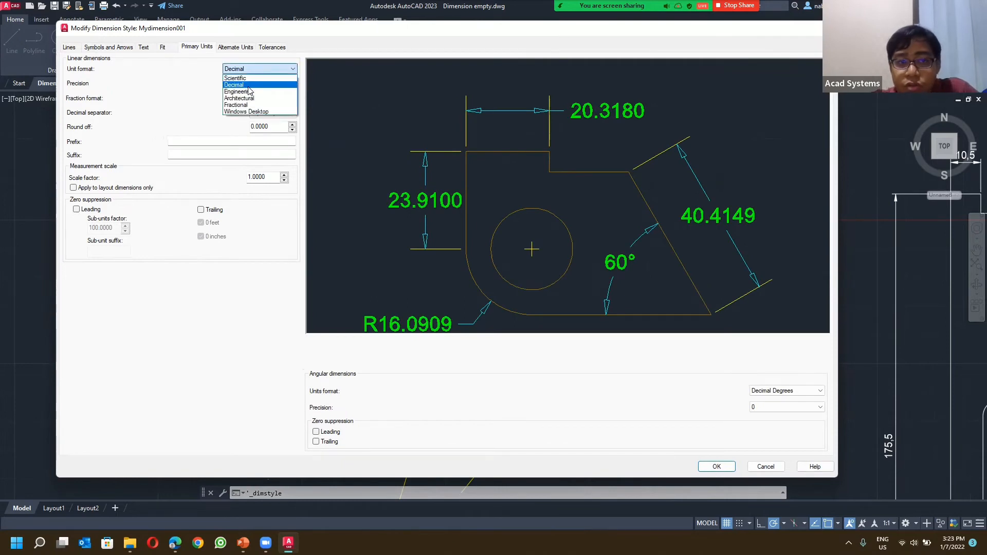
{"action": "left_click", "coordinate": [247, 79]}
{"action": "left_click", "coordinate": [264, 70]}
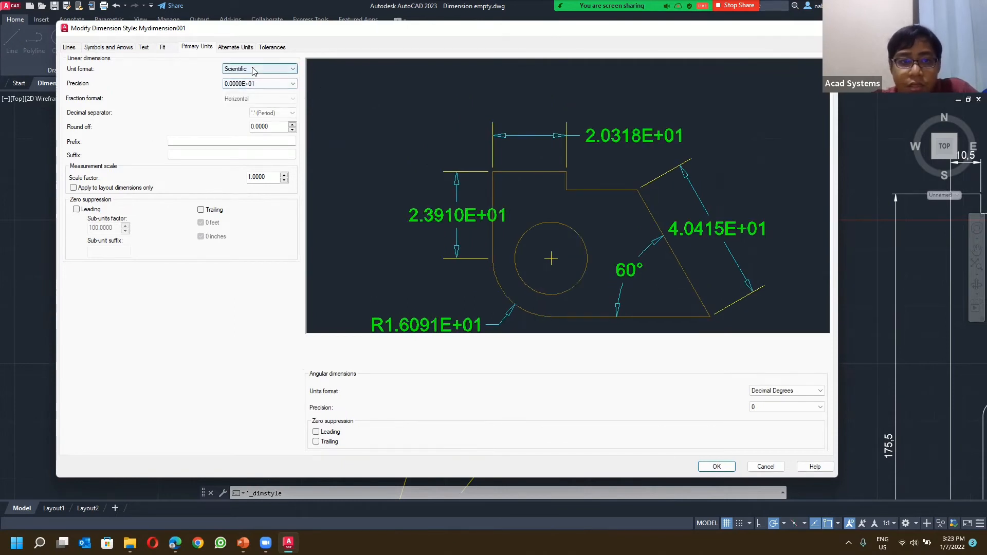
{"action": "left_click", "coordinate": [265, 92]}
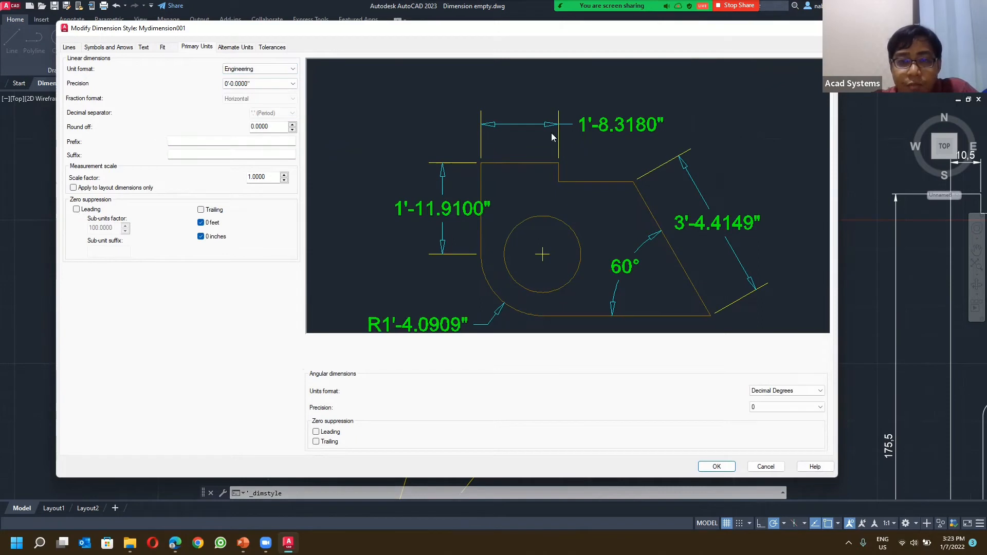
{"action": "left_click", "coordinate": [260, 69]}
{"action": "left_click", "coordinate": [260, 98]}
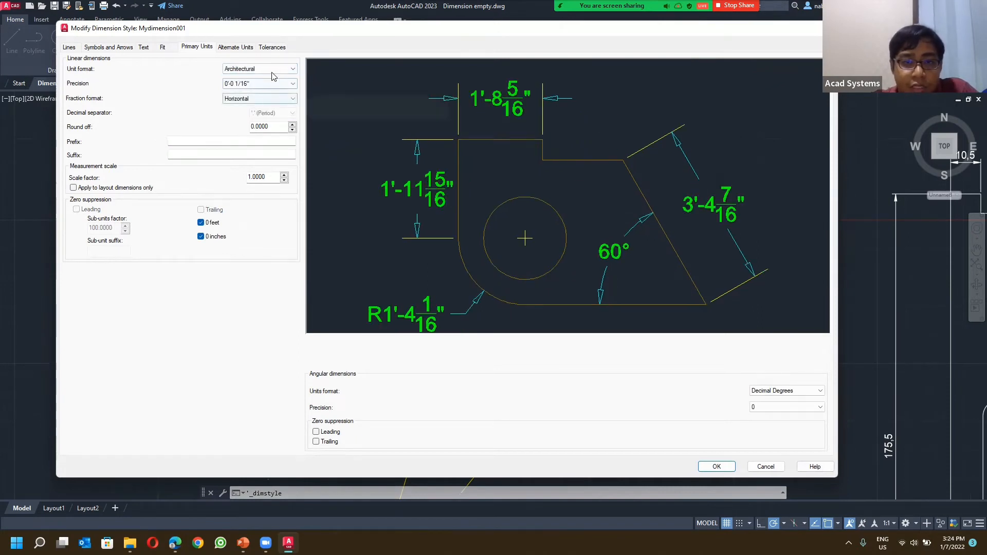
{"action": "left_click", "coordinate": [268, 72]}
{"action": "left_click", "coordinate": [255, 84]}
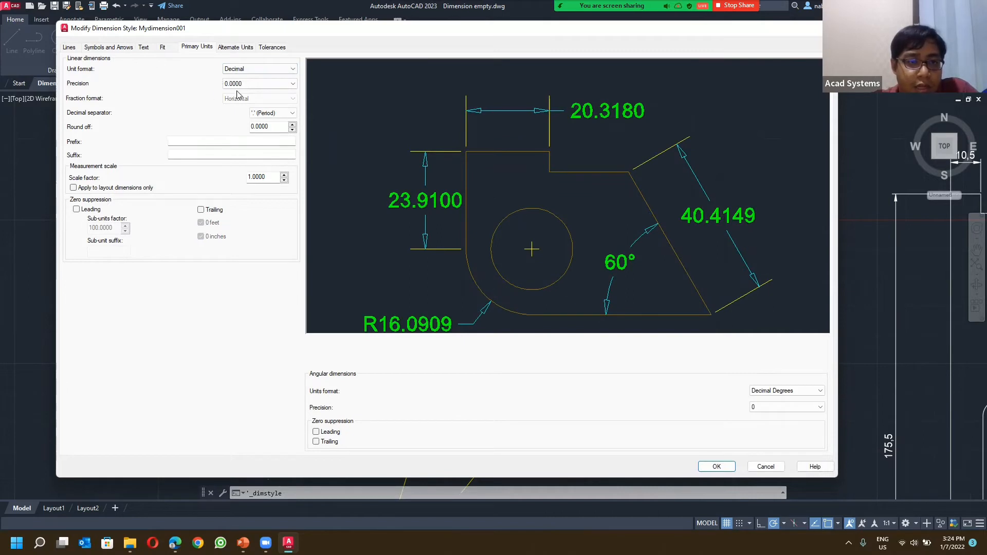
Step: Set the linear dimension precision to 0.00 and keep the period as decimal separator
{"action": "left_click", "coordinate": [255, 83]}
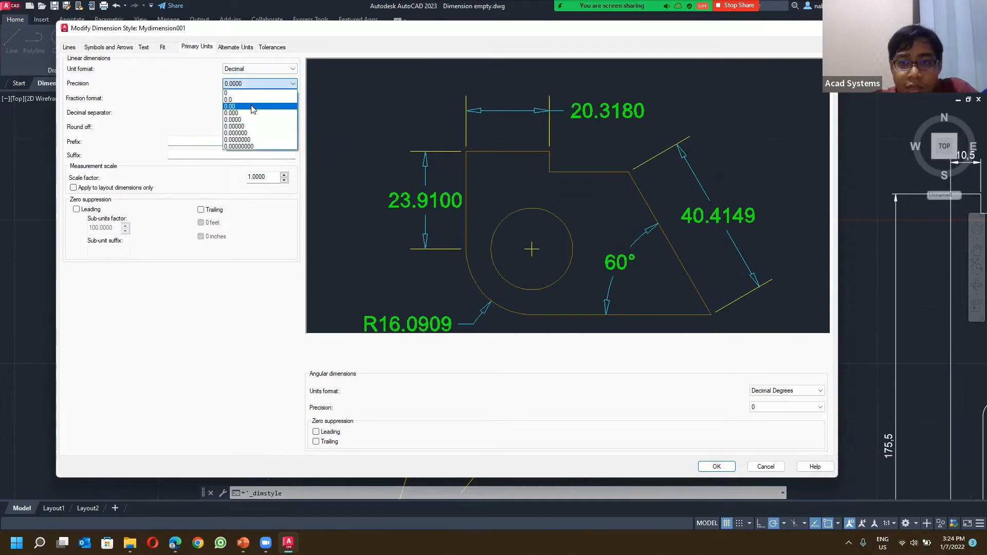
{"action": "left_click", "coordinate": [252, 107]}
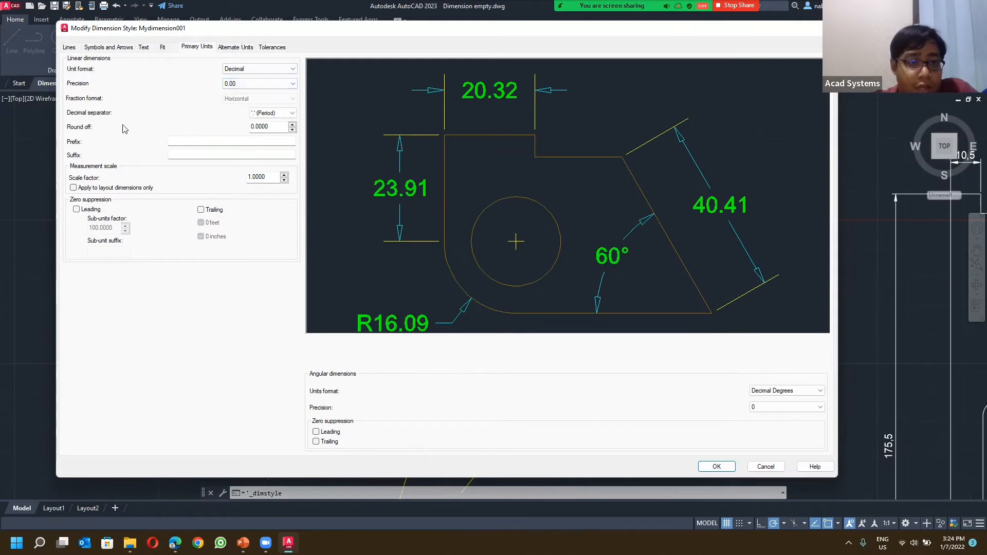
{"action": "left_click", "coordinate": [288, 113]}
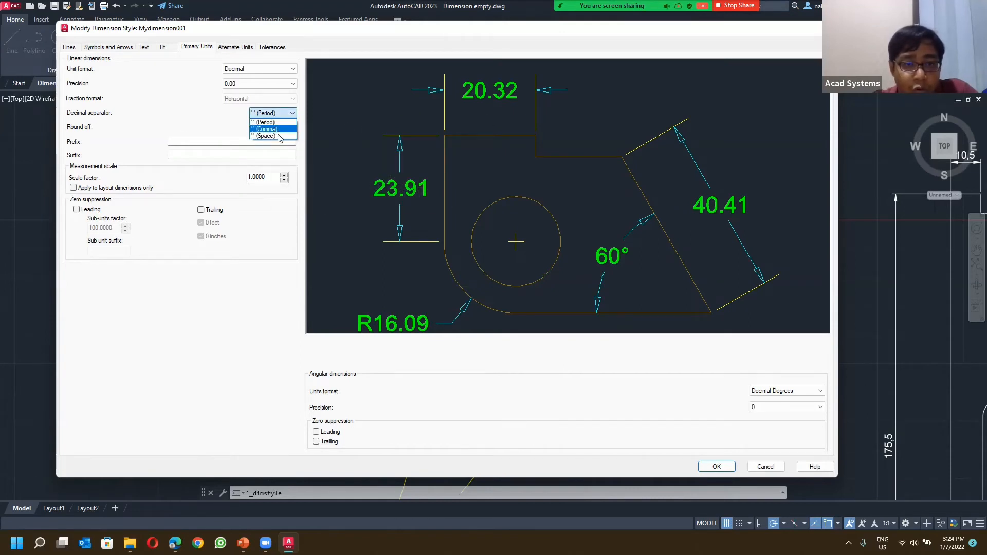
{"action": "left_click", "coordinate": [265, 122]}
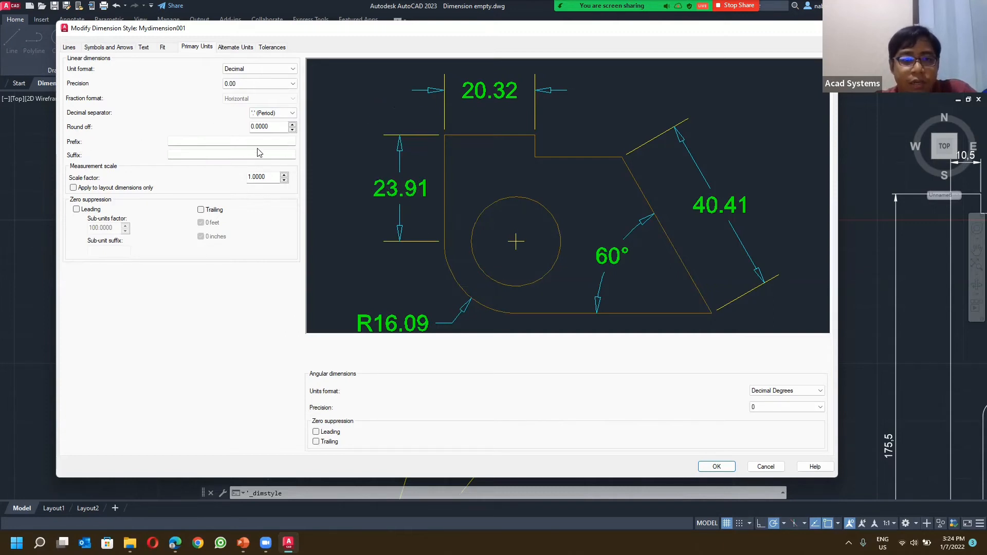
Step: Add the suffix mm to the Mydimension001 style, apply it, and check the dimension below the plate's lower edge
{"action": "left_click", "coordinate": [213, 155]}
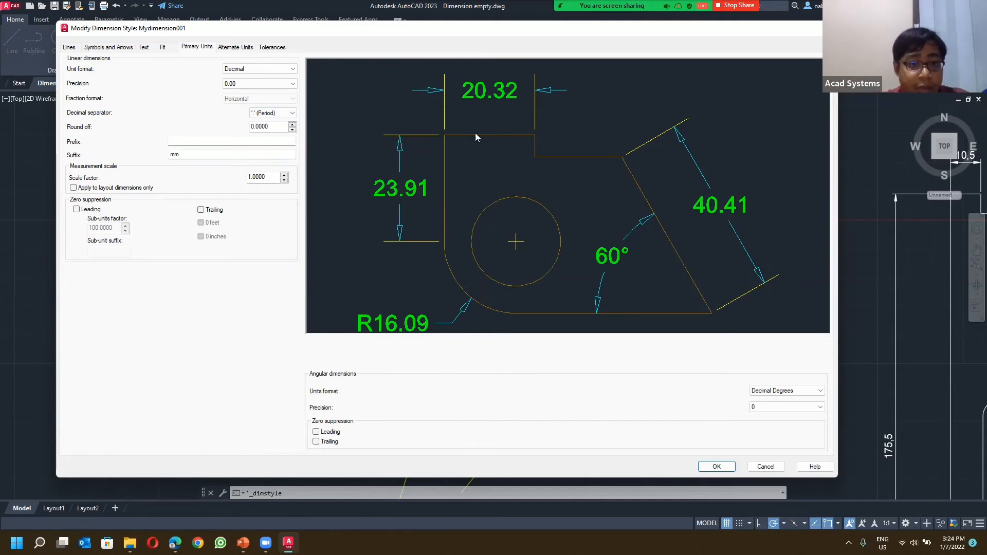
{"action": "left_click", "coordinate": [265, 145]}
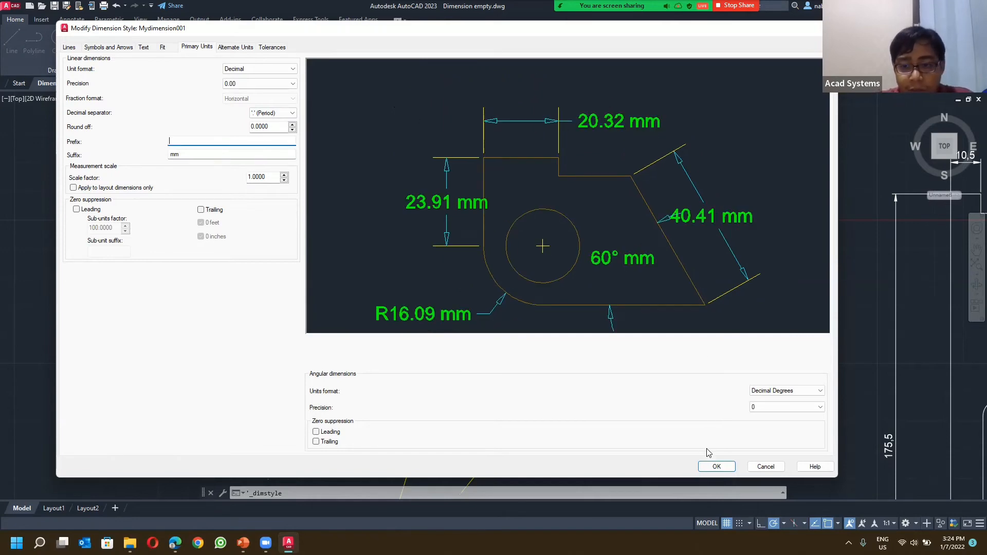
{"action": "left_click", "coordinate": [716, 466]}
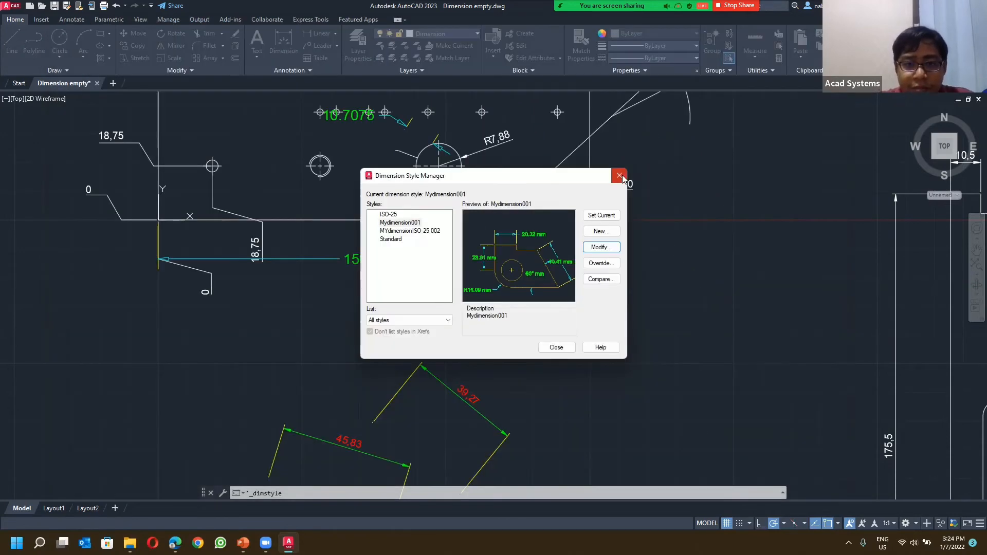
{"action": "key", "text": "Escape"}
{"action": "scroll", "coordinate": [605, 176], "scroll_direction": "down", "scroll_amount": 3}
{"action": "scroll", "coordinate": [329, 243], "scroll_direction": "up", "scroll_amount": 5}
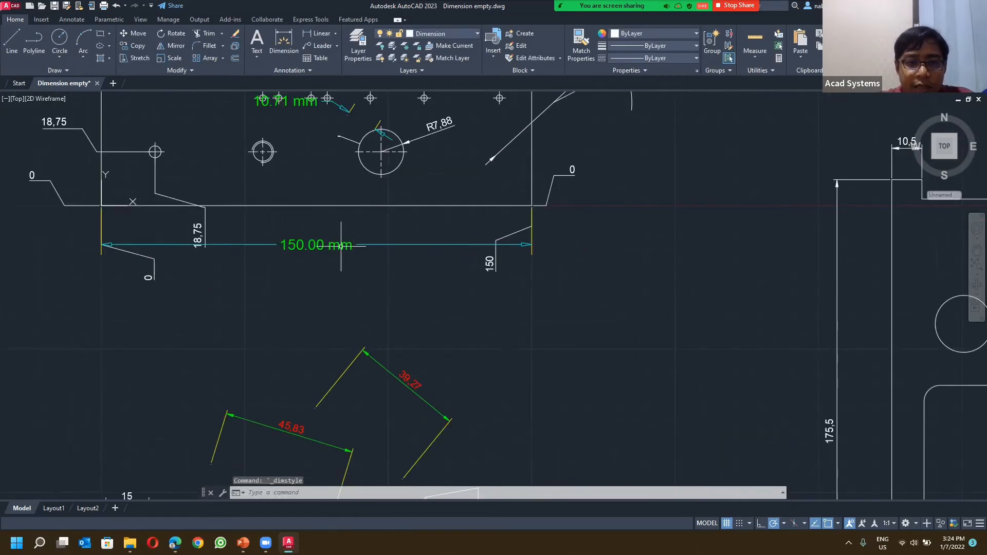
Step: Try the suffix in for the Mydimension001 style, and discard the change and close the style manager
{"action": "left_click", "coordinate": [279, 71]}
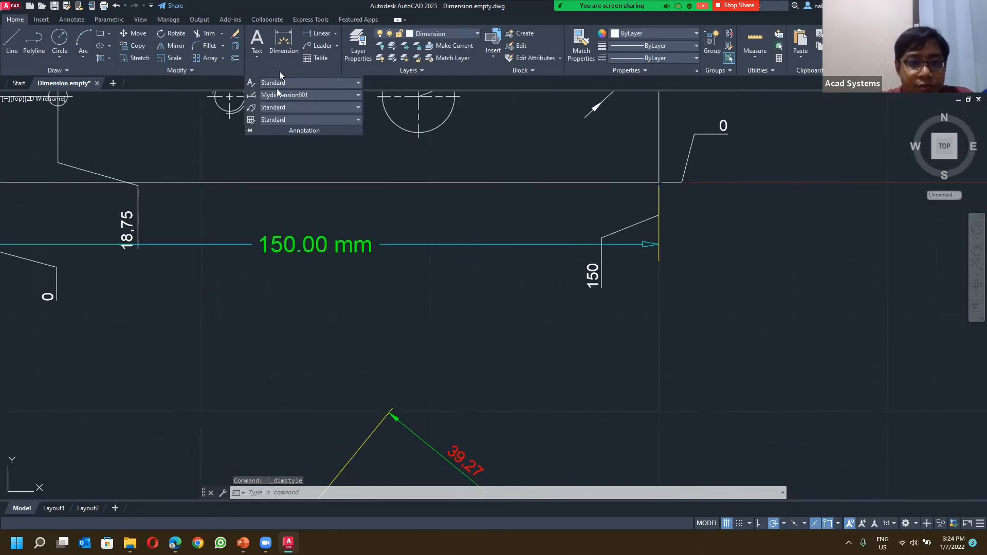
{"action": "left_click", "coordinate": [252, 96]}
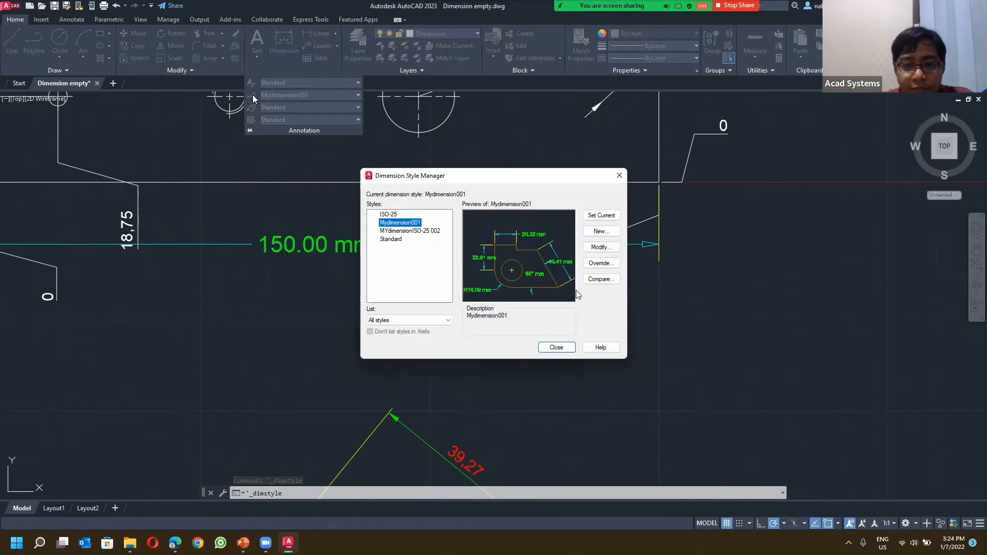
{"action": "left_click", "coordinate": [601, 247]}
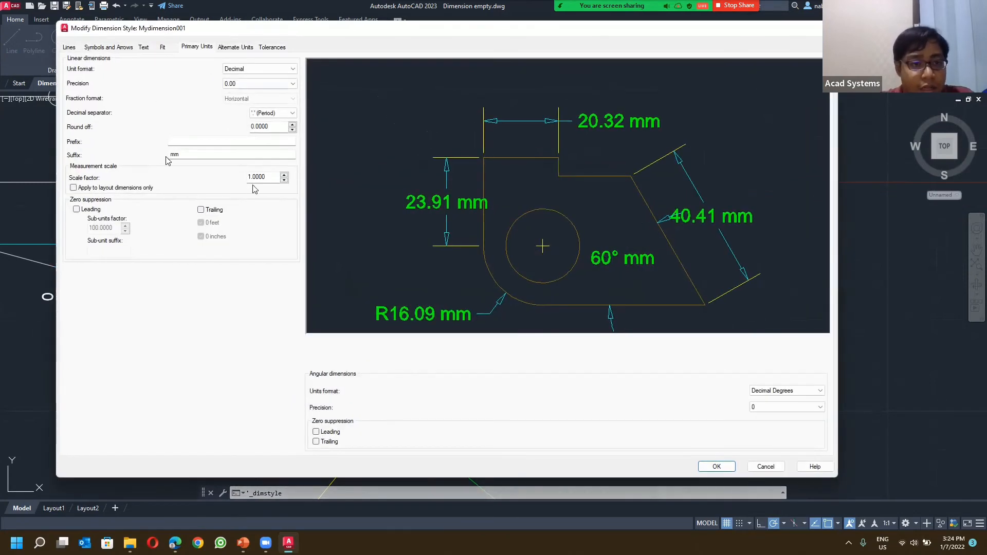
{"action": "left_click_drag", "start_coordinate": [204, 154], "coordinate": [101, 157]}
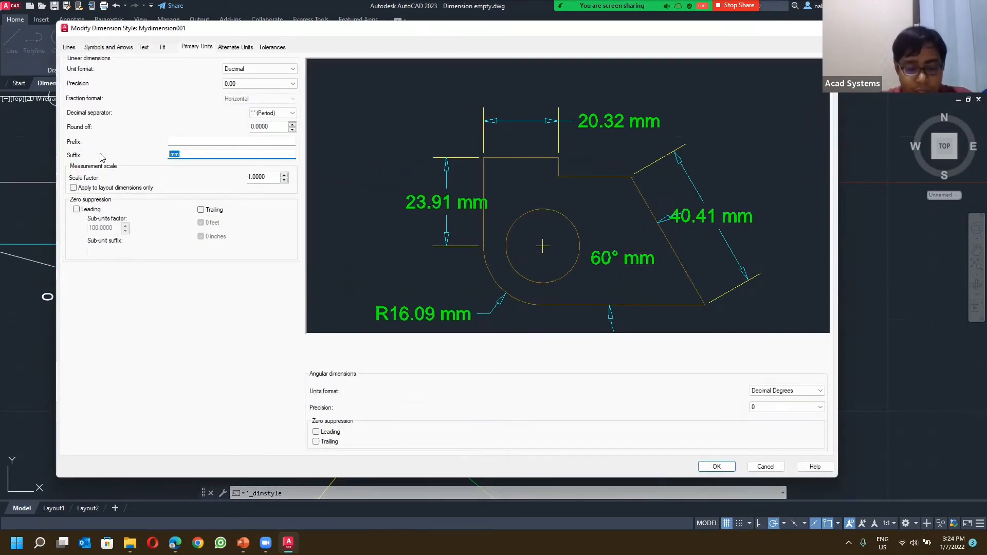
{"action": "key", "text": "BackSpace"}
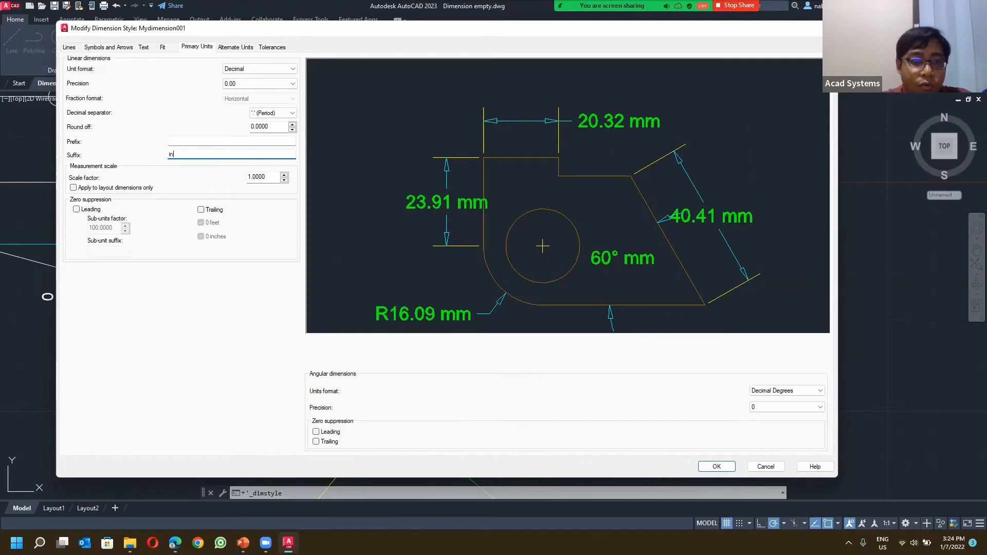
{"action": "left_click", "coordinate": [196, 141]}
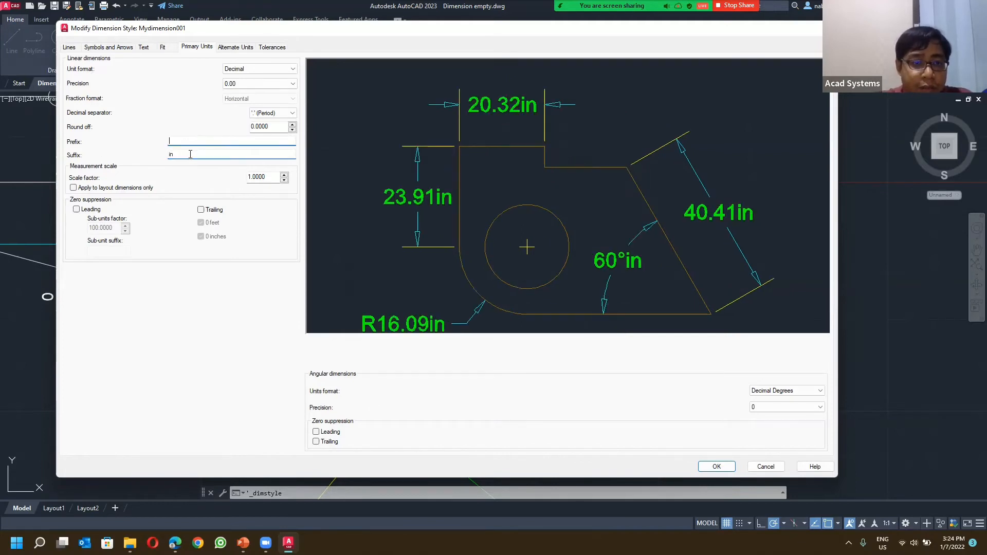
{"action": "double_click", "coordinate": [189, 154]}
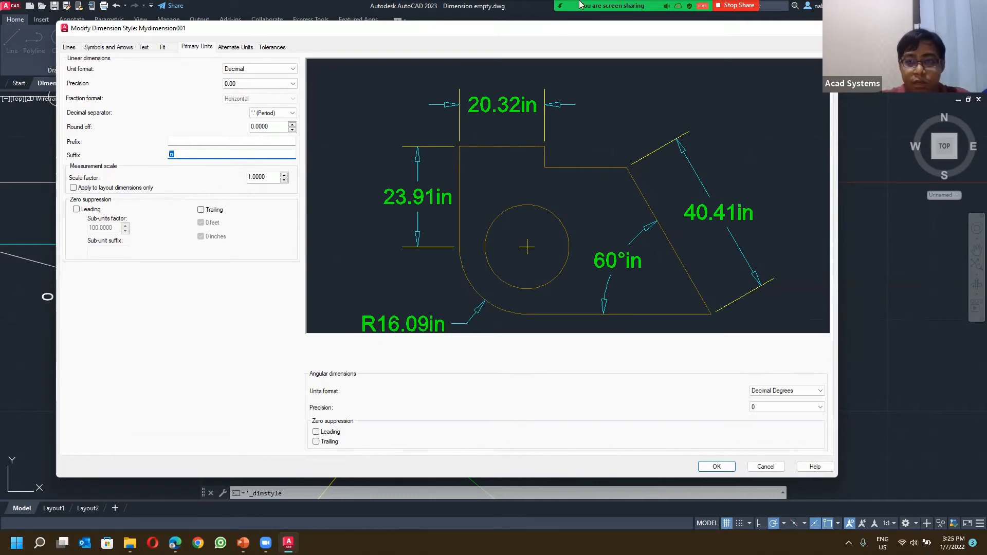
{"action": "left_click", "coordinate": [828, 28]}
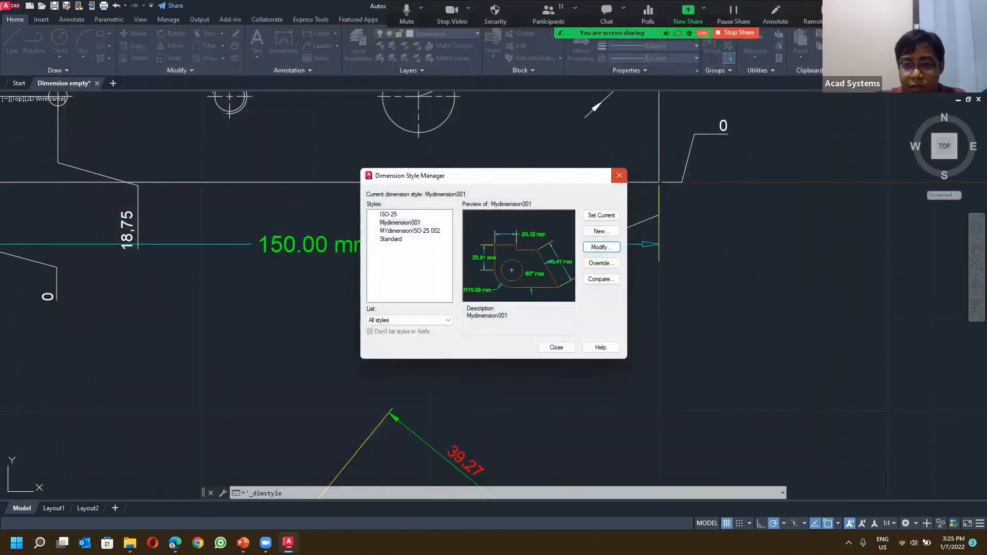
{"action": "left_click", "coordinate": [619, 175]}
Step: Review the insertion scale options in the drawing units, and close them without changing the unit
{"action": "type", "text": "uni"}
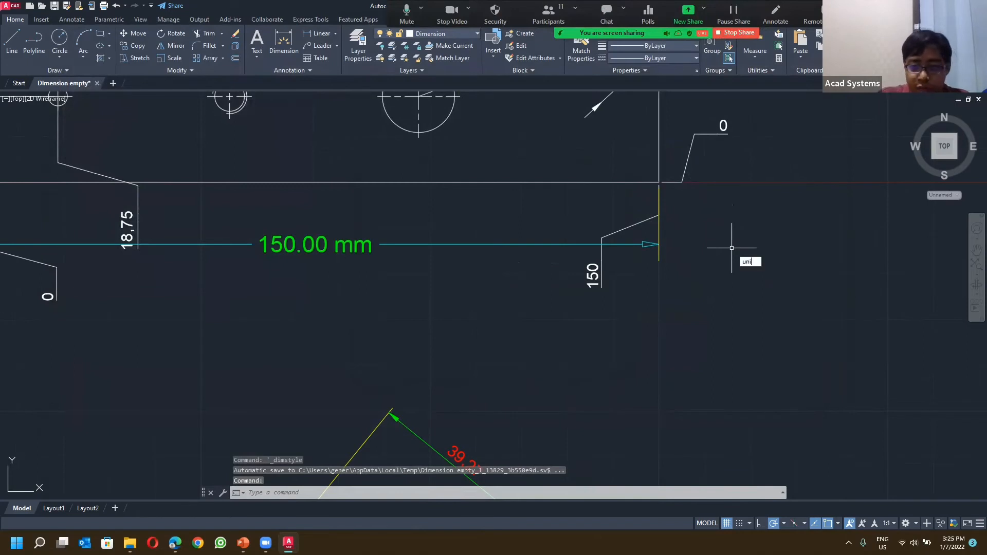
{"action": "type", "text": "ts"}
{"action": "key", "text": "Return"}
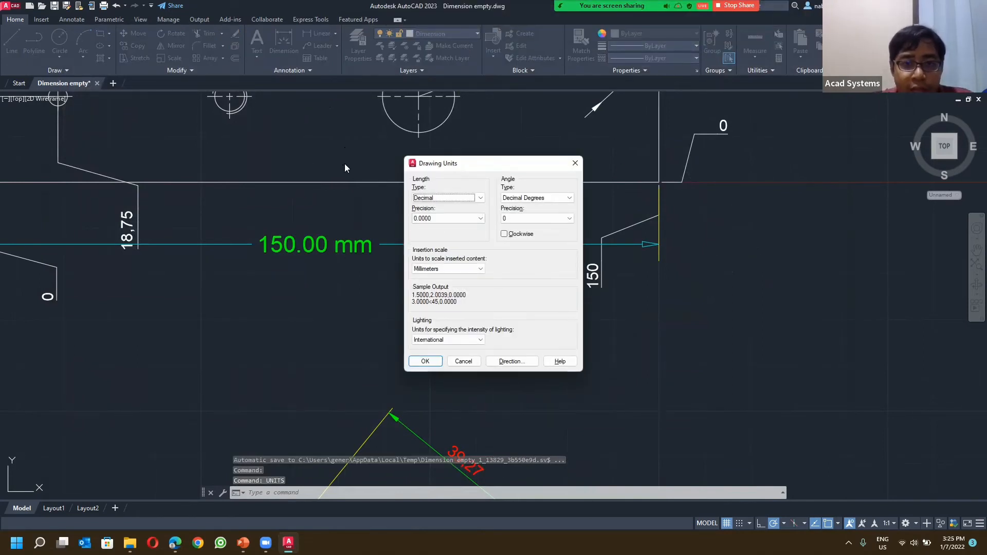
{"action": "left_click", "coordinate": [436, 270]}
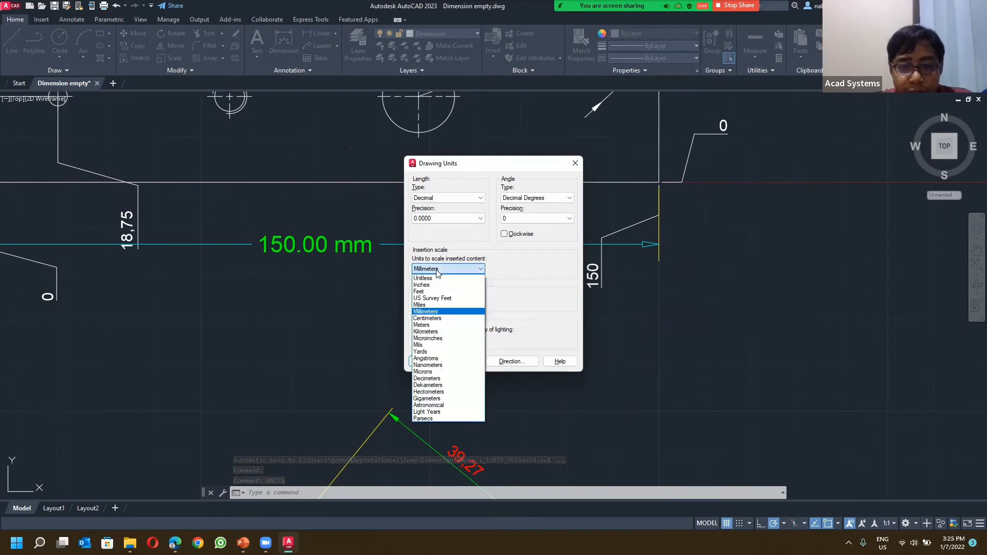
{"action": "left_click", "coordinate": [437, 272]}
{"action": "left_click", "coordinate": [577, 167]}
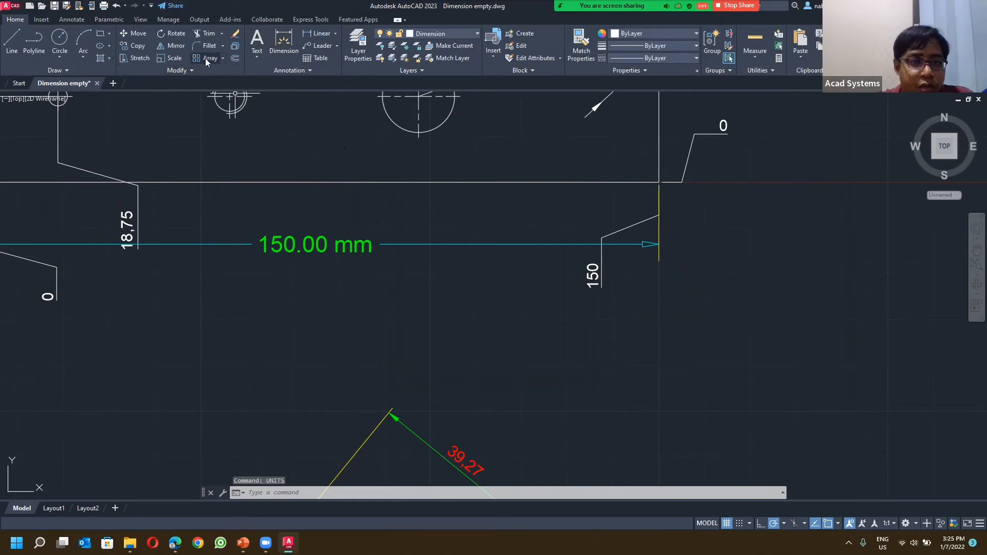
Step: Open an override of the Mydimension001 style at its primary units, and enlarge the dialog to magnify the preview
{"action": "left_click", "coordinate": [166, 72]}
{"action": "left_click", "coordinate": [271, 70]}
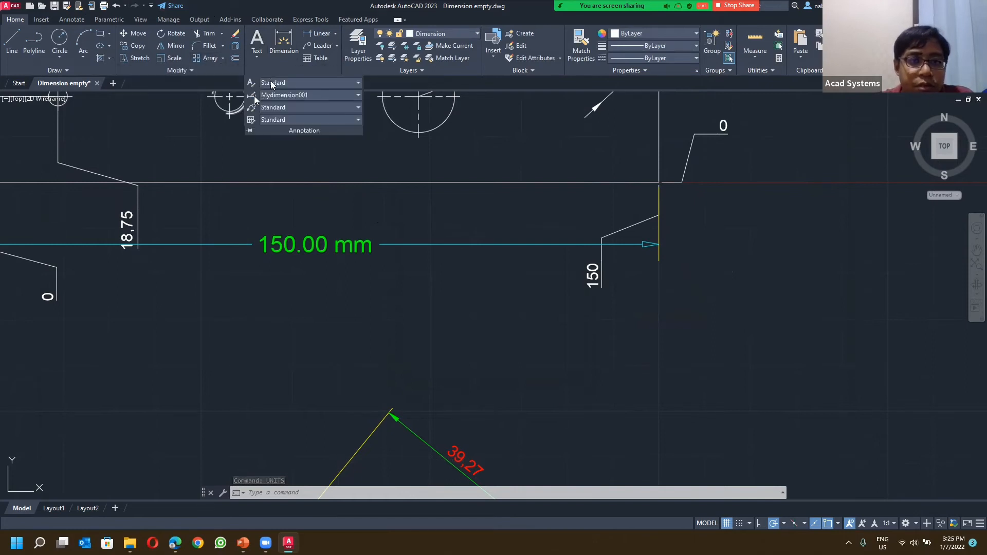
{"action": "left_click", "coordinate": [254, 97]}
{"action": "left_click", "coordinate": [596, 261]}
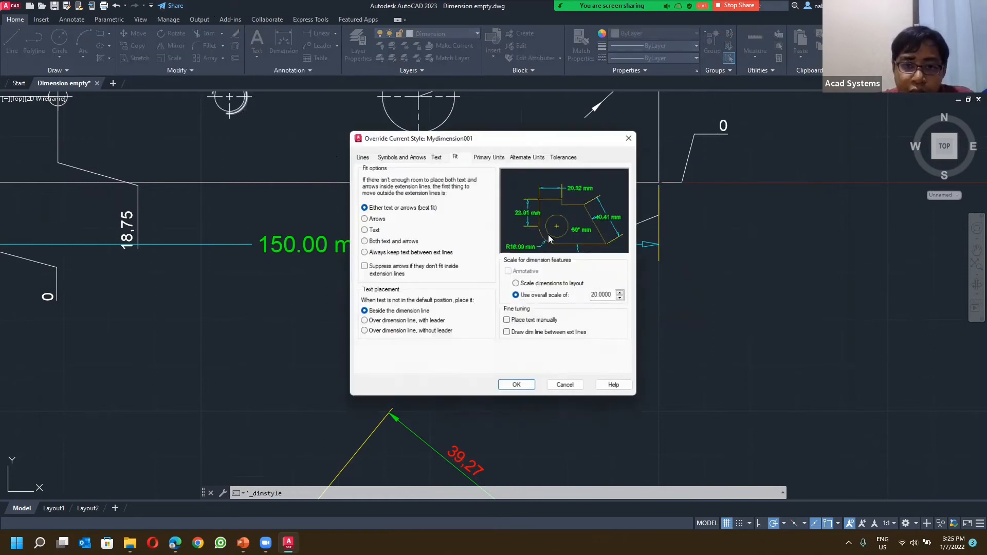
{"action": "left_click", "coordinate": [482, 157]}
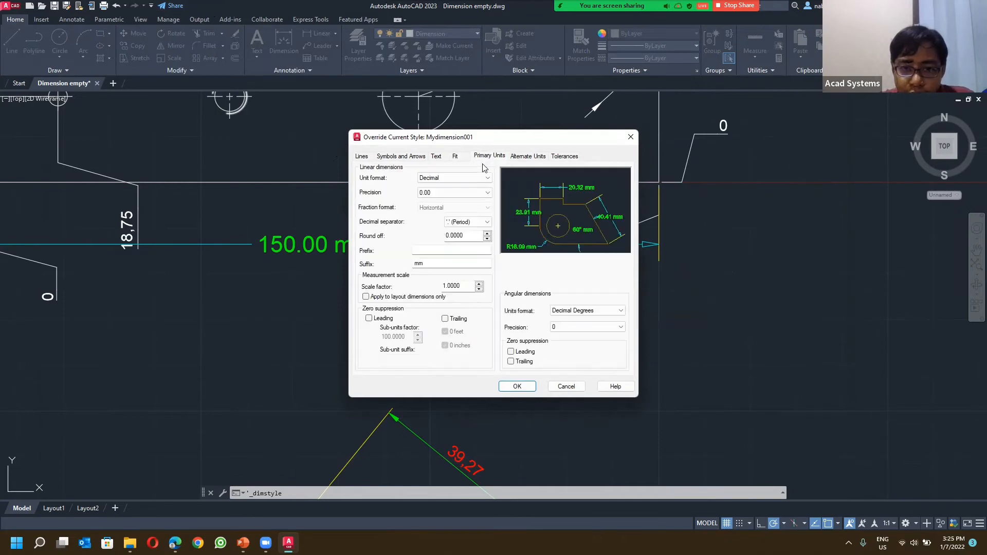
{"action": "left_click_drag", "start_coordinate": [451, 137], "coordinate": [158, 44]}
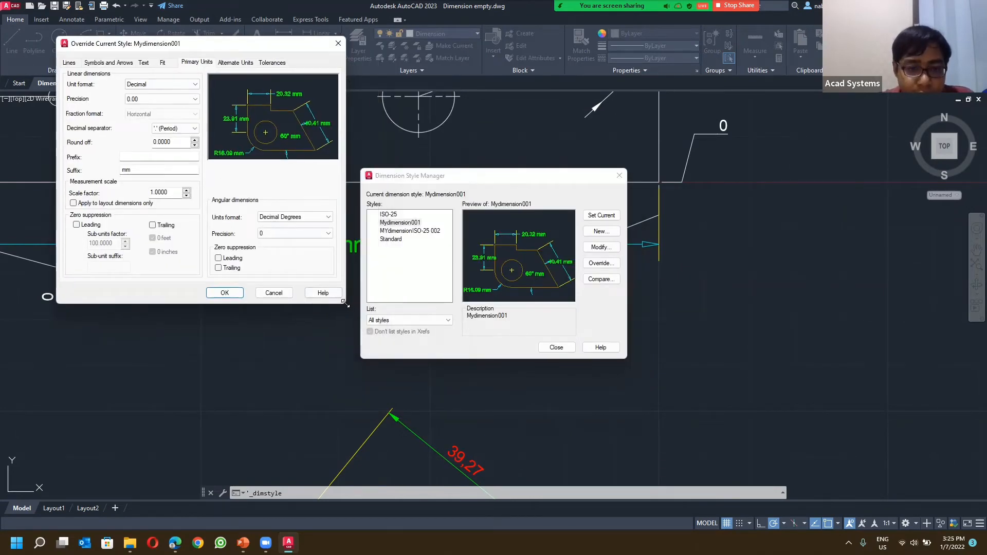
{"action": "left_click_drag", "start_coordinate": [345, 304], "coordinate": [779, 451]}
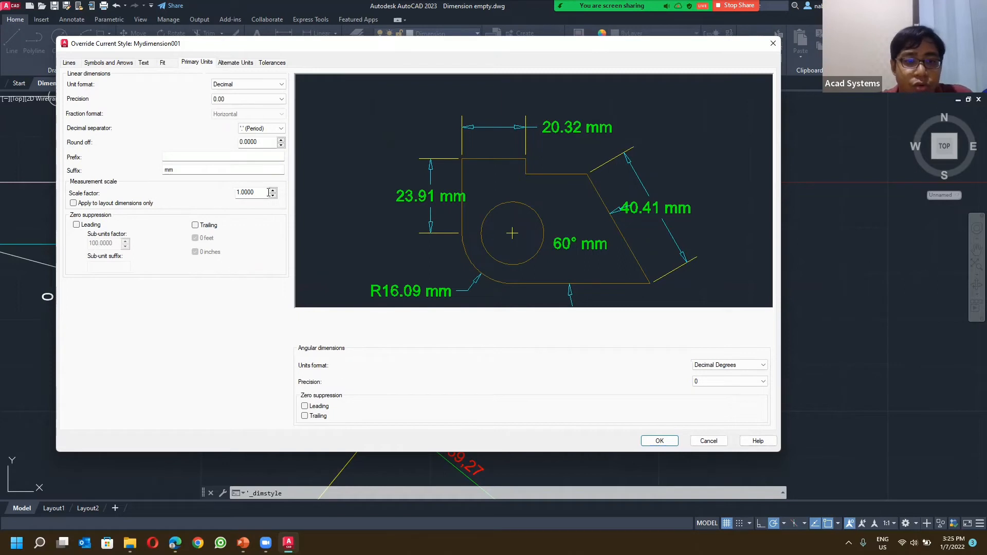
Step: Examine the measurement scale factor in the primary units, and compare it with the alternate units settings
{"action": "mouse_move", "coordinate": [263, 192]}
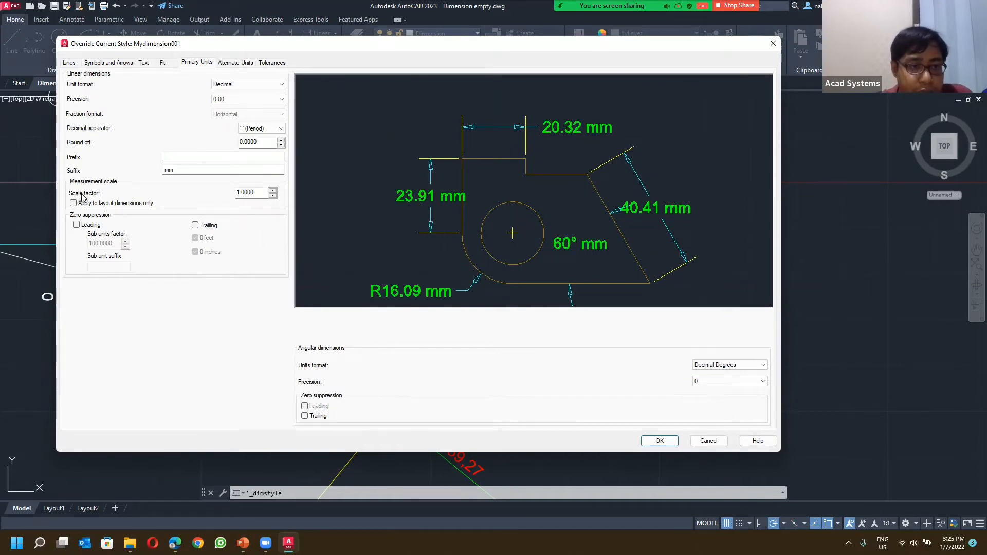
{"action": "double_click", "coordinate": [236, 192]}
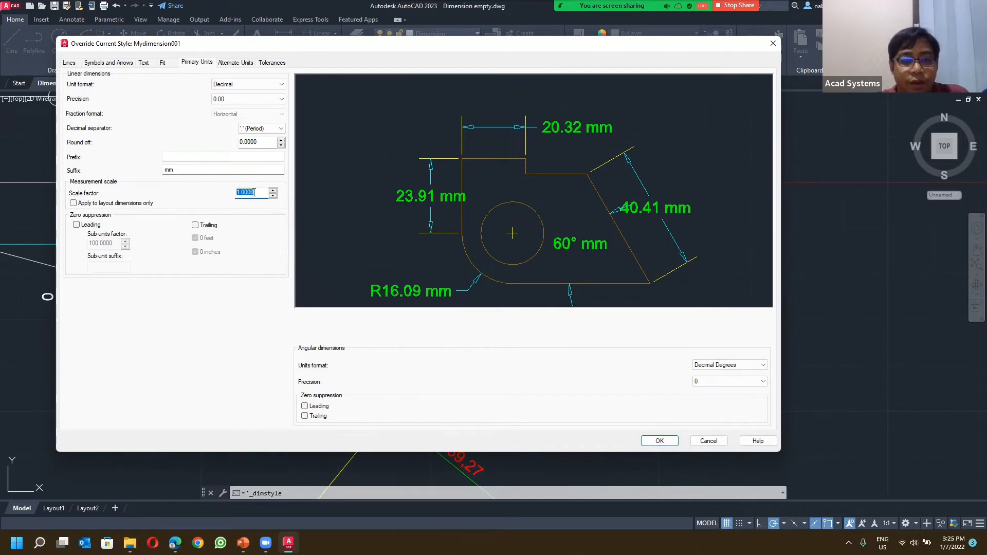
{"action": "left_click", "coordinate": [234, 63]}
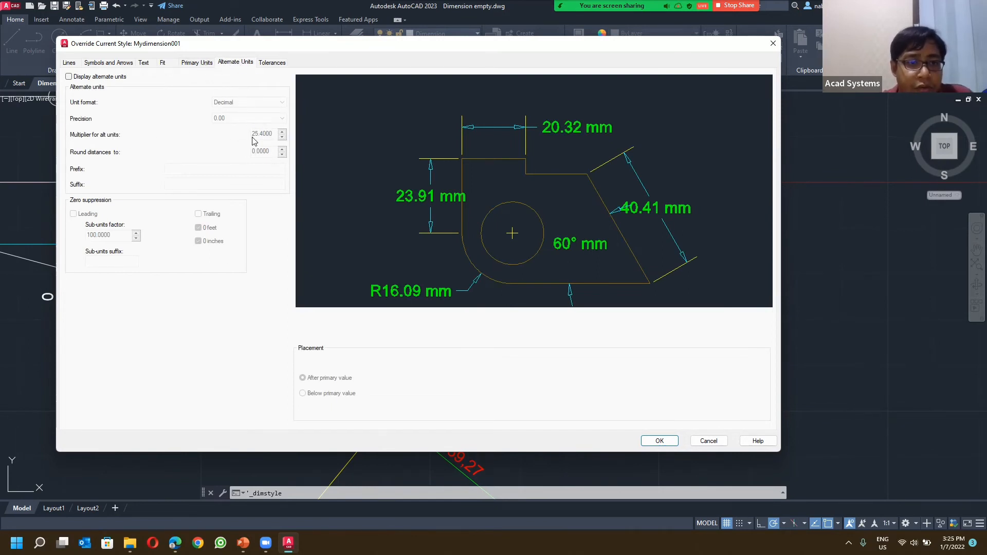
{"action": "left_click", "coordinate": [200, 64]}
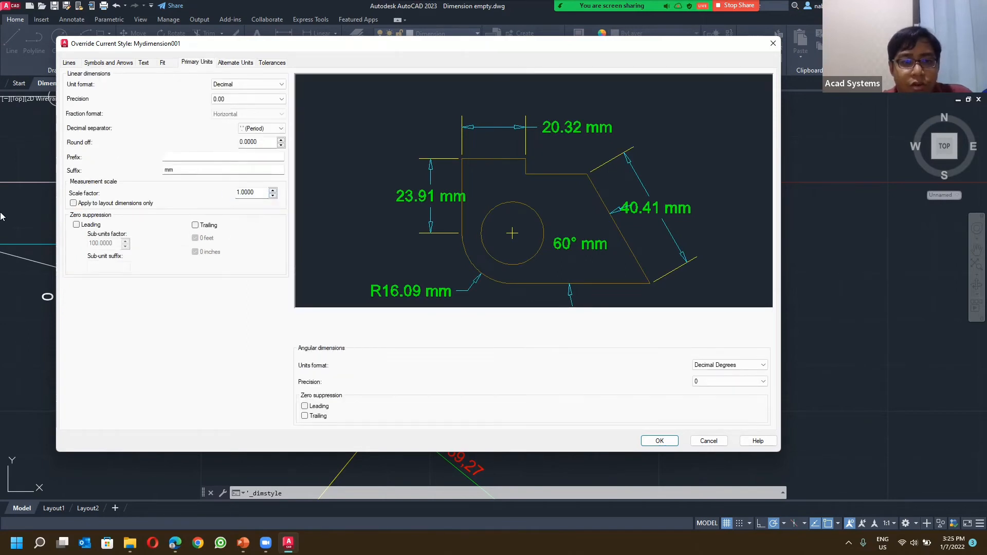
{"action": "left_click_drag", "start_coordinate": [257, 193], "coordinate": [1, 216]}
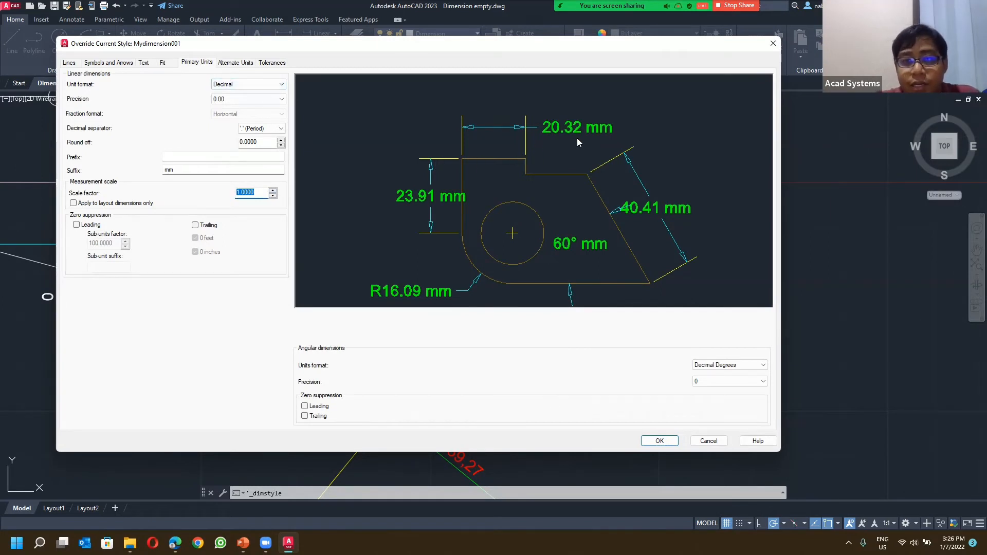
{"action": "left_click", "coordinate": [228, 63]}
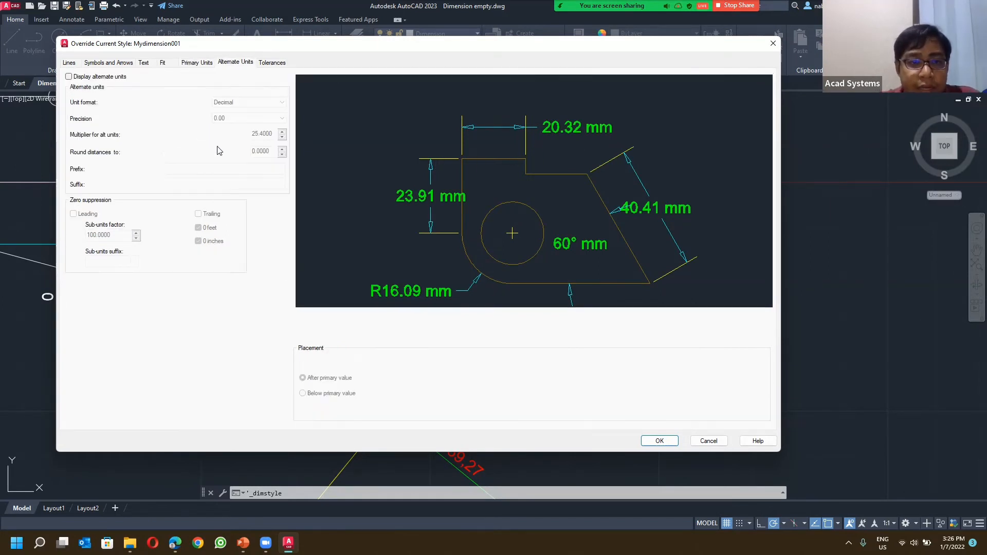
Step: Try displaying alternate units in the Mydimension001 override with a multiplier of 0.001
{"action": "left_click", "coordinate": [69, 77]}
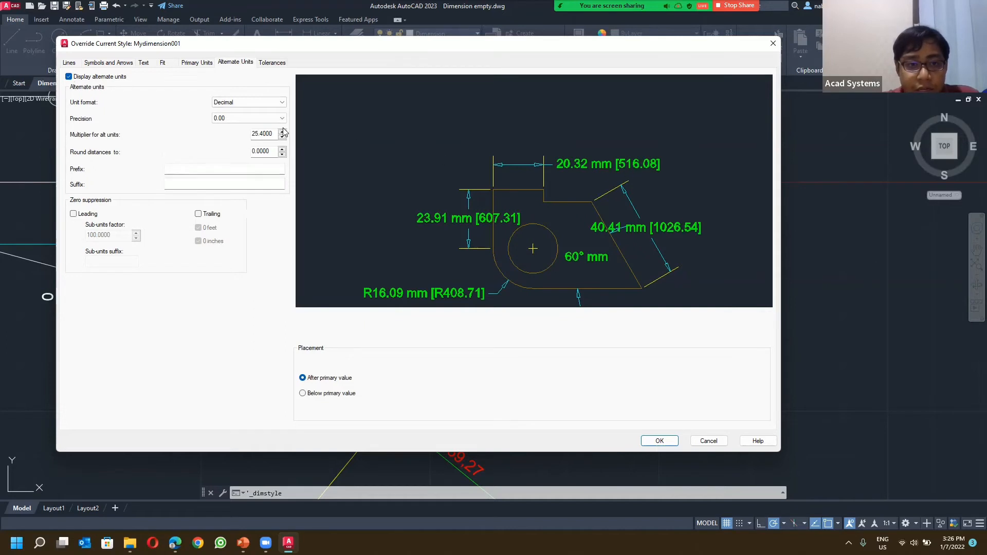
{"action": "left_click_drag", "start_coordinate": [274, 134], "coordinate": [198, 148]}
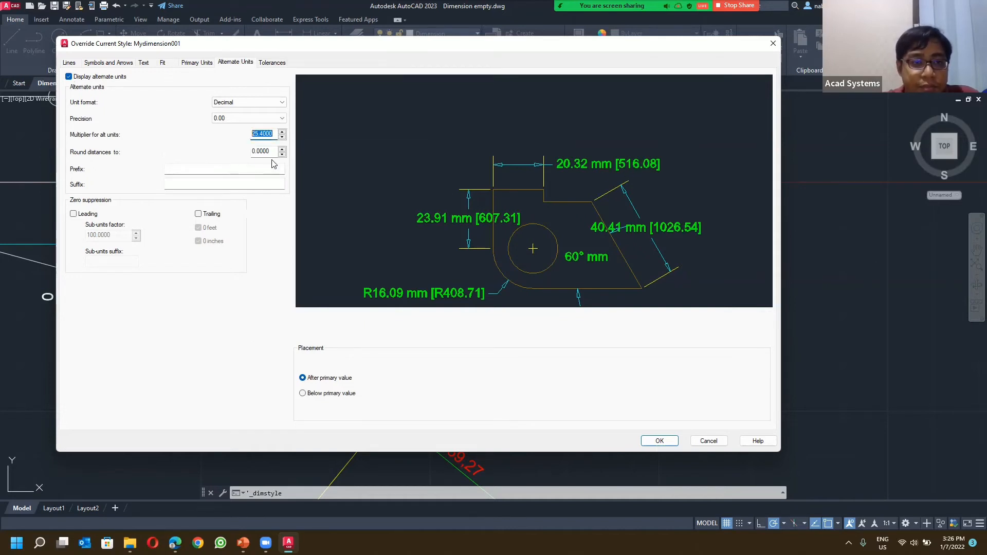
{"action": "left_click", "coordinate": [277, 135]}
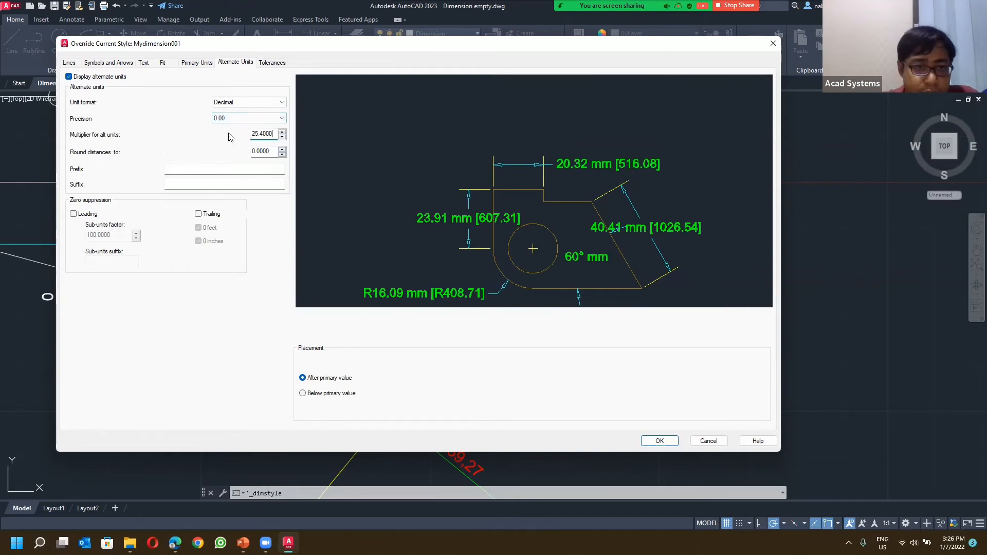
{"action": "left_click_drag", "start_coordinate": [273, 134], "coordinate": [229, 137]}
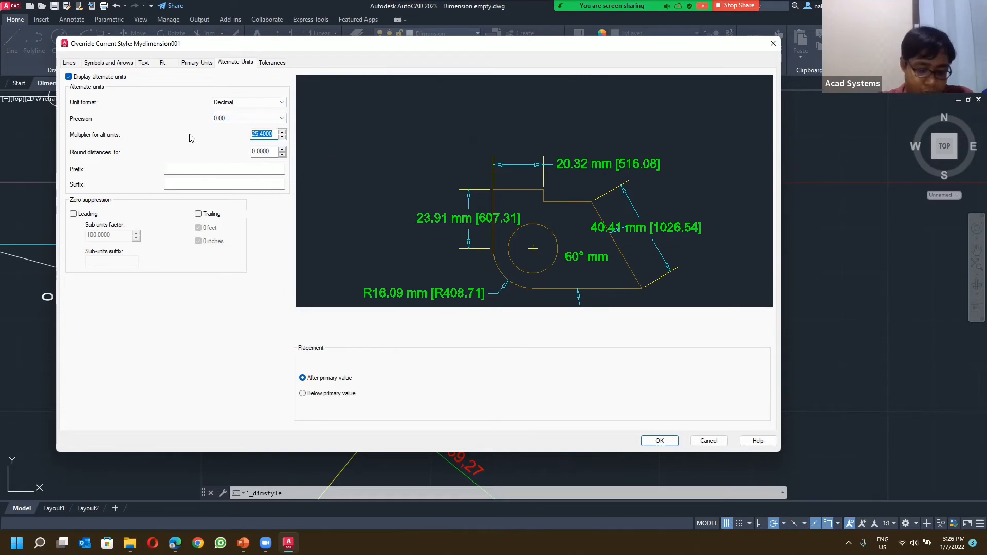
{"action": "type", "text": "0.01"}
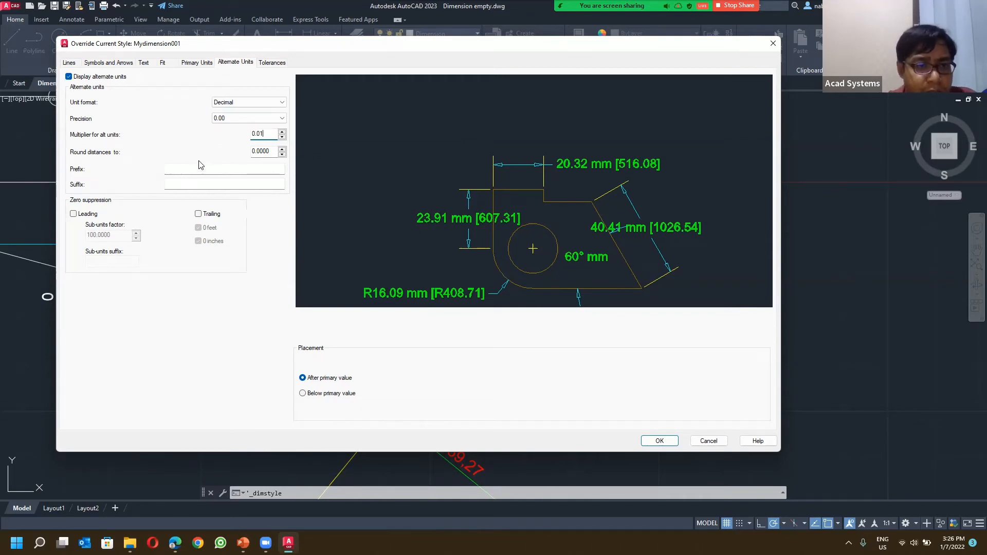
{"action": "left_click", "coordinate": [261, 136]}
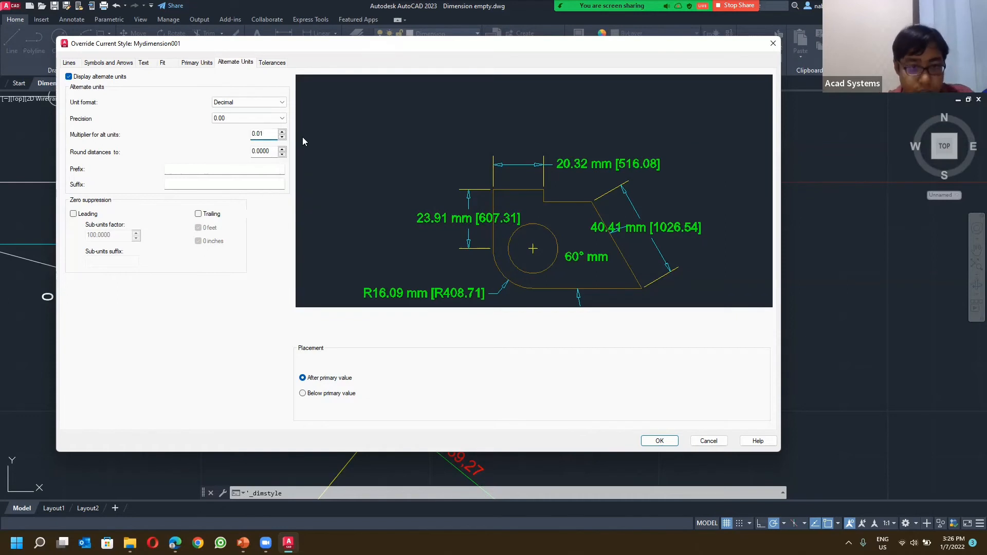
{"action": "type", "text": "0"}
Step: Add the suffix m to the override's alternate units, and review the primary units and tolerance settings
{"action": "left_click", "coordinate": [267, 169]}
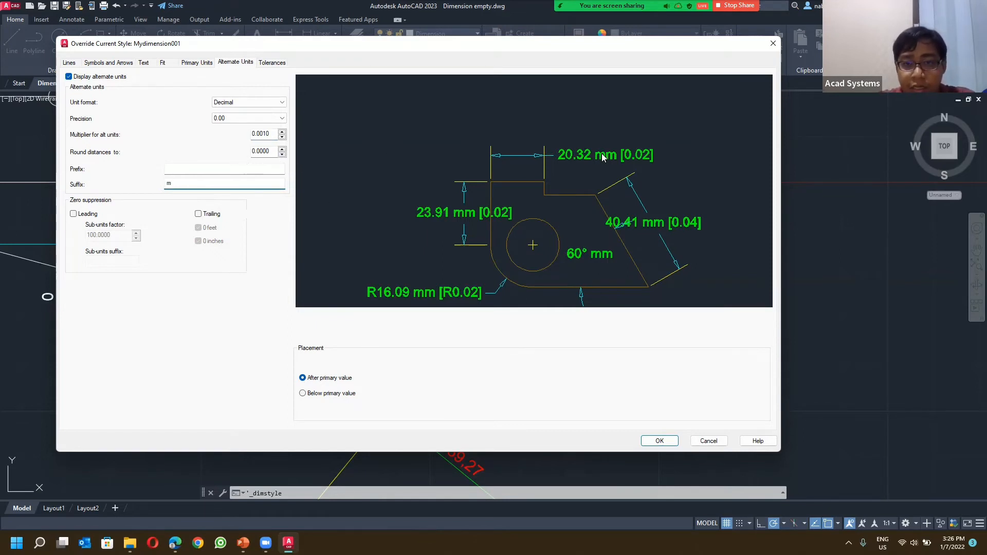
{"action": "key", "text": "shift+Tab"}
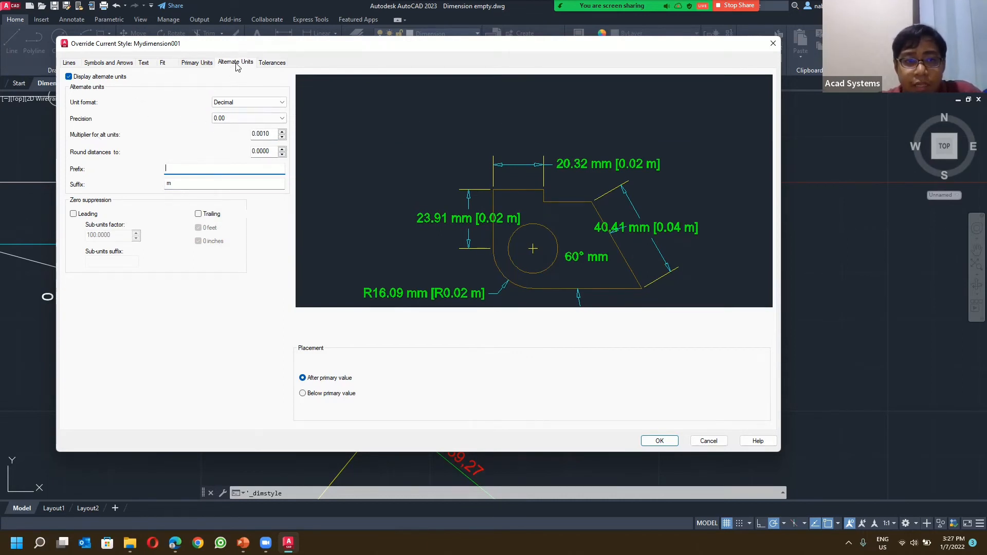
{"action": "left_click", "coordinate": [198, 62]}
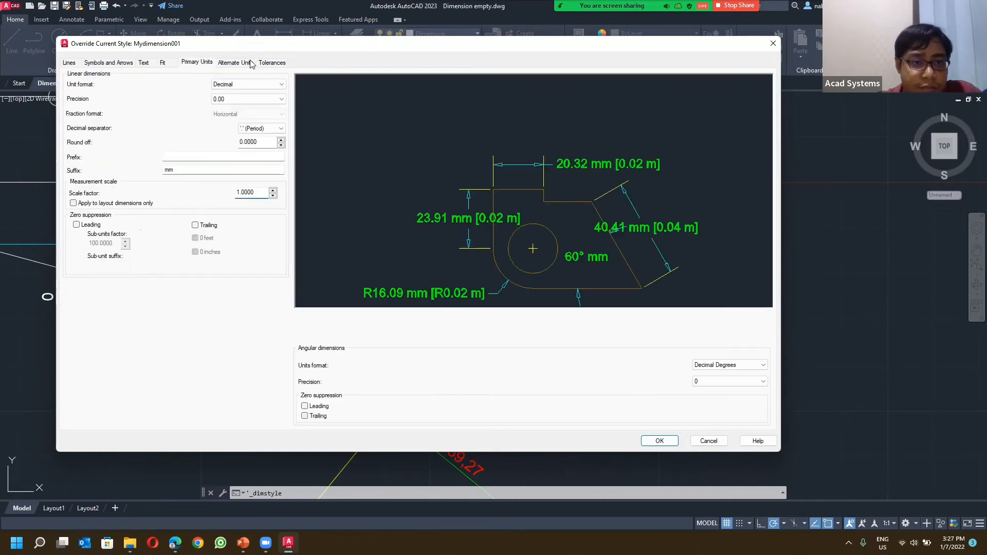
{"action": "left_click", "coordinate": [250, 62]}
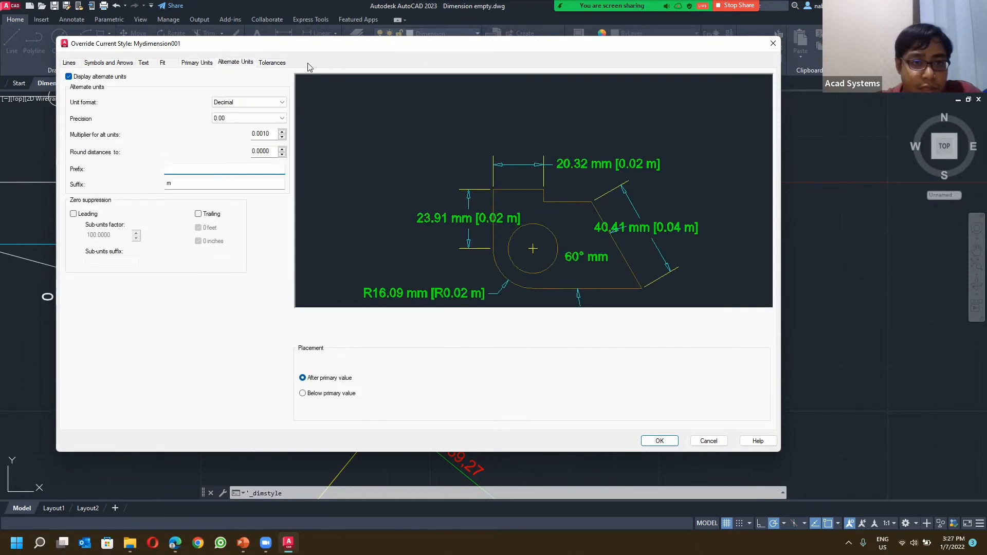
{"action": "left_click", "coordinate": [273, 64]}
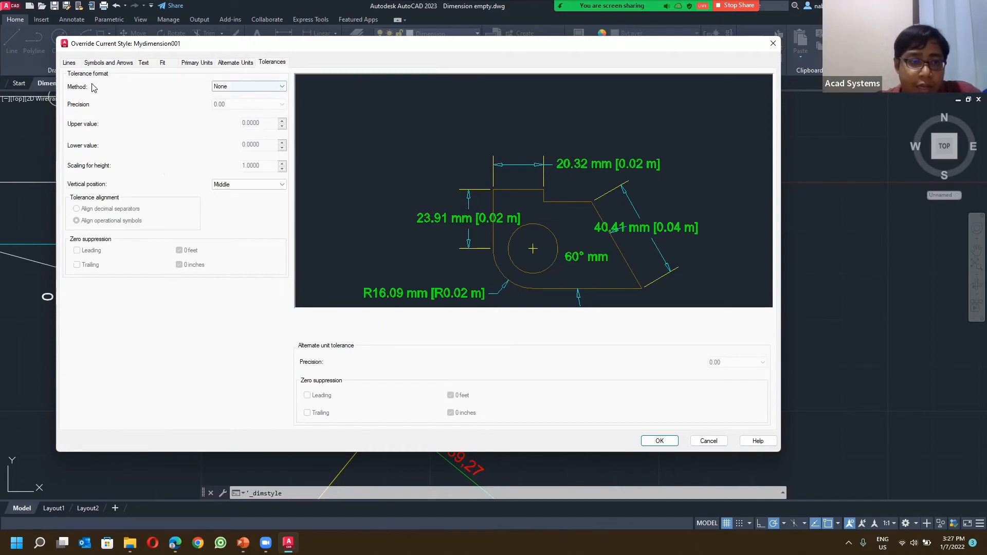
Step: Apply the override, close the style manager, and check the dimension below the plate's lower edge
{"action": "left_click", "coordinate": [654, 442]}
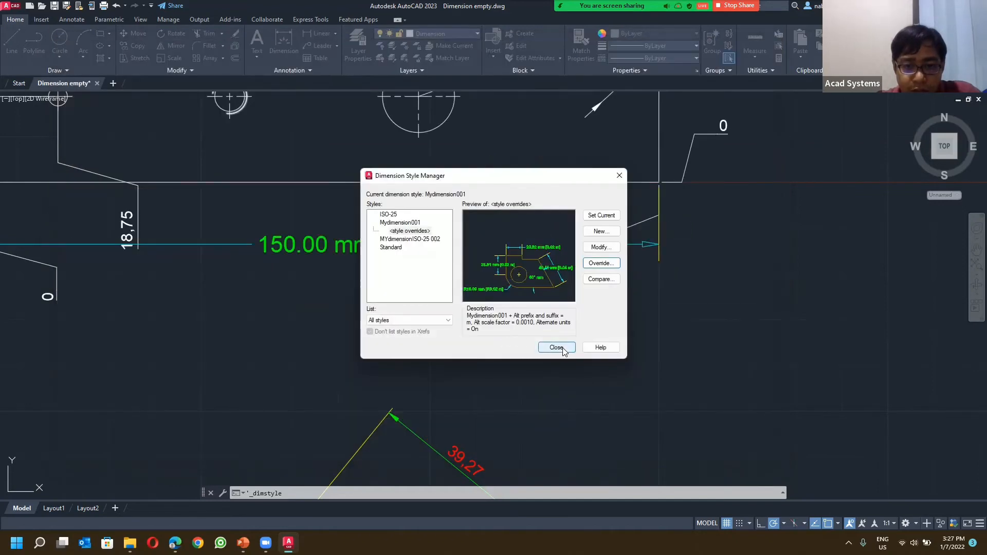
{"action": "left_click", "coordinate": [556, 349]}
{"action": "scroll", "coordinate": [292, 231], "scroll_direction": "down", "scroll_amount": 2}
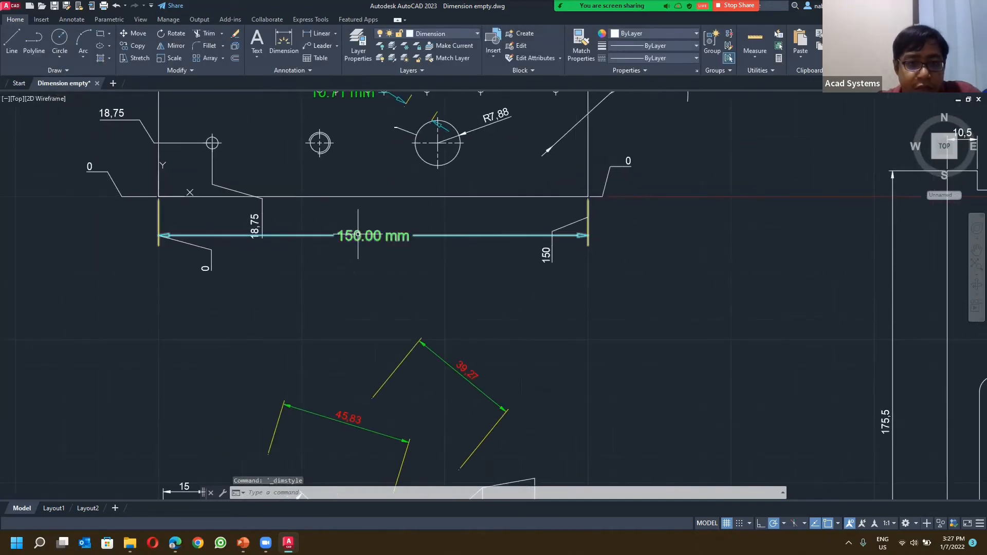
Step: Compare Mydimension001 with its style overrides in the style manager, and dismiss the override settings without changes
{"action": "left_click", "coordinate": [288, 70]}
{"action": "left_click", "coordinate": [252, 95]}
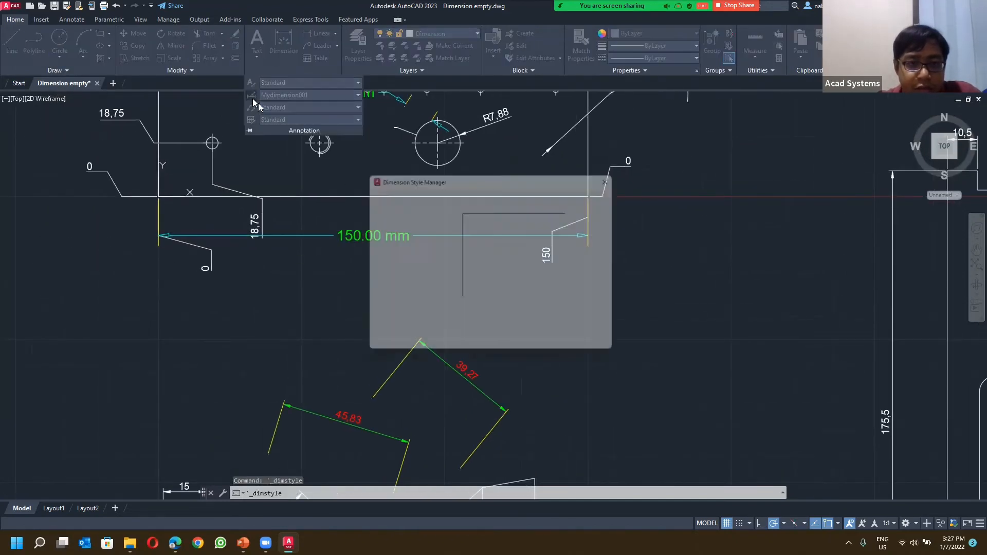
{"action": "left_click", "coordinate": [414, 223]}
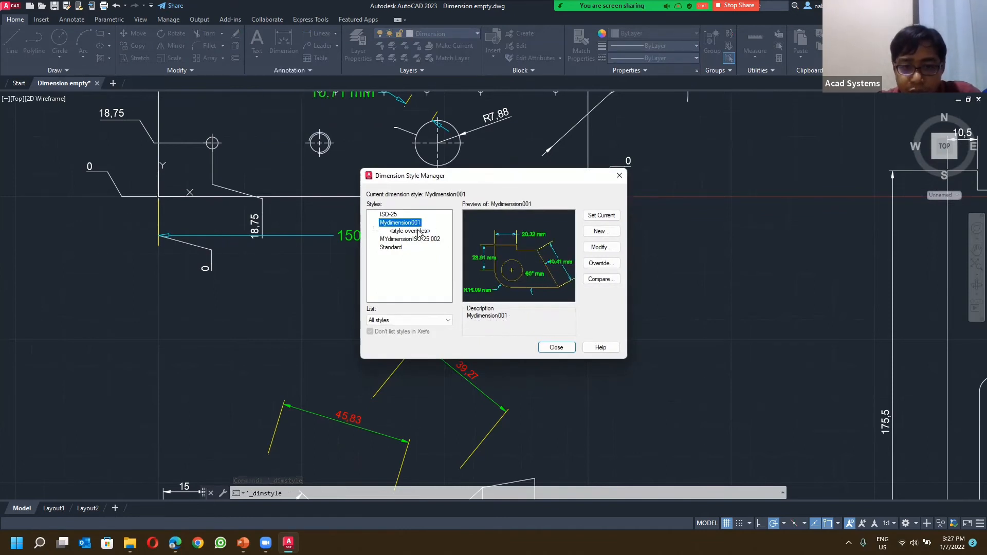
{"action": "left_click", "coordinate": [419, 229]}
{"action": "left_click", "coordinate": [417, 223]}
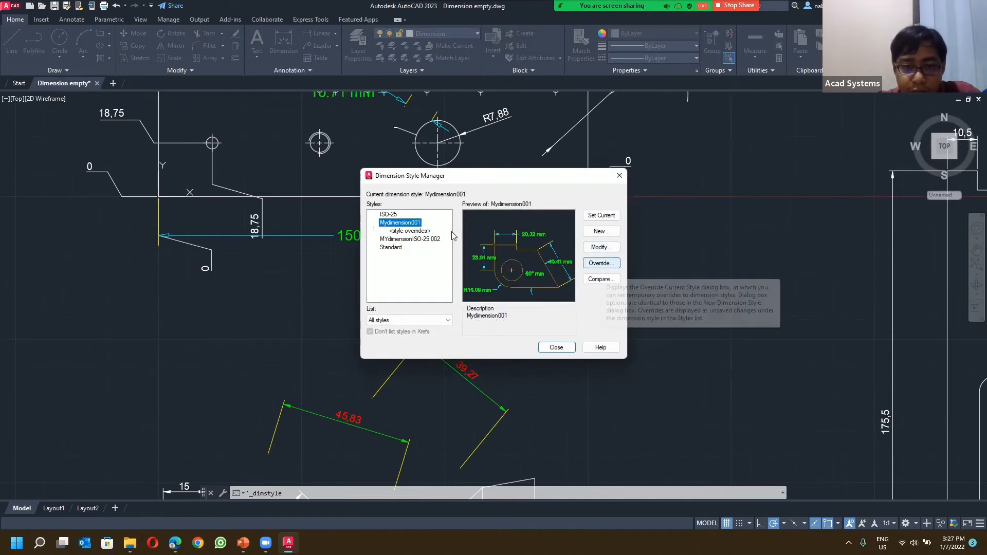
{"action": "left_click", "coordinate": [599, 264]}
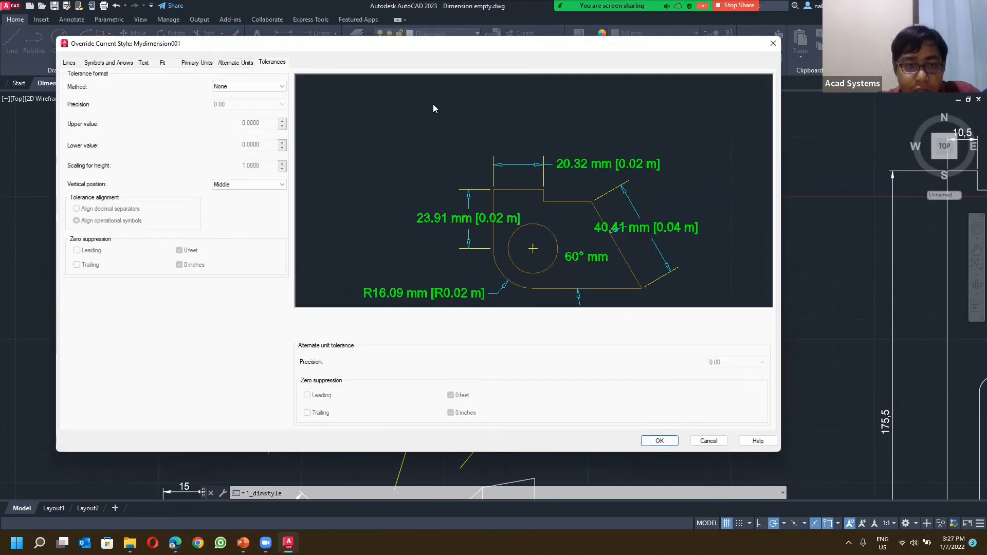
{"action": "left_click", "coordinate": [773, 43]}
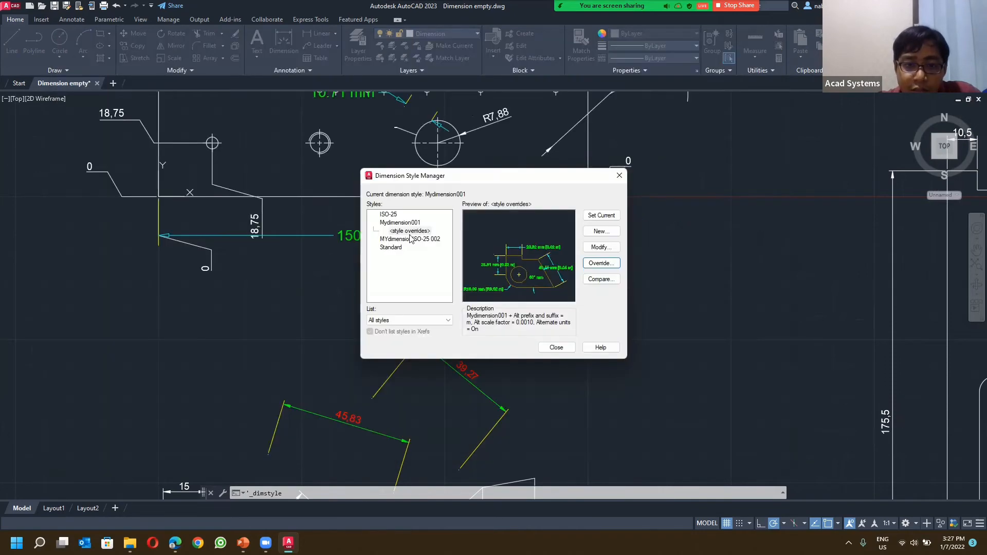
Step: Modify the Mydimension001 style itself to display alternate units with a multiplier of 0.001
{"action": "left_click", "coordinate": [399, 223]}
{"action": "left_click", "coordinate": [601, 247]}
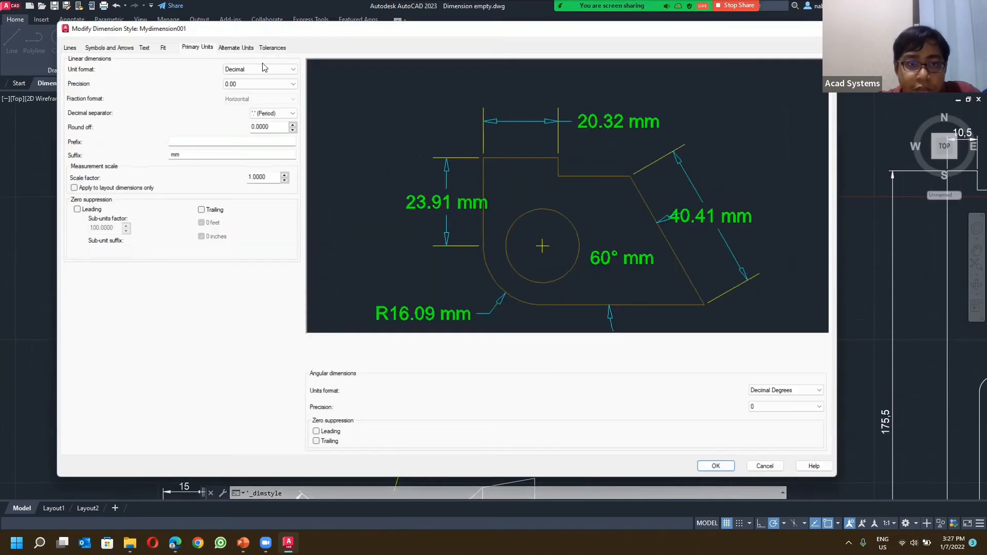
{"action": "left_click", "coordinate": [241, 47]}
{"action": "left_click", "coordinate": [124, 62]}
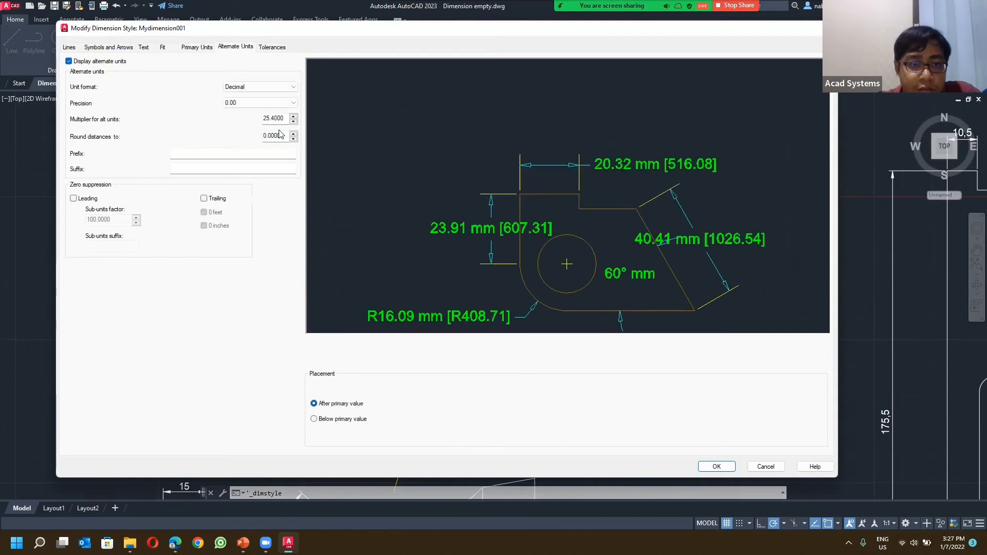
{"action": "left_click_drag", "start_coordinate": [284, 118], "coordinate": [244, 115]}
{"action": "type", "text": "10"}
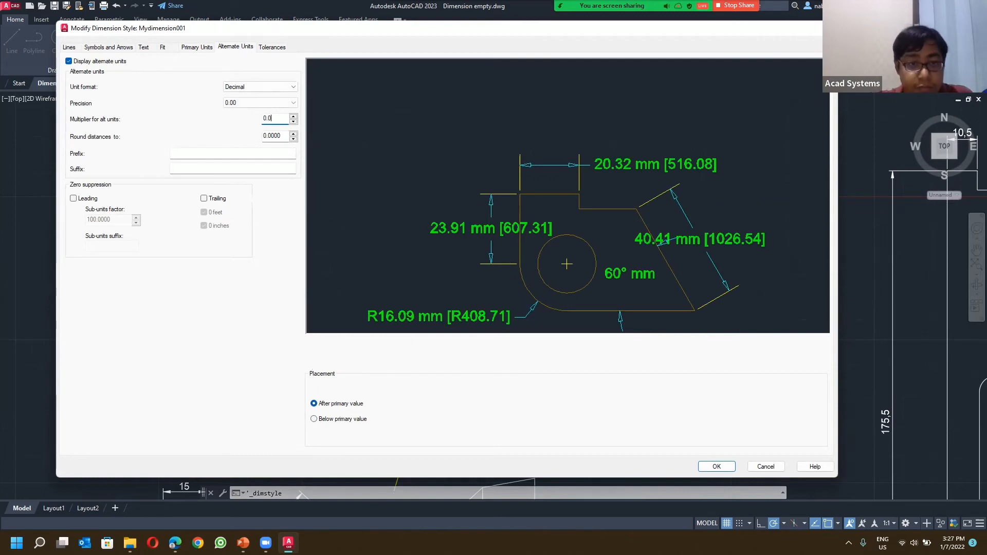
Step: Add the suffix m to the alternate units of Mydimension001, and accept the style changes
{"action": "left_click", "coordinate": [220, 168]}
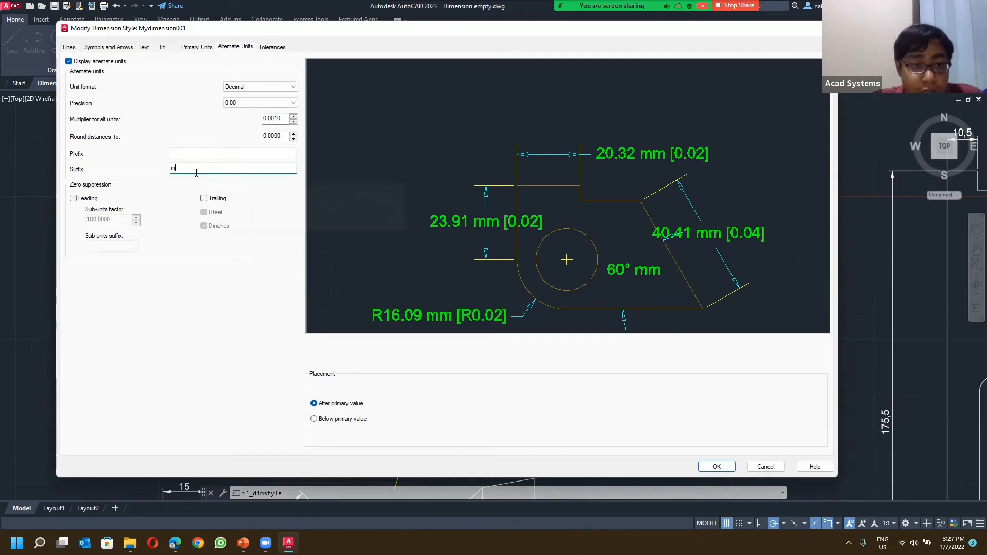
{"action": "left_click", "coordinate": [244, 156]}
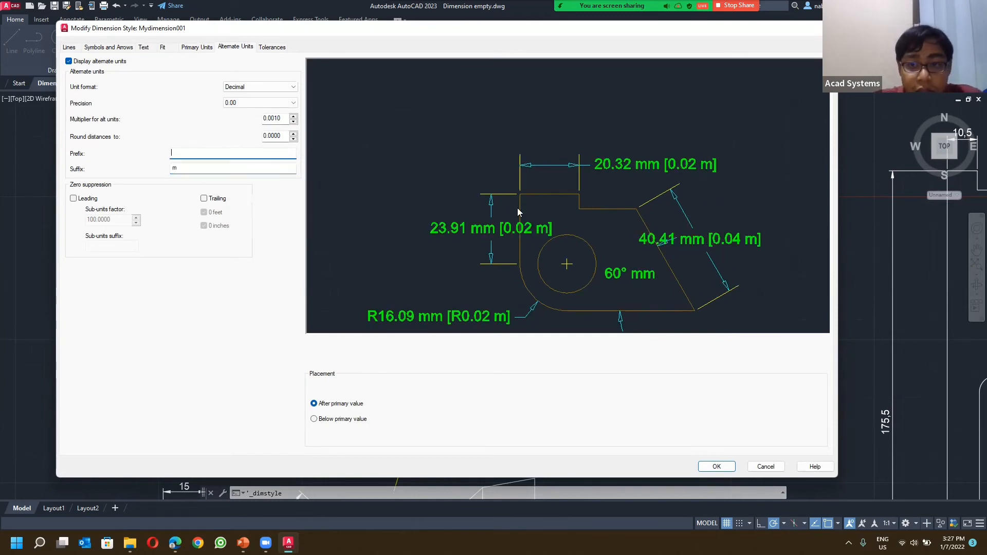
{"action": "left_click", "coordinate": [716, 467]}
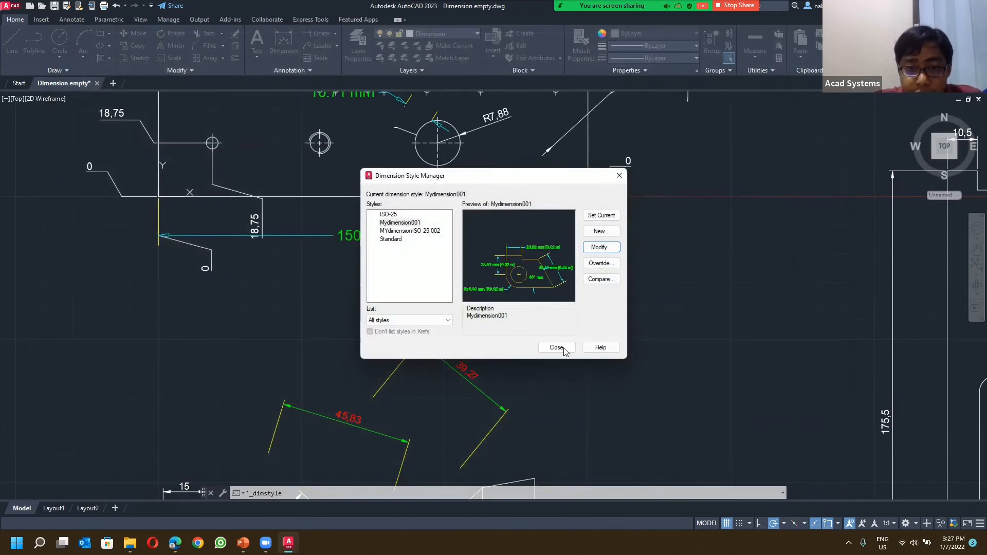
Step: Close the style manager, and modify the Mydimension001 style to use the Symmetrical tolerance method
{"action": "left_click", "coordinate": [564, 348]}
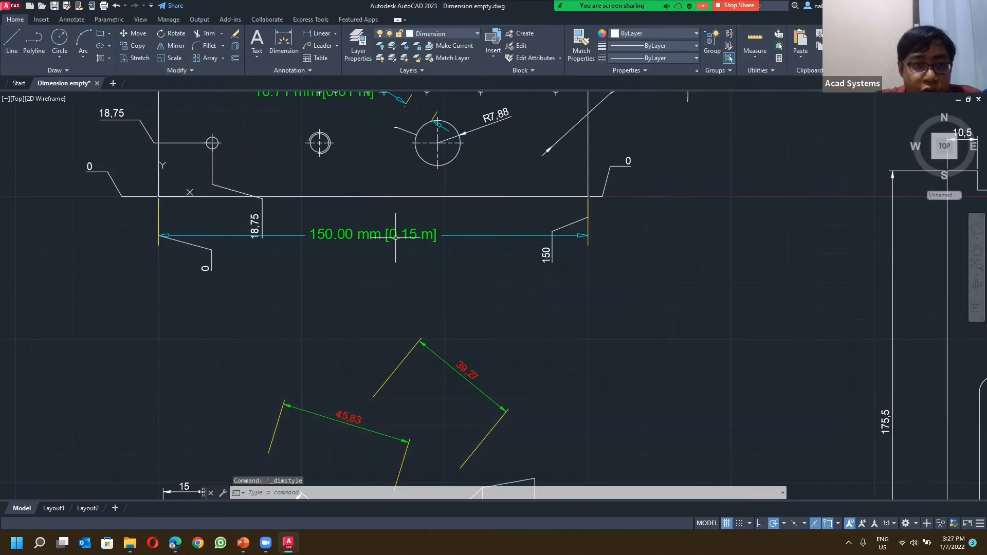
{"action": "left_click", "coordinate": [290, 70]}
{"action": "left_click", "coordinate": [252, 95]}
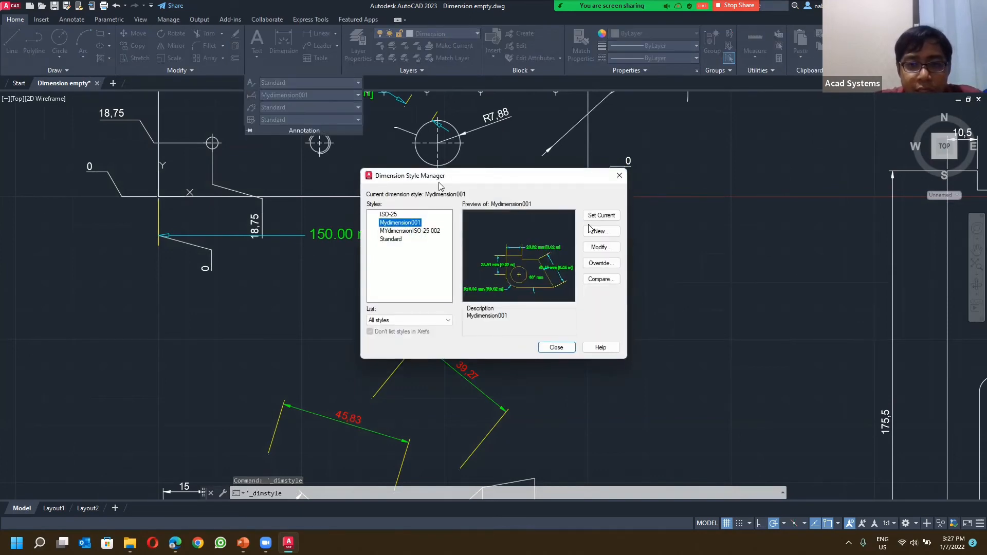
{"action": "left_click", "coordinate": [601, 248]}
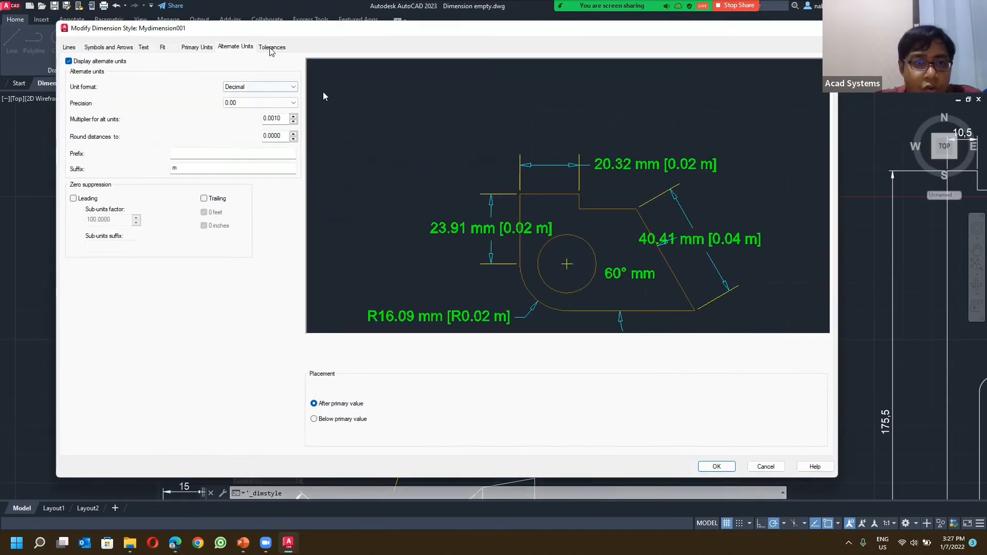
{"action": "left_click", "coordinate": [270, 46]}
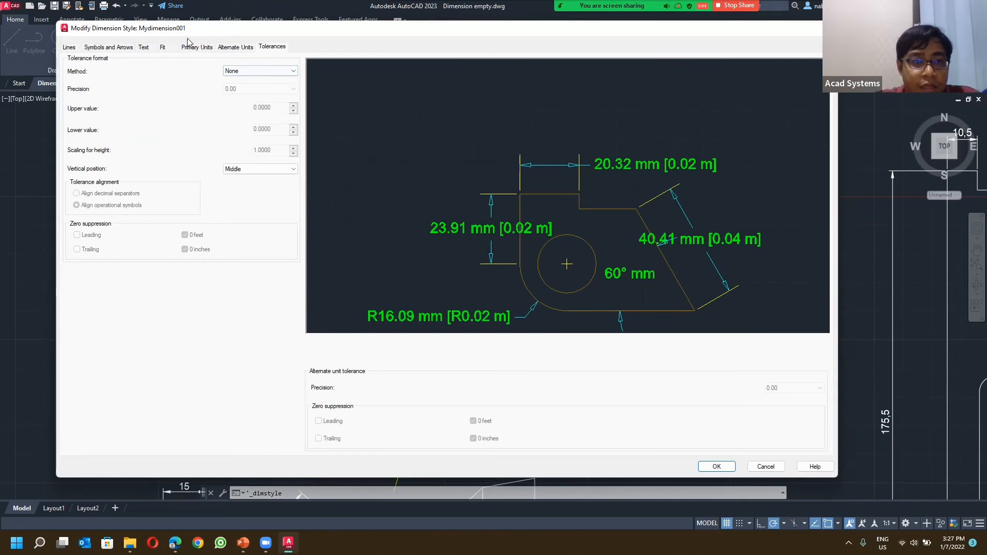
{"action": "left_click", "coordinate": [259, 71]}
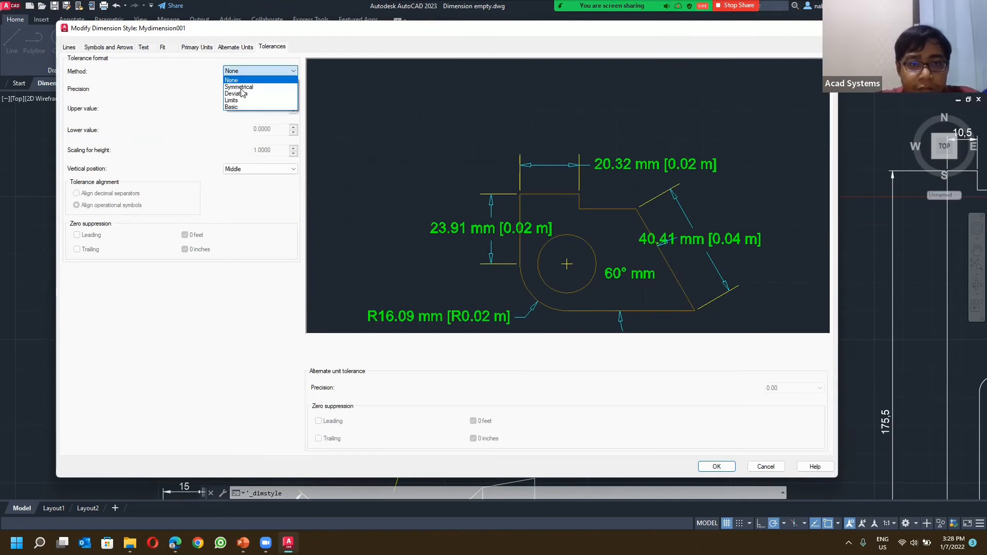
{"action": "left_click", "coordinate": [241, 80]}
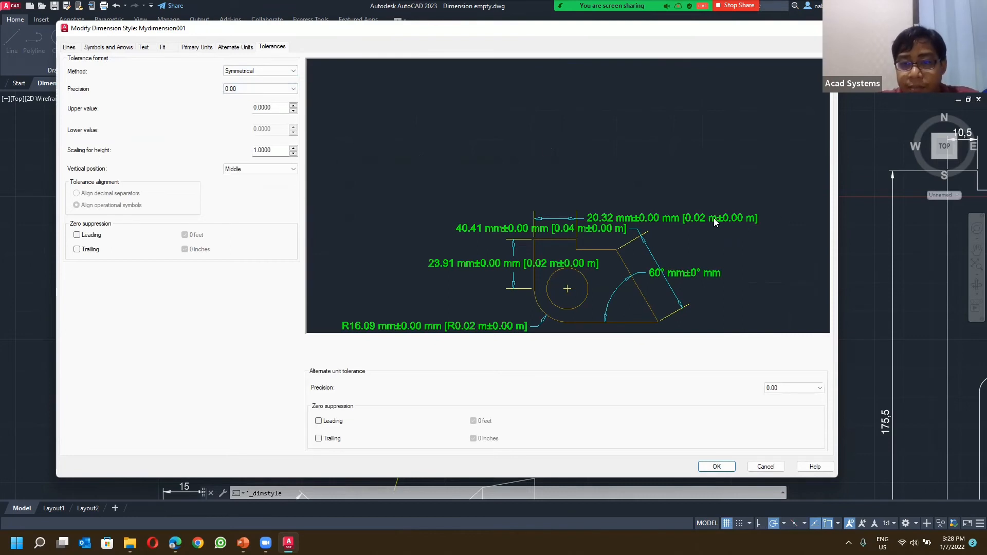
{"action": "left_click", "coordinate": [253, 73]}
{"action": "left_click", "coordinate": [254, 73]}
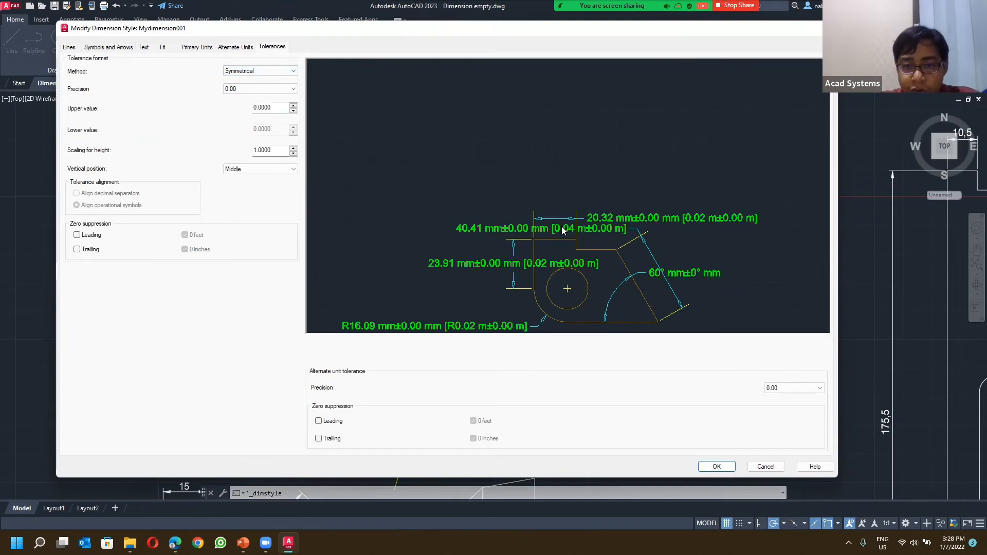
Step: Turn off the display of alternate units in Mydimension001, and return to its tolerance settings
{"action": "left_click", "coordinate": [236, 46]}
{"action": "left_click", "coordinate": [69, 62]}
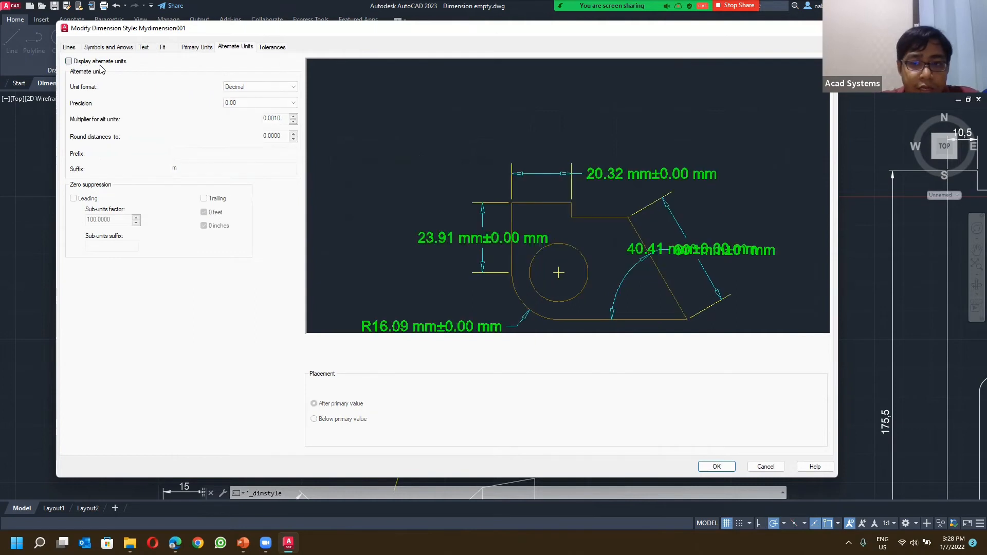
{"action": "left_click", "coordinate": [272, 46]}
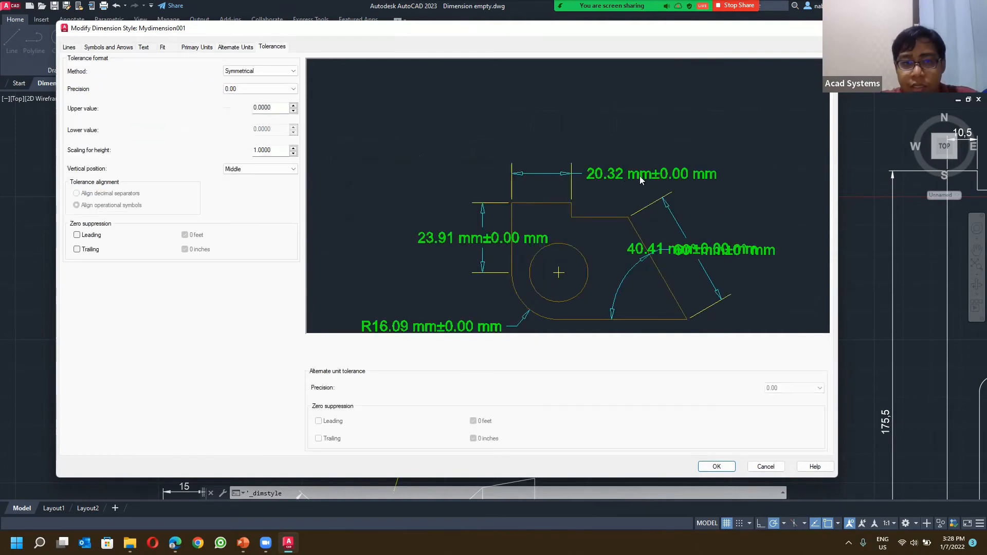
Step: Set the upper tolerance value of Mydimension001 to 0.02, keeping the tolerance precision at 0.00
{"action": "left_click", "coordinate": [237, 90]}
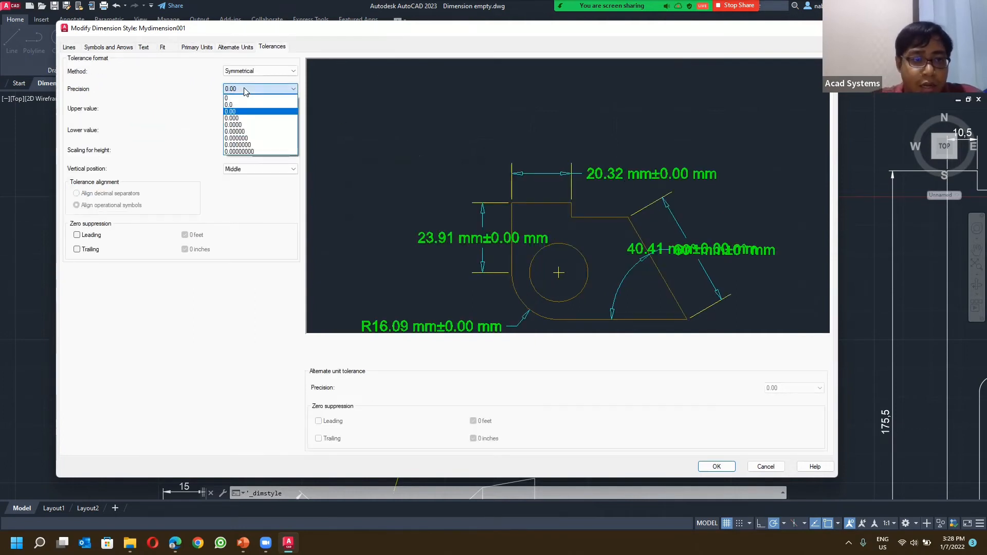
{"action": "left_click", "coordinate": [245, 90]}
{"action": "left_click", "coordinate": [249, 90]}
{"action": "left_click", "coordinate": [304, 110]}
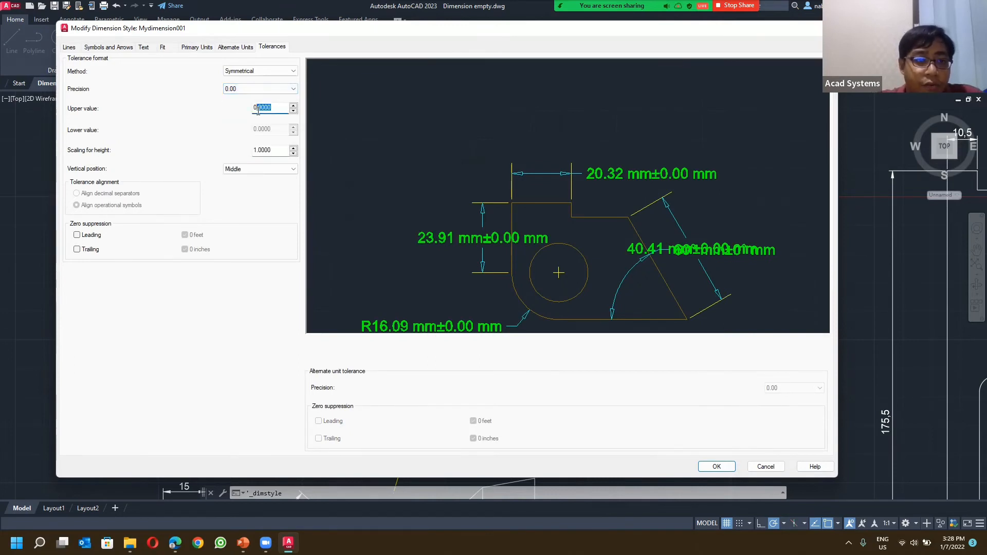
{"action": "left_click", "coordinate": [280, 110]}
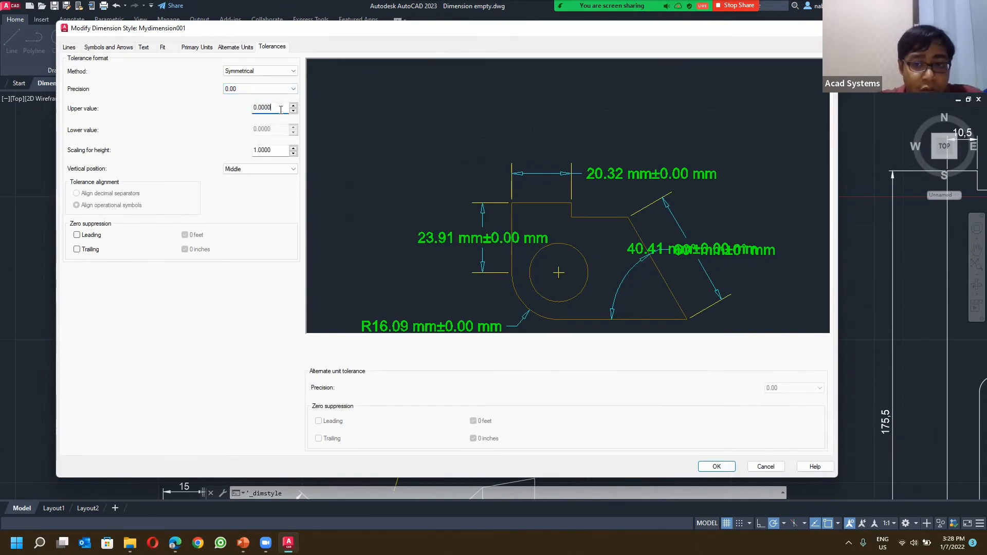
{"action": "left_click_drag", "start_coordinate": [263, 109], "coordinate": [285, 107]}
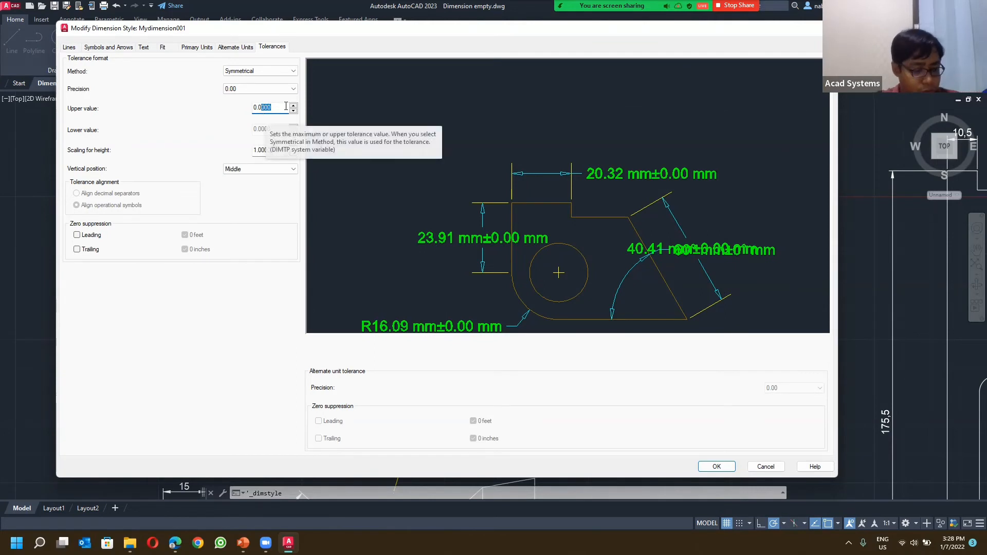
{"action": "type", "text": "2"}
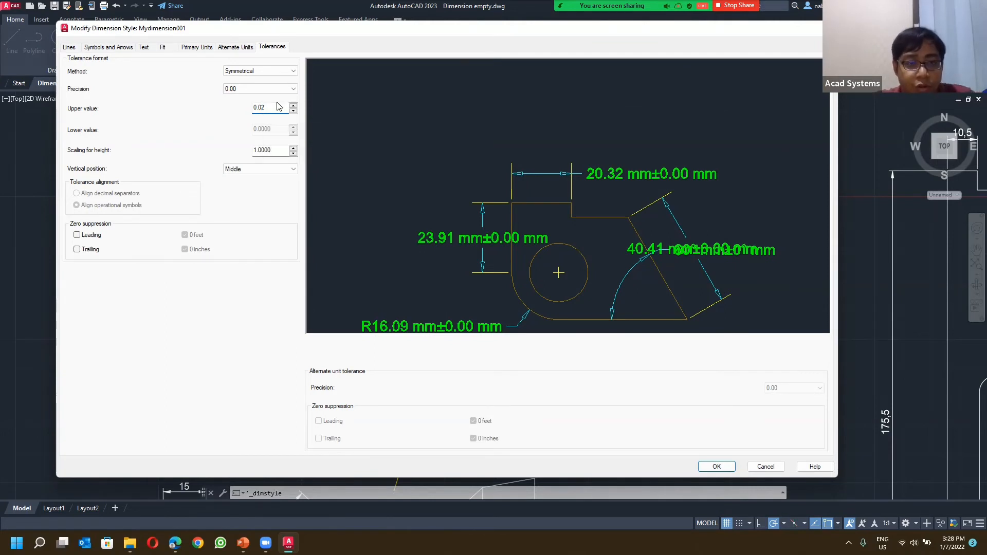
{"action": "left_click", "coordinate": [277, 89]}
{"action": "left_click", "coordinate": [280, 90]}
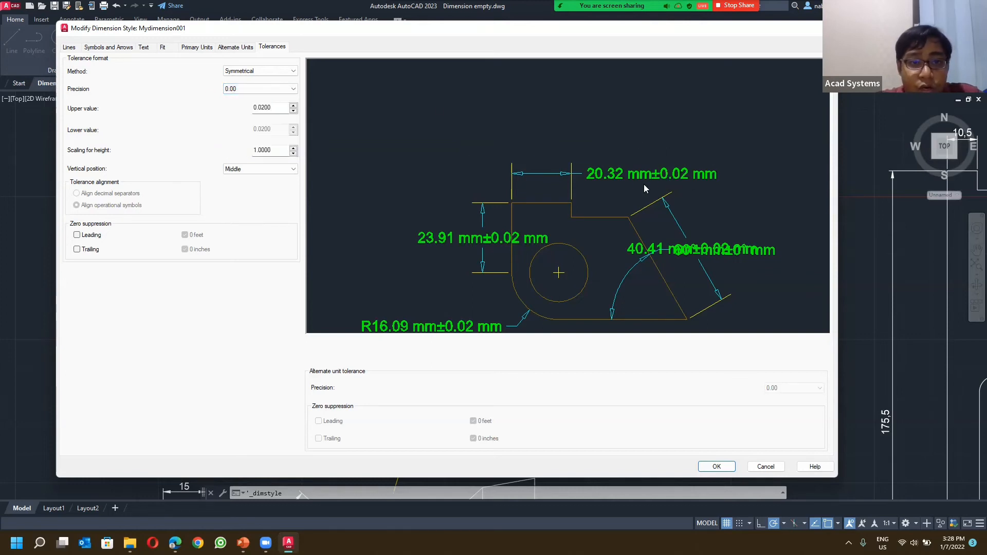
Step: Change the tolerance method of Mydimension001 to Deviation with a lower value of 0.05
{"action": "left_click", "coordinate": [254, 72]}
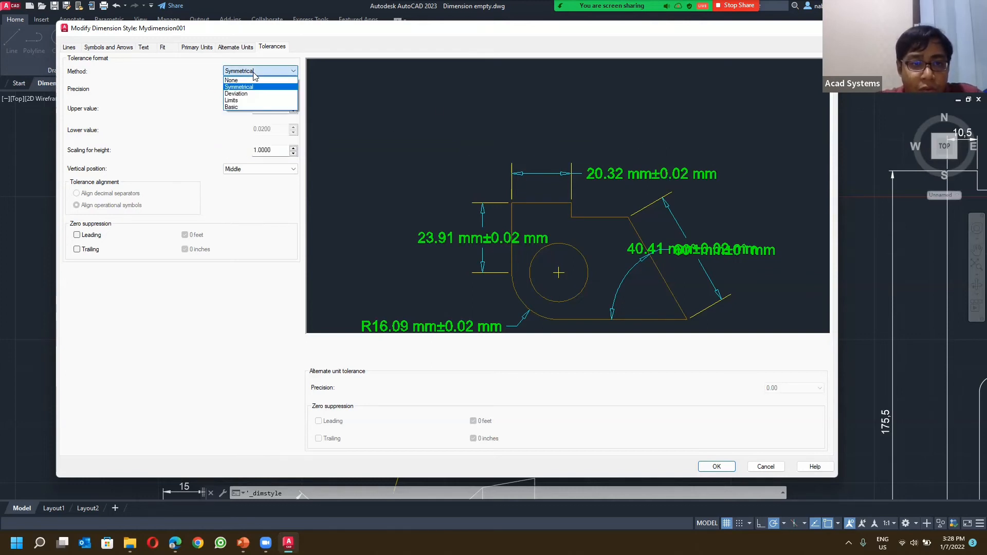
{"action": "left_click", "coordinate": [254, 94]}
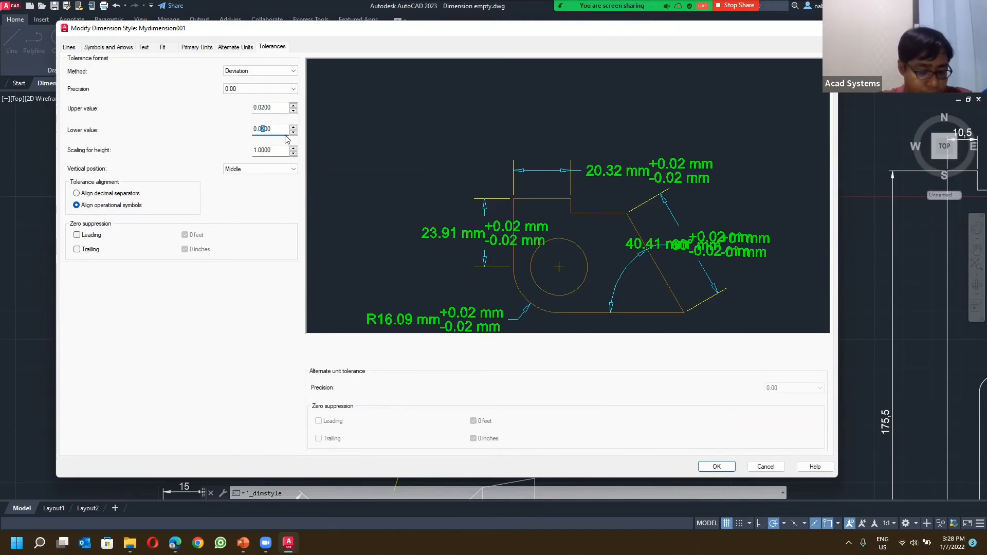
{"action": "type", "text": "5"}
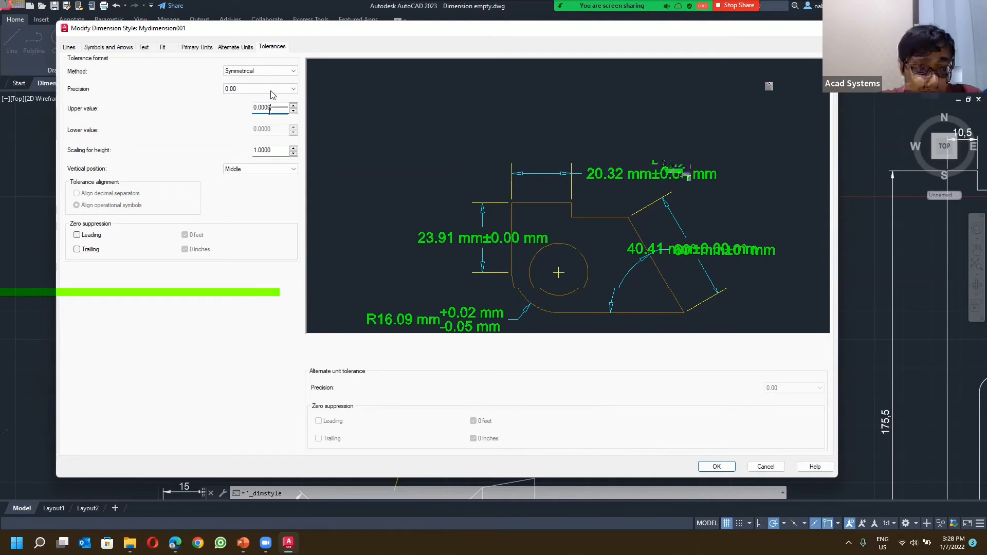
{"action": "left_click", "coordinate": [271, 89]}
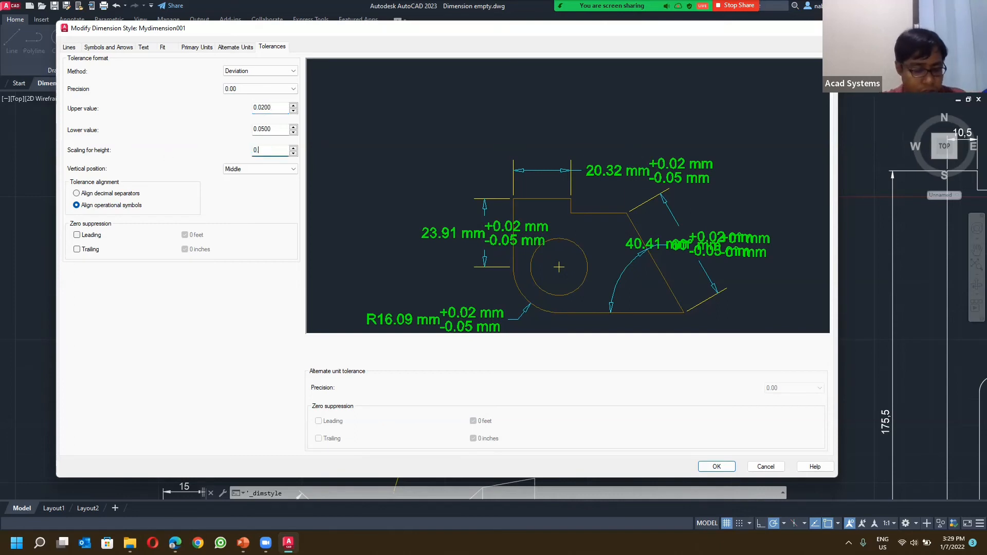
Step: Set the tolerance's scaling for height to 0.6, accept the style changes, and close the style manager
{"action": "left_click", "coordinate": [278, 110]}
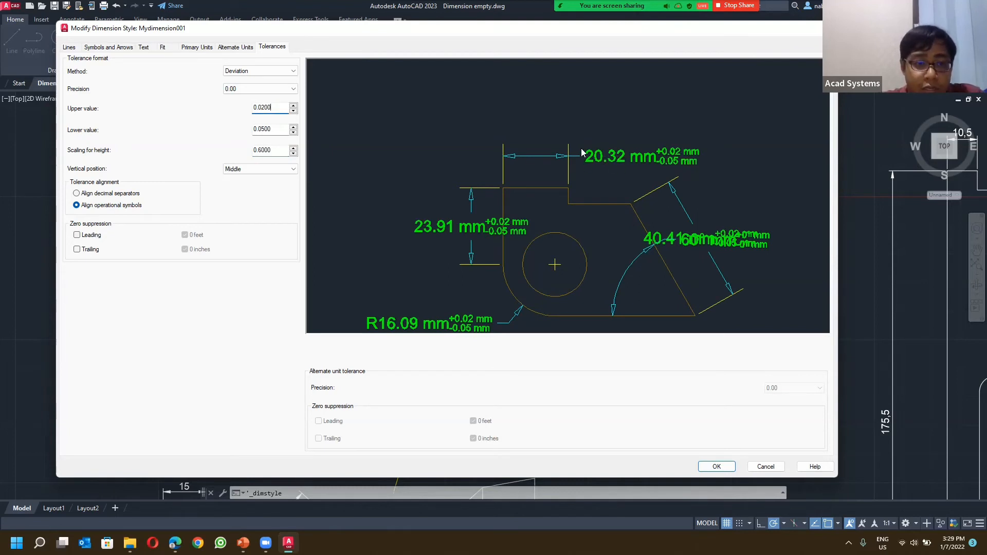
{"action": "left_click", "coordinate": [717, 467]}
{"action": "left_click", "coordinate": [558, 346]}
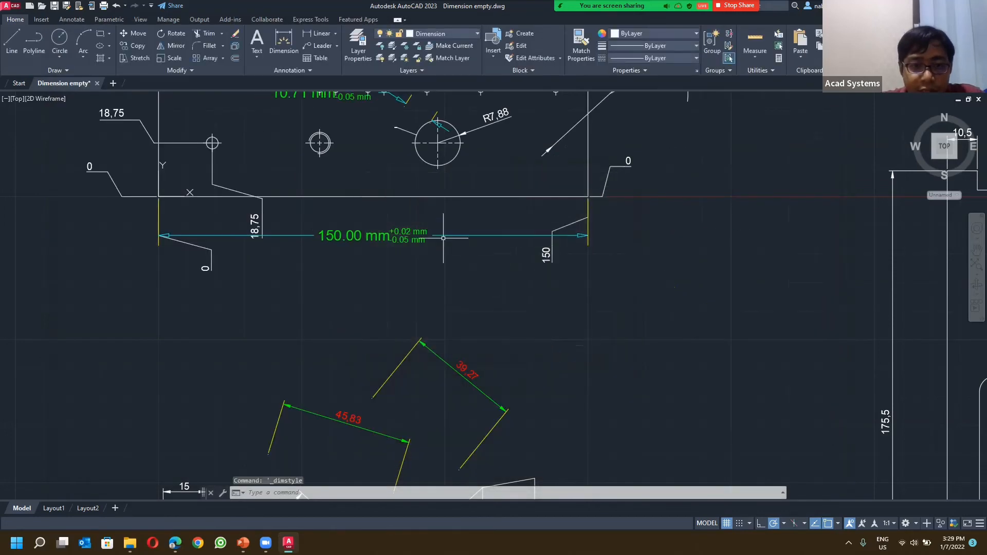
Step: Examine the tolerance text on the dimension below the plate's lower edge, and survey the whole drawing
{"action": "middle_click_drag", "start_coordinate": [356, 222], "coordinate": [375, 315]}
{"action": "scroll", "coordinate": [420, 339], "scroll_direction": "up", "scroll_amount": 2}
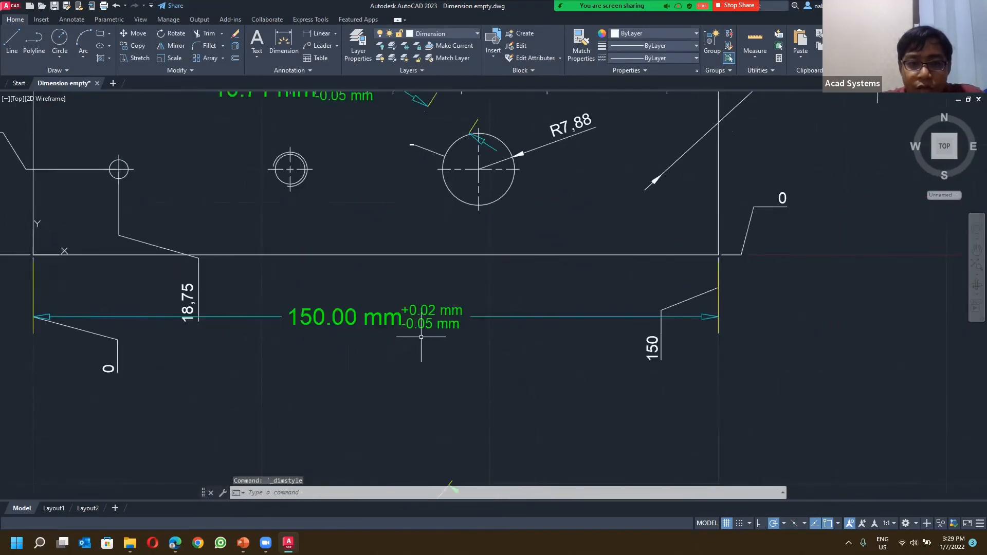
{"action": "scroll", "coordinate": [421, 337], "scroll_direction": "up", "scroll_amount": 2}
{"action": "scroll", "coordinate": [467, 317], "scroll_direction": "down", "scroll_amount": 4}
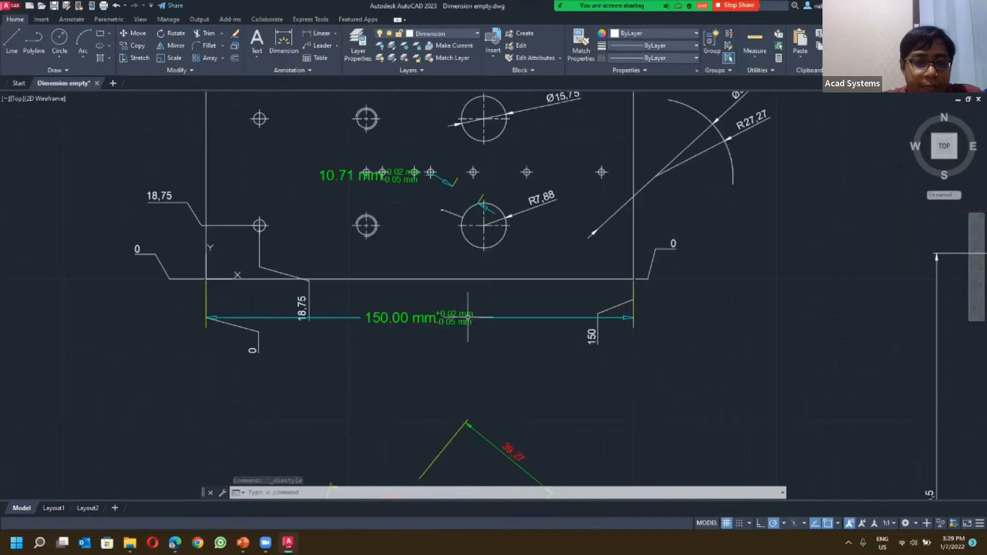
{"action": "scroll", "coordinate": [467, 317], "scroll_direction": "down", "scroll_amount": 5}
{"action": "middle_click_drag", "start_coordinate": [639, 309], "coordinate": [479, 290]}
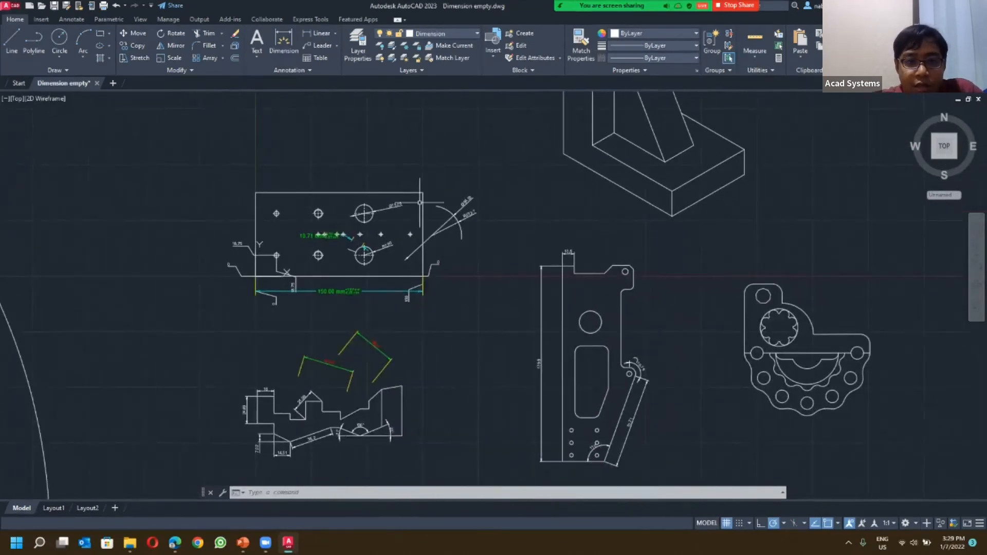
{"action": "scroll", "coordinate": [420, 203], "scroll_direction": "down", "scroll_amount": 2}
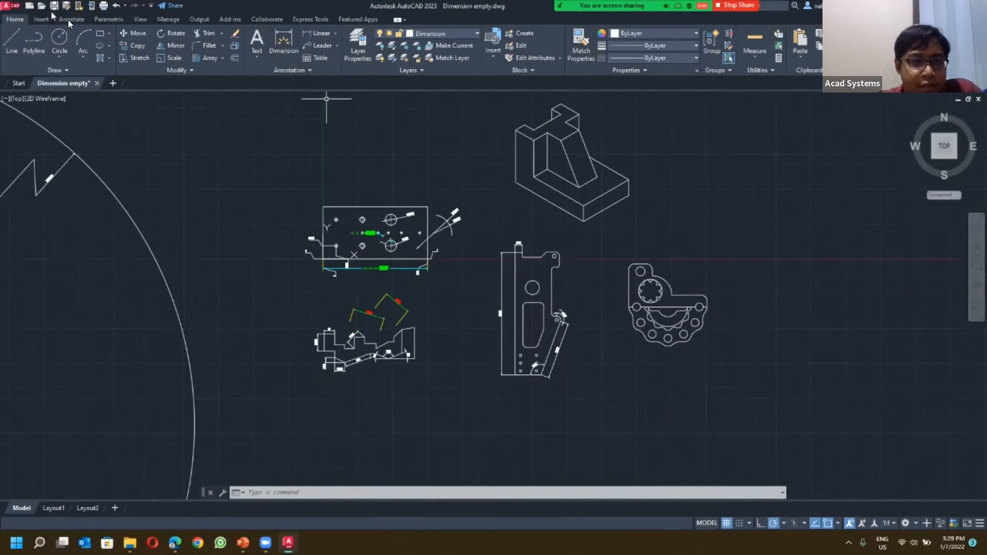
Step: Look through the annotation tools' available dimension types and dimension styles without changing the current style
{"action": "left_click", "coordinate": [69, 20]}
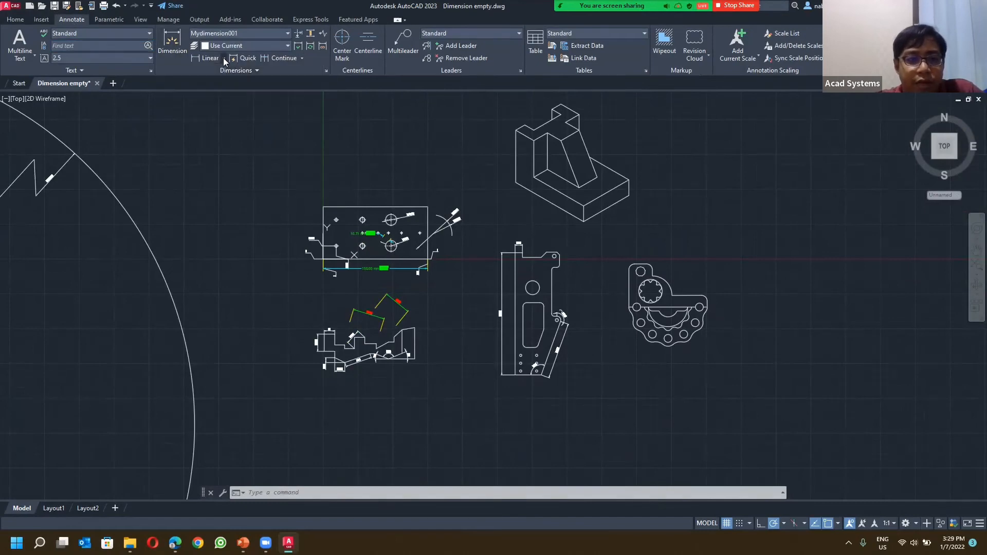
{"action": "left_click", "coordinate": [223, 58]}
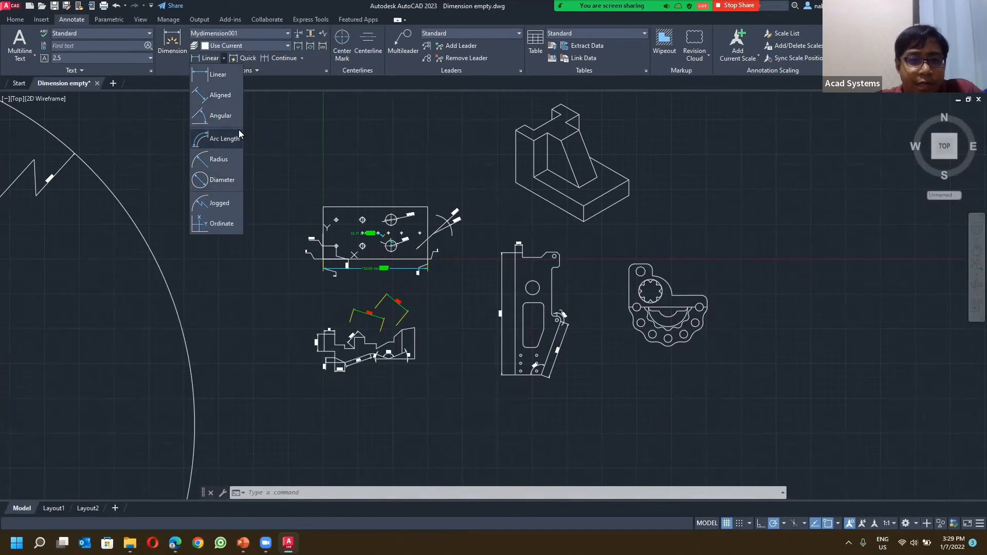
{"action": "left_click", "coordinate": [286, 33]}
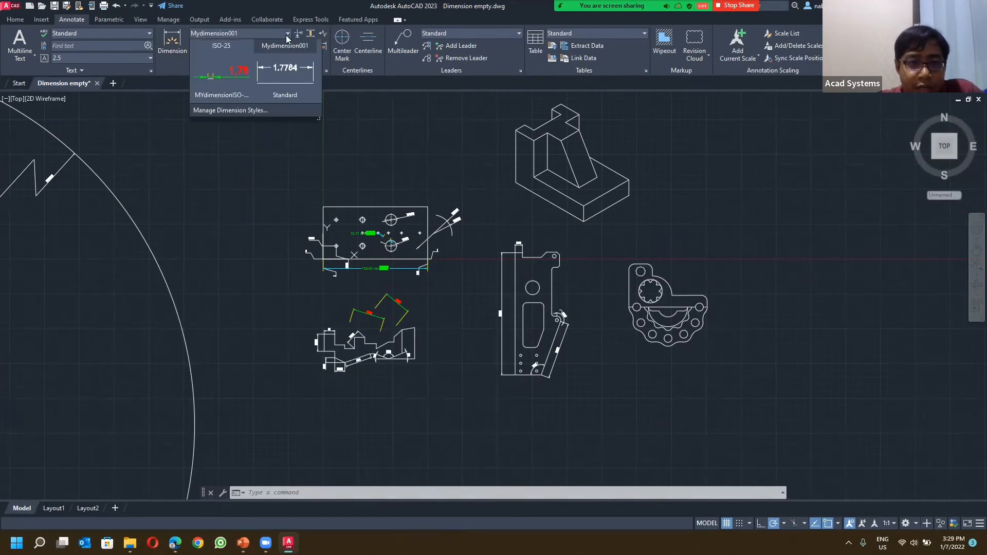
{"action": "left_click", "coordinate": [391, 135]}
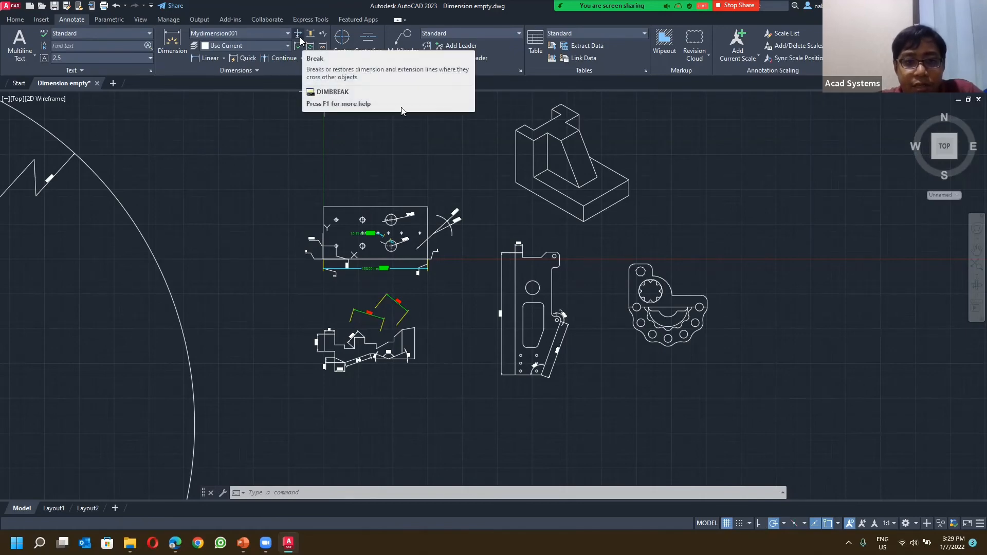
Step: Break the long diagonal diameter dimension line where it crosses the plate's right vertical edge
{"action": "scroll", "coordinate": [452, 238], "scroll_direction": "up", "scroll_amount": 6}
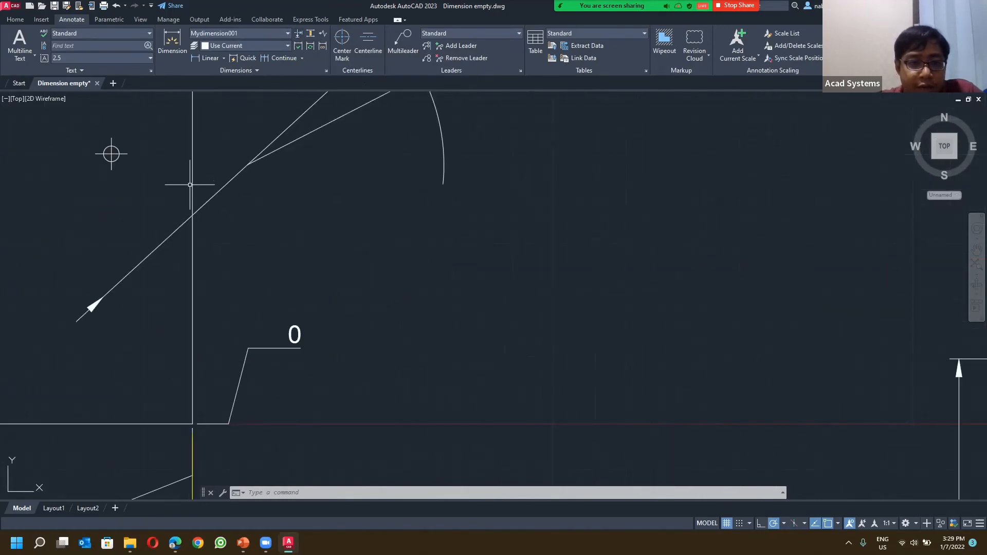
{"action": "scroll", "coordinate": [208, 206], "scroll_direction": "up", "scroll_amount": 2}
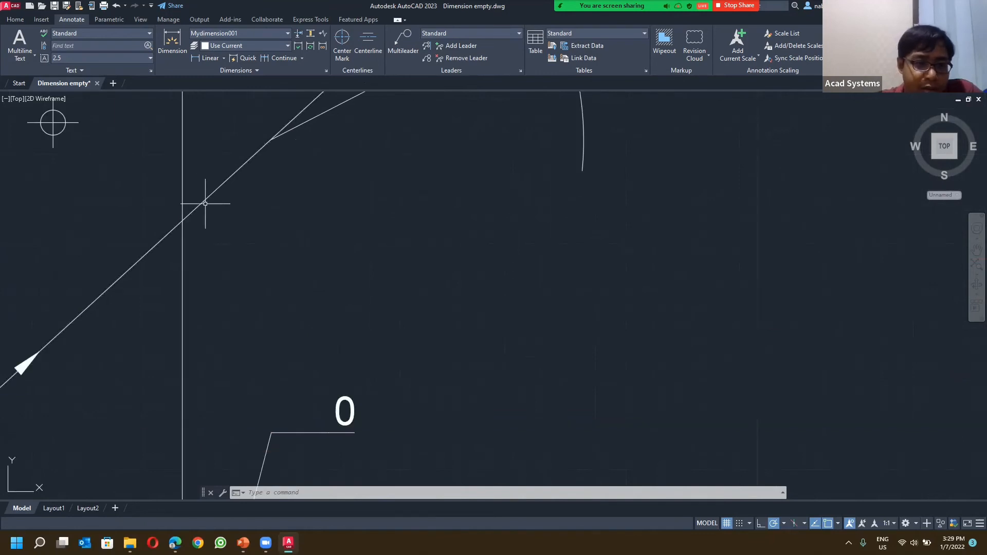
{"action": "middle_click_drag", "start_coordinate": [206, 210], "coordinate": [271, 208]}
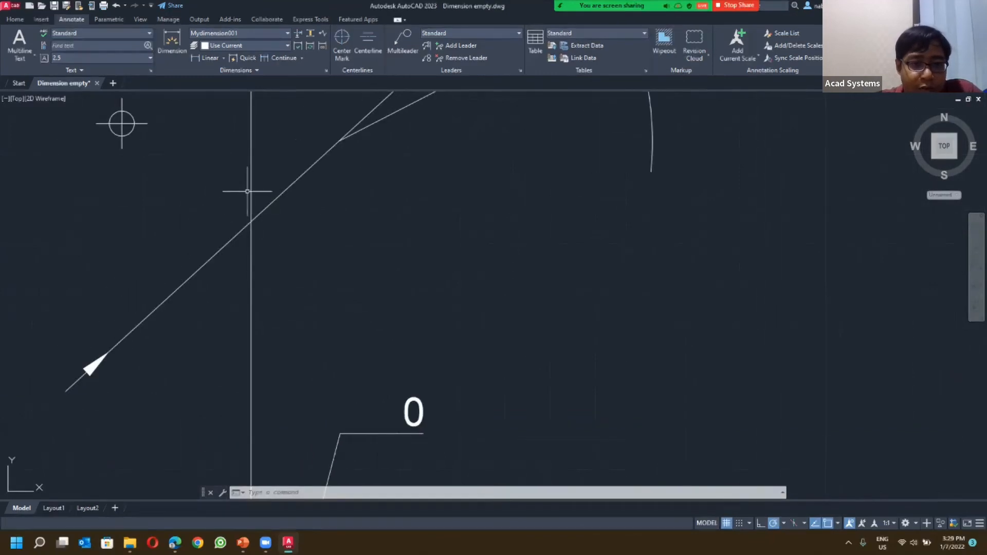
{"action": "left_click", "coordinate": [299, 34]}
{"action": "left_click", "coordinate": [272, 207]}
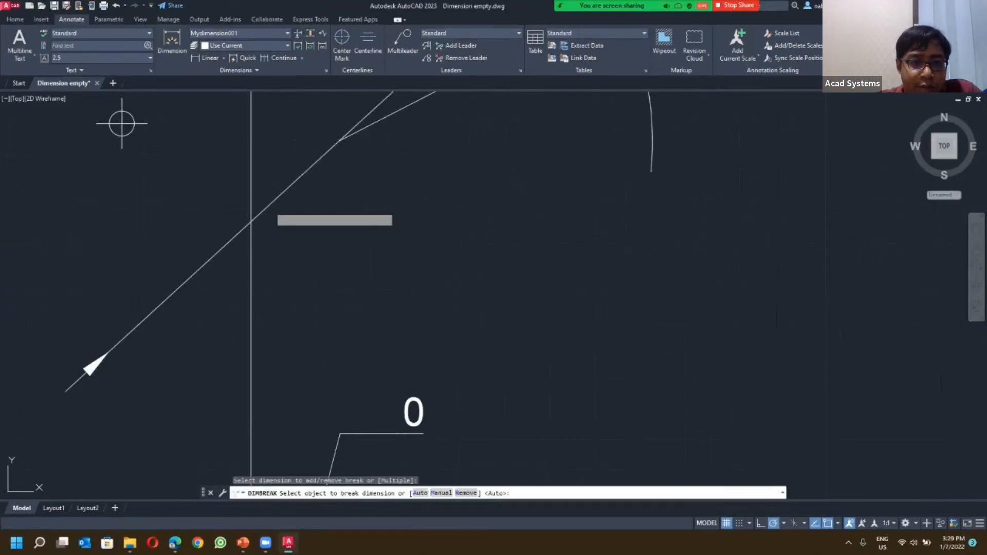
{"action": "left_click", "coordinate": [252, 206]}
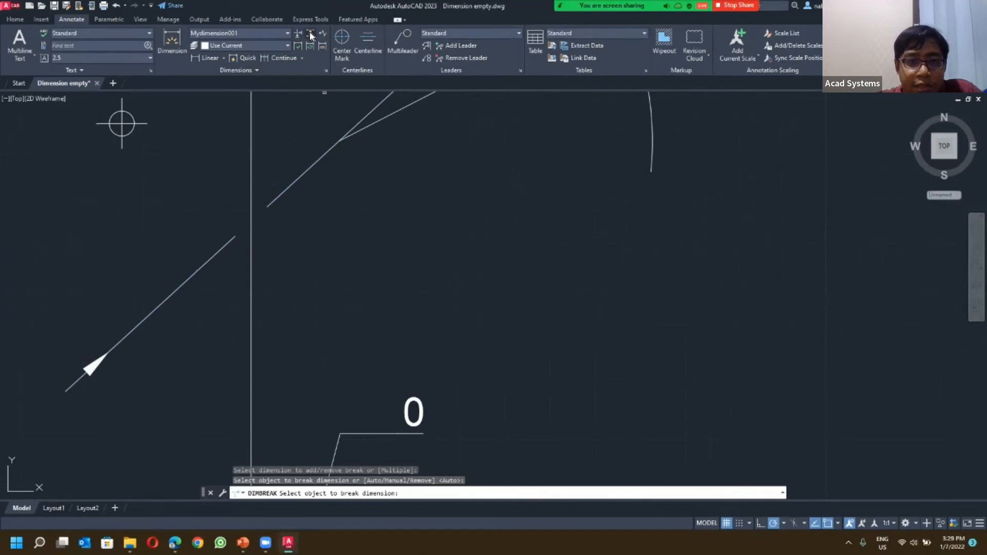
{"action": "scroll", "coordinate": [527, 334], "scroll_direction": "down", "scroll_amount": 10}
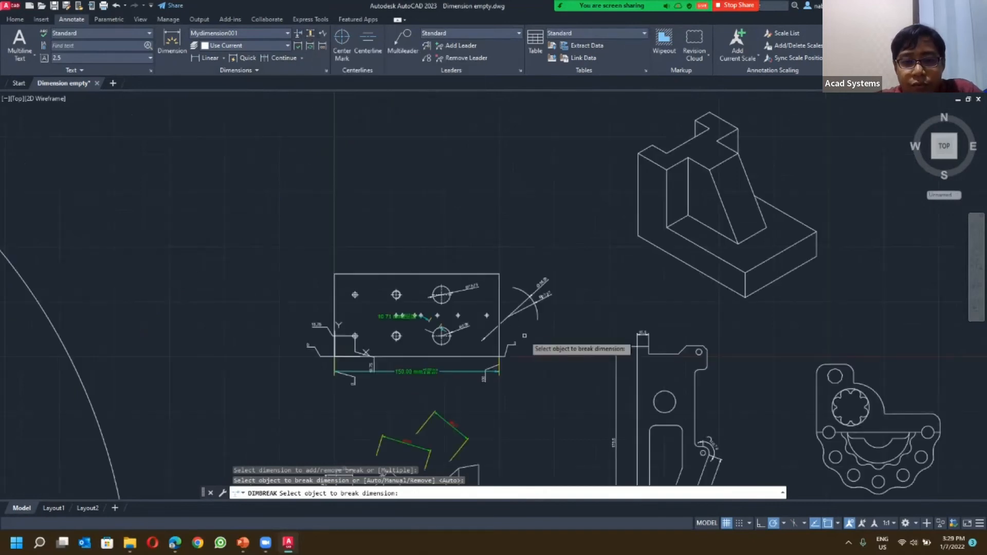
Step: Delete the 7,02, 14,51 and 38,2 linear dimensions along the bottom of the stepped profile
{"action": "middle_click_drag", "start_coordinate": [528, 338], "coordinate": [383, 149]}
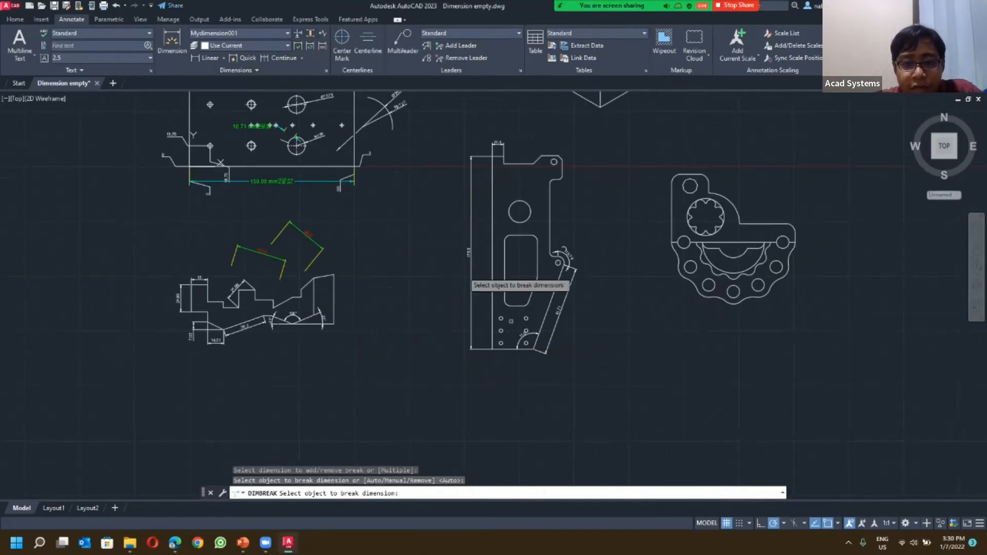
{"action": "mouse_move", "coordinate": [463, 170]}
{"action": "middle_mouse_down"}
{"action": "mouse_move", "coordinate": [447, 257]}
{"action": "mouse_move", "coordinate": [435, 267]}
{"action": "mouse_move", "coordinate": [369, 178]}
{"action": "middle_mouse_up"}
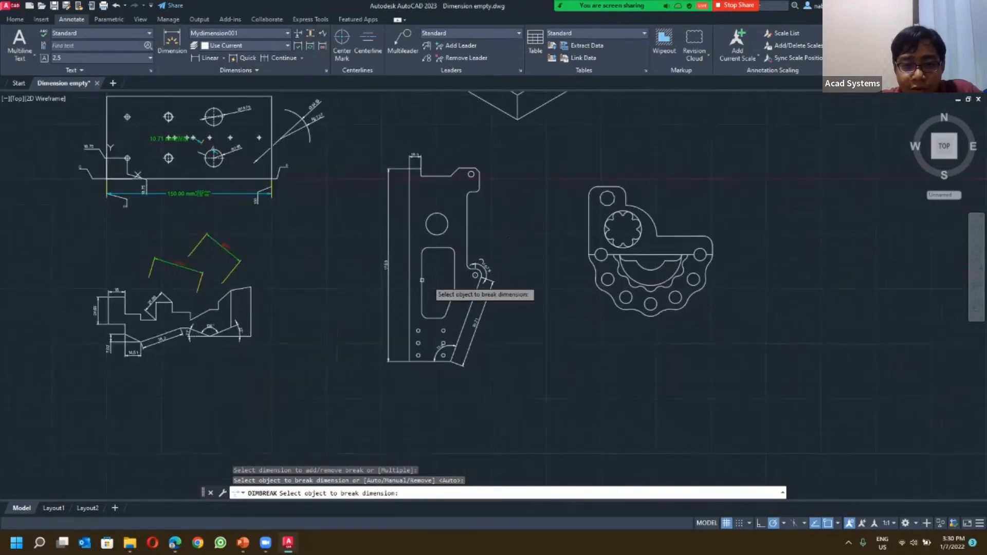
{"action": "scroll", "coordinate": [158, 358], "scroll_direction": "up", "scroll_amount": 4}
{"action": "middle_click_drag", "start_coordinate": [159, 358], "coordinate": [306, 292]}
{"action": "scroll", "coordinate": [290, 308], "scroll_direction": "up", "scroll_amount": 2}
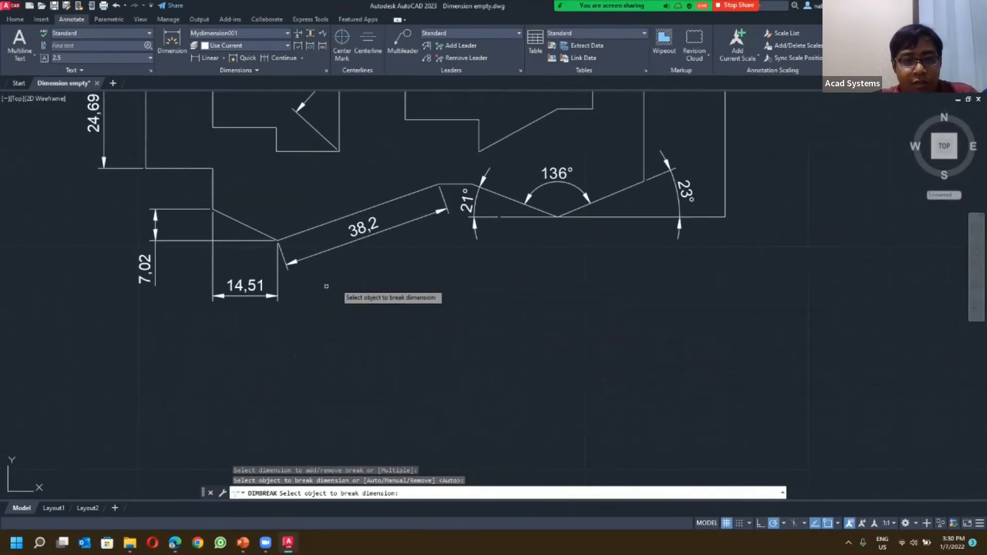
{"action": "key", "text": "Escape"}
{"action": "left_click", "coordinate": [336, 319]}
{"action": "left_click", "coordinate": [155, 233]}
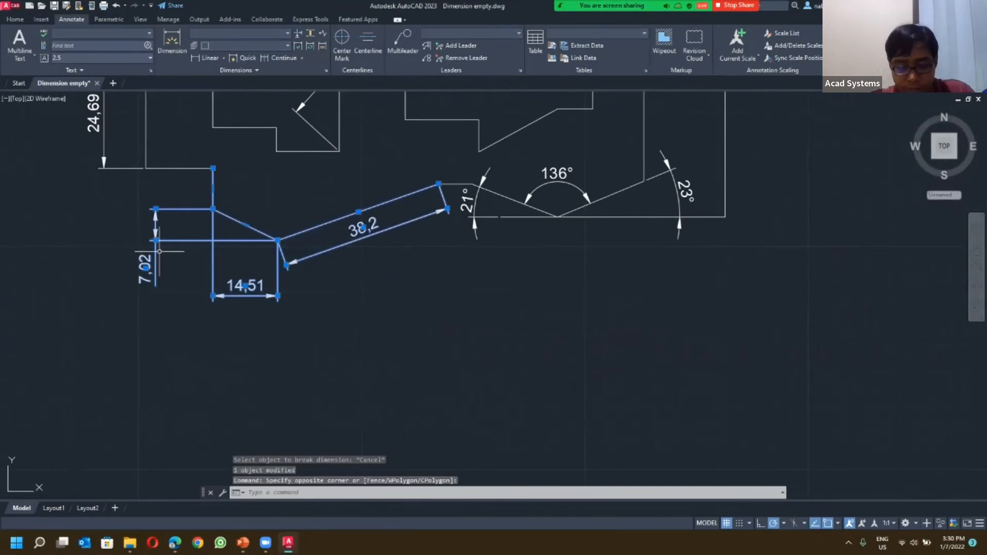
{"action": "key", "text": "Escape"}
{"action": "key", "text": "Escape"}
{"action": "left_click", "coordinate": [324, 326]}
{"action": "left_click", "coordinate": [179, 252]}
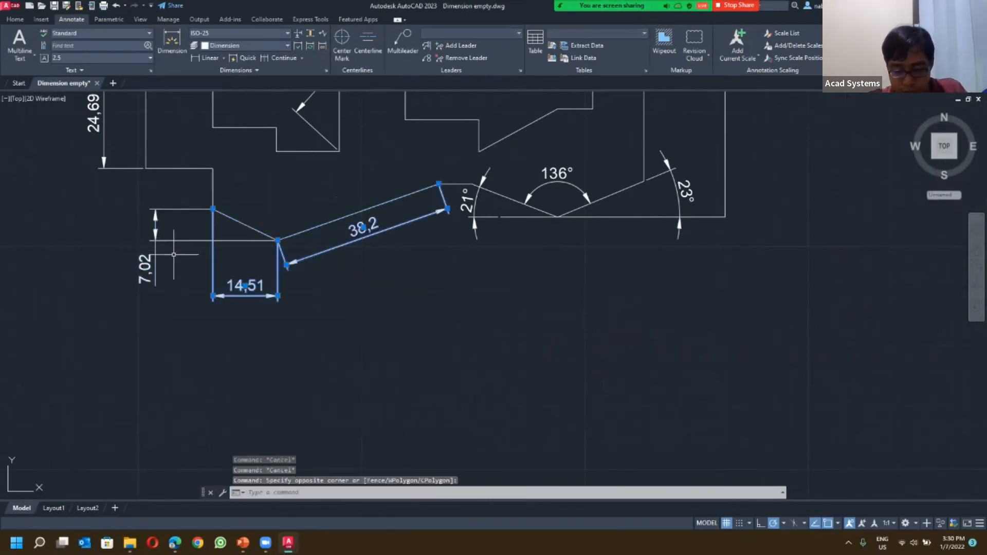
{"action": "key", "text": "Delete"}
{"action": "left_click", "coordinate": [181, 240]}
{"action": "key", "text": "Escape"}
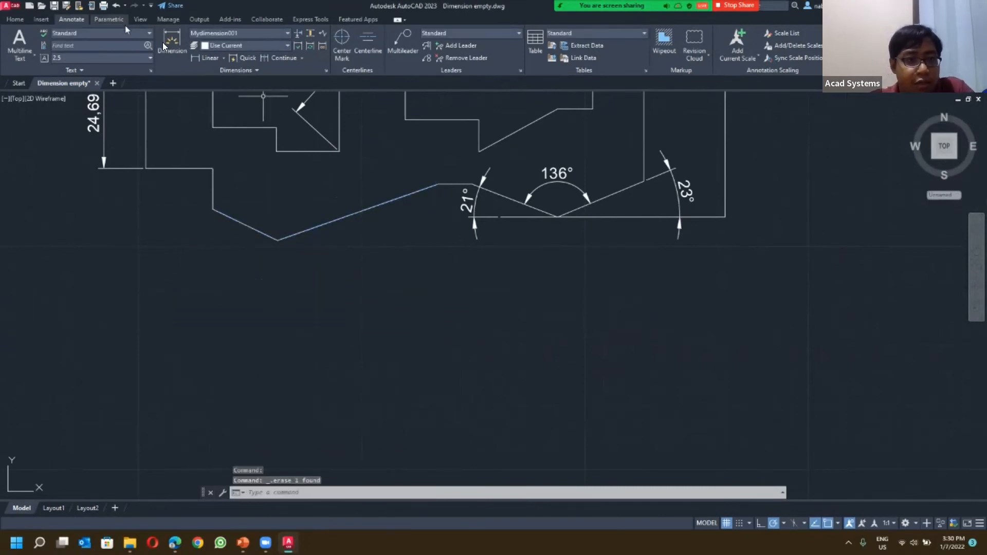
Step: Place staggered horizontal dimensions below the profile for the short flat ledge and the adjoining downward slope
{"action": "left_click", "coordinate": [172, 43]}
{"action": "left_click", "coordinate": [145, 168]}
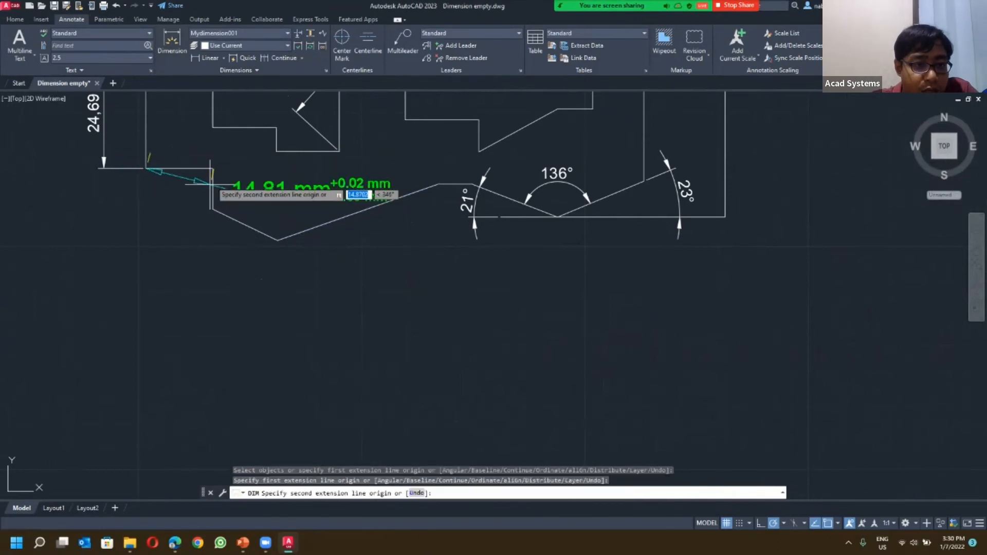
{"action": "left_click", "coordinate": [213, 168]}
{"action": "left_click", "coordinate": [202, 284]}
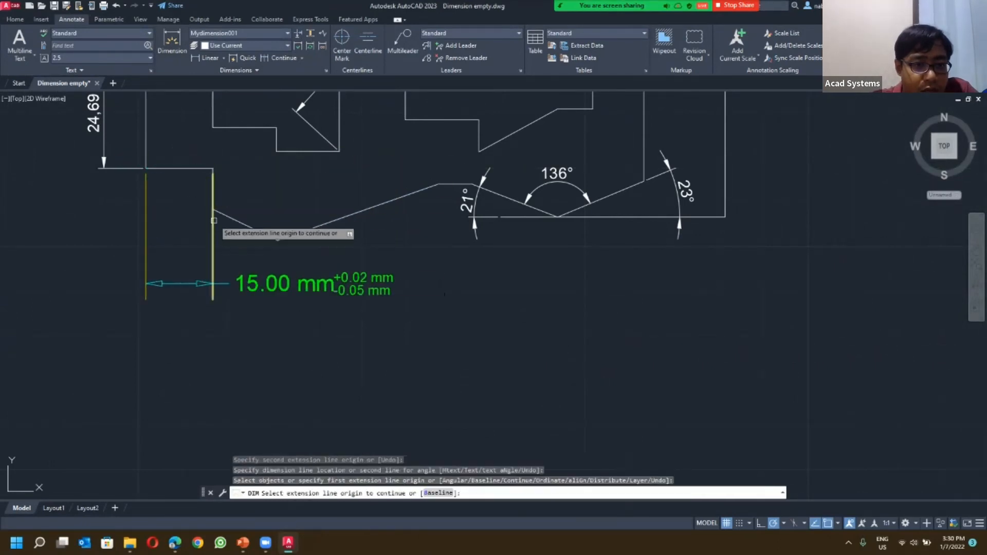
{"action": "key", "text": "Return"}
{"action": "left_click", "coordinate": [223, 215]}
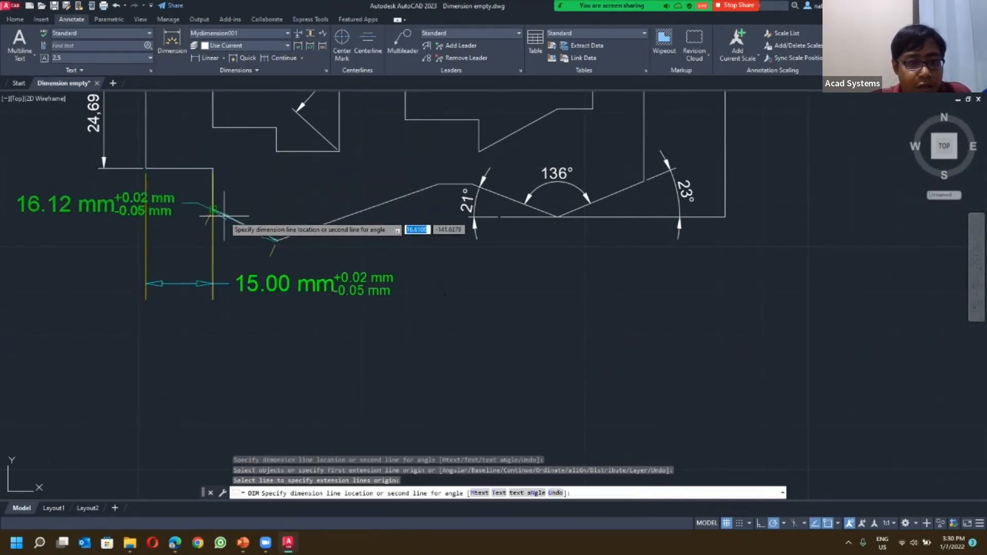
{"action": "left_click", "coordinate": [265, 345]}
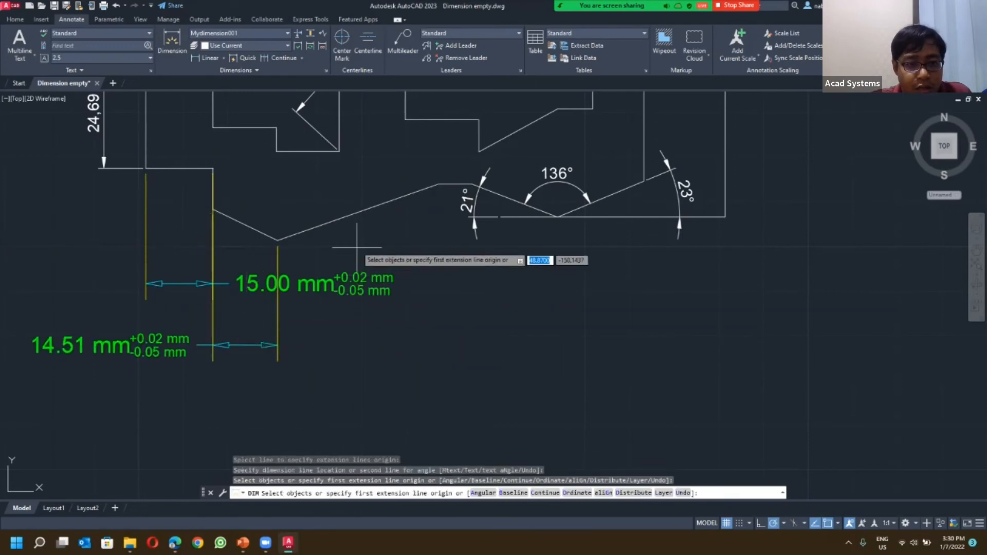
Step: Dimension the horizontal span of the long rising slope, placing the dimension line below the other two
{"action": "key", "text": "Return"}
{"action": "left_click", "coordinate": [334, 220]}
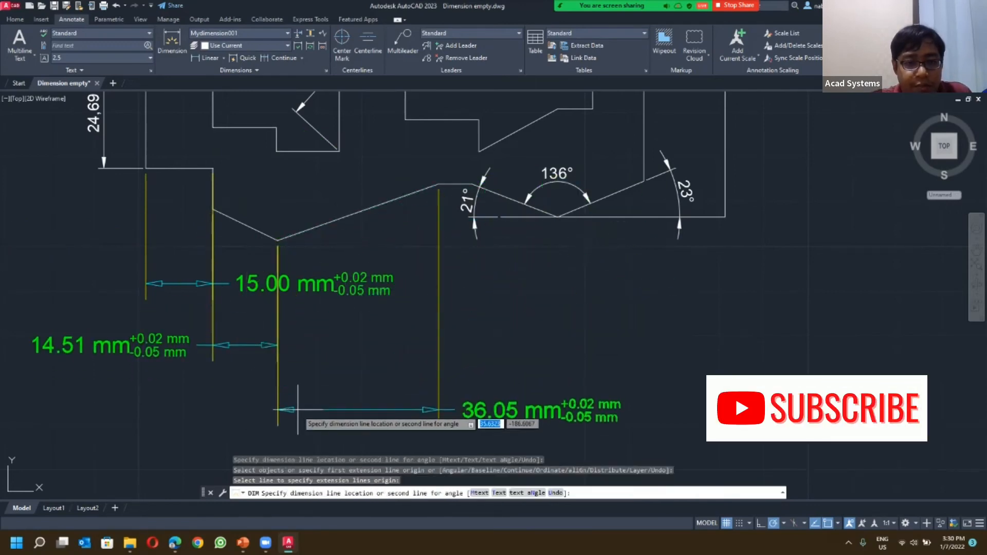
{"action": "left_click", "coordinate": [329, 374]}
{"action": "key", "text": "Return"}
{"action": "key", "text": "Escape"}
{"action": "key", "text": "Escape"}
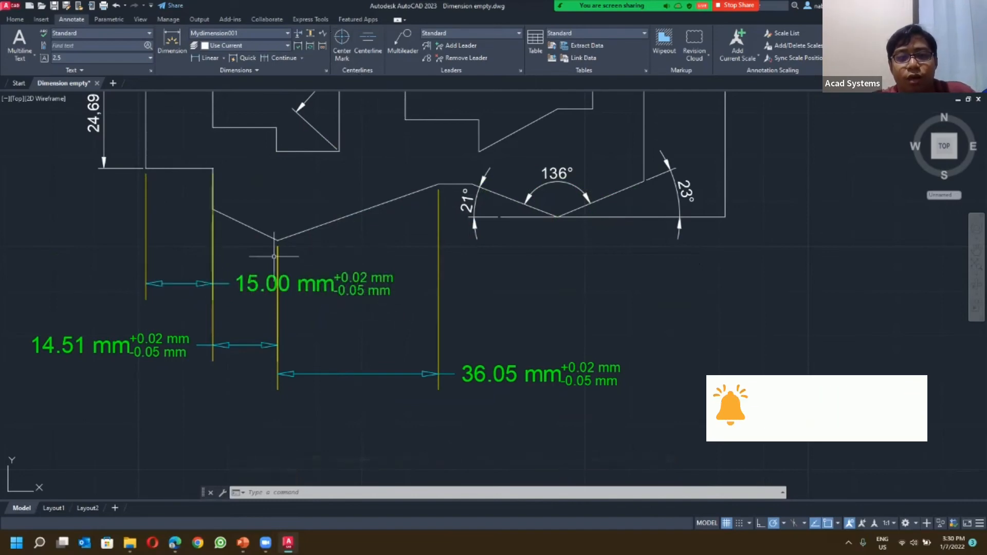
Step: Align the three new dimensions with Adjust Space, using the ledge dimension as base and a spacing of 0
{"action": "left_click", "coordinate": [309, 32]}
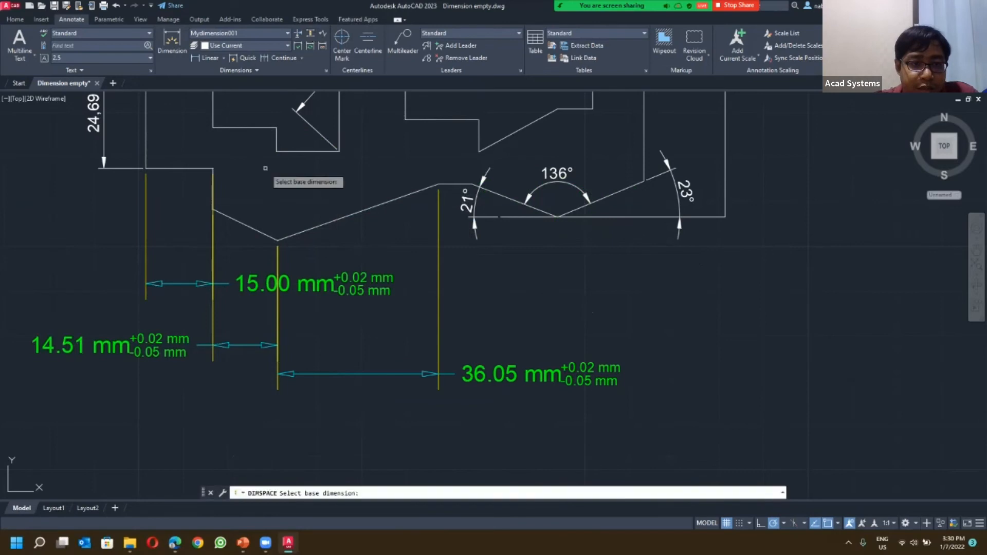
{"action": "left_click", "coordinate": [181, 283]}
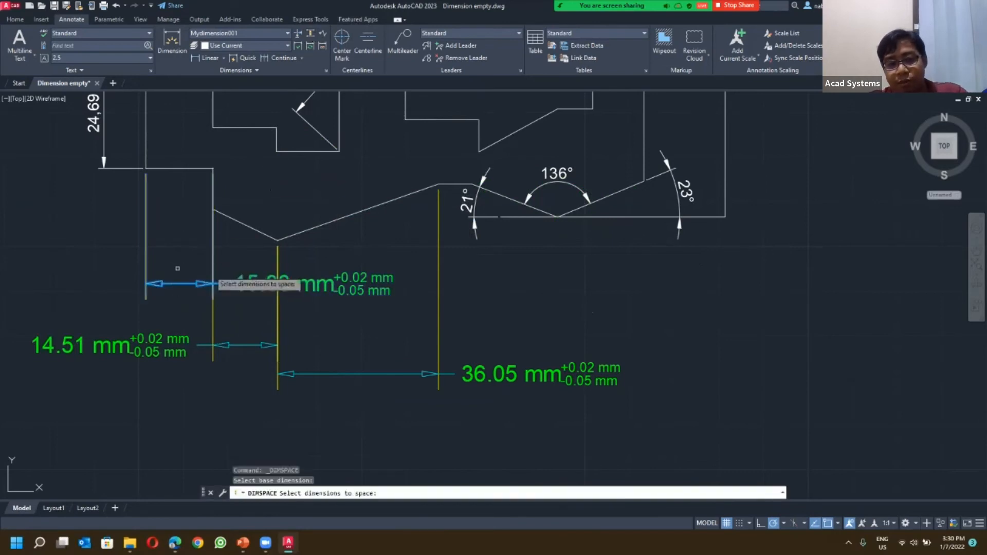
{"action": "left_click", "coordinate": [252, 346]}
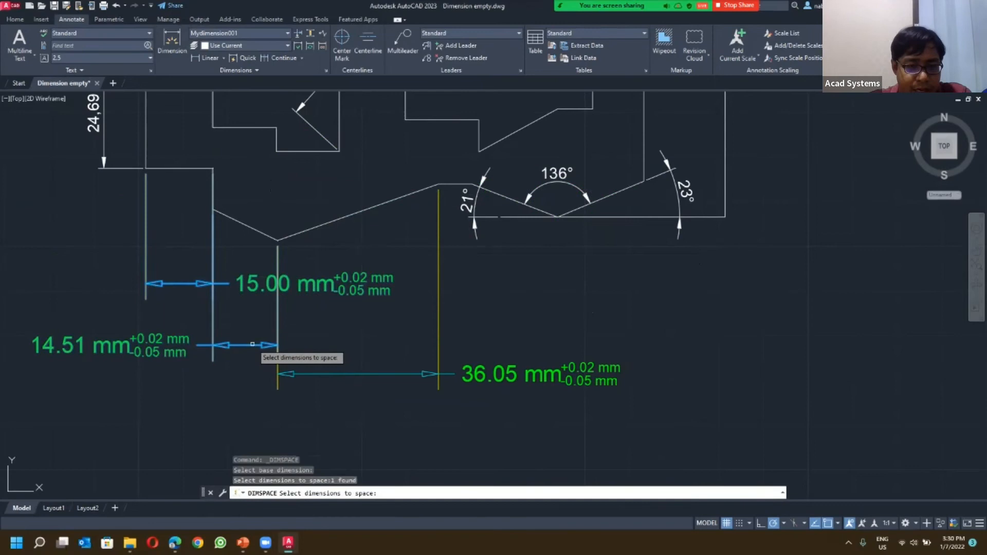
{"action": "left_click", "coordinate": [324, 374]}
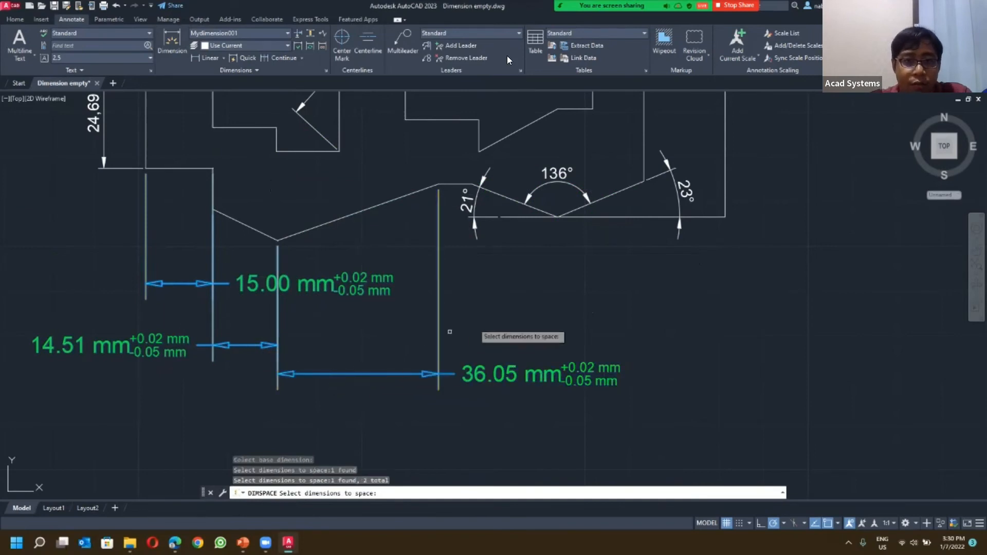
{"action": "key", "text": "Return"}
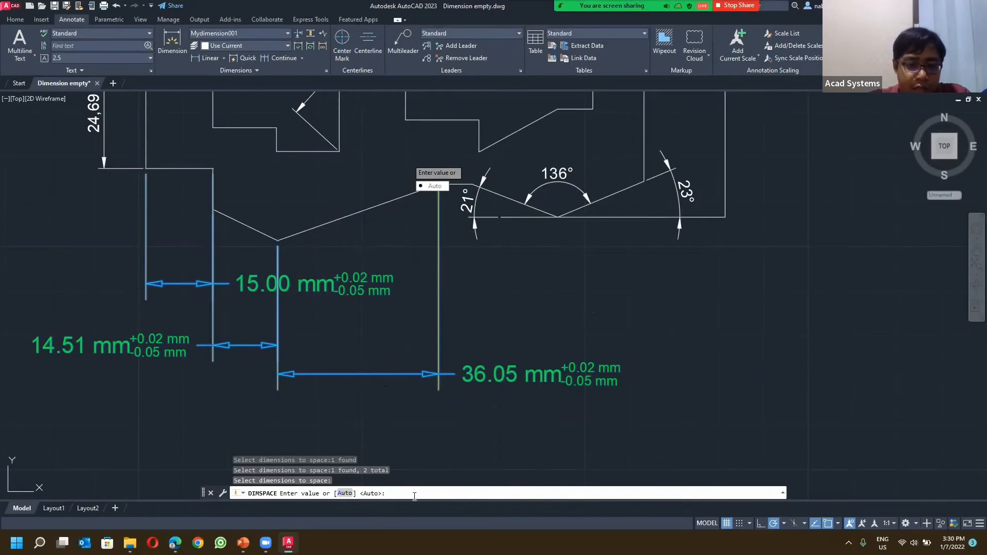
{"action": "type", "text": "0"}
{"action": "key", "text": "Return"}
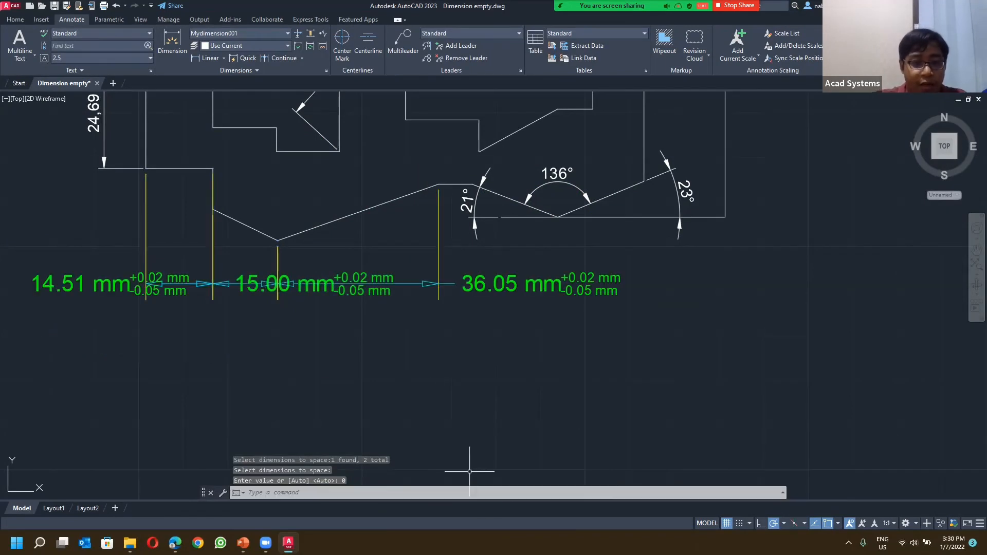
{"action": "key", "text": "Escape"}
{"action": "key", "text": "Escape"}
{"action": "key", "text": "Escape"}
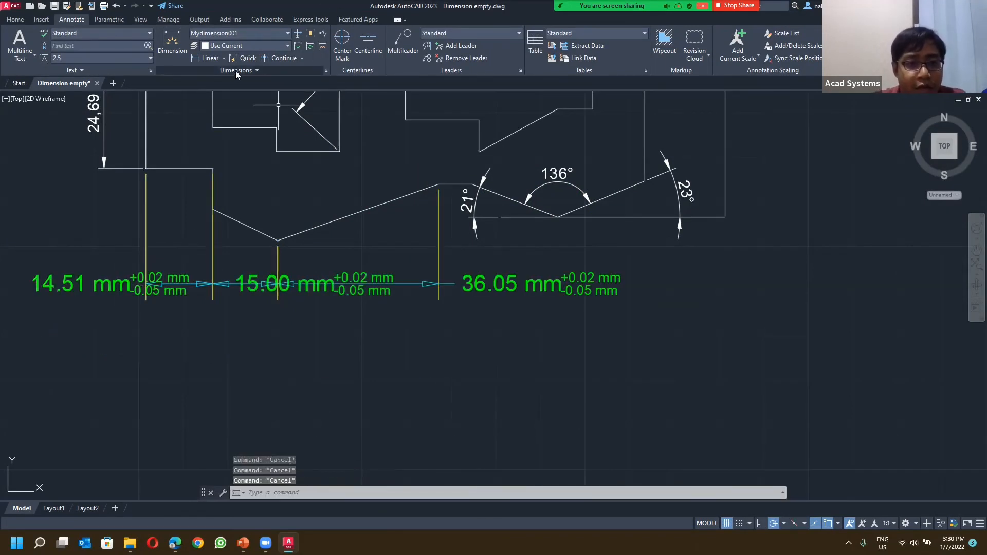
Step: Apply the ISO-25 dimension style to the three aligned dimensions below the profile
{"action": "left_click", "coordinate": [88, 285]}
{"action": "left_click", "coordinate": [183, 314]}
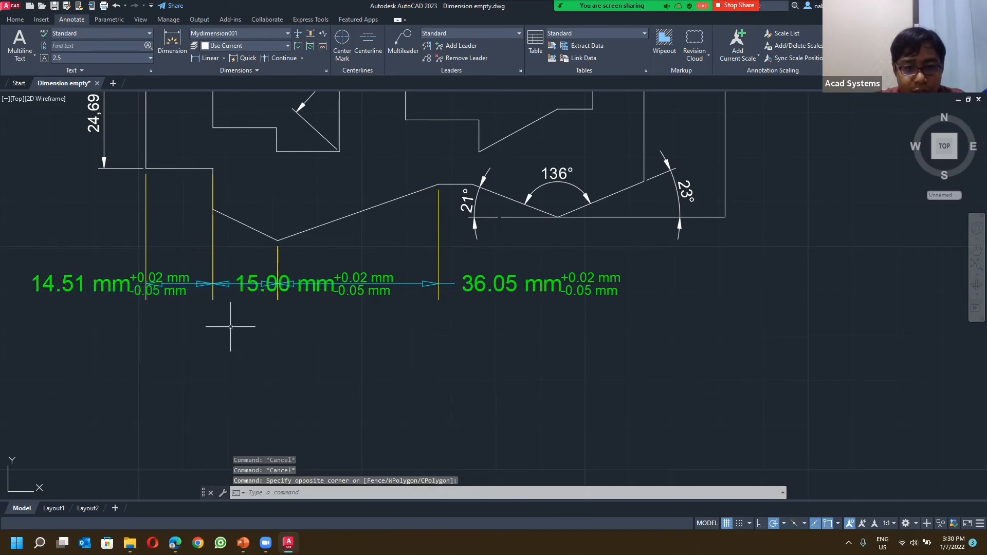
{"action": "key", "text": "Escape"}
{"action": "left_click", "coordinate": [547, 275]}
{"action": "left_click", "coordinate": [515, 285]}
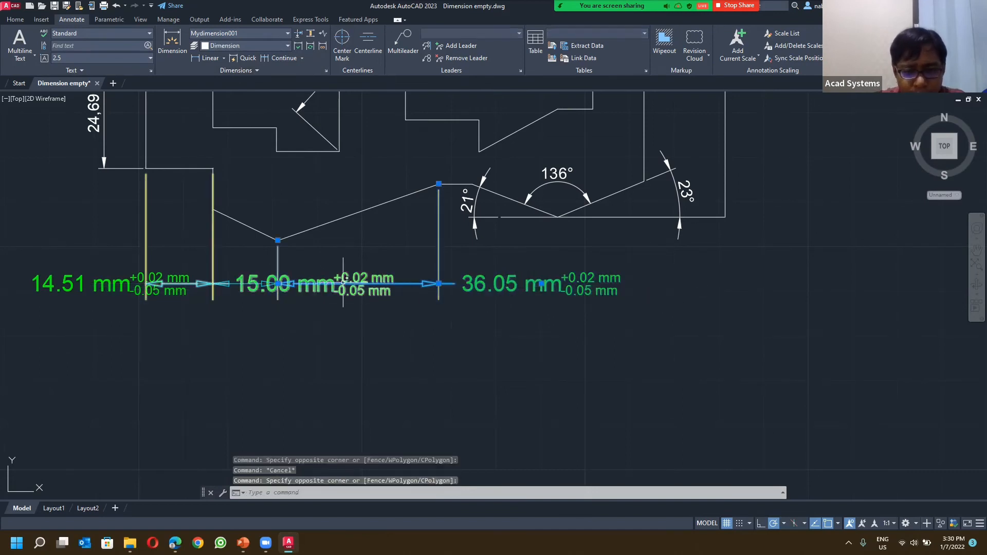
{"action": "left_click", "coordinate": [308, 278]}
{"action": "left_click", "coordinate": [115, 278]}
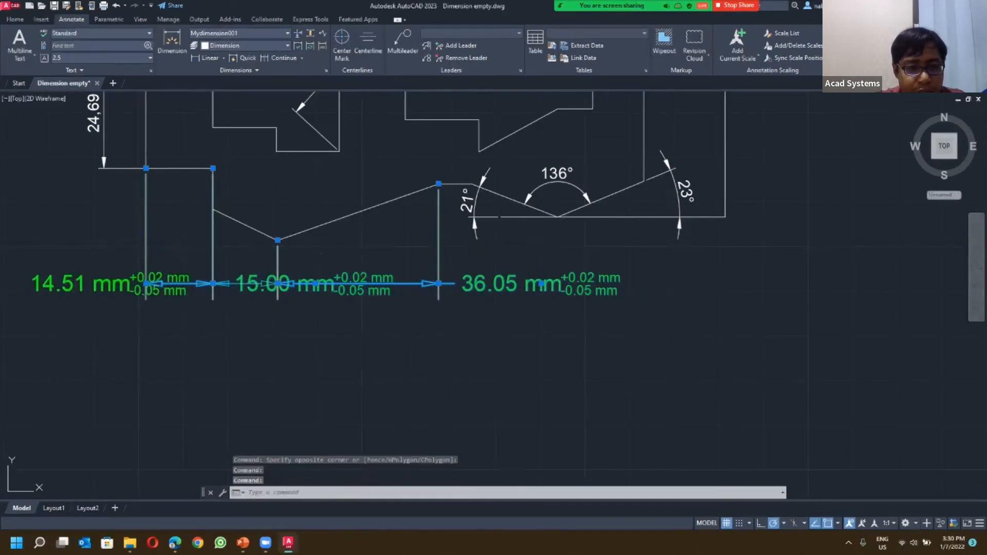
{"action": "left_click", "coordinate": [251, 70]}
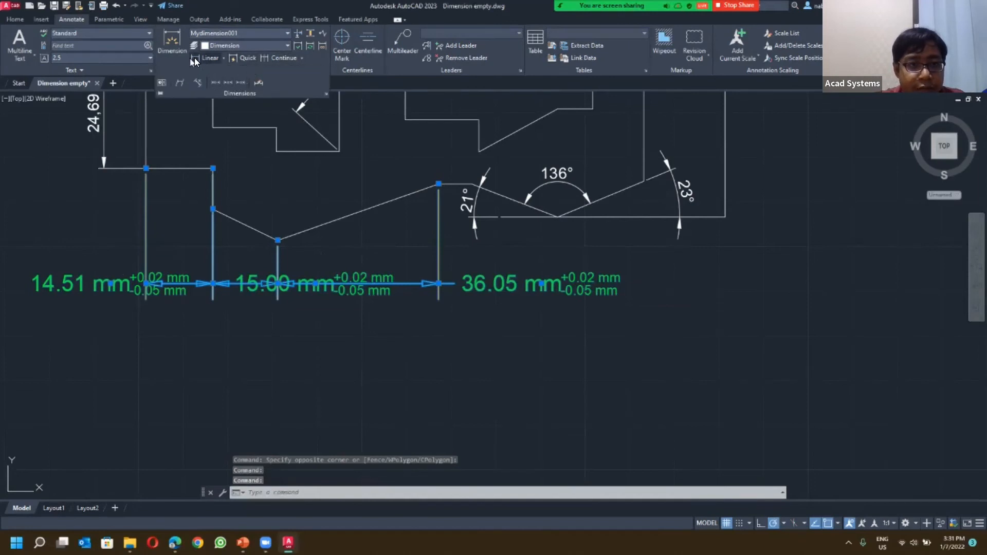
{"action": "left_click", "coordinate": [247, 35]}
{"action": "left_click", "coordinate": [224, 77]}
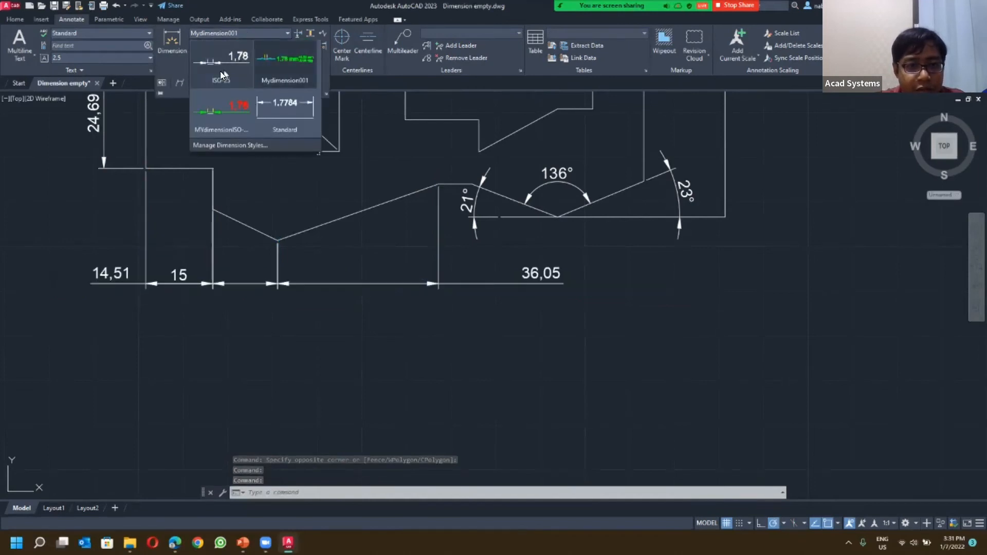
{"action": "key", "text": "Escape"}
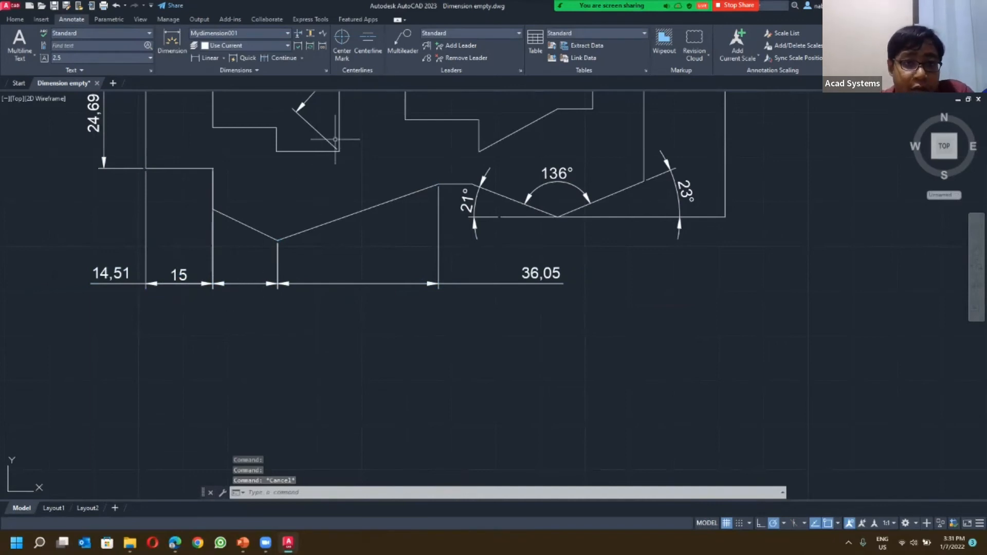
Step: Move the 14,51 dimension's text between its extension lines, lowering its dimension line below the neighbouring dimensions
{"action": "left_click", "coordinate": [231, 284]}
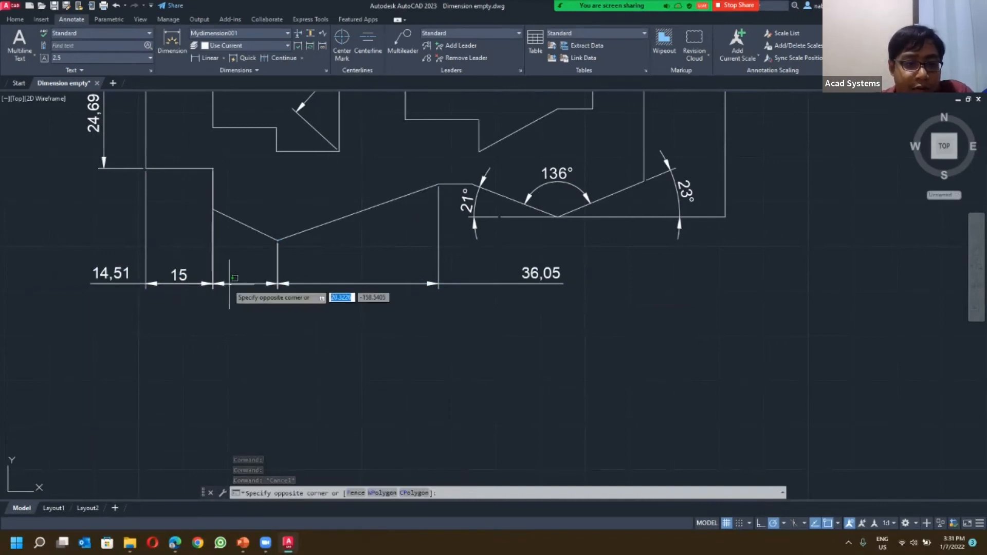
{"action": "key", "text": "Escape"}
{"action": "key", "text": "Escape"}
{"action": "left_click", "coordinate": [114, 273]}
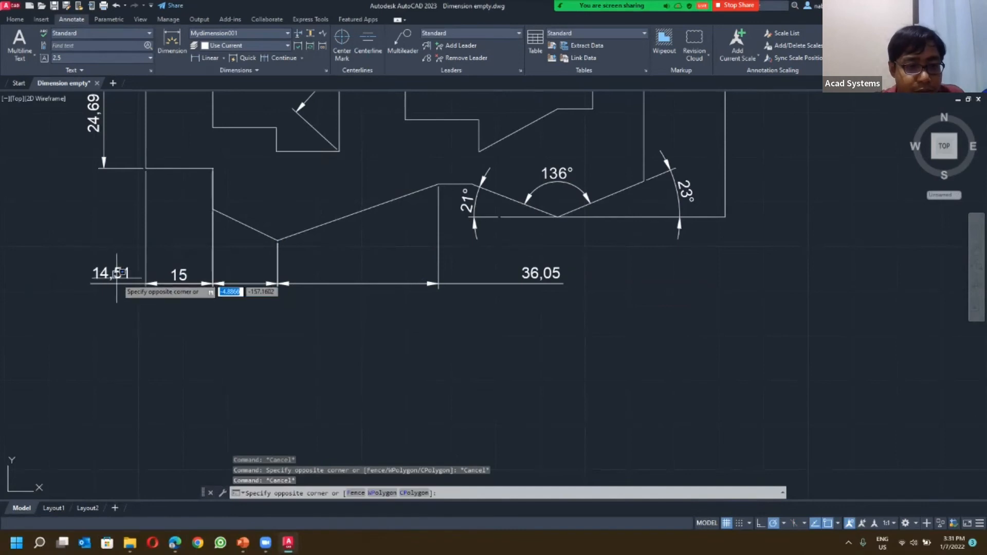
{"action": "left_click", "coordinate": [114, 278]}
{"action": "left_click", "coordinate": [113, 278]}
{"action": "left_click", "coordinate": [110, 284]}
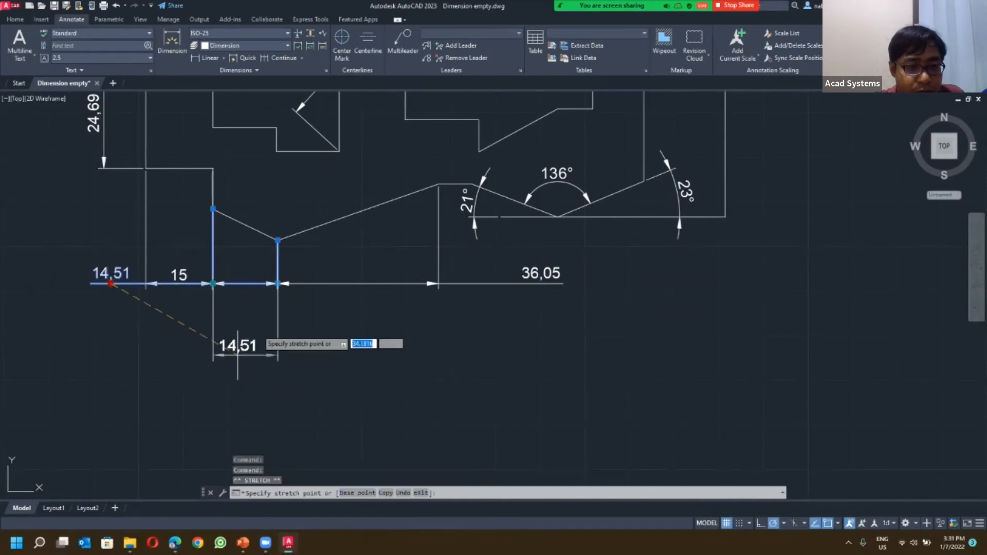
{"action": "left_click", "coordinate": [253, 320]}
{"action": "key", "text": "Escape"}
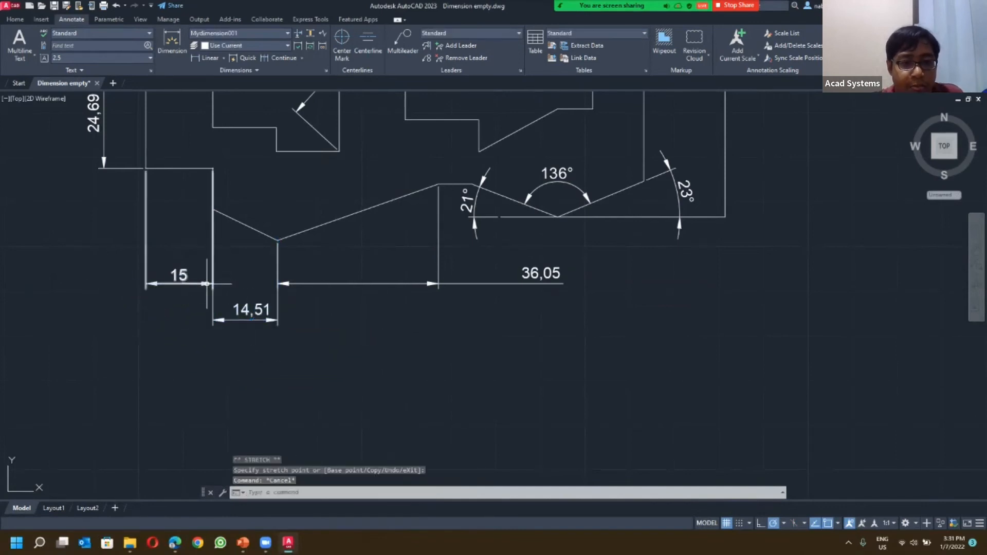
Step: Space the 14,51 and 36,05 dimensions with Adjust Space, using the lower 15 dimension as base and a spacing of 7
{"action": "left_click", "coordinate": [310, 35]}
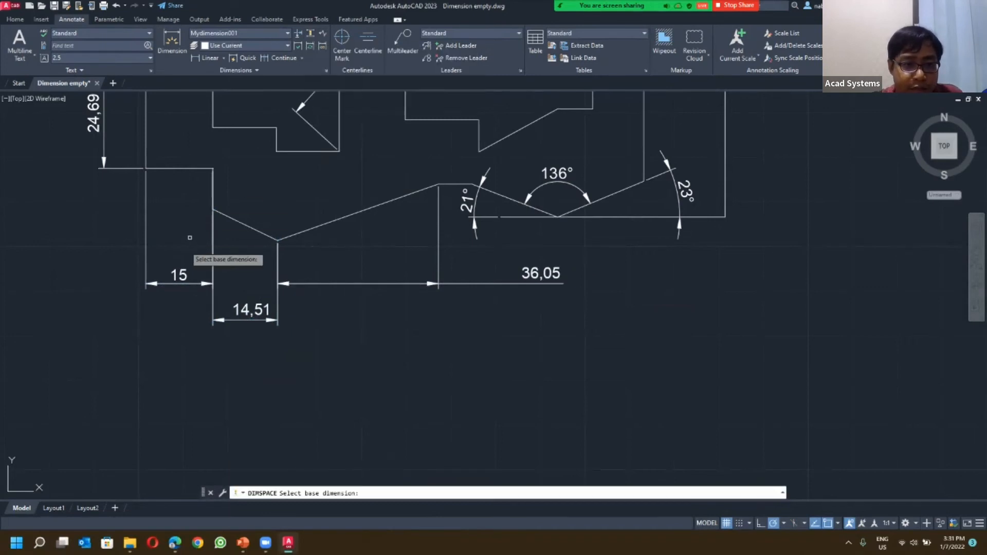
{"action": "left_click", "coordinate": [182, 274]}
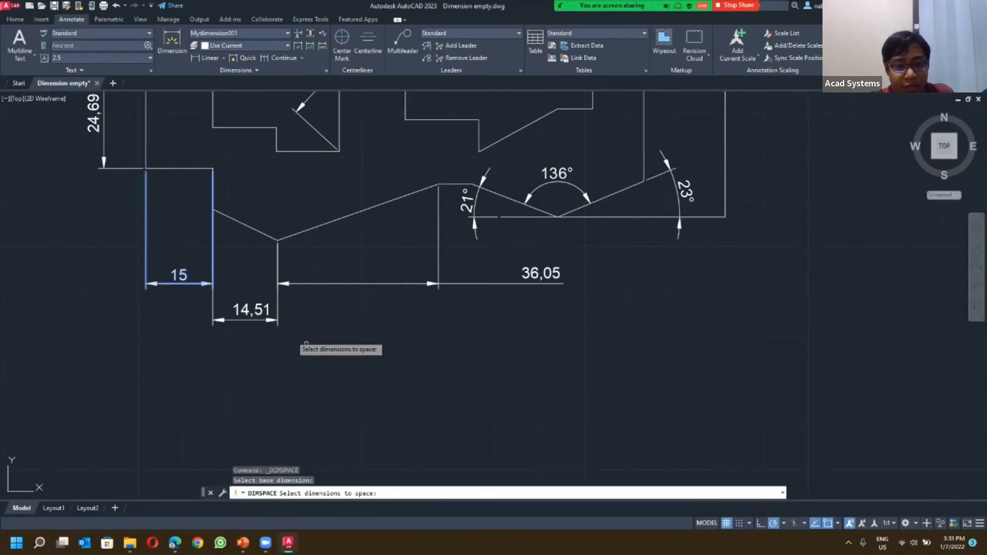
{"action": "left_click", "coordinate": [286, 340]}
{"action": "left_click", "coordinate": [265, 307]}
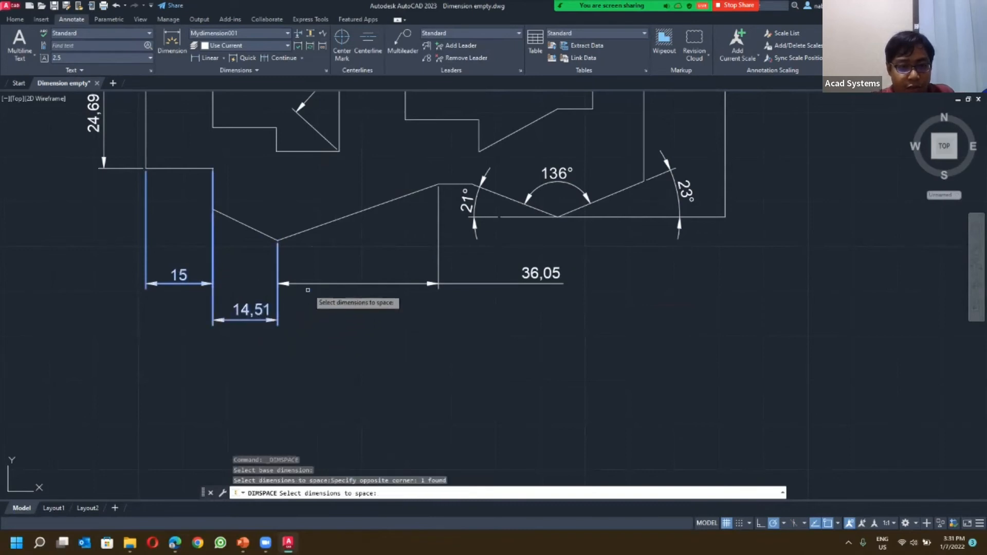
{"action": "left_click", "coordinate": [335, 310]}
{"action": "left_click", "coordinate": [286, 261]}
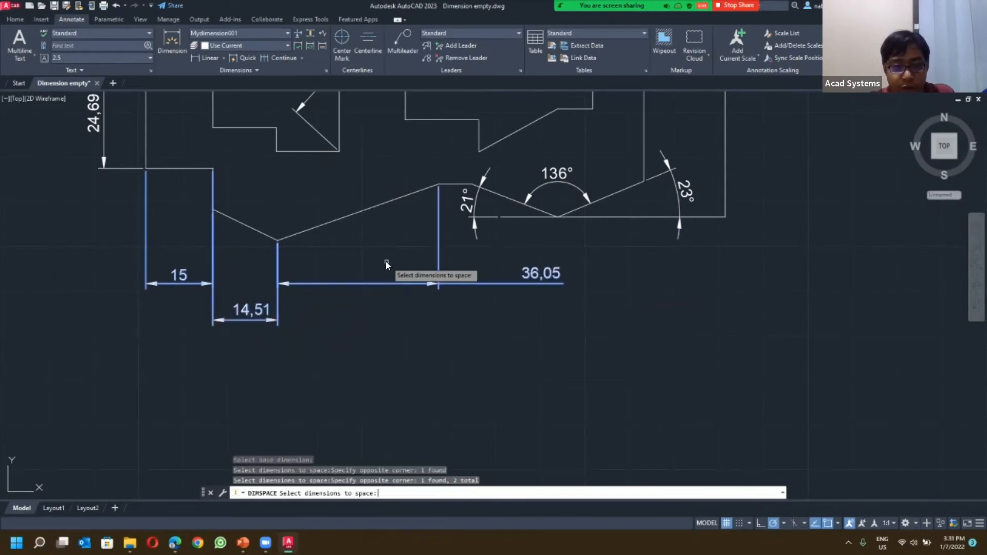
{"action": "key", "text": "Return"}
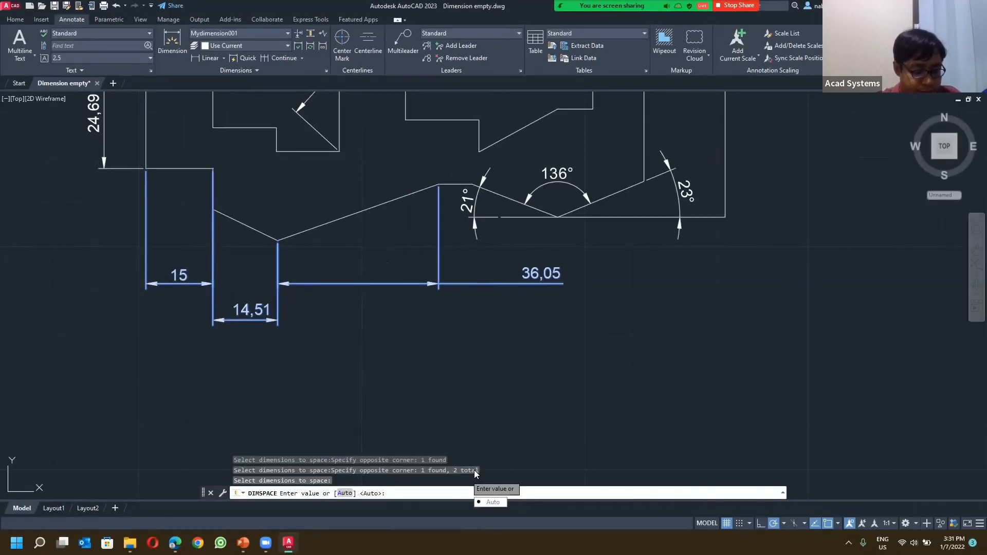
{"action": "type", "text": "7"}
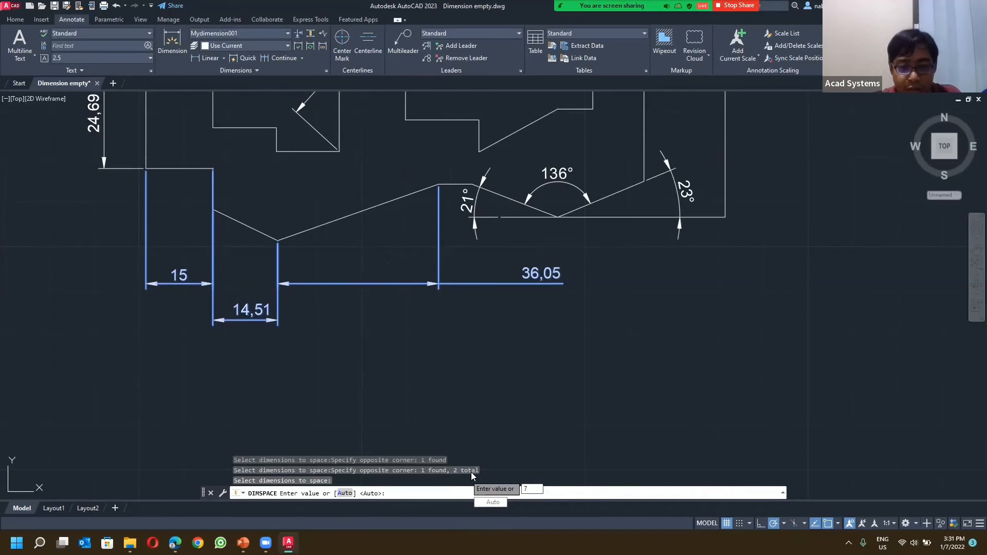
{"action": "key", "text": "Return"}
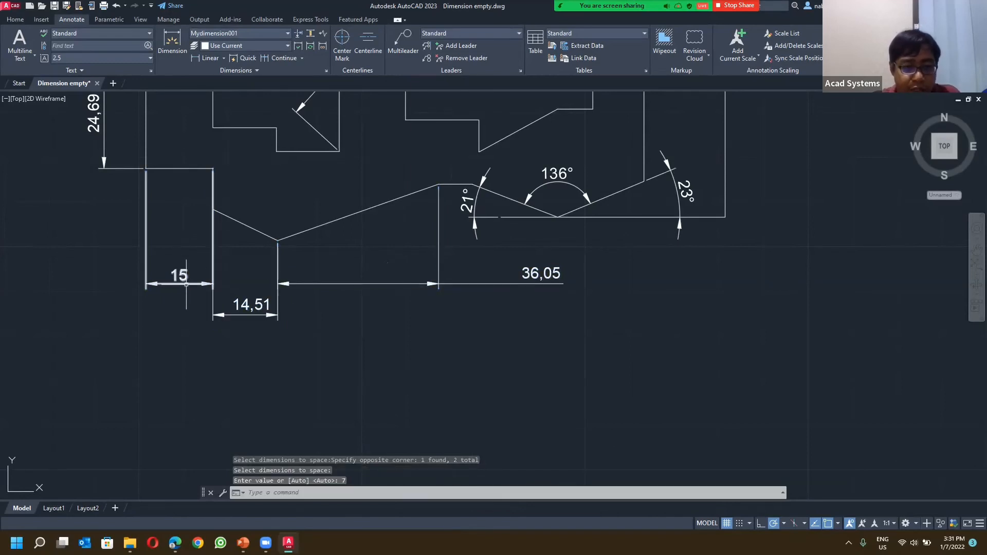
Step: Move the 36,05 dimension's text between its extension lines, lowering its dimension line below the 14,51 dimension
{"action": "left_click", "coordinate": [374, 283]}
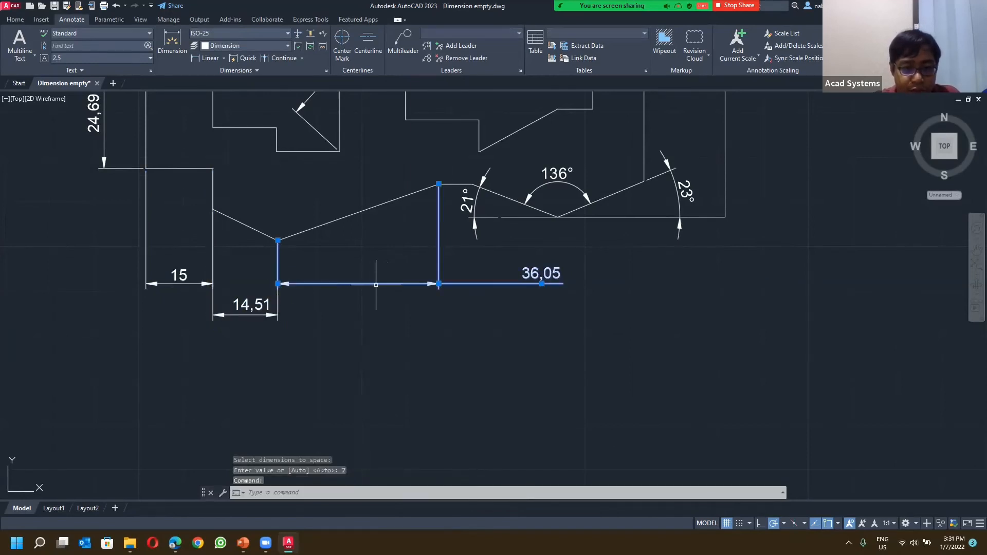
{"action": "left_click", "coordinate": [540, 284]}
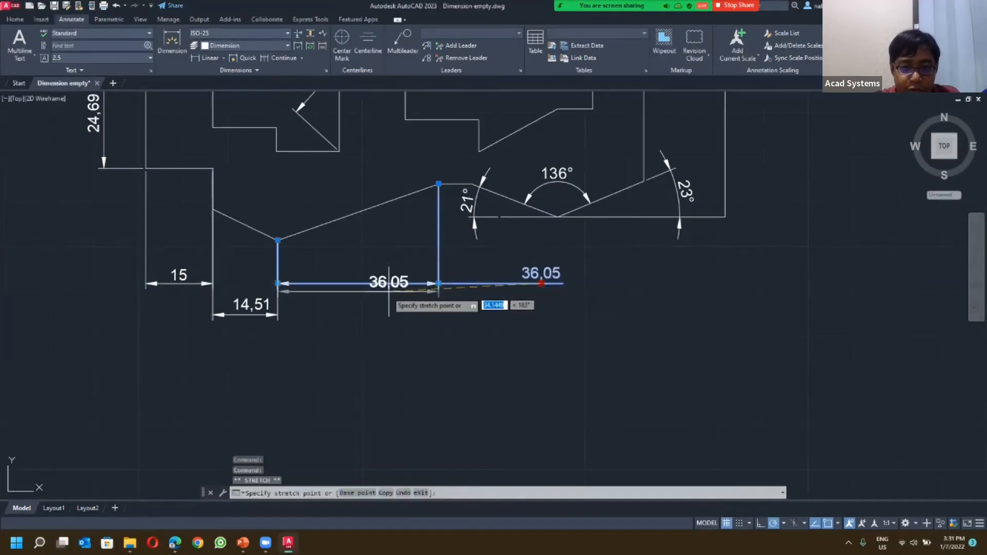
{"action": "left_click", "coordinate": [369, 334]}
{"action": "key", "text": "Escape"}
{"action": "key", "text": "Escape"}
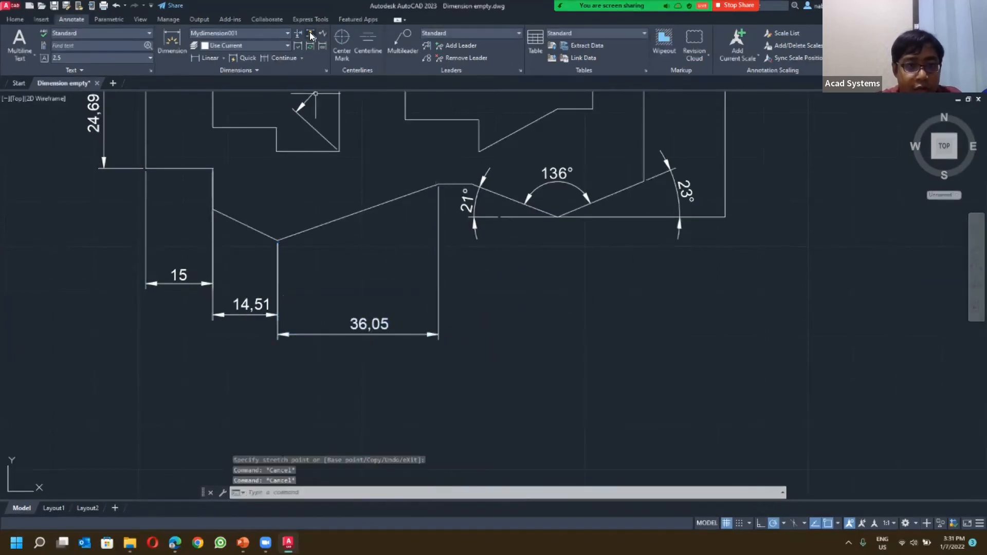
Step: Raise the 14,51 dimension line closer to the level of the neighbouring lower 15 dimension
{"action": "left_click", "coordinate": [310, 35]}
{"action": "key", "text": "Escape"}
{"action": "left_click", "coordinate": [244, 317]}
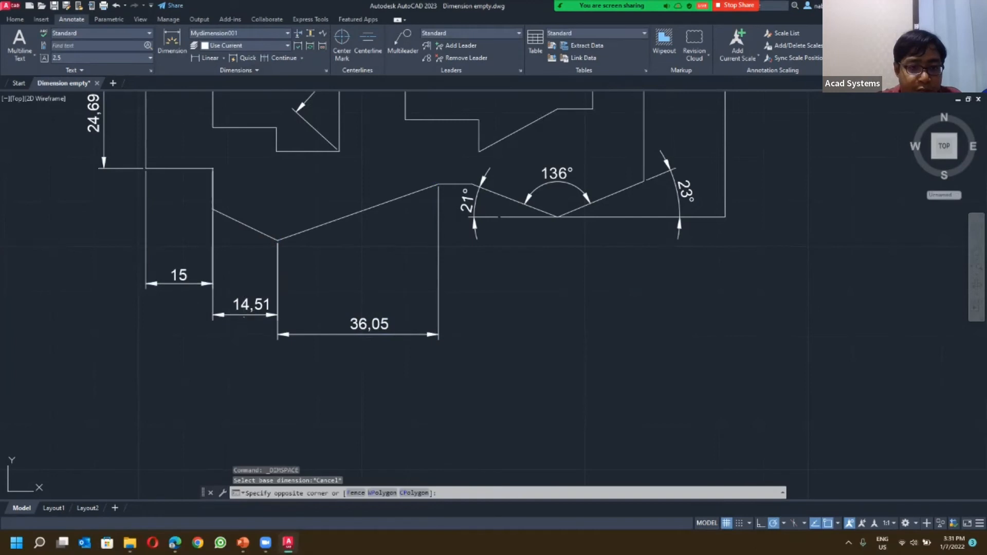
{"action": "left_click", "coordinate": [251, 314]}
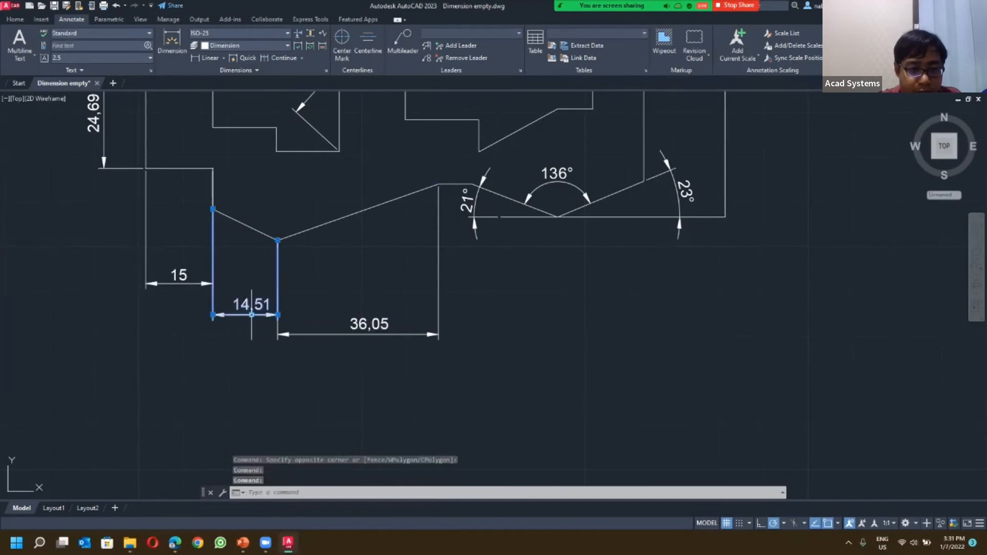
{"action": "left_click", "coordinate": [252, 314]}
{"action": "left_click", "coordinate": [252, 299]}
{"action": "key", "text": "Escape"}
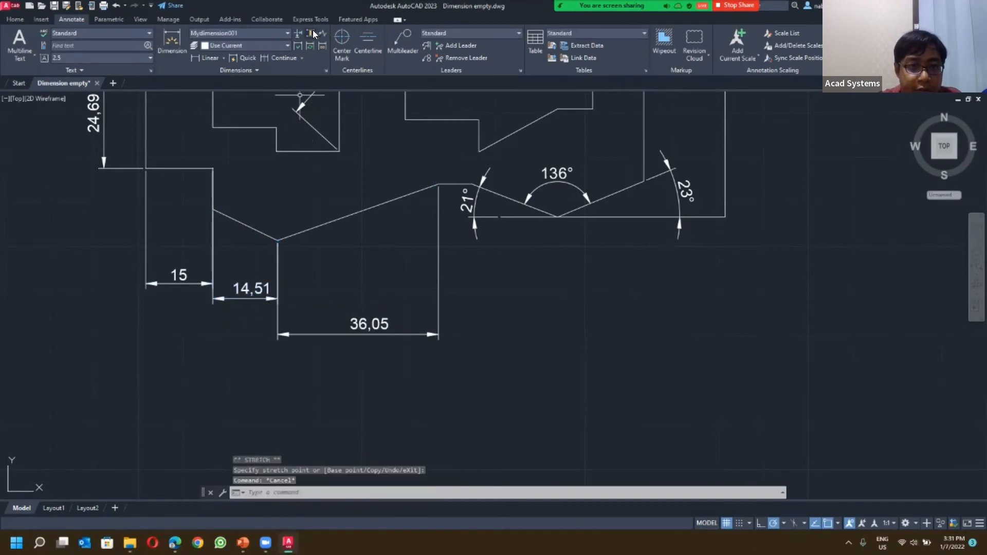
Step: Space the 14,51 and 36,05 dimensions 7 apart with Adjust Space, using the lower 15 dimension as base
{"action": "left_click", "coordinate": [310, 32]}
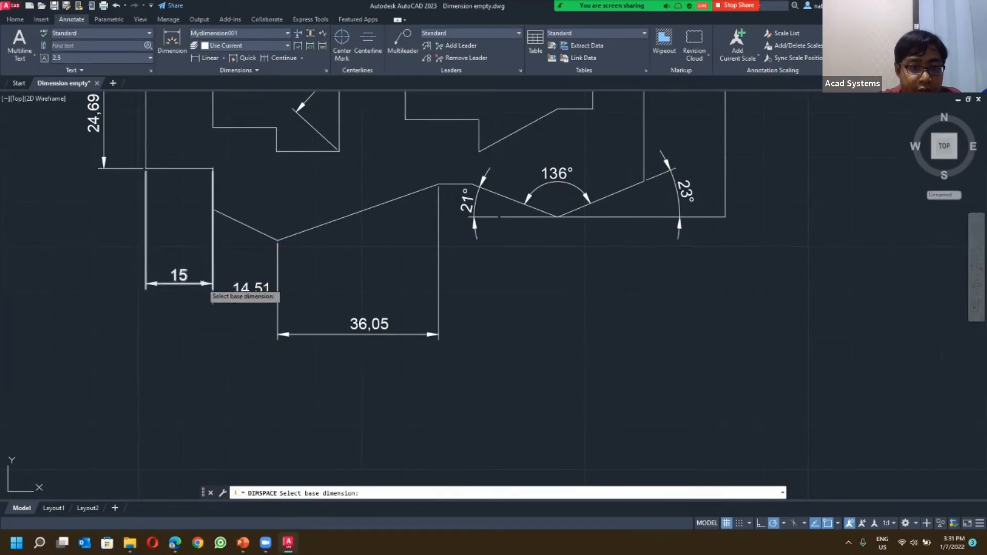
{"action": "left_click", "coordinate": [203, 283]}
{"action": "left_click", "coordinate": [236, 299]}
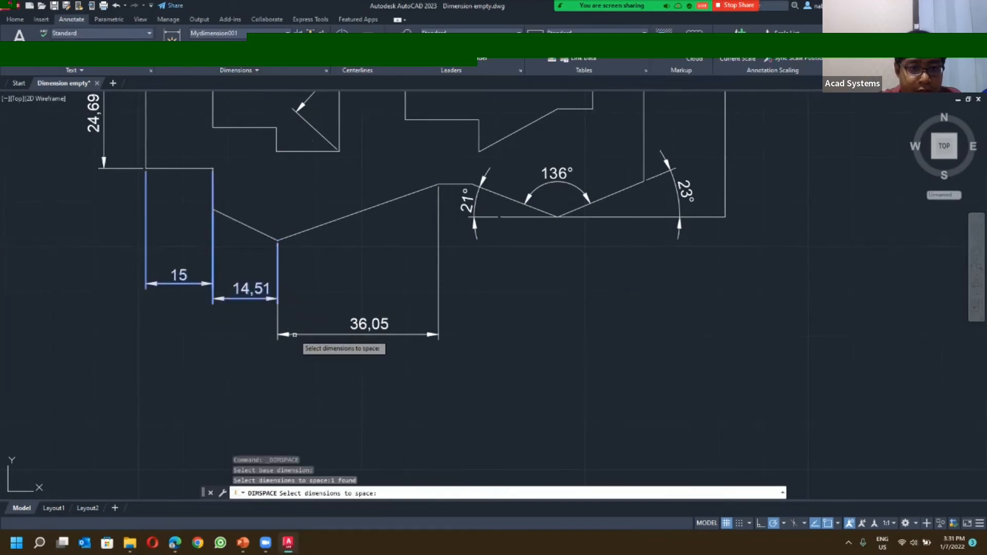
{"action": "left_click", "coordinate": [294, 335]}
{"action": "key", "text": "Return"}
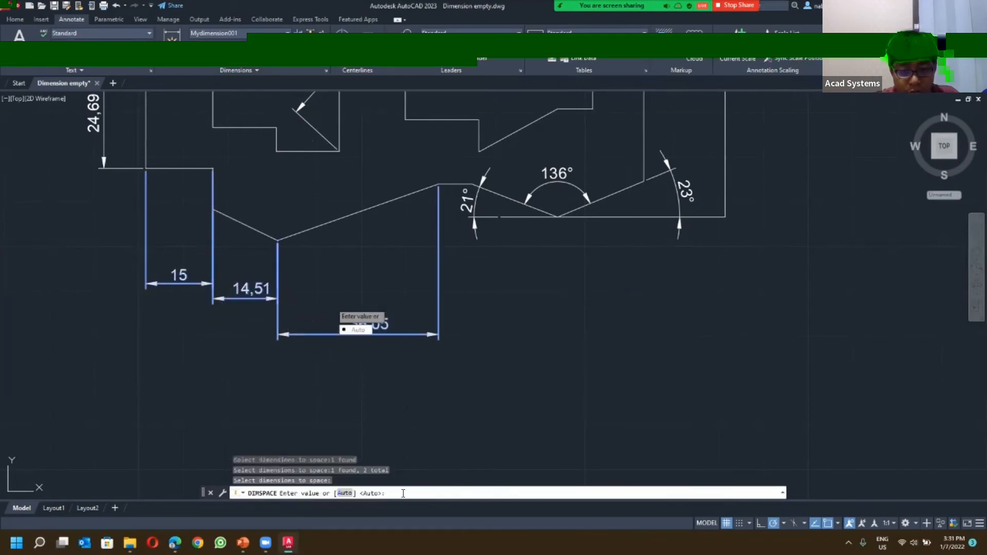
{"action": "key", "text": "Return"}
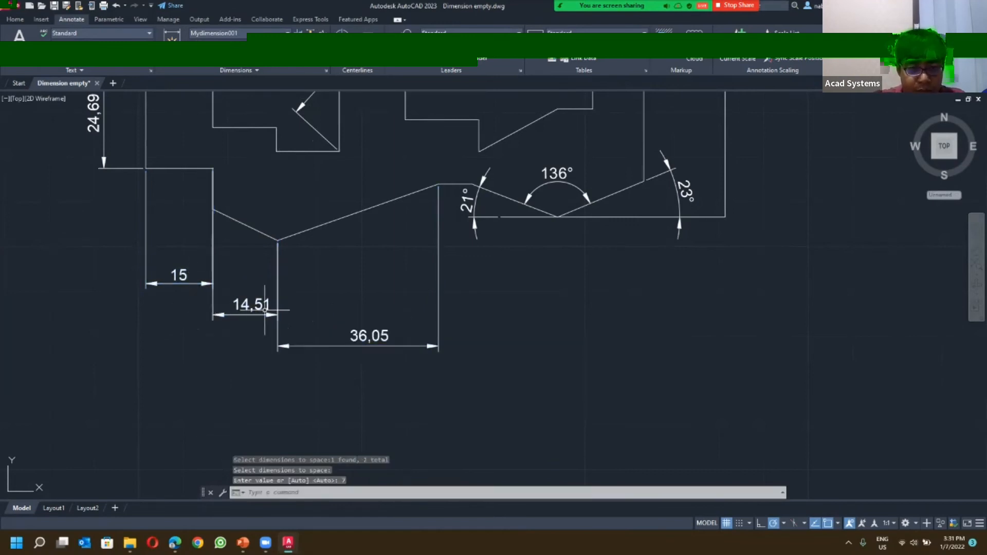
{"action": "key", "text": "Escape"}
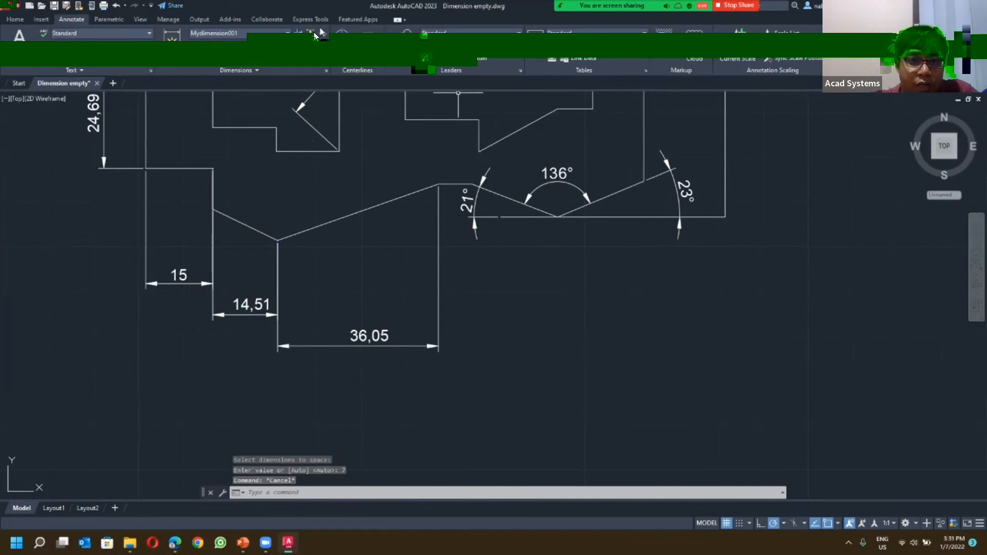
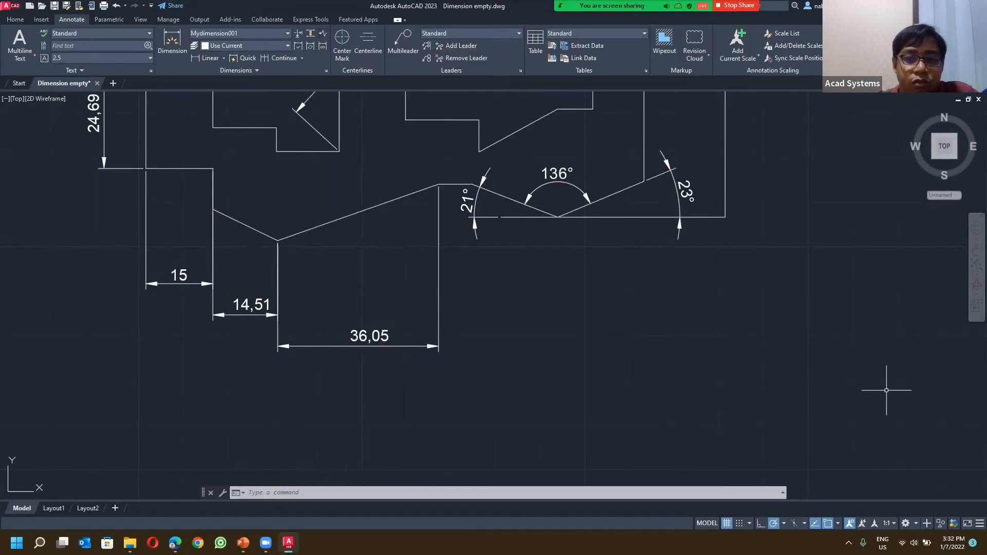
Step: Draw a long horizontal rectangle about 137 mm wide in the empty area below the dimensioned profile
{"action": "scroll", "coordinate": [669, 352], "scroll_direction": "down", "scroll_amount": 4}
{"action": "middle_click_drag", "start_coordinate": [667, 352], "coordinate": [586, 291]}
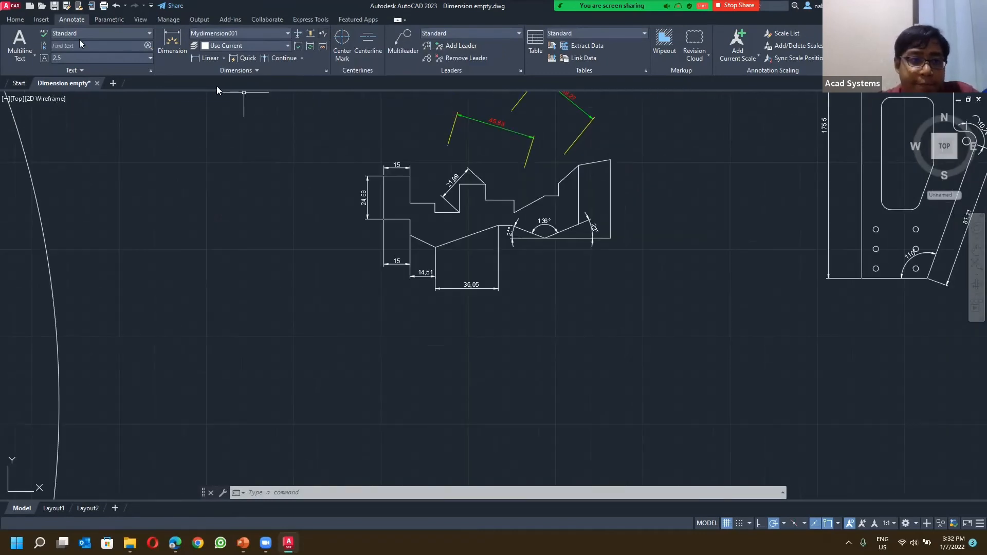
{"action": "left_click", "coordinate": [24, 23]}
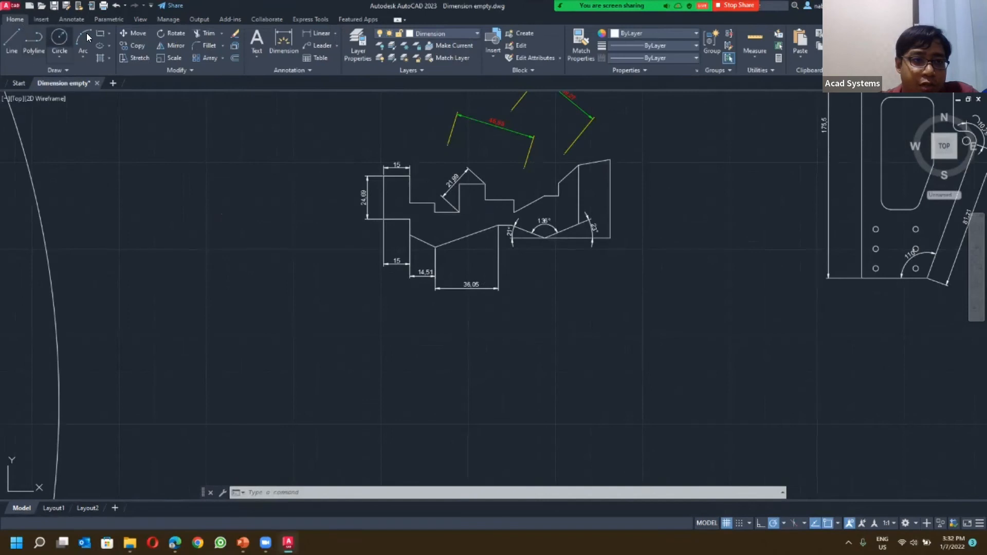
{"action": "left_click", "coordinate": [100, 33]}
{"action": "left_click", "coordinate": [227, 351]}
{"action": "left_click", "coordinate": [467, 393]}
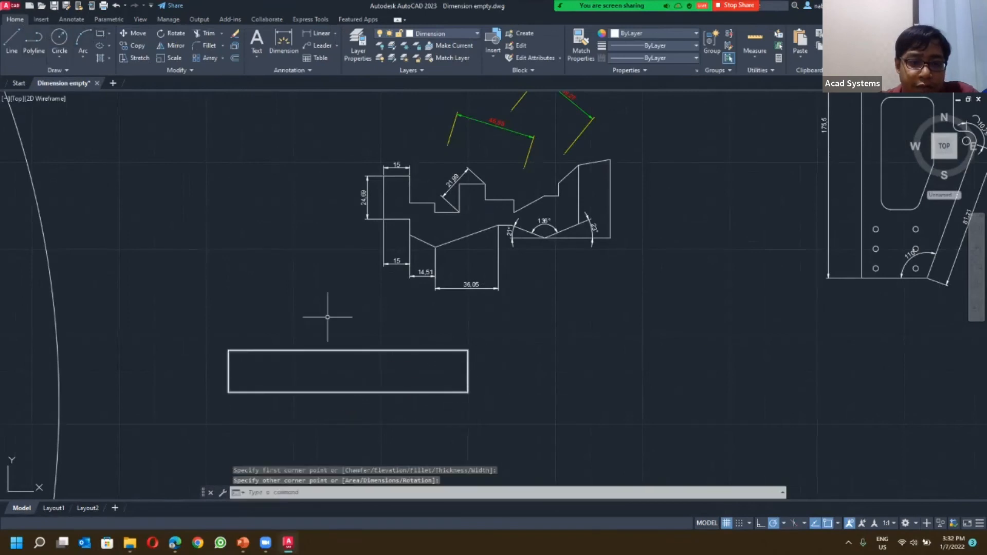
Step: Dimension the new rectangle's lower edge in the Mydimension001 style, placing the dimension line below it
{"action": "scroll", "coordinate": [331, 315], "scroll_direction": "up", "scroll_amount": 5}
{"action": "middle_click_drag", "start_coordinate": [335, 307], "coordinate": [354, 249]}
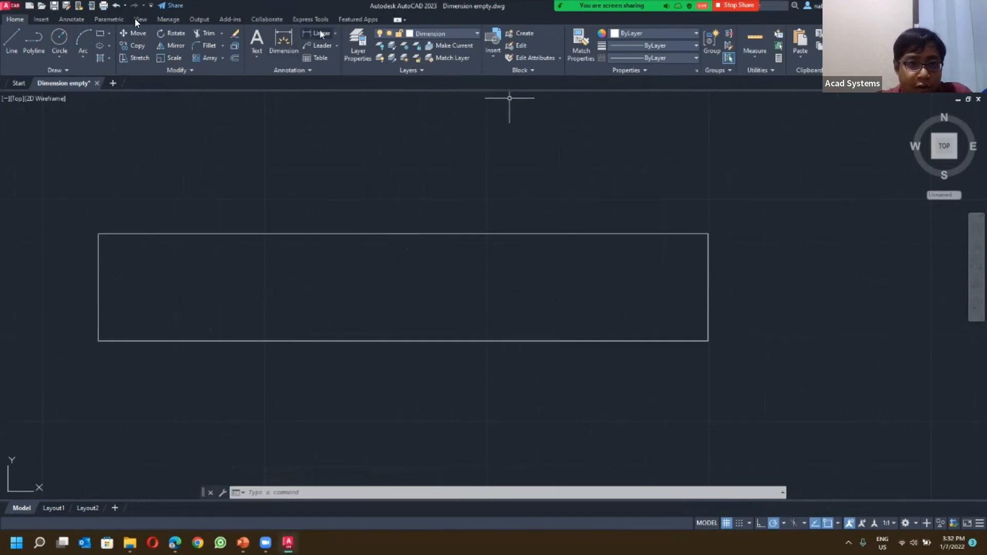
{"action": "left_click", "coordinate": [41, 19]}
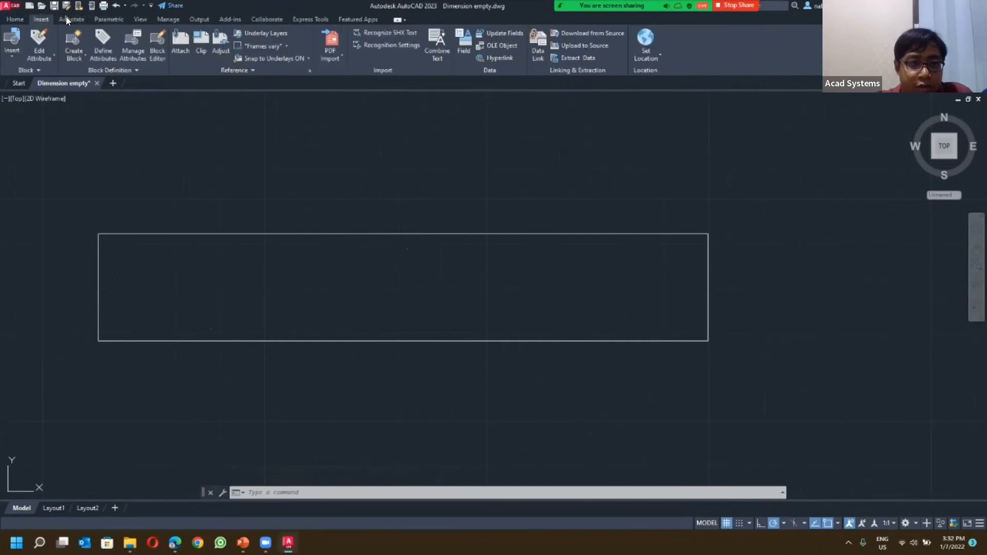
{"action": "left_click", "coordinate": [69, 19]}
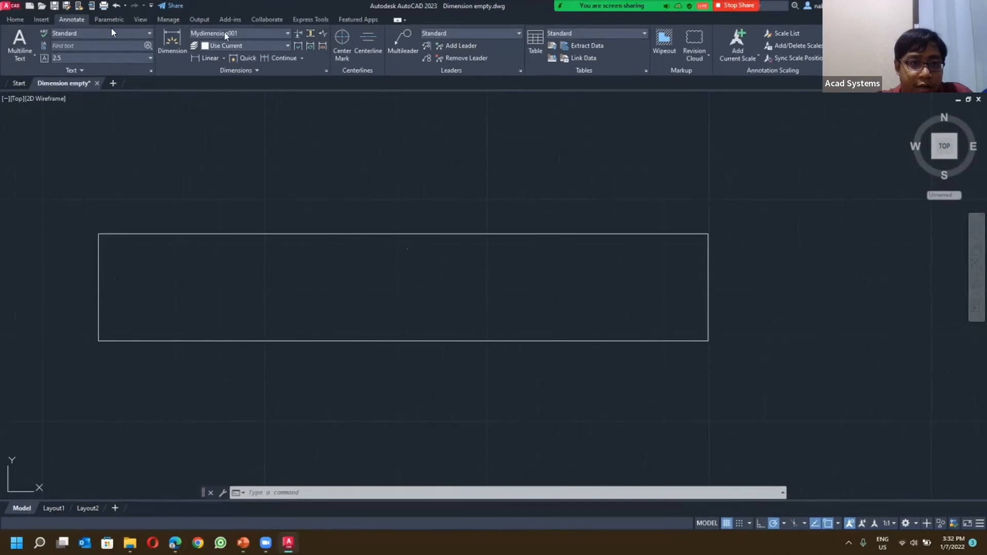
{"action": "left_click", "coordinate": [160, 38]}
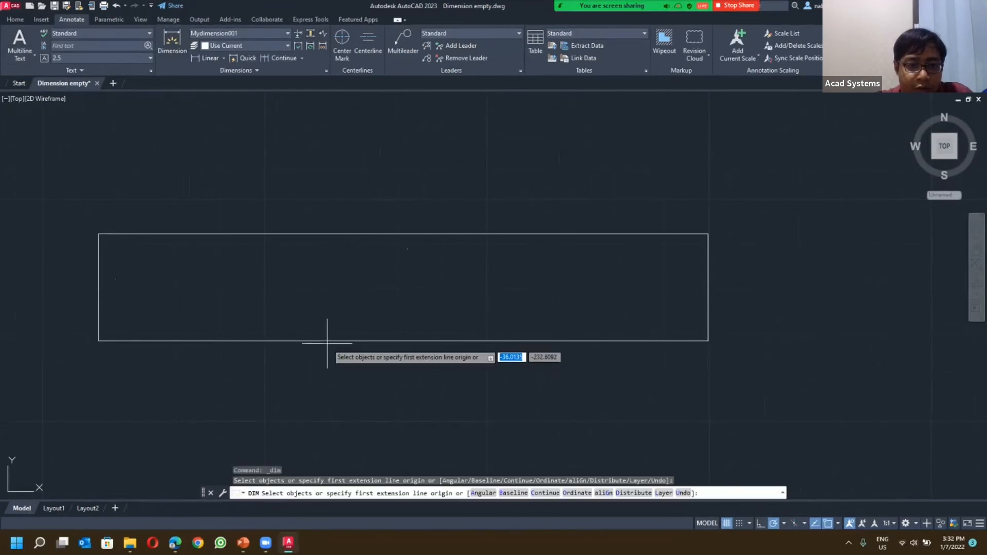
{"action": "left_click", "coordinate": [331, 340]}
{"action": "left_click", "coordinate": [478, 392]}
{"action": "key", "text": "Escape"}
{"action": "key", "text": "Escape"}
{"action": "key", "text": "Escape"}
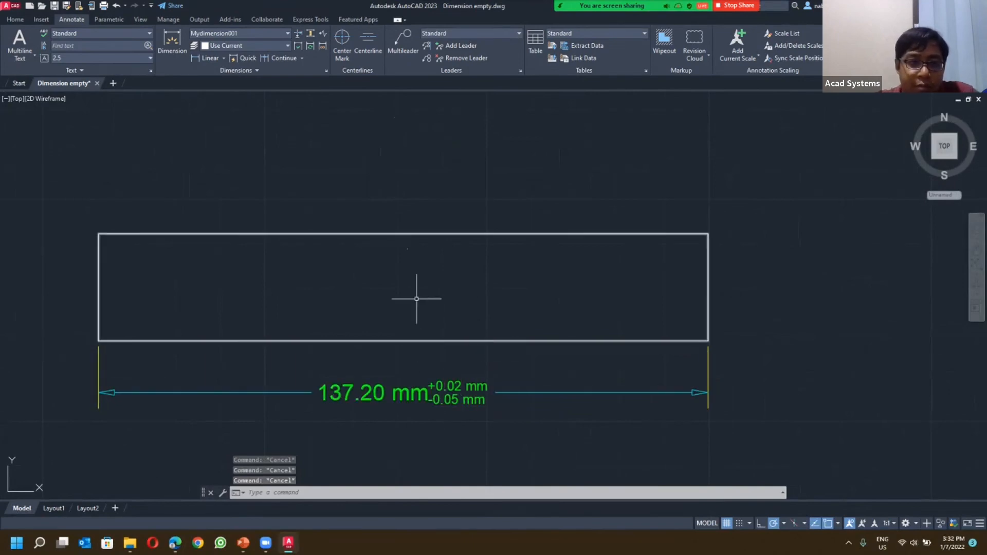
Step: Add a jog line to the rectangle's length dimension, close to its right arrowhead
{"action": "left_click", "coordinate": [323, 32]}
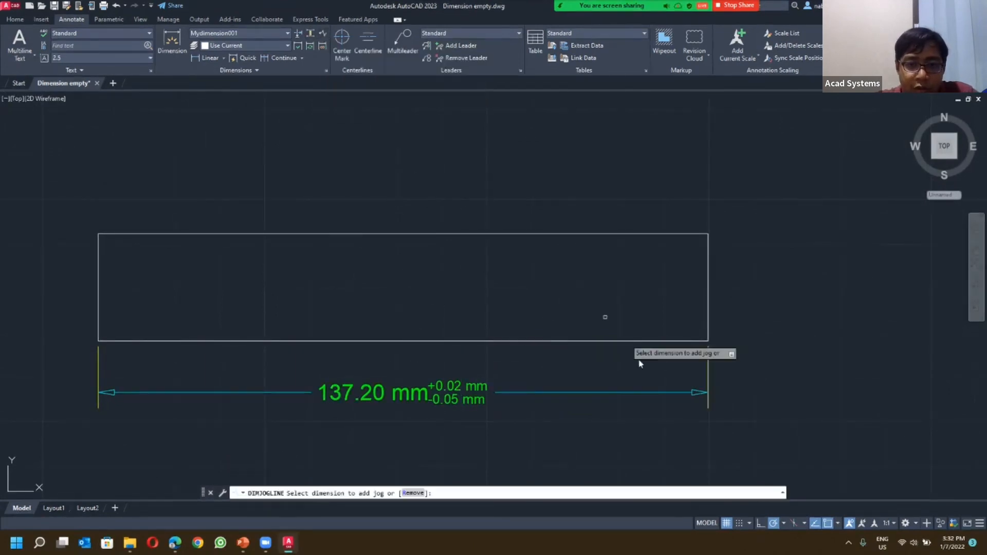
{"action": "left_click", "coordinate": [600, 392]}
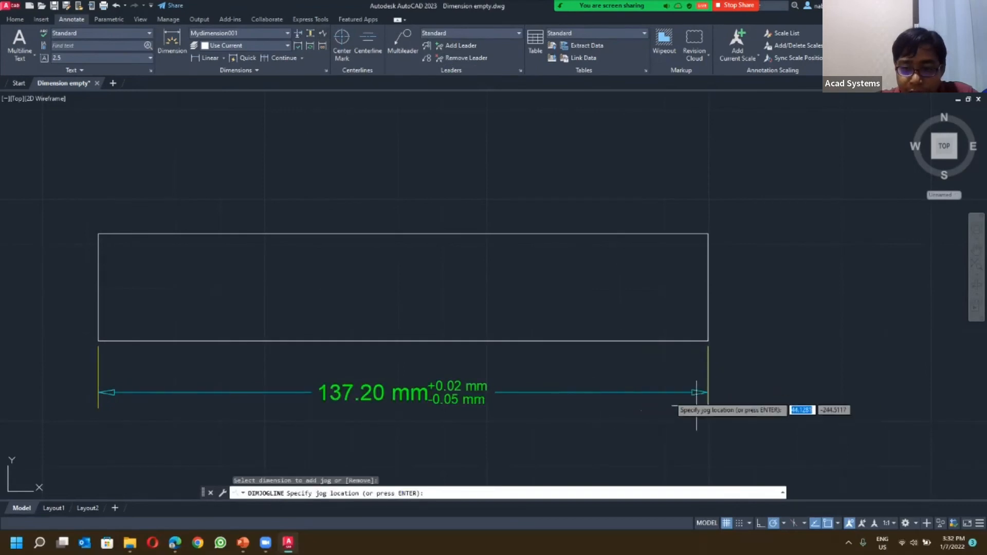
{"action": "left_click", "coordinate": [679, 393]}
{"action": "scroll", "coordinate": [689, 392], "scroll_direction": "up", "scroll_amount": 3}
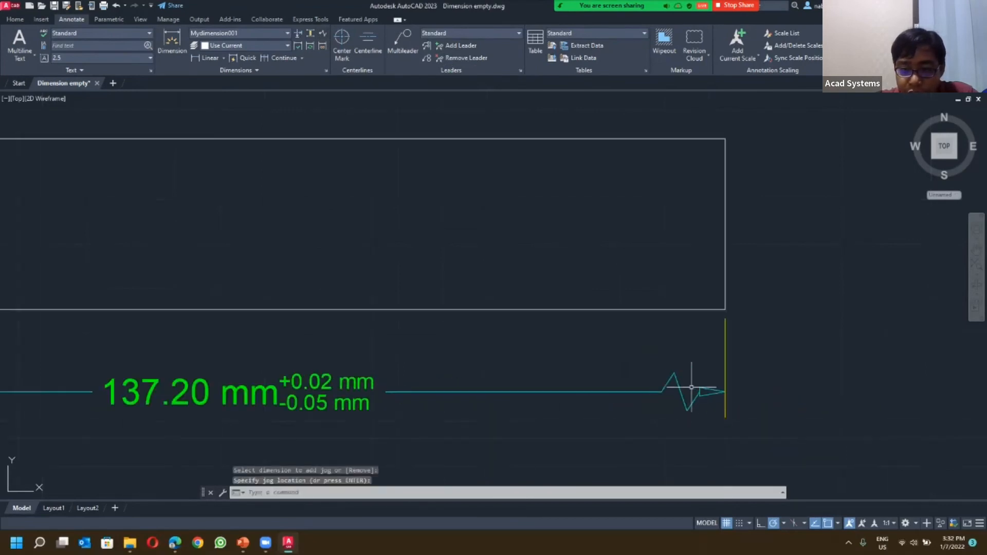
{"action": "scroll", "coordinate": [689, 392], "scroll_direction": "down", "scroll_amount": 3}
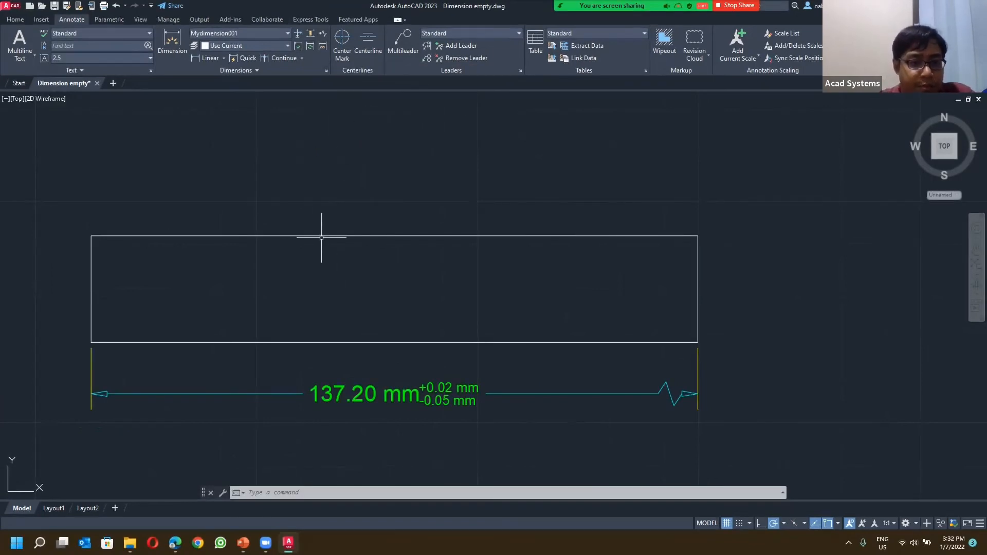
Step: Add a round inspection frame with a 100% inspection rate to the long rectangle's length dimension
{"action": "scroll", "coordinate": [360, 262], "scroll_direction": "down", "scroll_amount": 2}
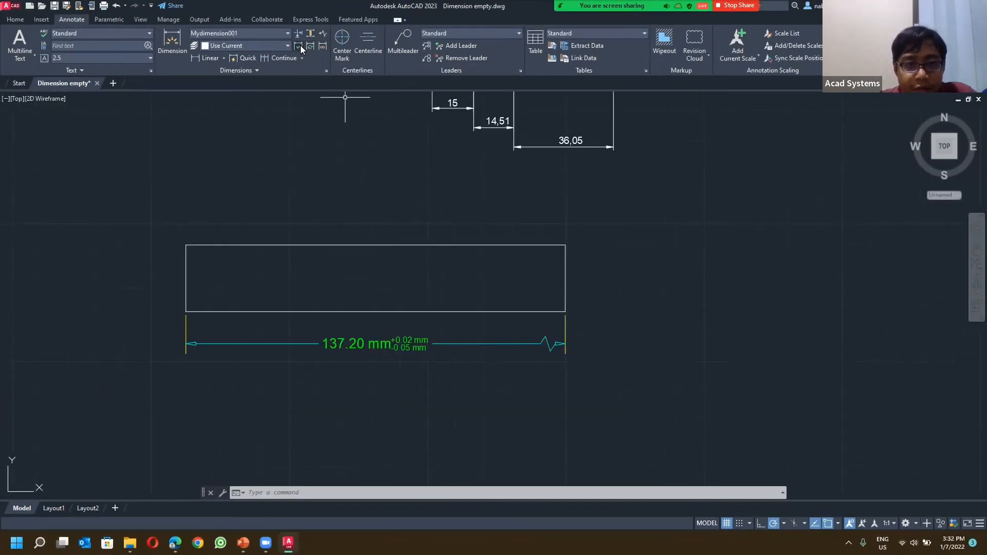
{"action": "left_click", "coordinate": [300, 46]}
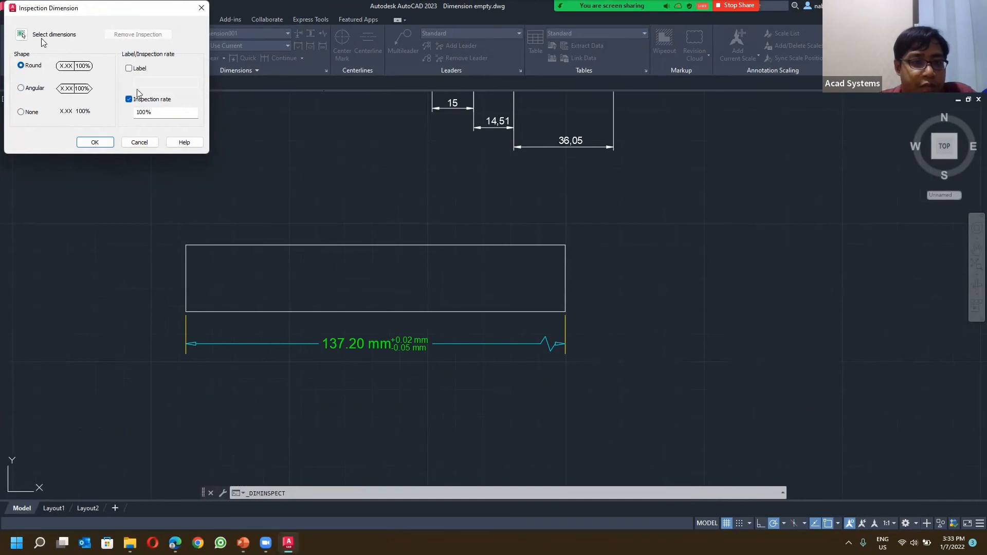
{"action": "left_click", "coordinate": [22, 35]}
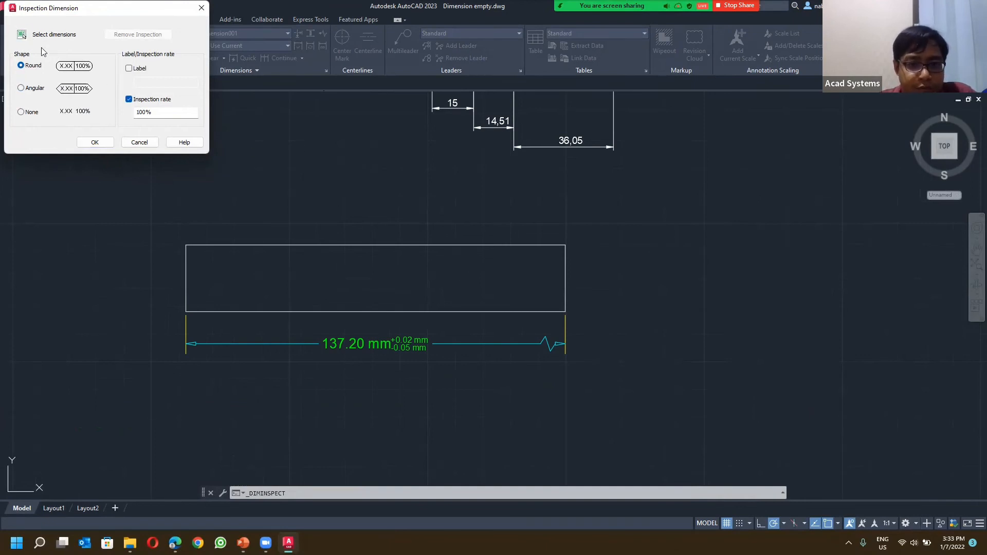
{"action": "left_click", "coordinate": [404, 343]}
{"action": "key", "text": "Return"}
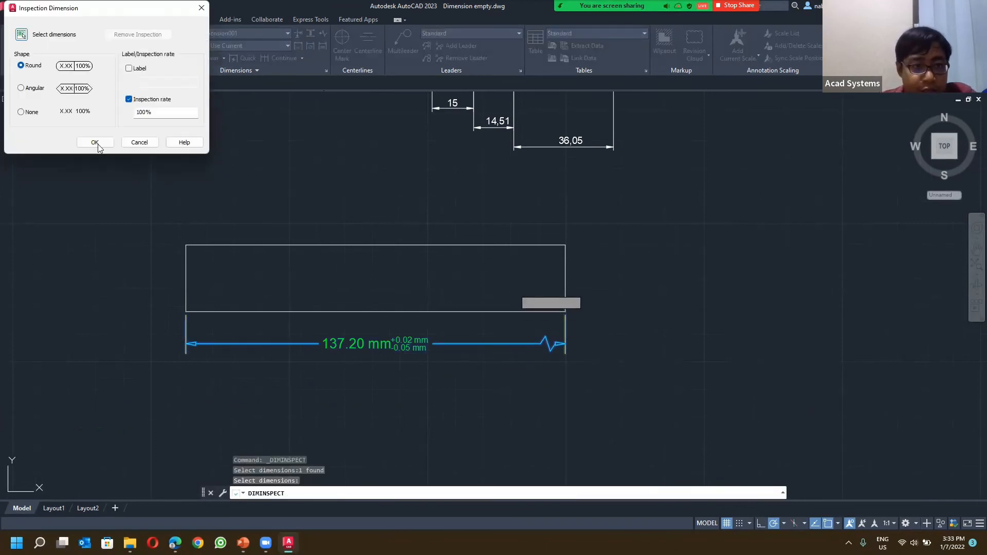
{"action": "left_click", "coordinate": [95, 145]}
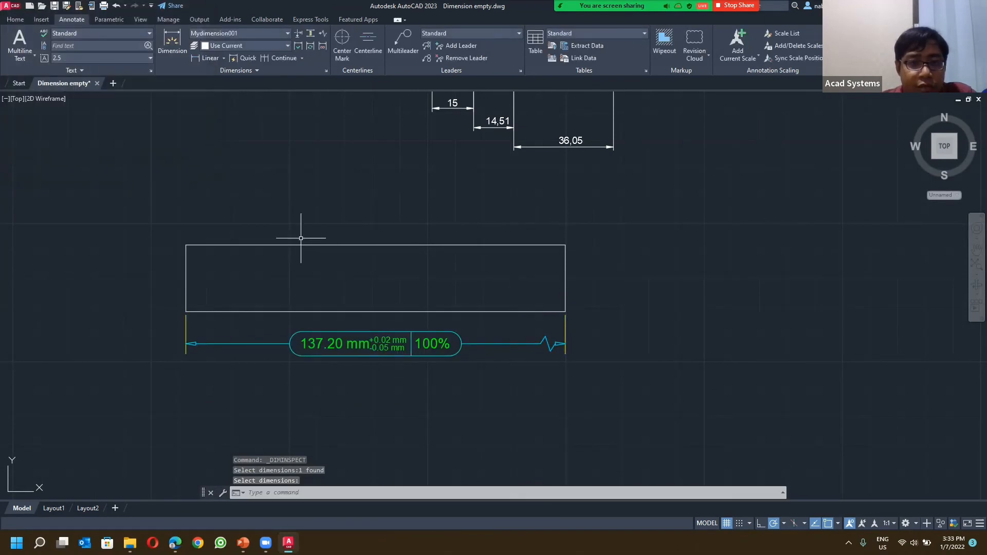
Step: Dimension the horizontal distance from the plate's upper-left corner to the first upper hole's center in the Mydimension001 style, above the plate
{"action": "left_click", "coordinate": [302, 58]}
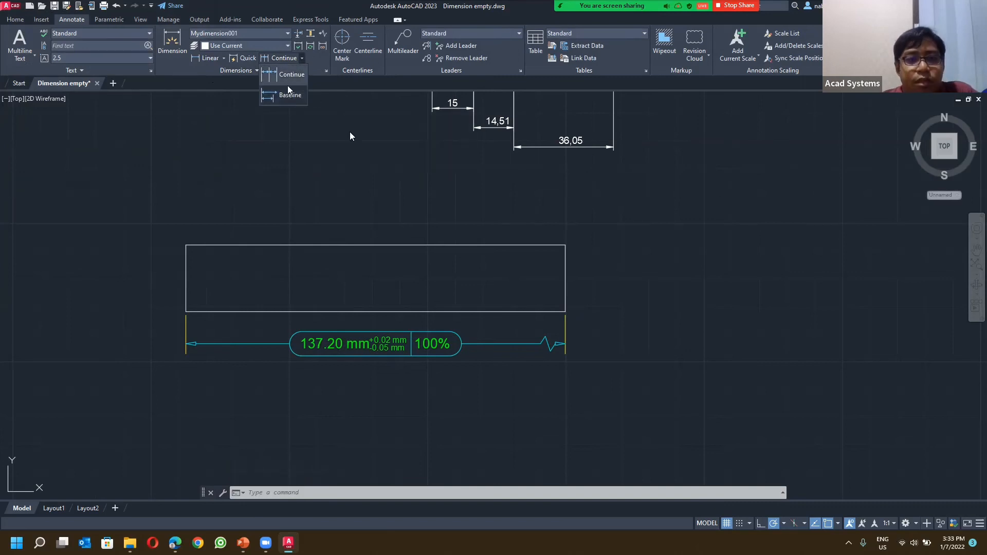
{"action": "scroll", "coordinate": [333, 138], "scroll_direction": "down", "scroll_amount": 2}
{"action": "scroll", "coordinate": [332, 139], "scroll_direction": "down", "scroll_amount": 2}
{"action": "middle_click_drag", "start_coordinate": [301, 147], "coordinate": [409, 360]}
{"action": "scroll", "coordinate": [548, 196], "scroll_direction": "up", "scroll_amount": 2}
{"action": "scroll", "coordinate": [546, 195], "scroll_direction": "down", "scroll_amount": 2}
{"action": "middle_click_drag", "start_coordinate": [546, 194], "coordinate": [348, 218]}
{"action": "scroll", "coordinate": [515, 253], "scroll_direction": "up", "scroll_amount": 2}
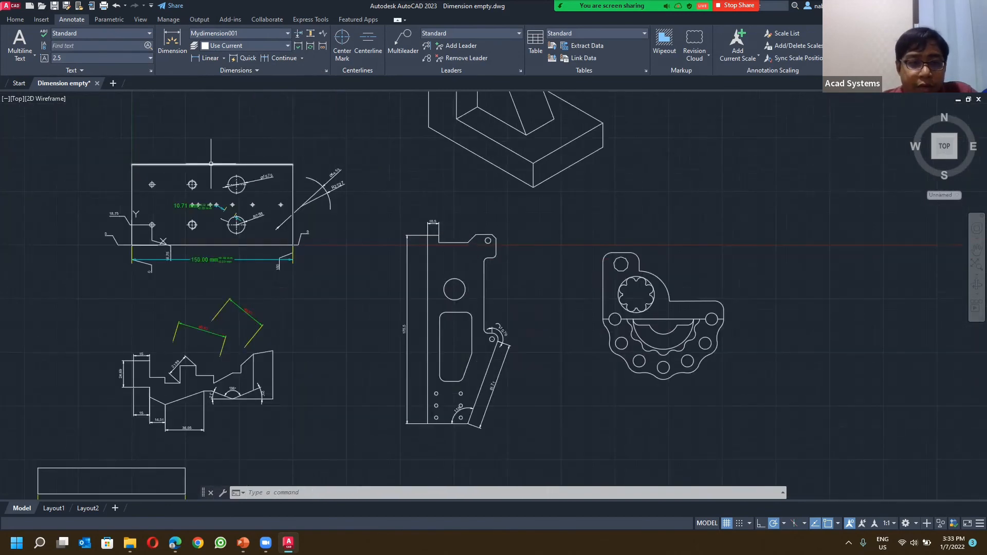
{"action": "scroll", "coordinate": [161, 117], "scroll_direction": "up", "scroll_amount": 2}
{"action": "middle_click_drag", "start_coordinate": [193, 153], "coordinate": [236, 165]}
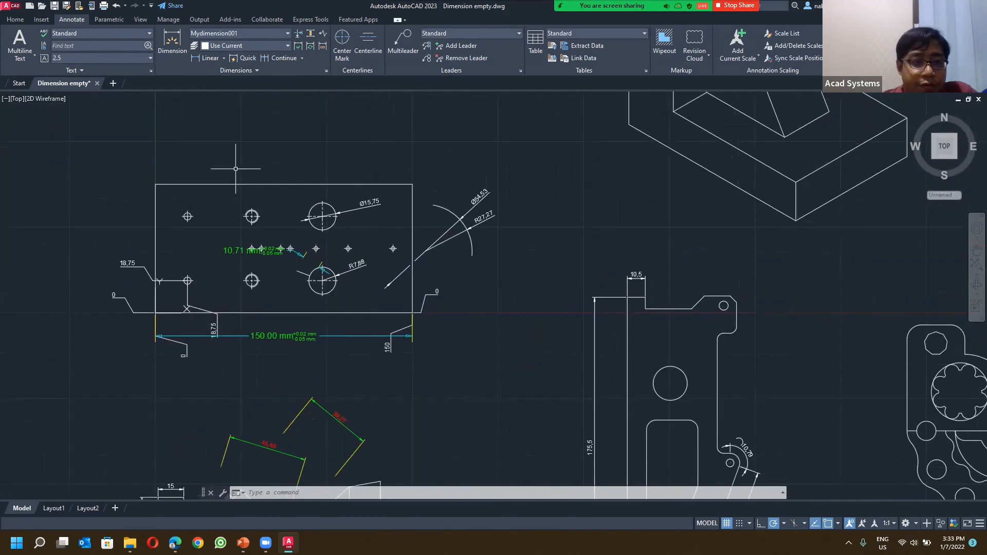
{"action": "left_click", "coordinate": [171, 42]}
{"action": "left_click", "coordinate": [155, 184]}
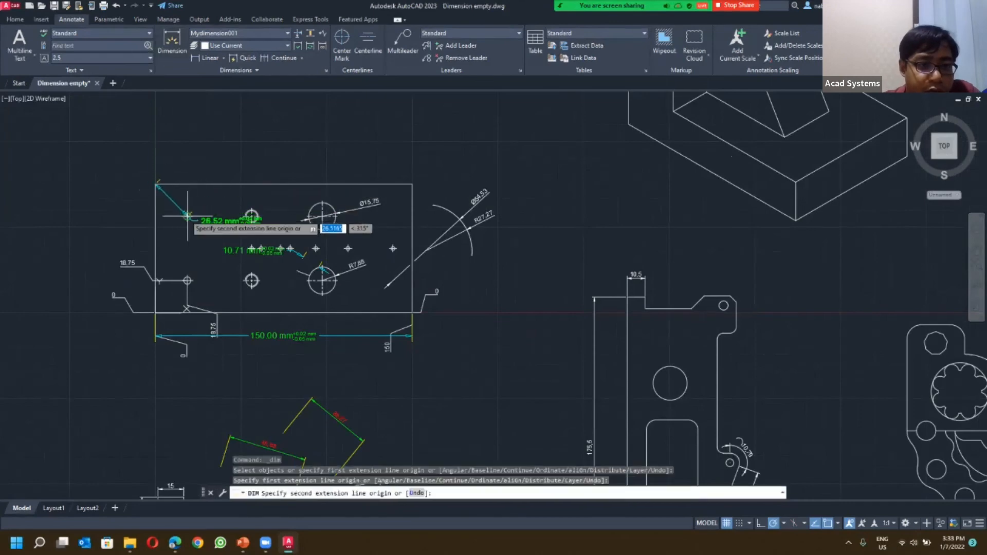
{"action": "left_click", "coordinate": [187, 217]}
{"action": "left_click", "coordinate": [165, 135]}
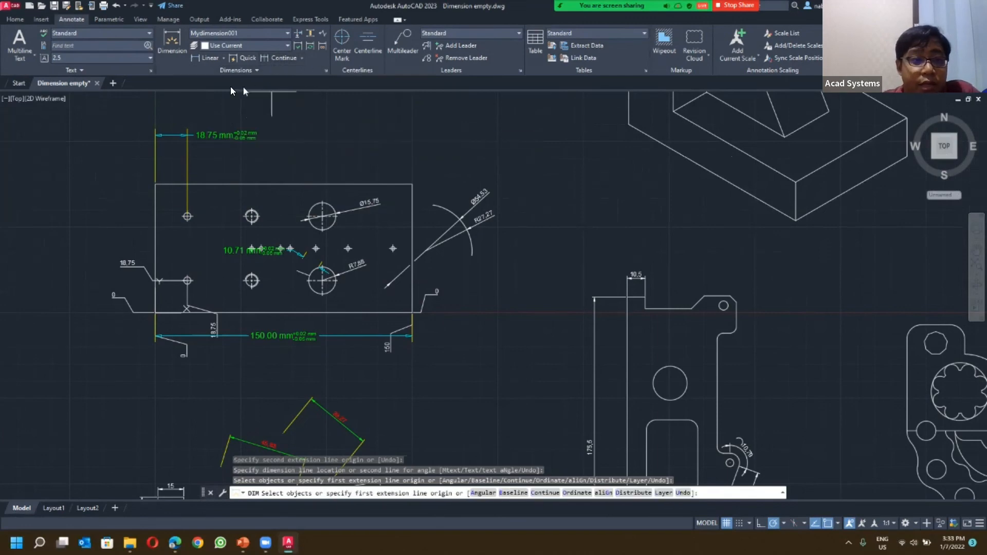
Step: Continue the dimension chain to the second upper hole, the large upper hole, the rightmost small hole and the plate's upper-right corner
{"action": "left_click", "coordinate": [302, 58]}
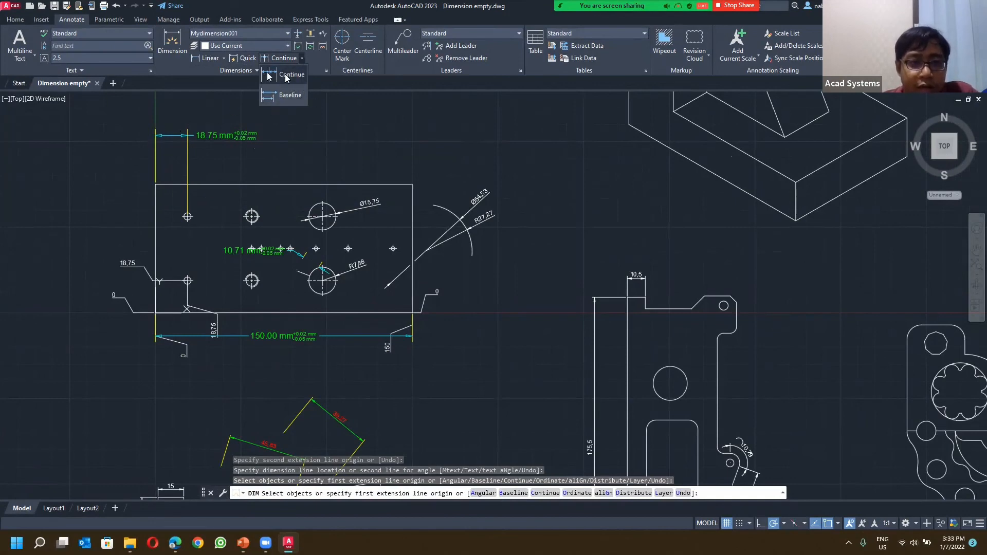
{"action": "left_click", "coordinate": [291, 75]}
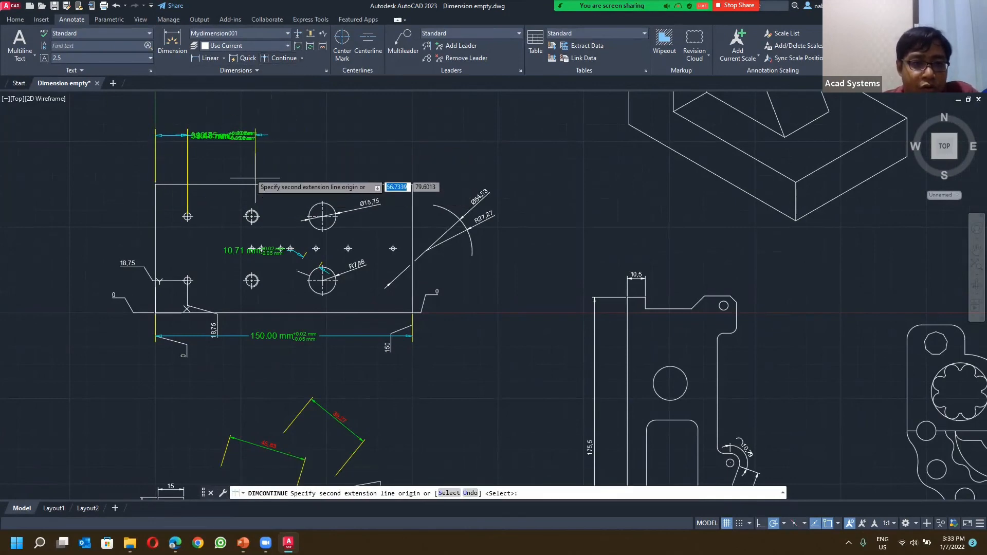
{"action": "left_click", "coordinate": [251, 216]}
{"action": "left_click", "coordinate": [323, 216]}
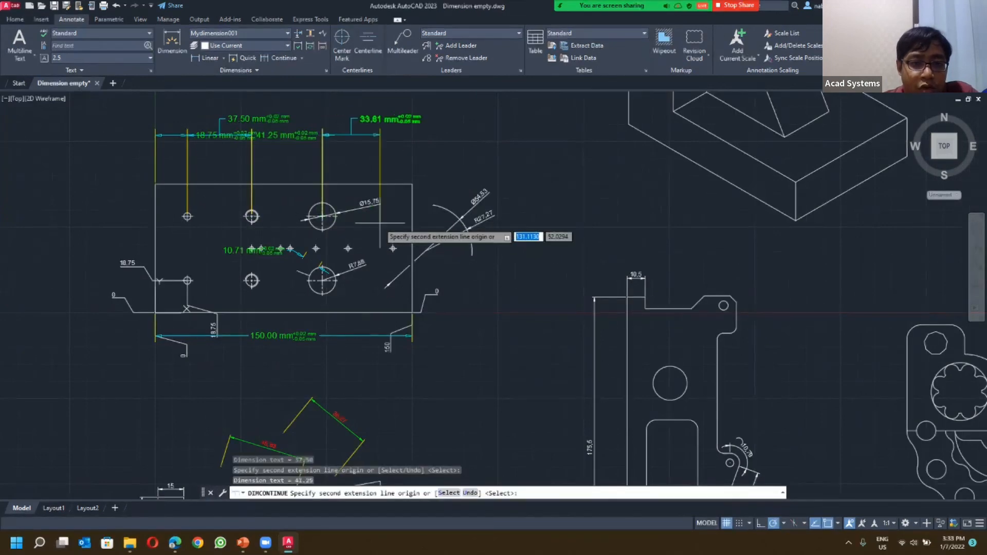
{"action": "left_click", "coordinate": [393, 248]}
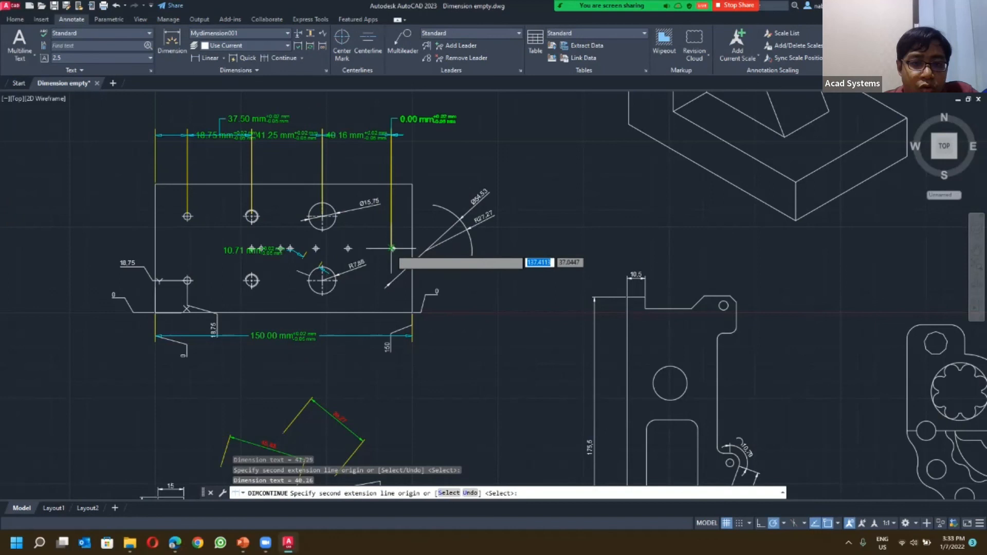
{"action": "left_click", "coordinate": [412, 183]}
{"action": "key", "text": "Escape"}
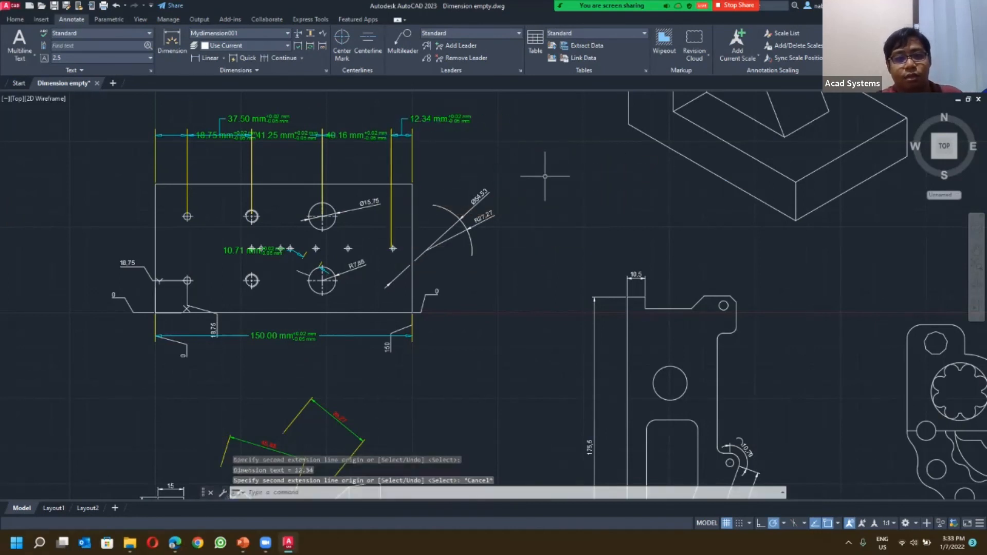
Step: Delete the whole chain of continued dimensions above the plate
{"action": "left_click", "coordinate": [434, 157]}
{"action": "left_click", "coordinate": [123, 103]}
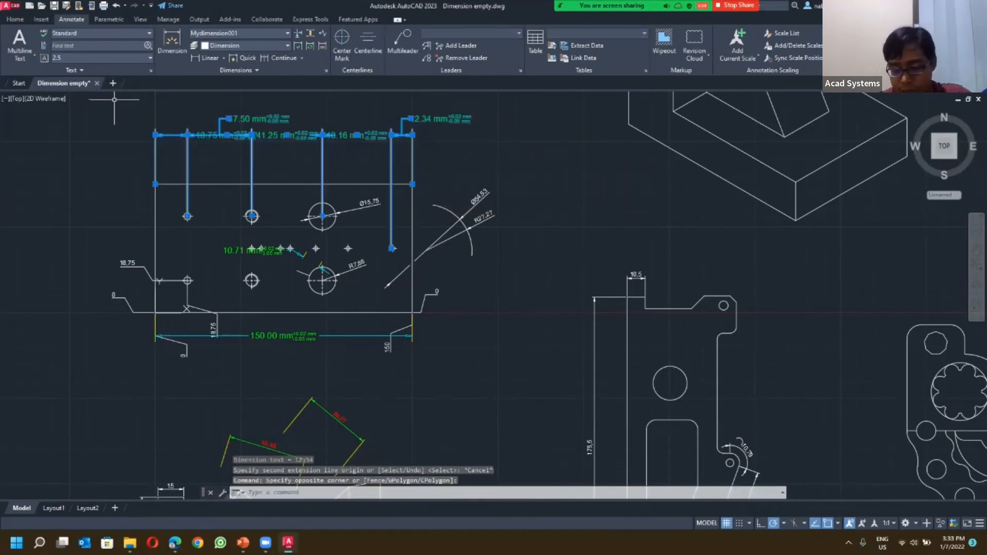
{"action": "key", "text": "Delete"}
Step: Make ISO-25 the current dimension style and place a linear dimension above the plate from its upper-left corner to the first upper hole's center
{"action": "left_click", "coordinate": [237, 31]}
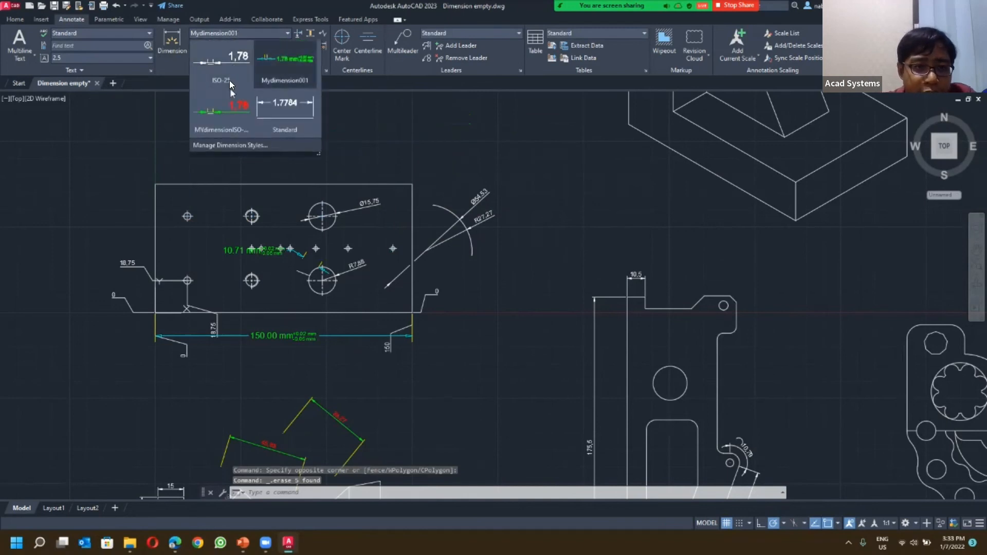
{"action": "left_click", "coordinate": [226, 75]}
{"action": "left_click", "coordinate": [301, 58]}
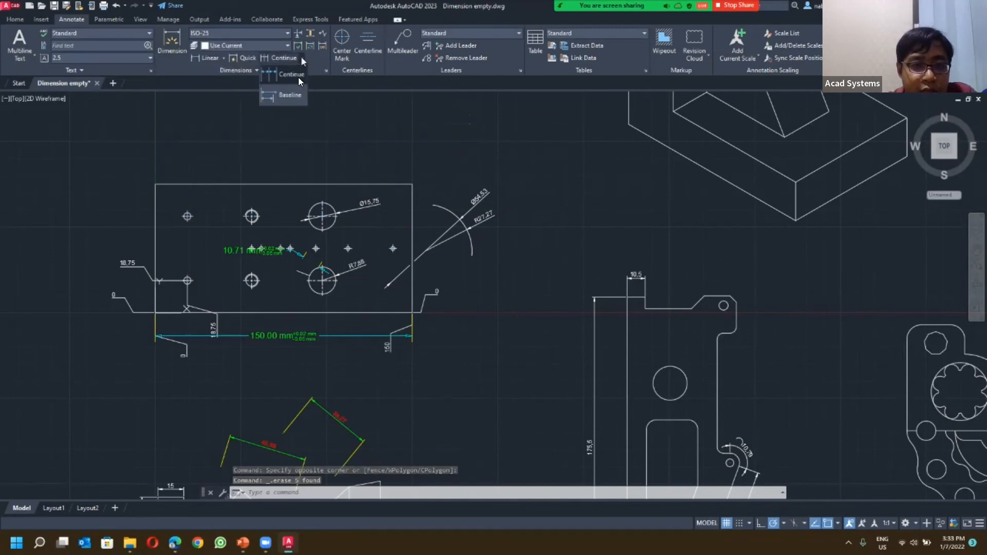
{"action": "left_click", "coordinate": [286, 95]}
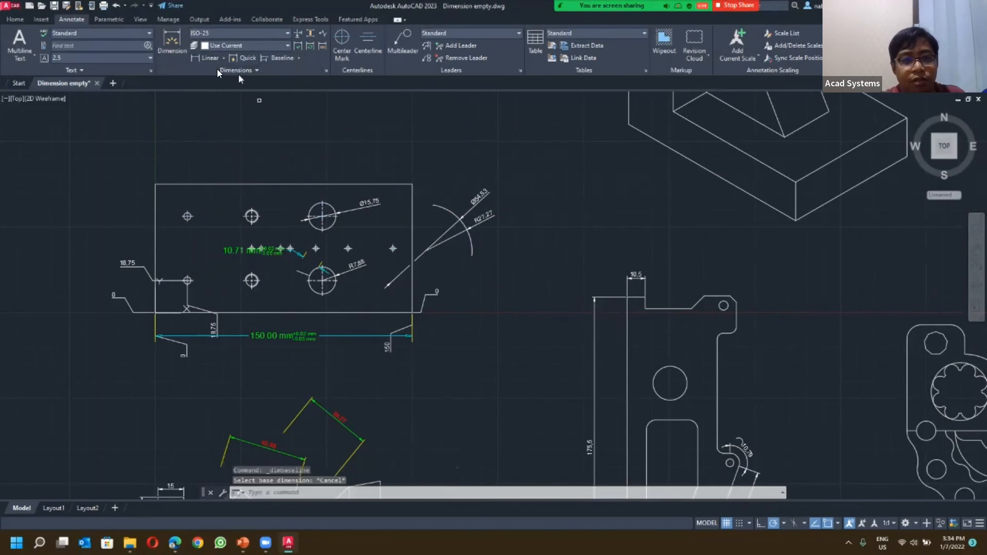
{"action": "left_click", "coordinate": [207, 57]}
{"action": "left_click", "coordinate": [155, 184]}
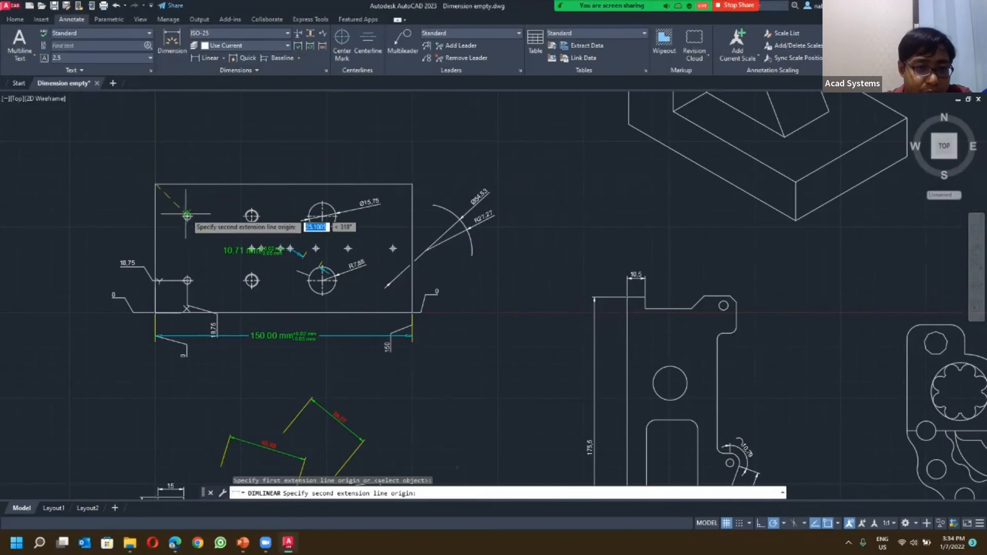
{"action": "left_click", "coordinate": [188, 216]}
{"action": "left_click", "coordinate": [184, 139]}
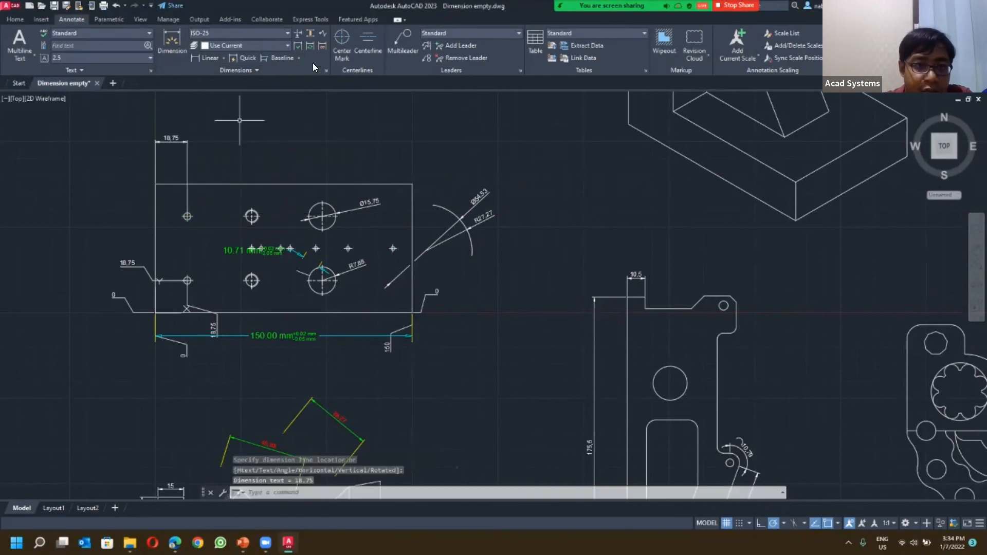
Step: Add baseline dimensions from the plate's left edge to the second upper hole, the large upper hole and the upper-right corner
{"action": "left_click", "coordinate": [280, 57]}
{"action": "left_click", "coordinate": [251, 216]}
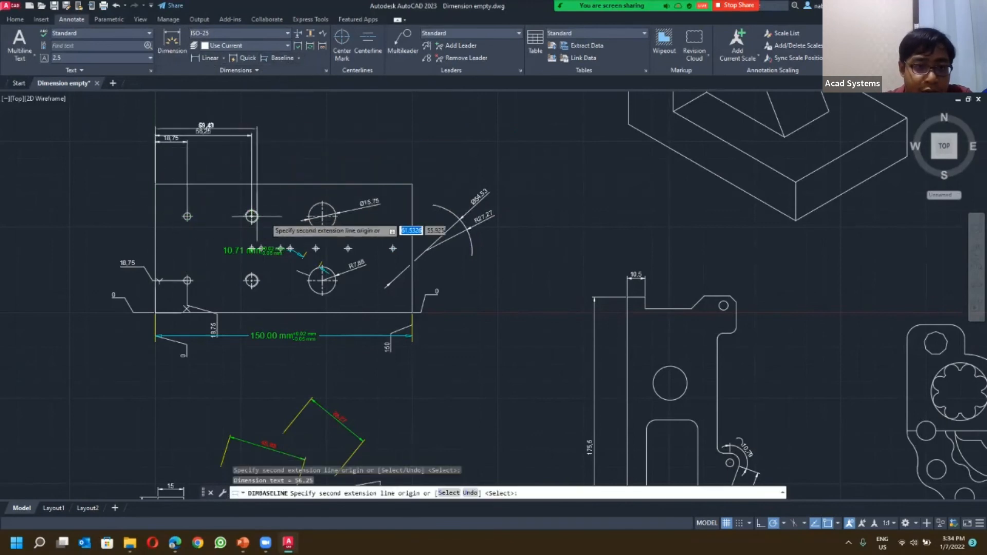
{"action": "scroll", "coordinate": [269, 179], "scroll_direction": "up", "scroll_amount": 3}
{"action": "middle_click_drag", "start_coordinate": [270, 178], "coordinate": [361, 288]}
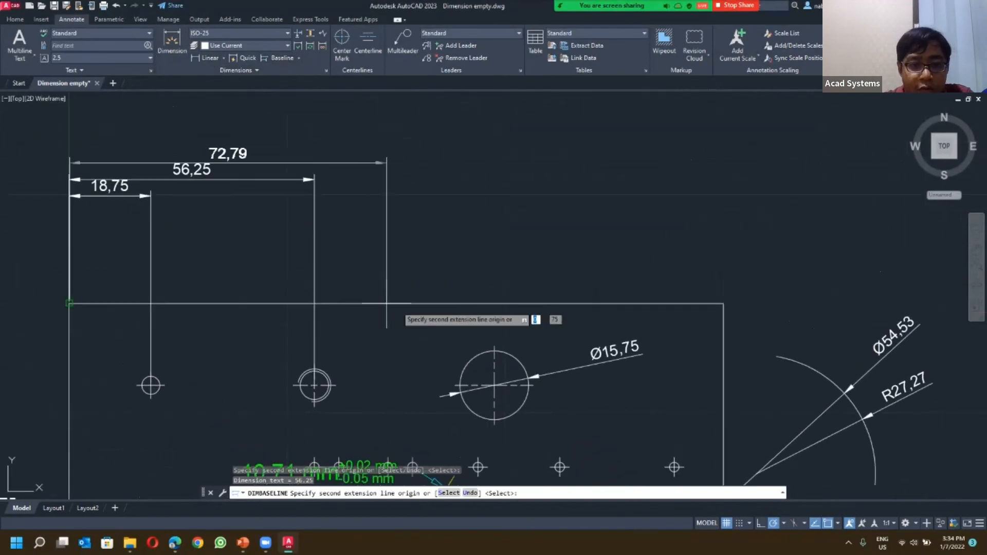
{"action": "left_click", "coordinate": [494, 385]}
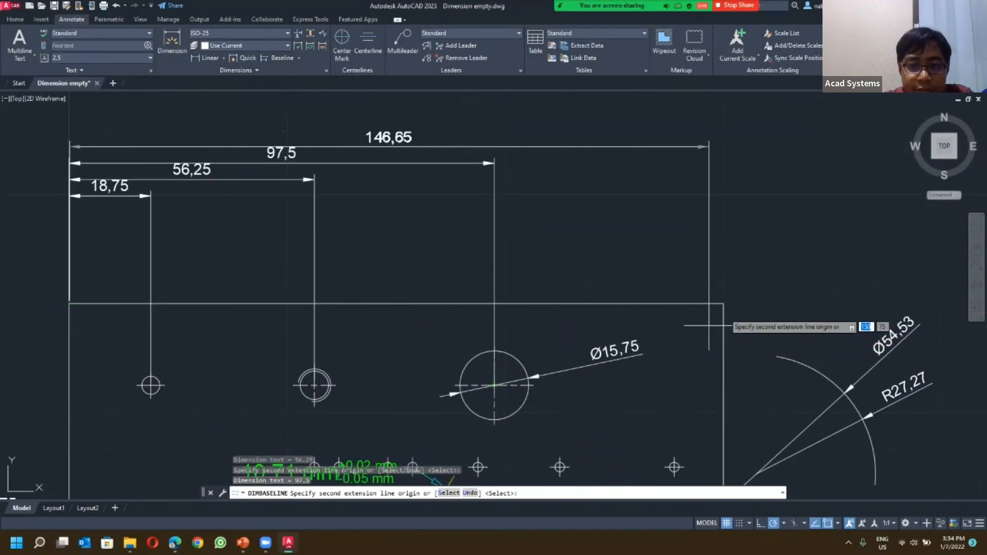
{"action": "left_click", "coordinate": [723, 303]}
{"action": "key", "text": "Return"}
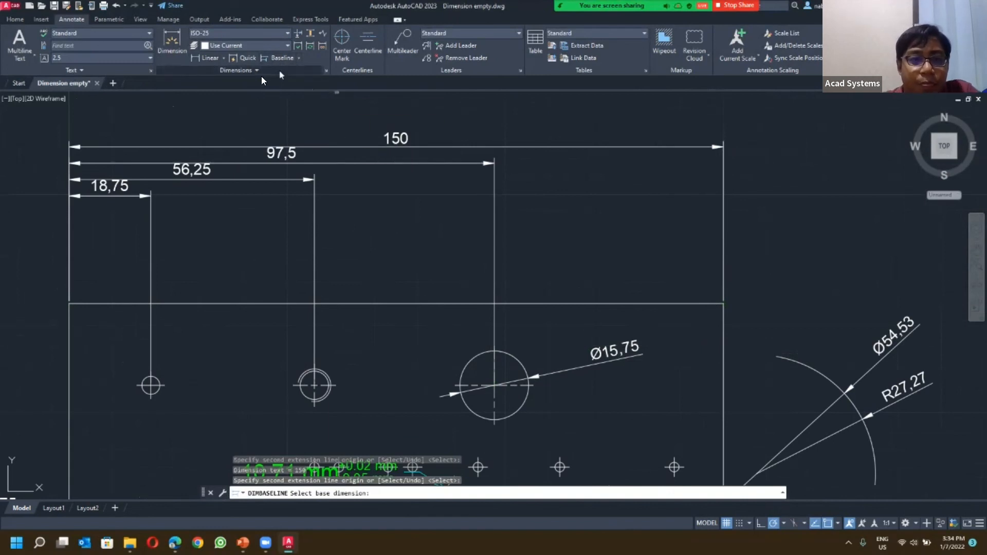
Step: Place a geometric tolerance above the plate with a concentricity symbol, Ø0.76 and 345, and Øert in the second row
{"action": "left_click", "coordinate": [246, 70]}
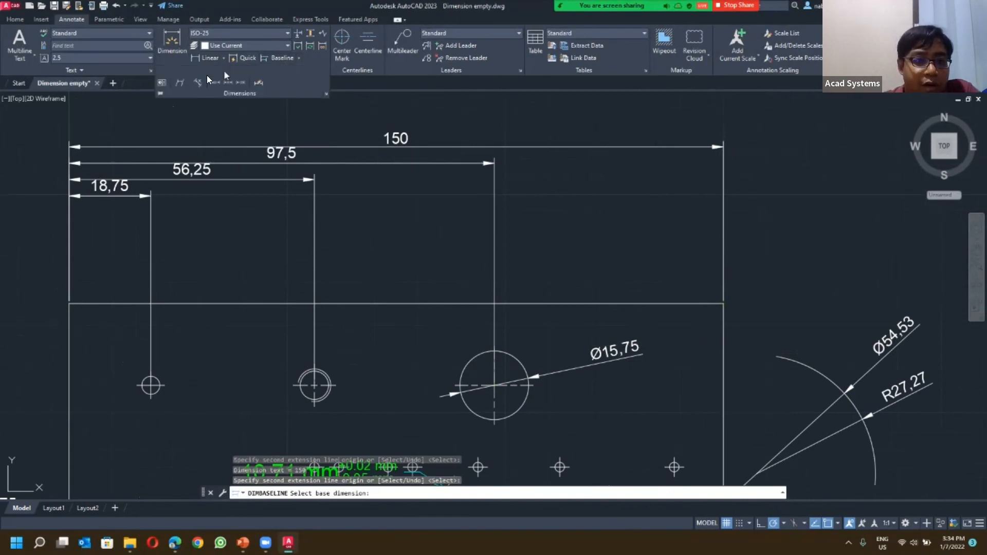
{"action": "left_click", "coordinate": [162, 84]}
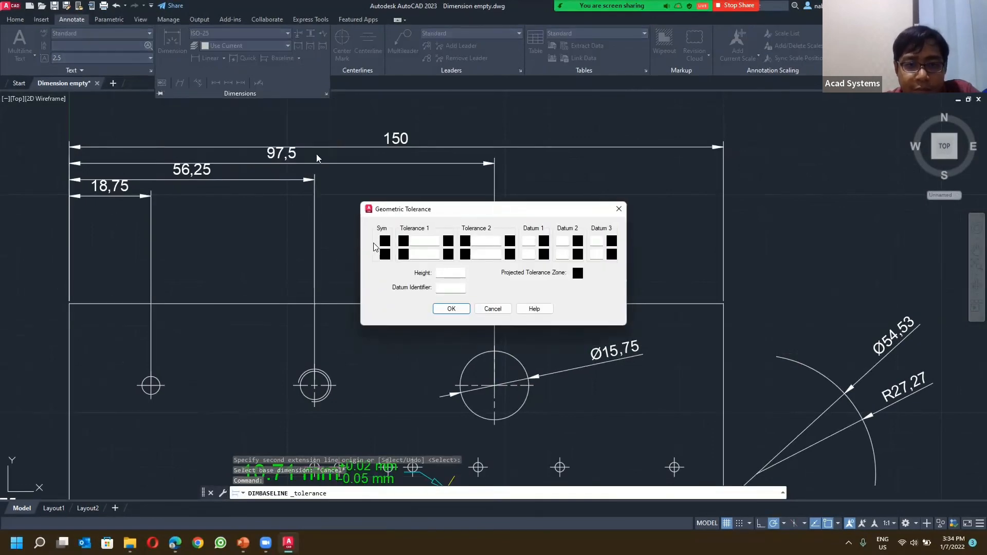
{"action": "left_click", "coordinate": [384, 241]}
{"action": "left_click", "coordinate": [477, 257]}
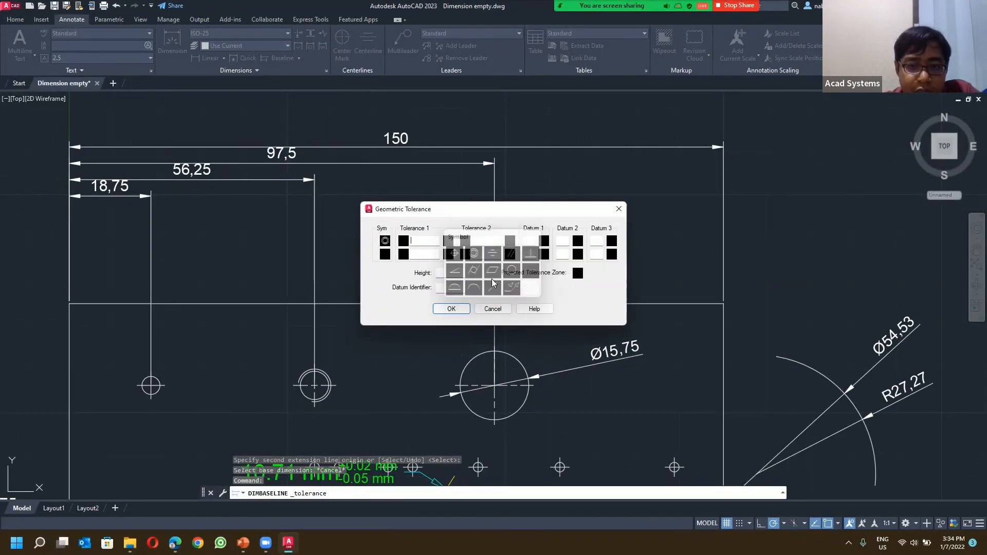
{"action": "type", "text": "0"}
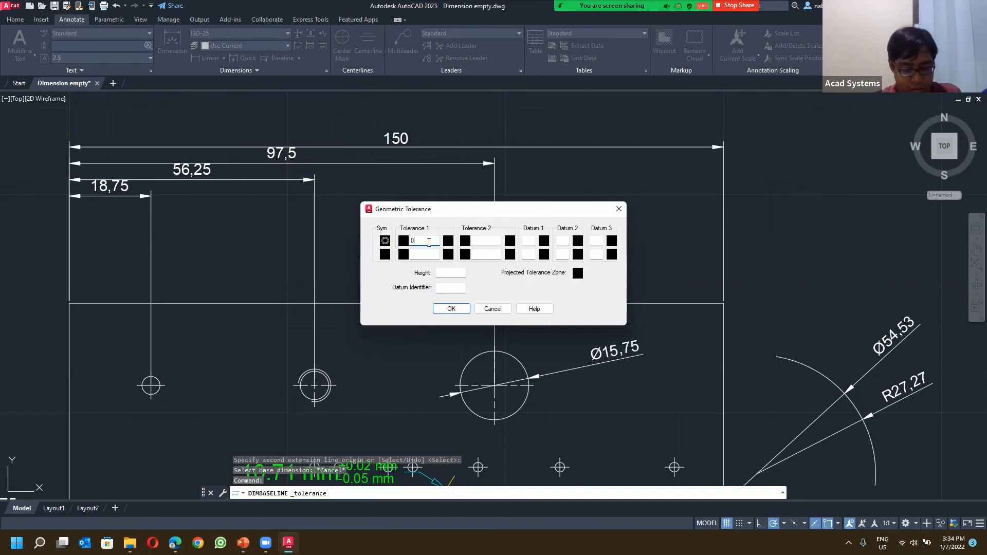
{"action": "type", "text": ".76"}
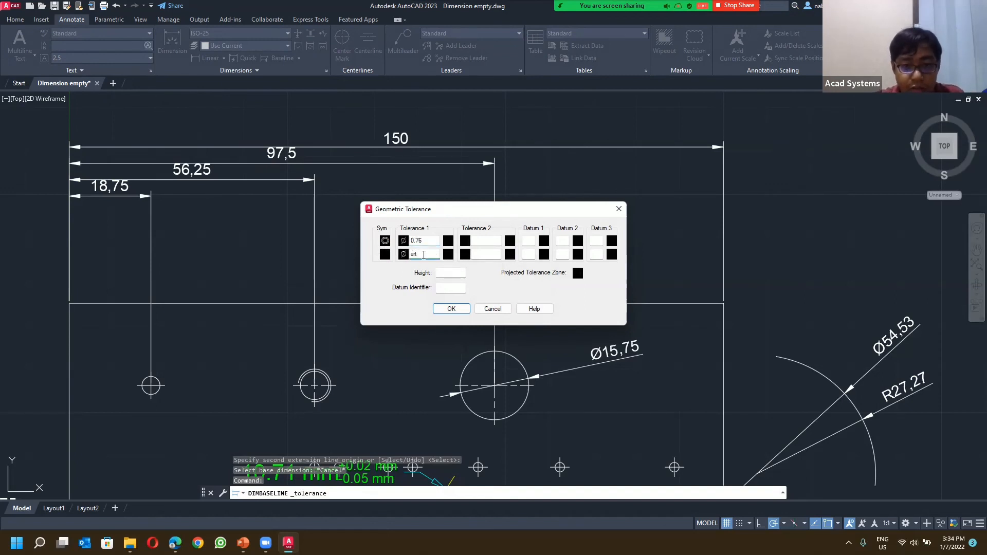
{"action": "left_click", "coordinate": [451, 309]}
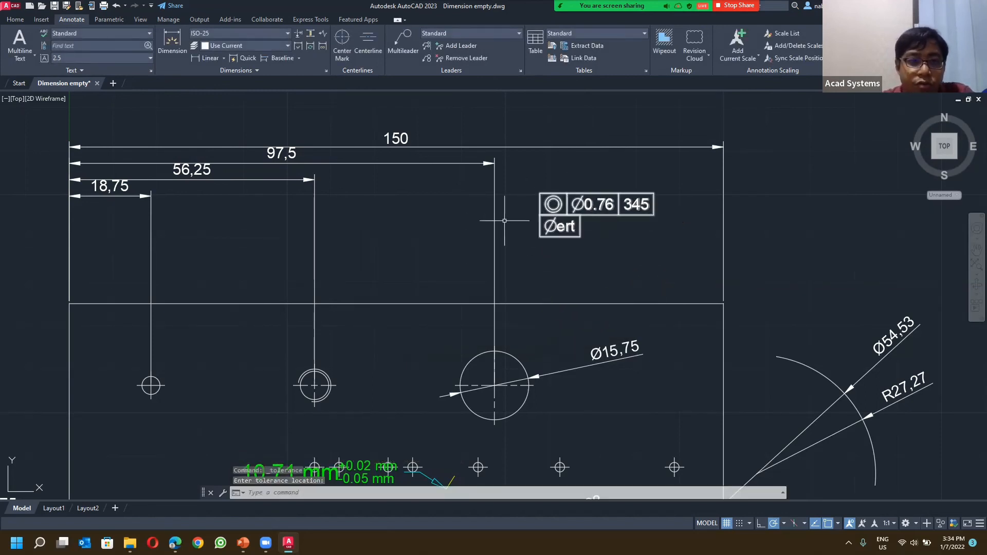
{"action": "left_click", "coordinate": [504, 220]}
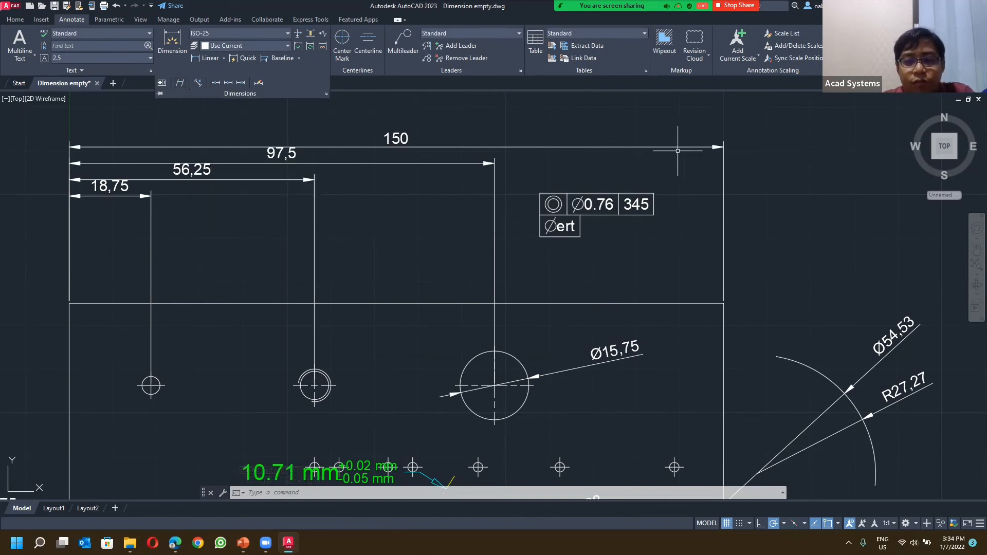
Step: Add an aligned dimension below the isometric block's bottom edge, from the lowest front corner to the right corner
{"action": "scroll", "coordinate": [664, 148], "scroll_direction": "down", "scroll_amount": 4}
{"action": "middle_click_drag", "start_coordinate": [817, 110], "coordinate": [226, 228]}
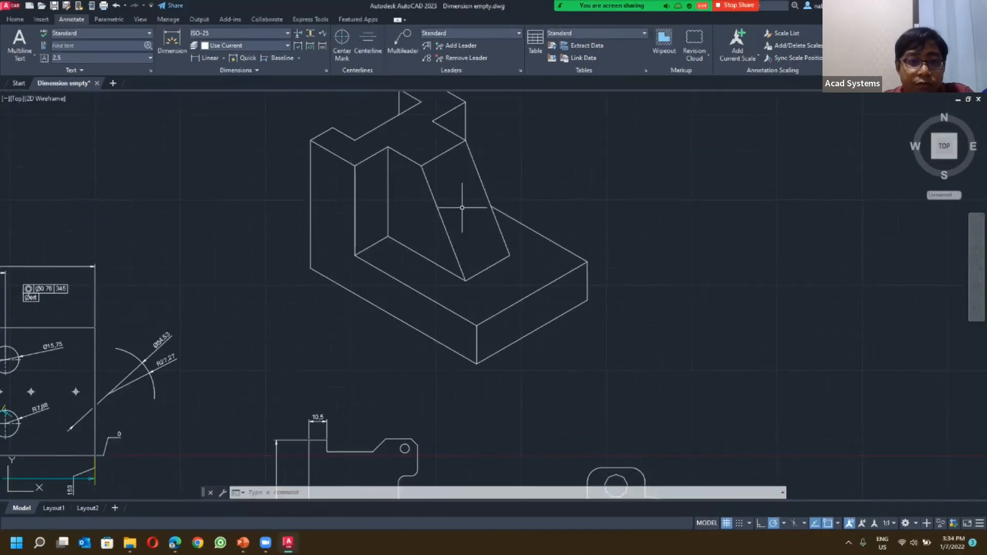
{"action": "left_click", "coordinate": [171, 45]}
{"action": "left_click", "coordinate": [476, 364]}
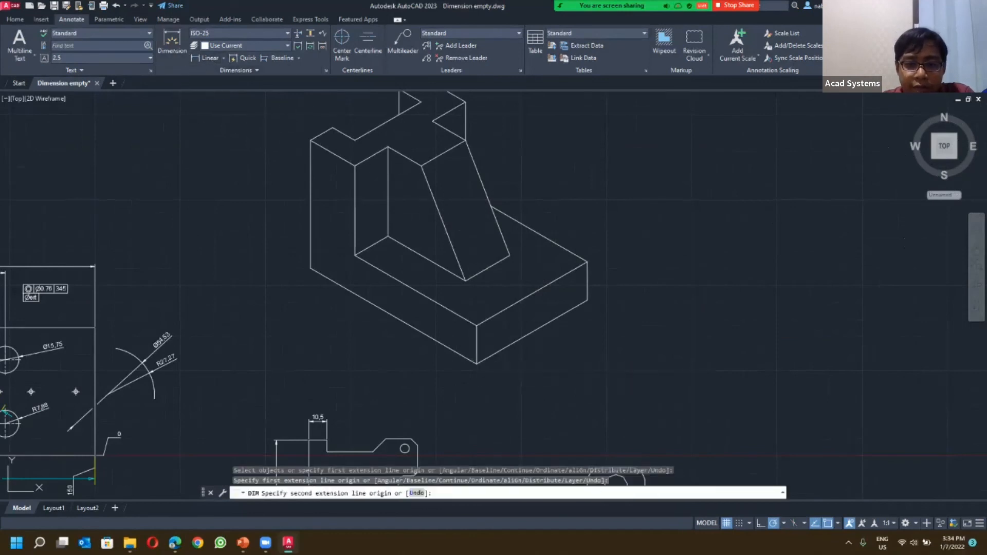
{"action": "left_click", "coordinate": [588, 300]}
{"action": "left_click", "coordinate": [586, 329]}
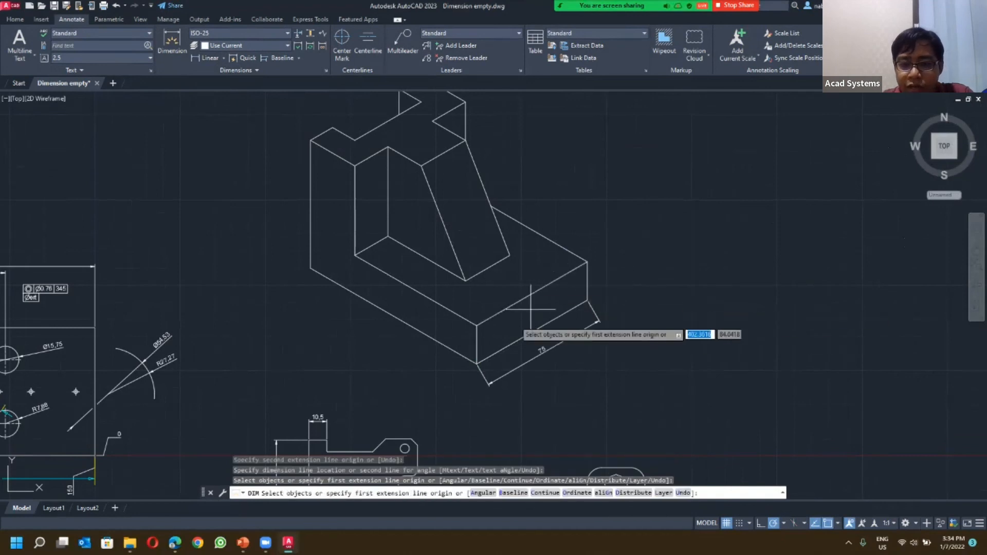
Step: Add an aligned dimension below the isometric block's long bottom edge, from the lowest front corner to the left corner
{"action": "scroll", "coordinate": [529, 350], "scroll_direction": "up", "scroll_amount": 2}
{"action": "left_click", "coordinate": [447, 370]}
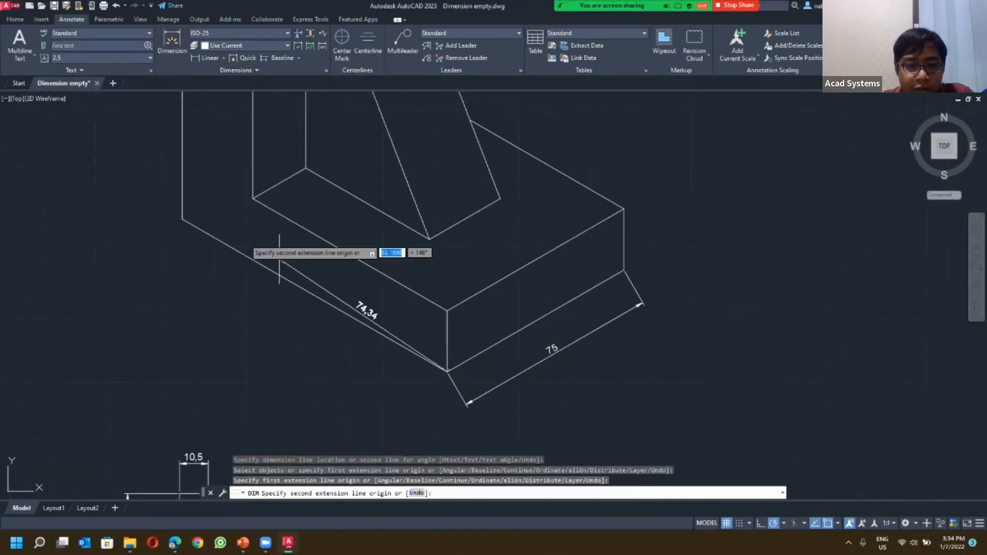
{"action": "left_click", "coordinate": [181, 220]}
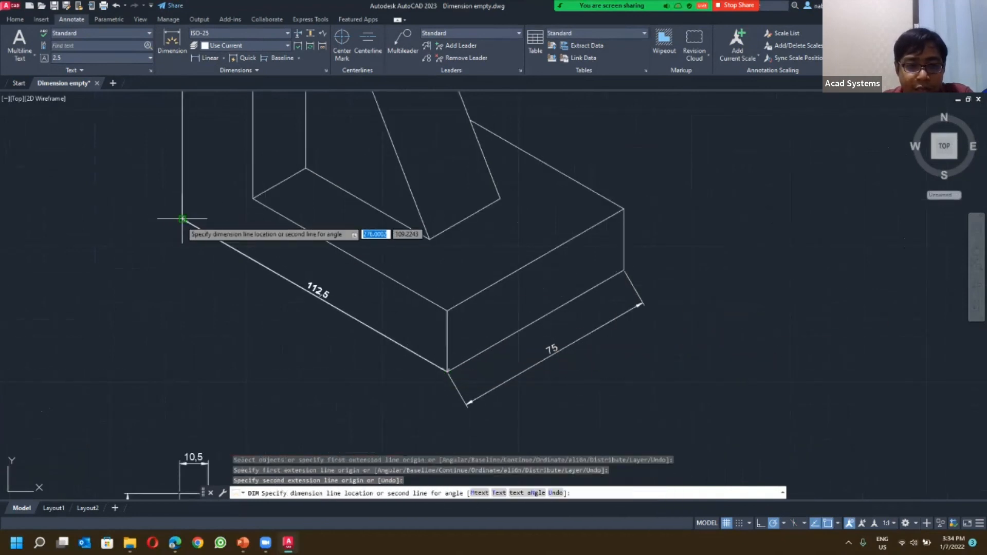
{"action": "left_click", "coordinate": [172, 261]}
{"action": "key", "text": "Escape"}
{"action": "key", "text": "Escape"}
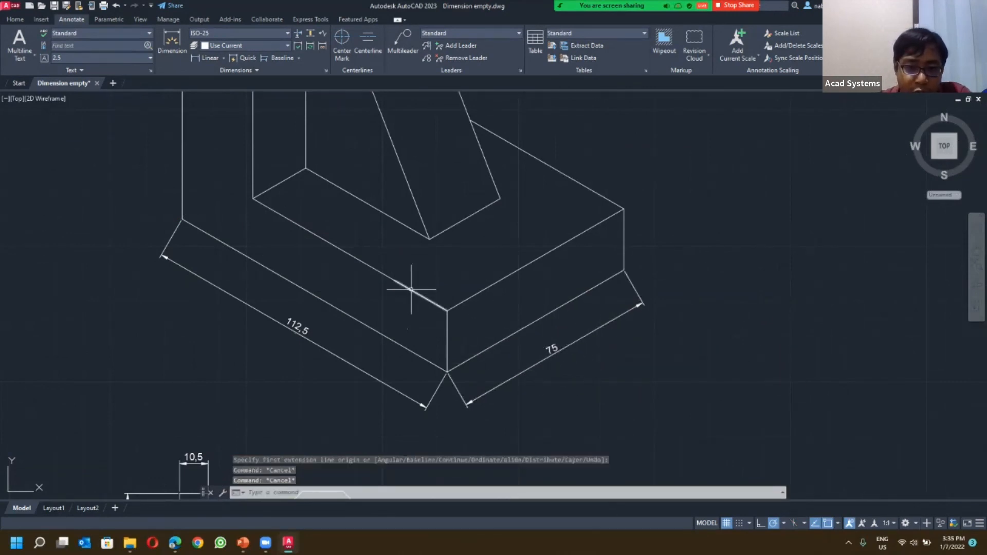
Step: Oblique the 75 dimension so its extension lines run parallel to the block's long bottom edge, picking two points on that edge
{"action": "left_click", "coordinate": [370, 266]}
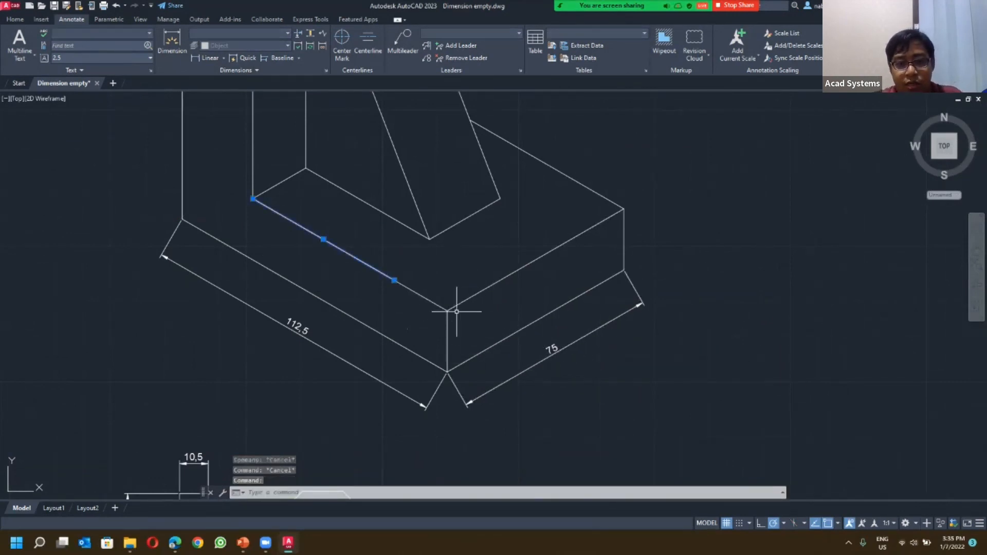
{"action": "key", "text": "Escape"}
{"action": "left_click", "coordinate": [224, 70]}
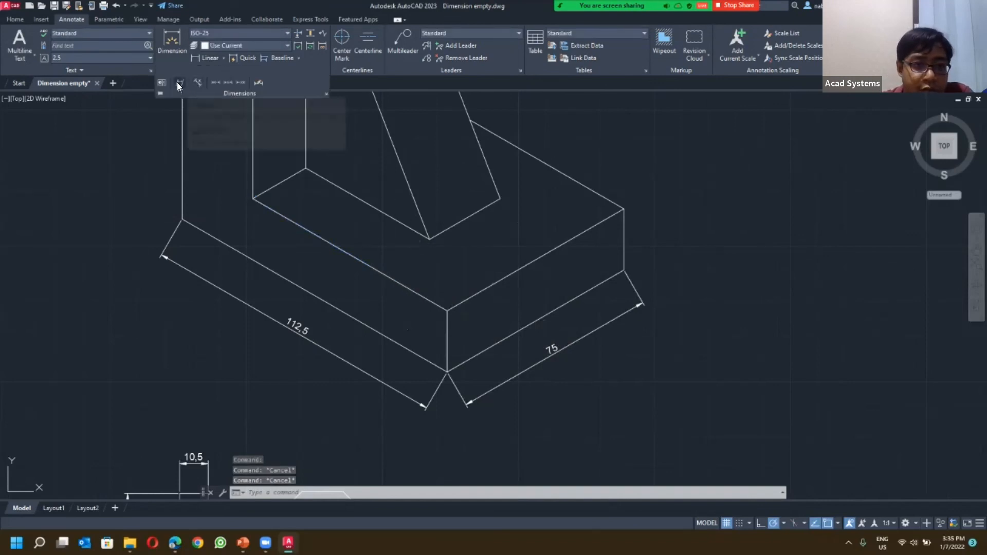
{"action": "left_click", "coordinate": [180, 82]}
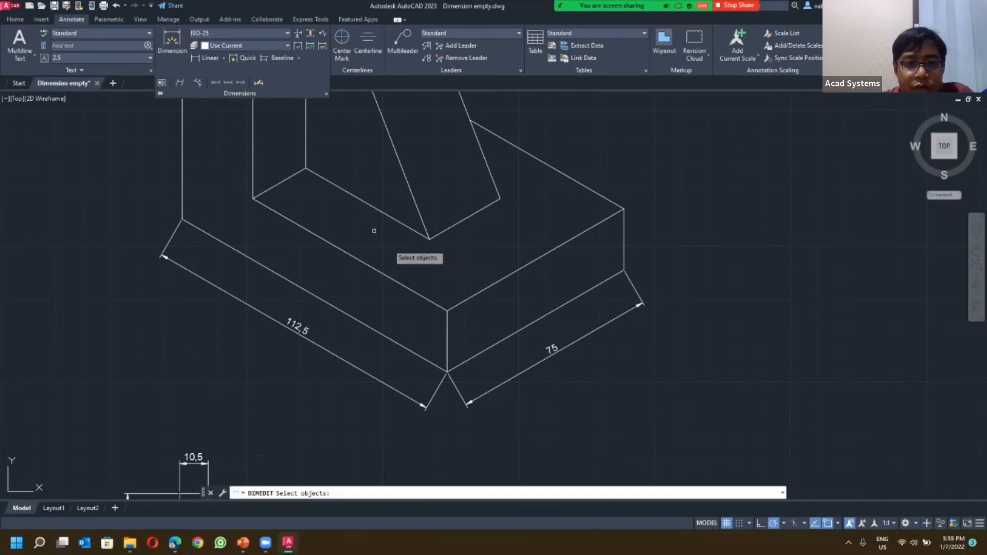
{"action": "left_click", "coordinate": [552, 354]}
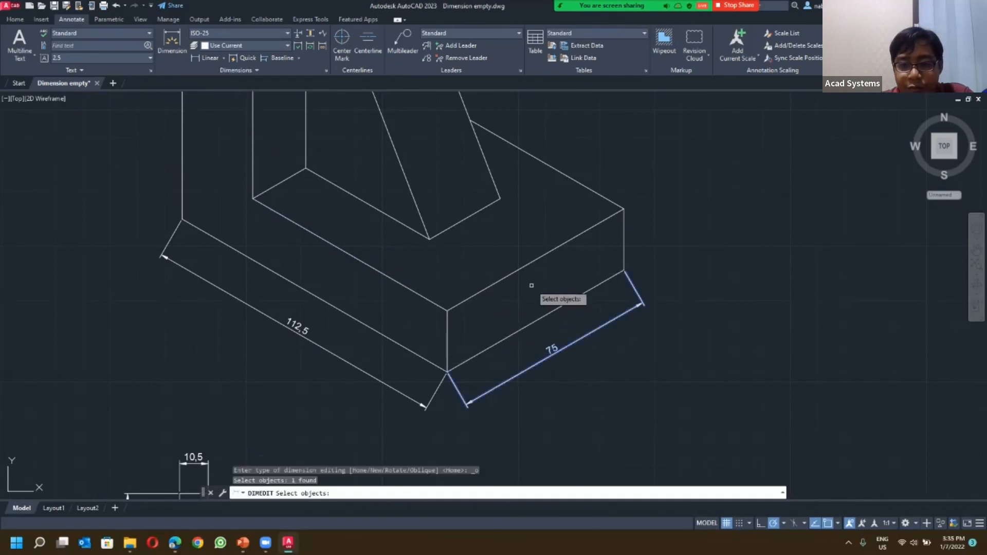
{"action": "key", "text": "Return"}
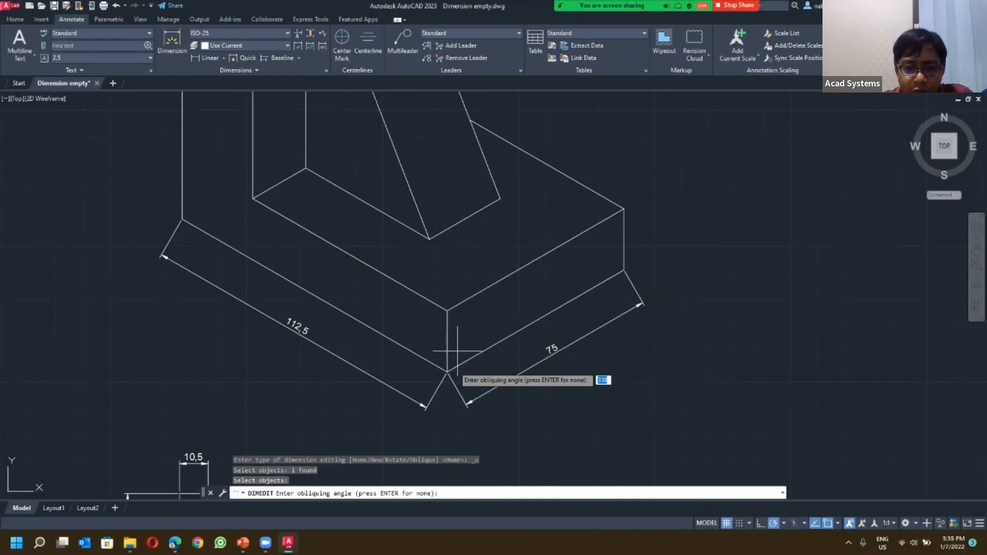
{"action": "left_click", "coordinate": [447, 371]}
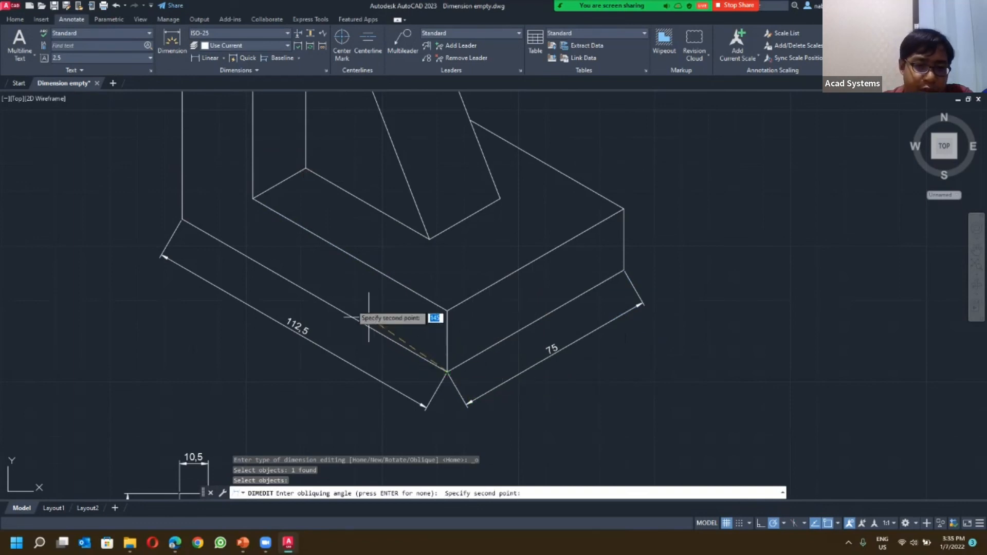
{"action": "left_click", "coordinate": [393, 340]}
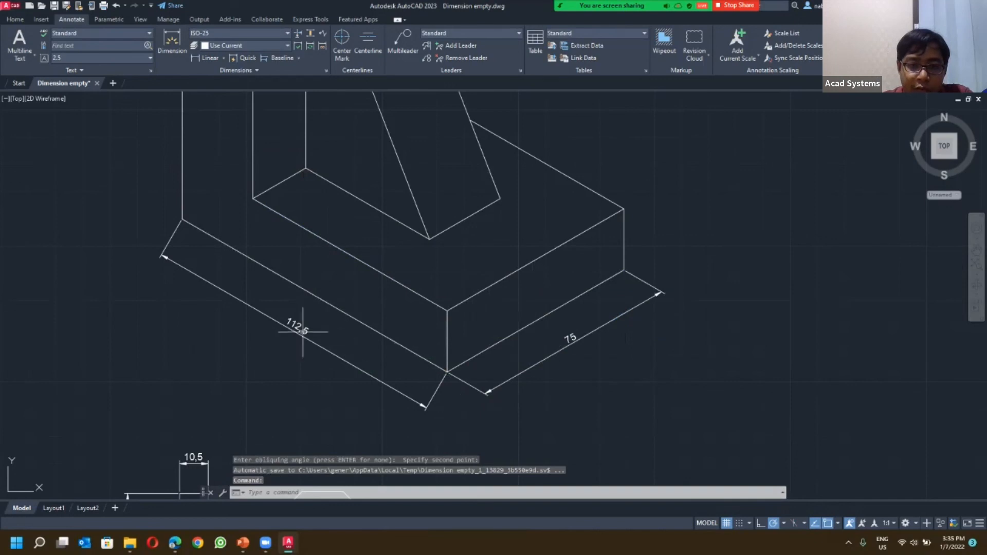
Step: Oblique the 112,5 dimension parallel to the block's short bottom edge, picking that edge's front and right corners for the angle
{"action": "left_click", "coordinate": [211, 76]}
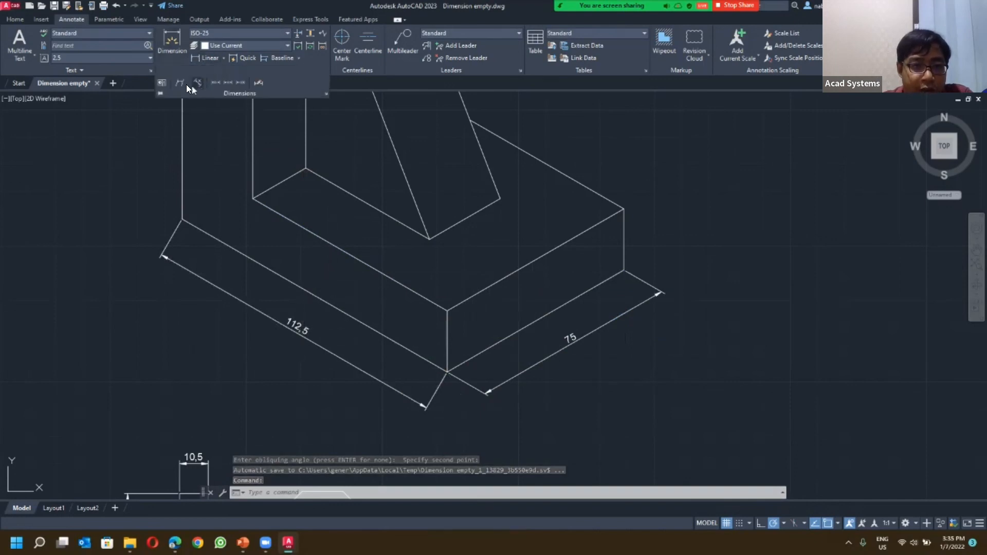
{"action": "left_click", "coordinate": [178, 83]}
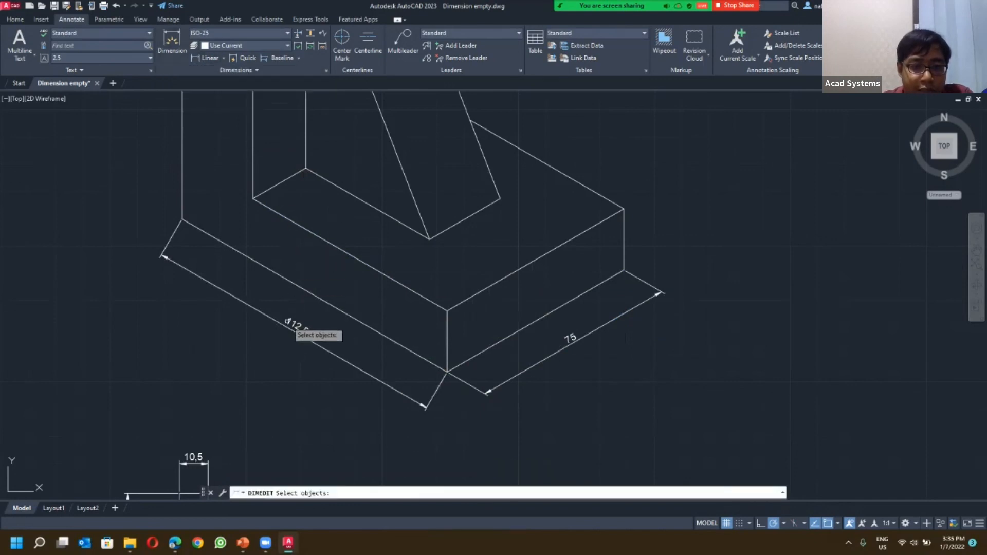
{"action": "left_click", "coordinate": [298, 323]}
{"action": "key", "text": "Return"}
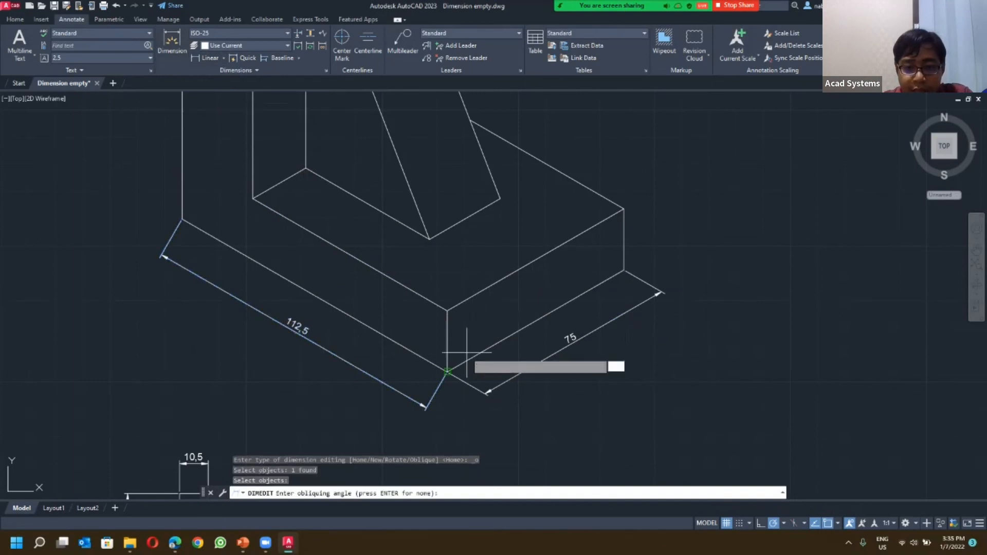
{"action": "left_click", "coordinate": [448, 370]}
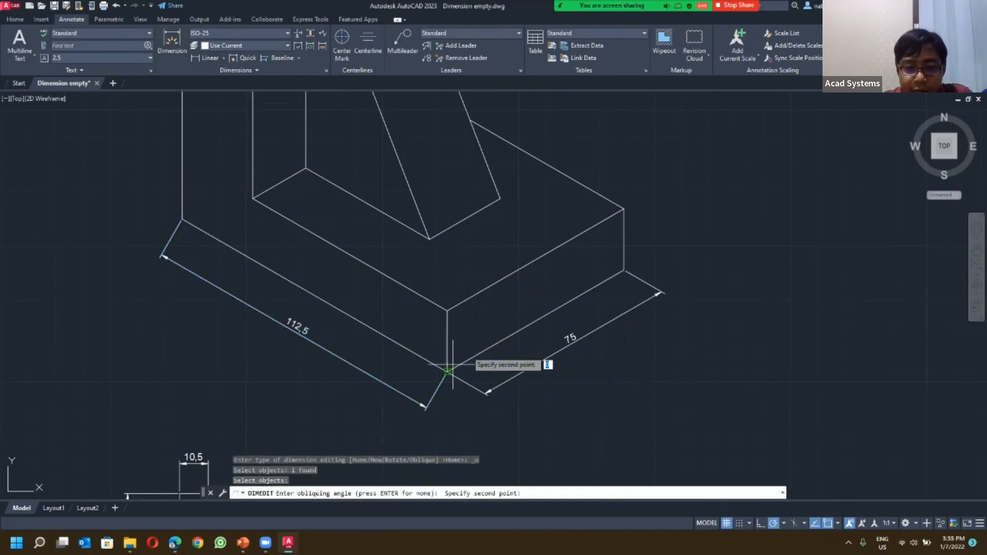
{"action": "left_click", "coordinate": [624, 268]}
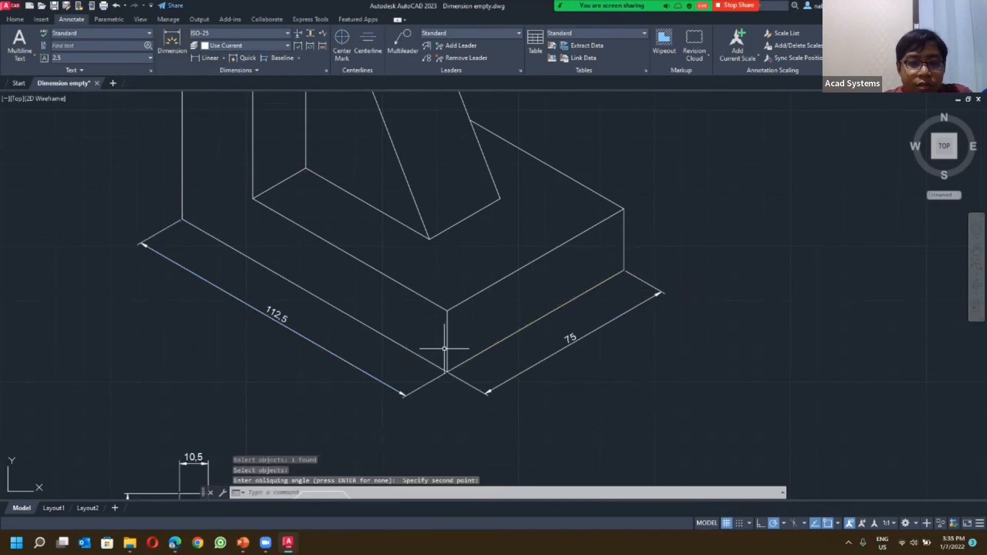
Step: Rotate the text of the 112,5 dimension to an angle of 60
{"action": "scroll", "coordinate": [293, 324], "scroll_direction": "up", "scroll_amount": 2}
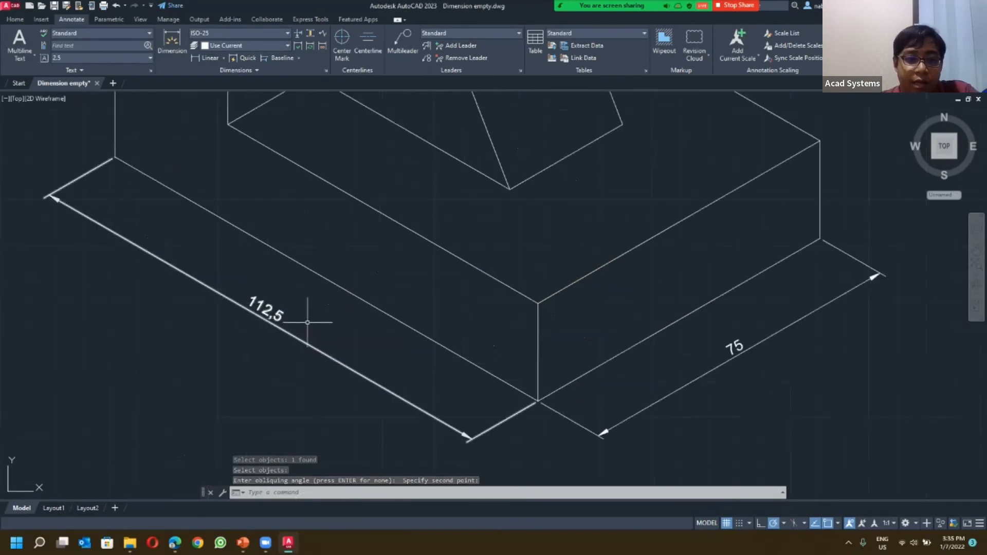
{"action": "left_click", "coordinate": [250, 69]}
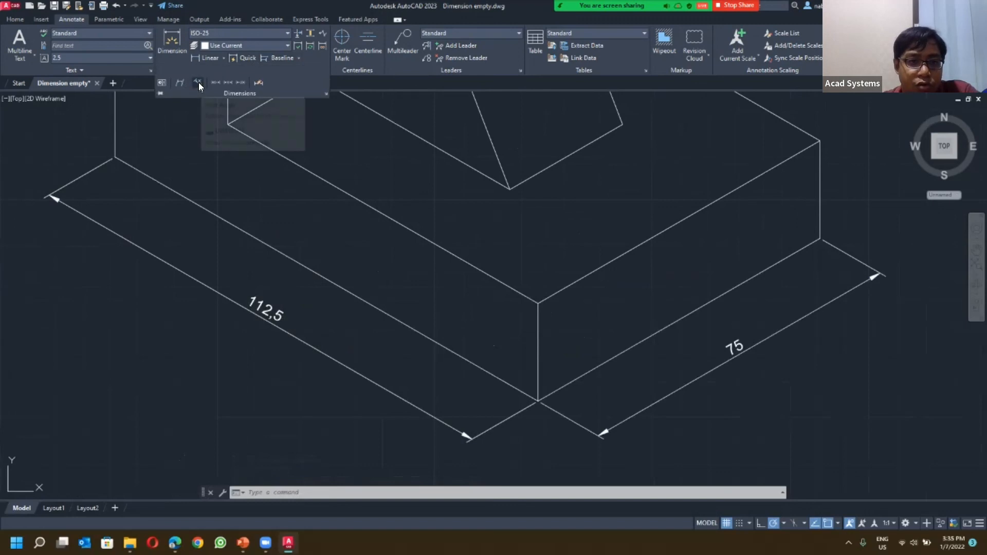
{"action": "left_click", "coordinate": [198, 81]}
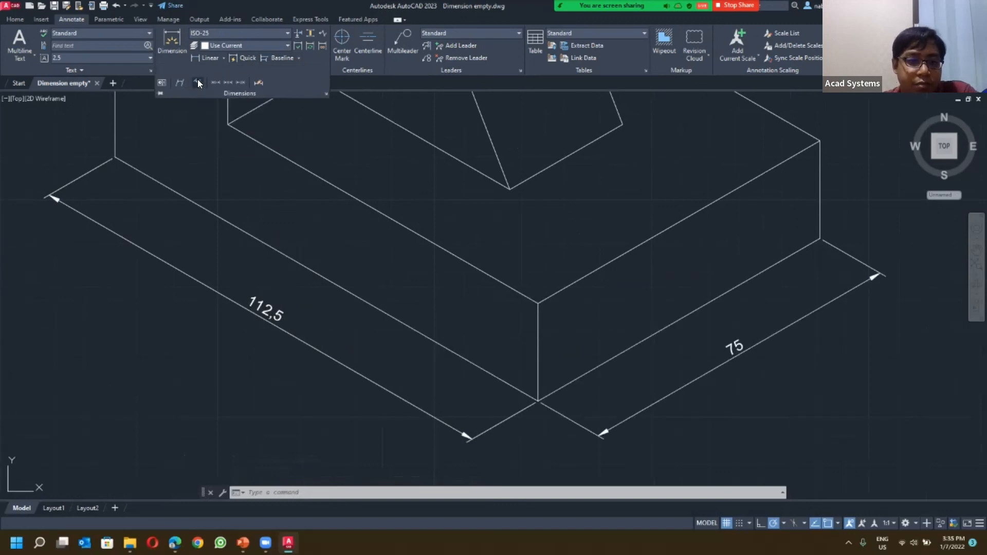
{"action": "left_click", "coordinate": [268, 309]}
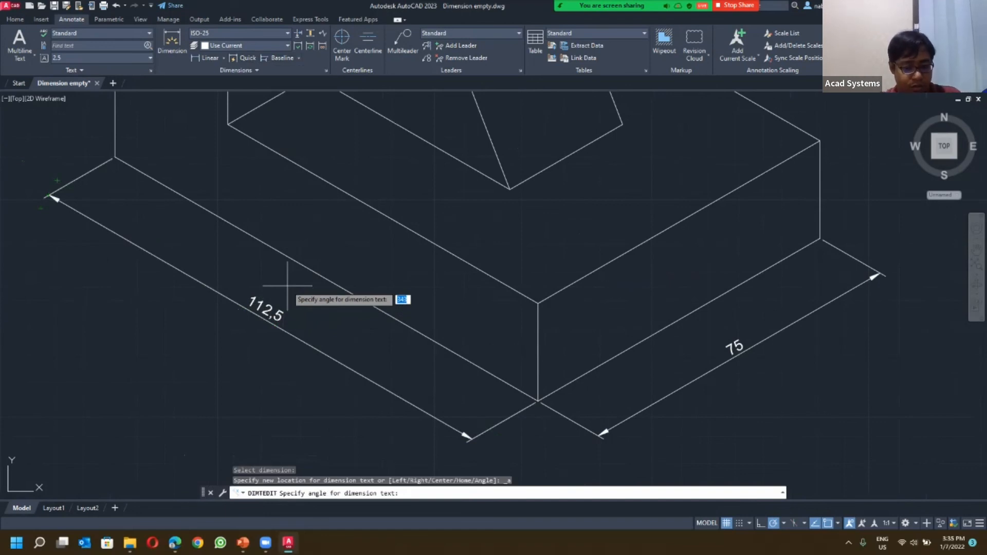
{"action": "key", "text": "Return"}
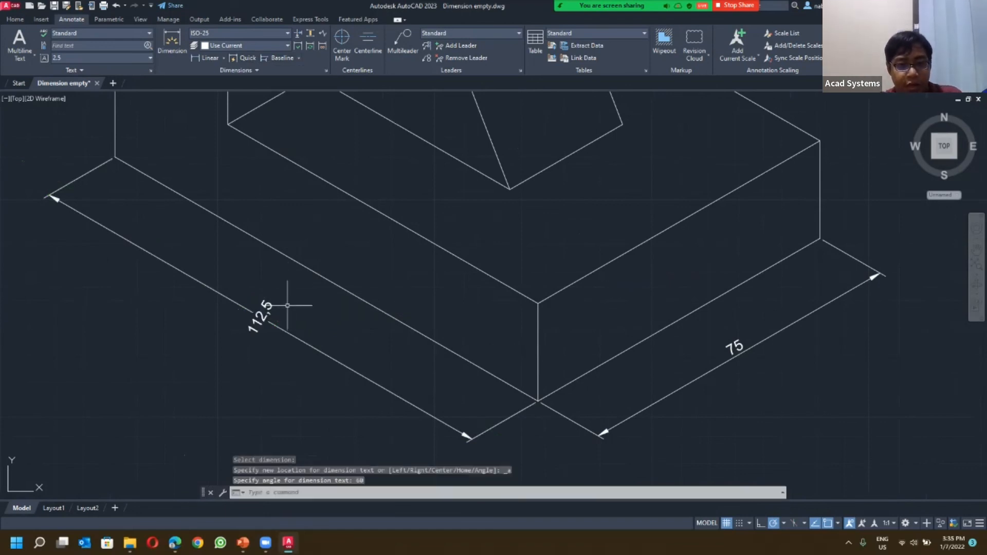
{"action": "key", "text": "Escape"}
{"action": "key", "text": "Escape"}
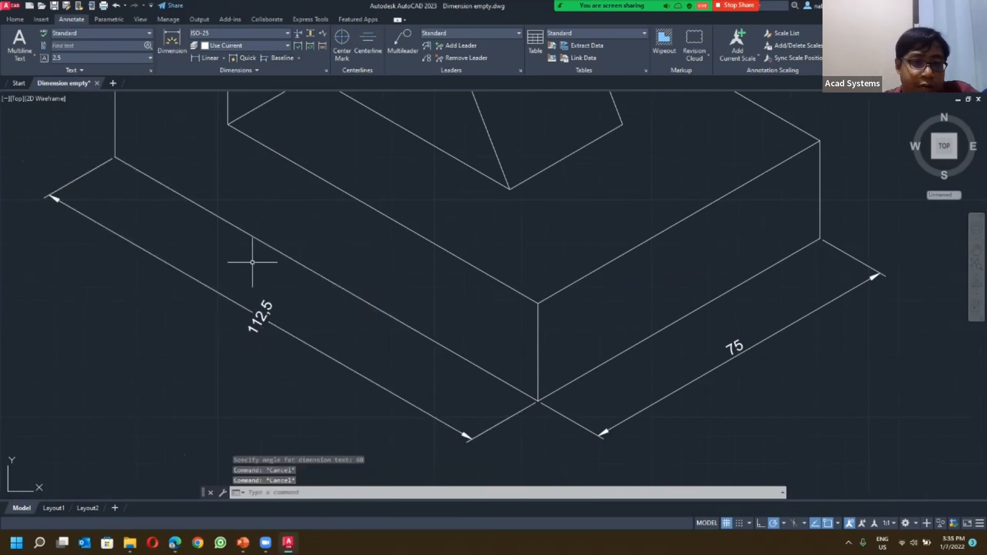
Step: Left-justify the text of the 112,5 dimension along its dimension line, and right-justify it after that
{"action": "left_click", "coordinate": [235, 69]}
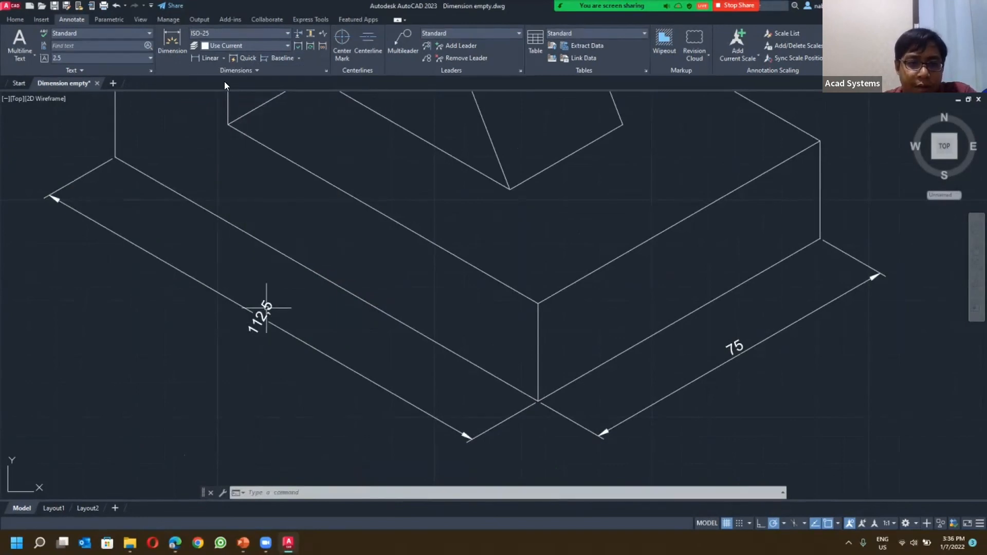
{"action": "left_click", "coordinate": [232, 70]}
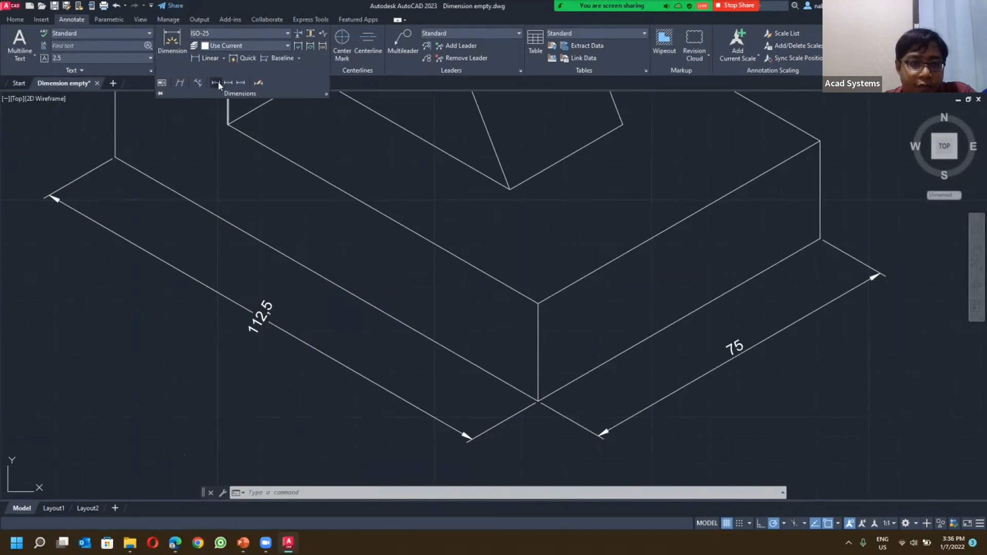
{"action": "left_click", "coordinate": [217, 83]}
{"action": "left_click", "coordinate": [260, 317]}
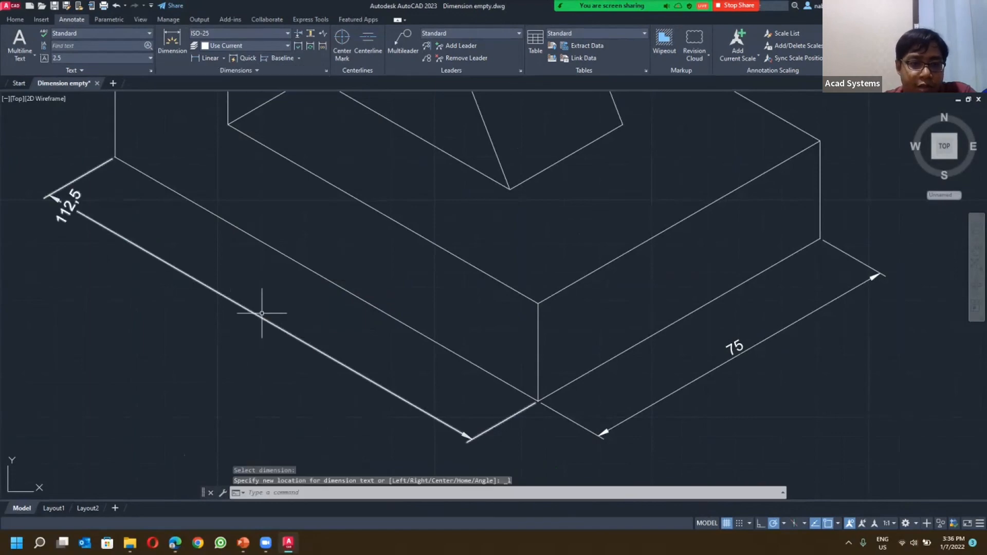
{"action": "left_click", "coordinate": [248, 71]}
{"action": "left_click", "coordinate": [241, 83]}
{"action": "left_click", "coordinate": [71, 200]}
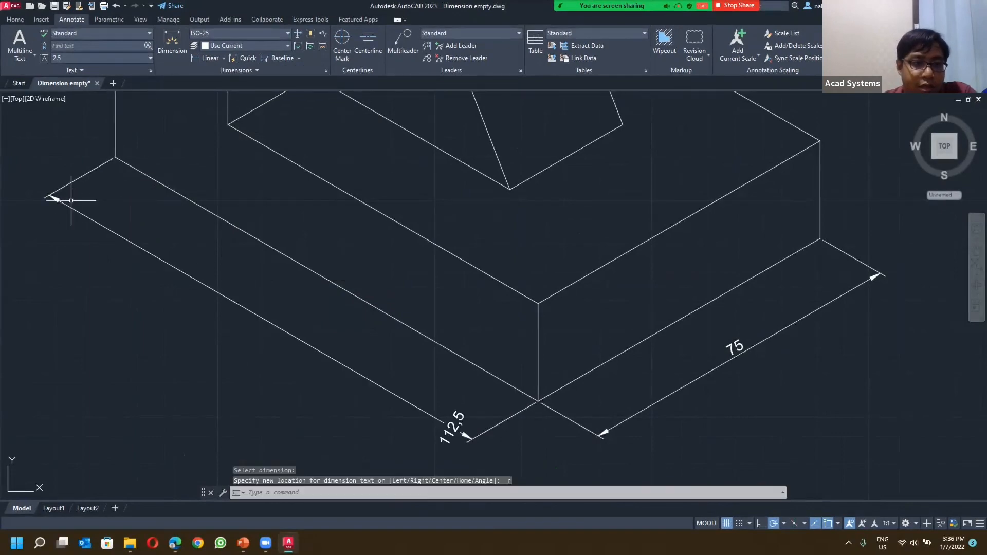
{"action": "left_click", "coordinate": [241, 70]}
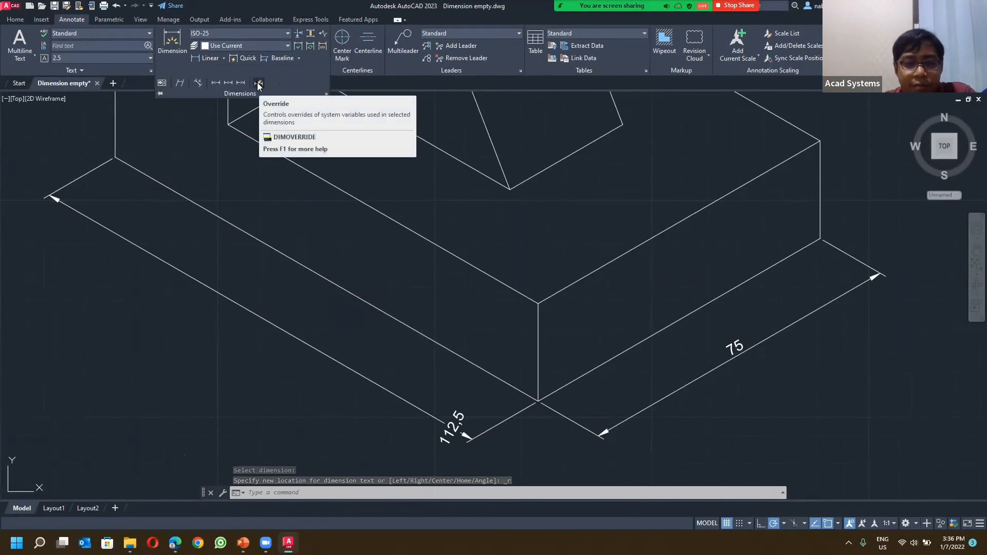
{"action": "left_click", "coordinate": [258, 84]}
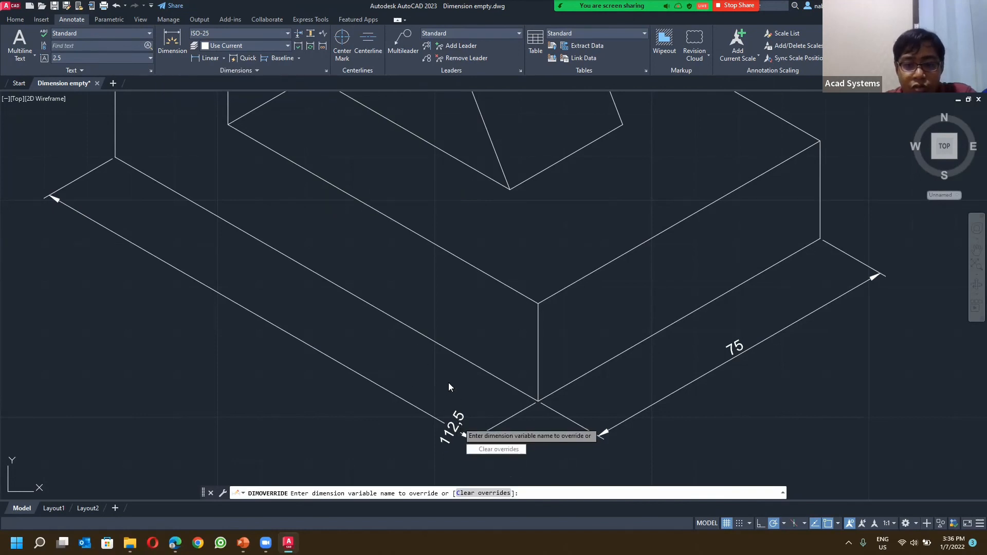
{"action": "left_click", "coordinate": [456, 421]}
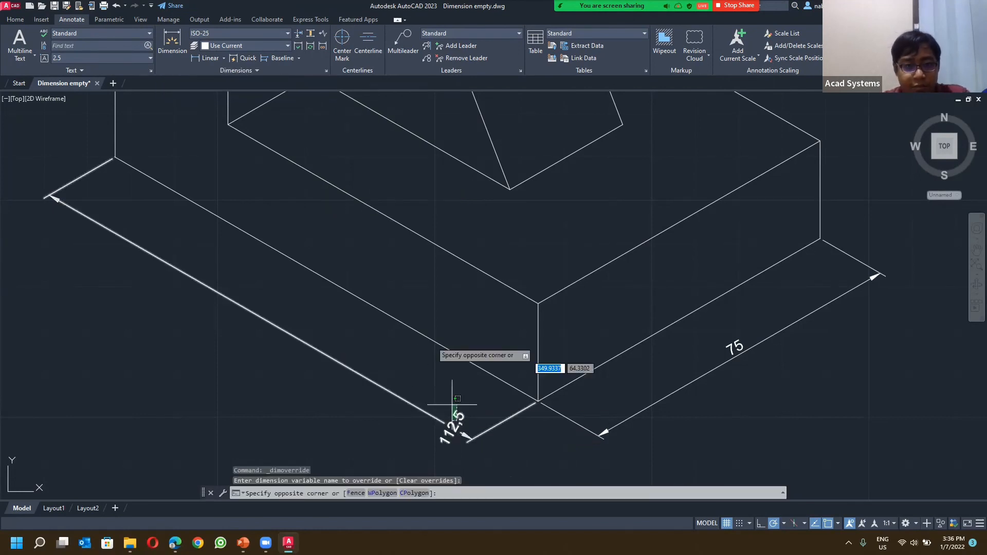
{"action": "key", "text": "Escape"}
{"action": "key", "text": "Escape"}
{"action": "key", "text": "Escape"}
Step: Clear the overrides of the 112,5 dimension with the Override command's Clear overrides option
{"action": "left_click", "coordinate": [253, 69]}
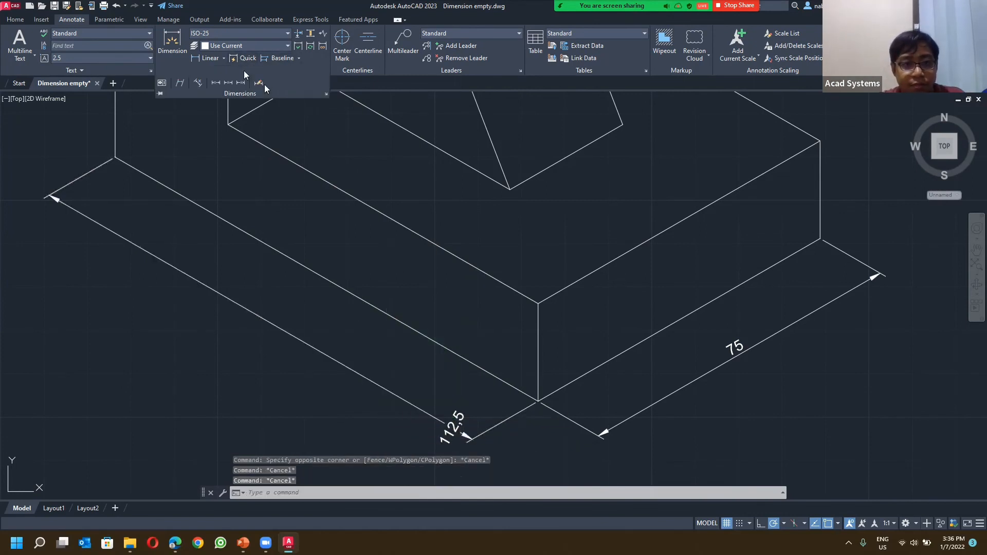
{"action": "left_click", "coordinate": [258, 83]}
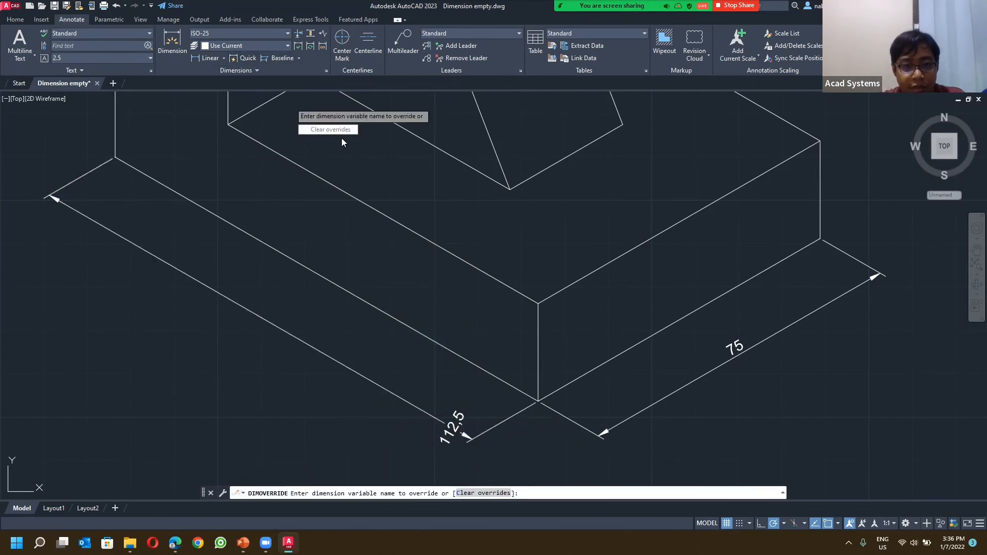
{"action": "left_click", "coordinate": [330, 130]}
{"action": "left_click", "coordinate": [461, 420]}
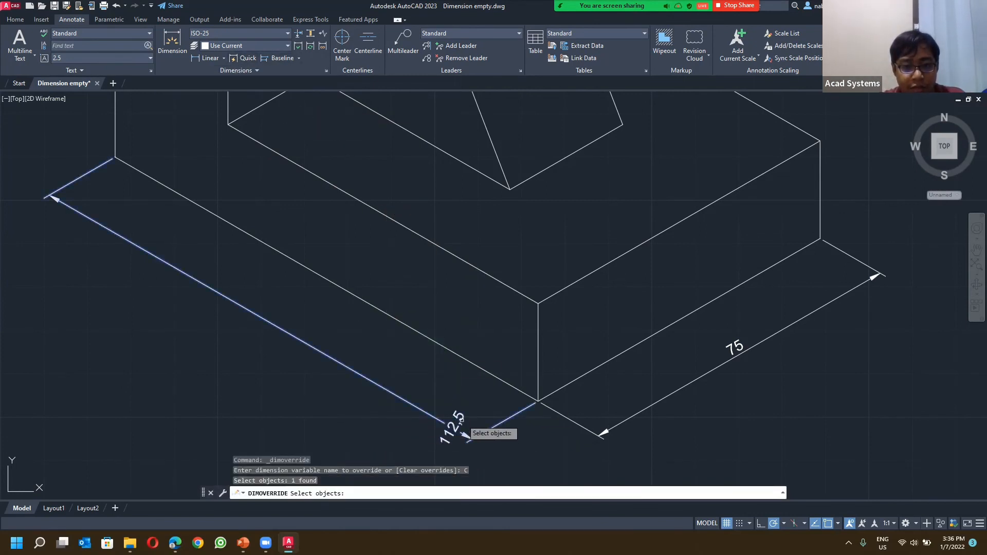
{"action": "key", "text": "Return"}
{"action": "key", "text": "Escape"}
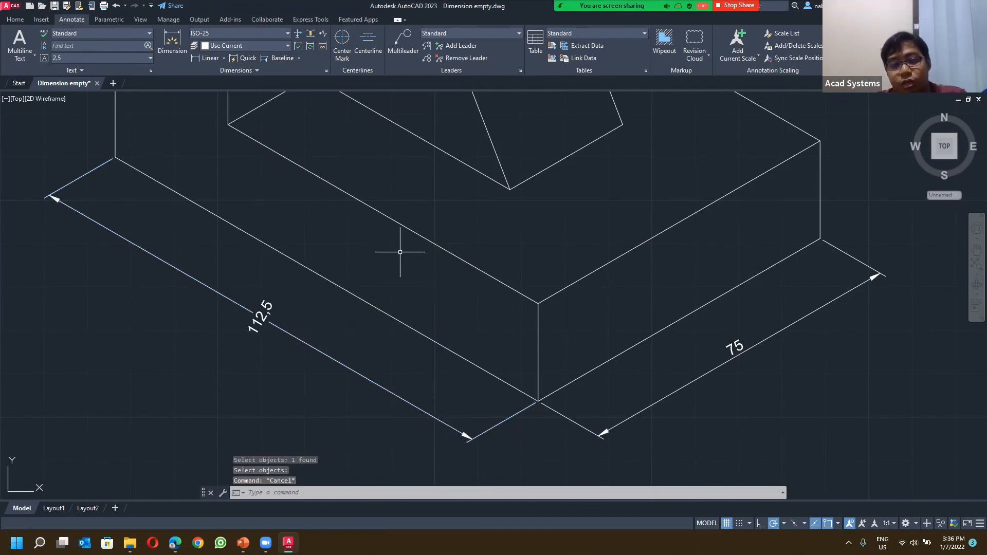
{"action": "scroll", "coordinate": [400, 251], "scroll_direction": "down", "scroll_amount": 7}
{"action": "scroll", "coordinate": [289, 300], "scroll_direction": "up", "scroll_amount": 3}
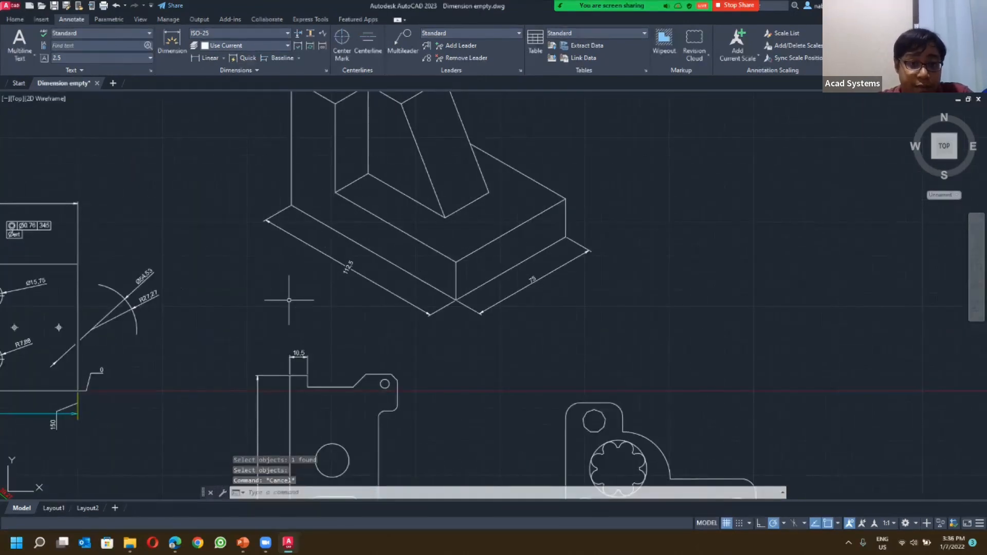
{"action": "mouse_move", "coordinate": [289, 313]}
{"action": "middle_mouse_down"}
{"action": "mouse_move", "coordinate": [524, 207]}
{"action": "mouse_move", "coordinate": [624, 283]}
{"action": "middle_mouse_up"}
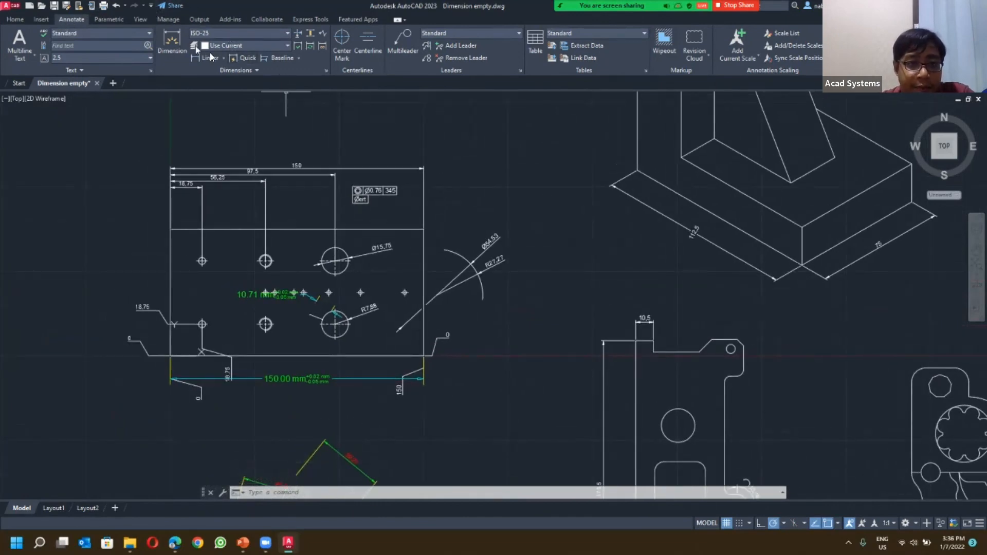
{"action": "left_click", "coordinate": [43, 20]}
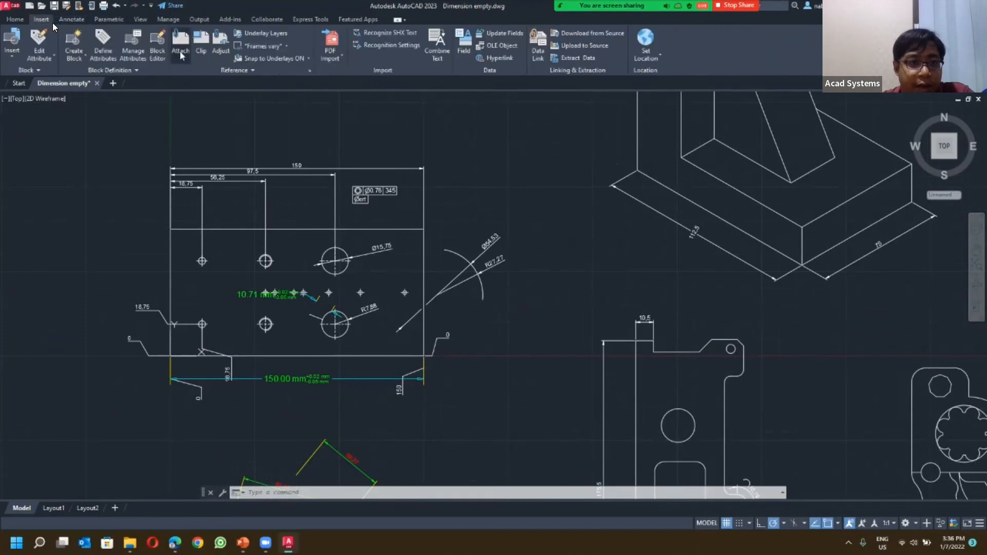
{"action": "left_click", "coordinate": [15, 20]}
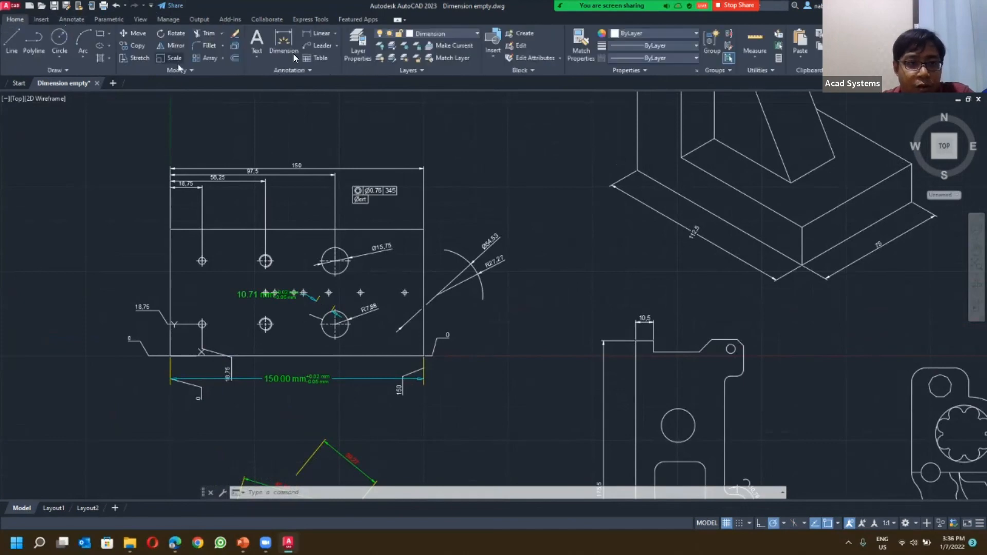
{"action": "left_click", "coordinate": [335, 33]}
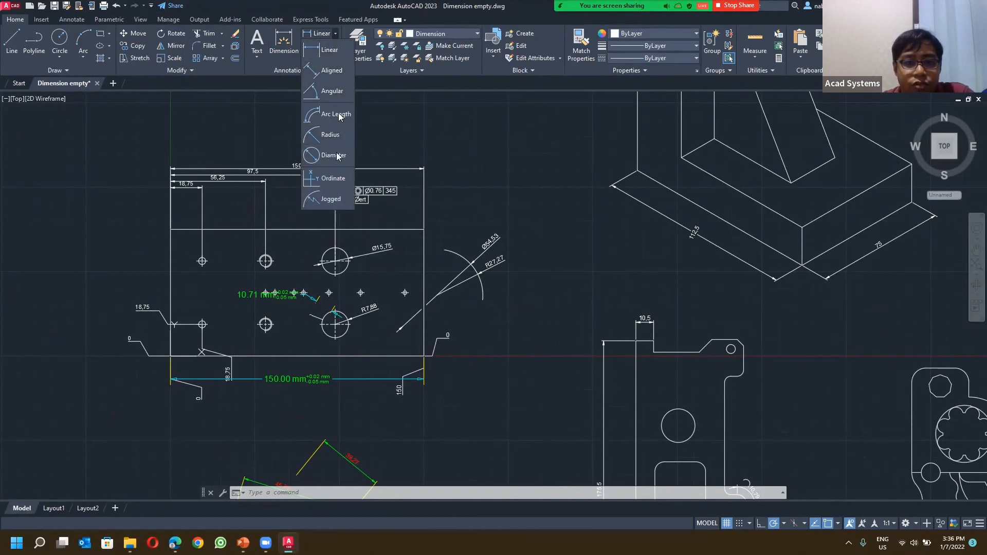
{"action": "left_click", "coordinate": [413, 130]}
Step: Review the ISO-25 style's override settings for lines, symbols and arrows in the Dimension Style Manager, and close it without applying an override
{"action": "left_click", "coordinate": [296, 71]}
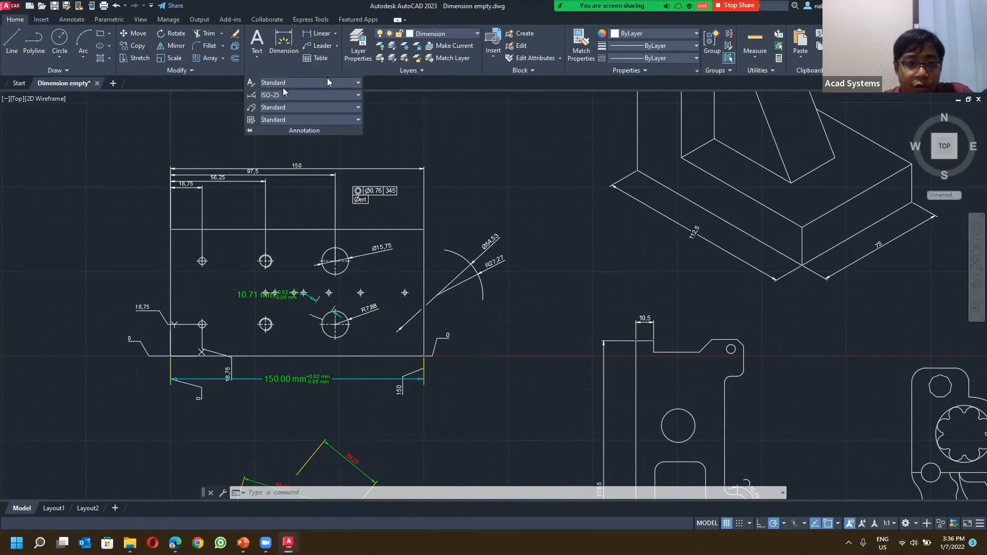
{"action": "left_click", "coordinate": [253, 96]}
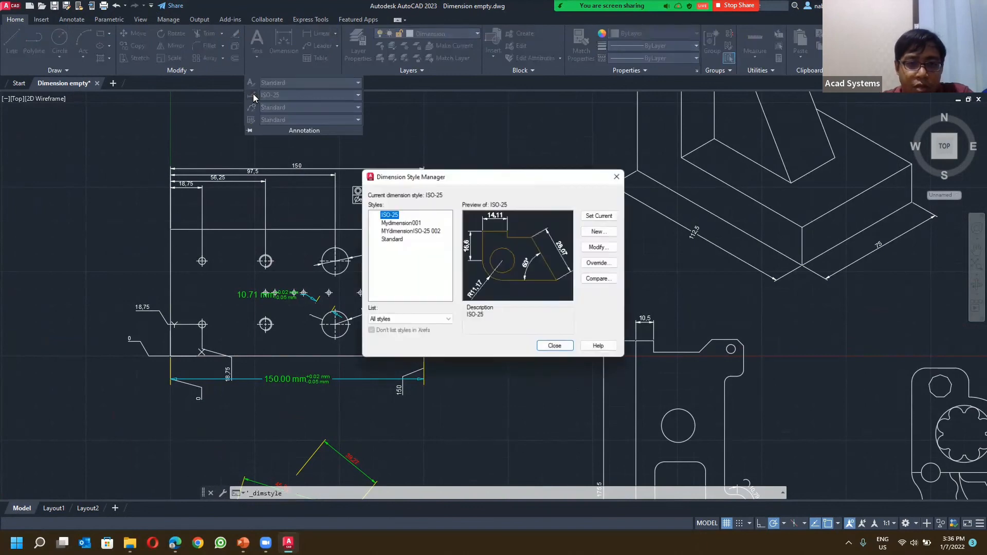
{"action": "left_click", "coordinate": [599, 263]}
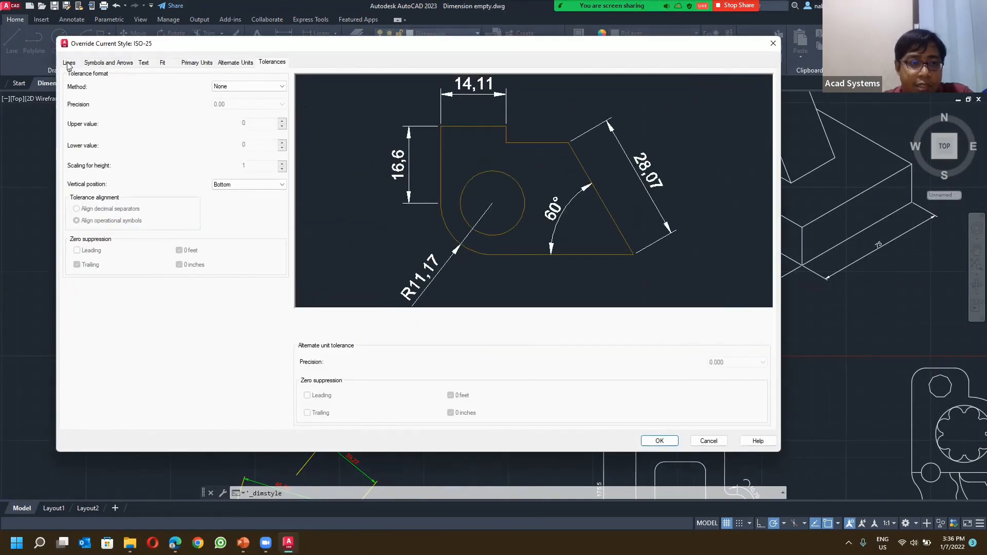
{"action": "left_click", "coordinate": [68, 63]}
{"action": "left_click", "coordinate": [108, 62]}
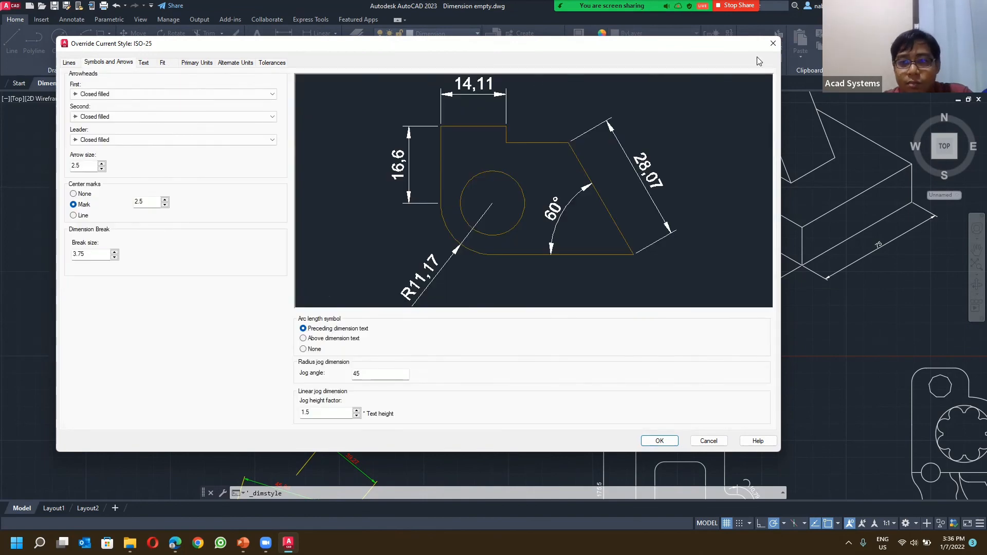
{"action": "key", "text": "Escape"}
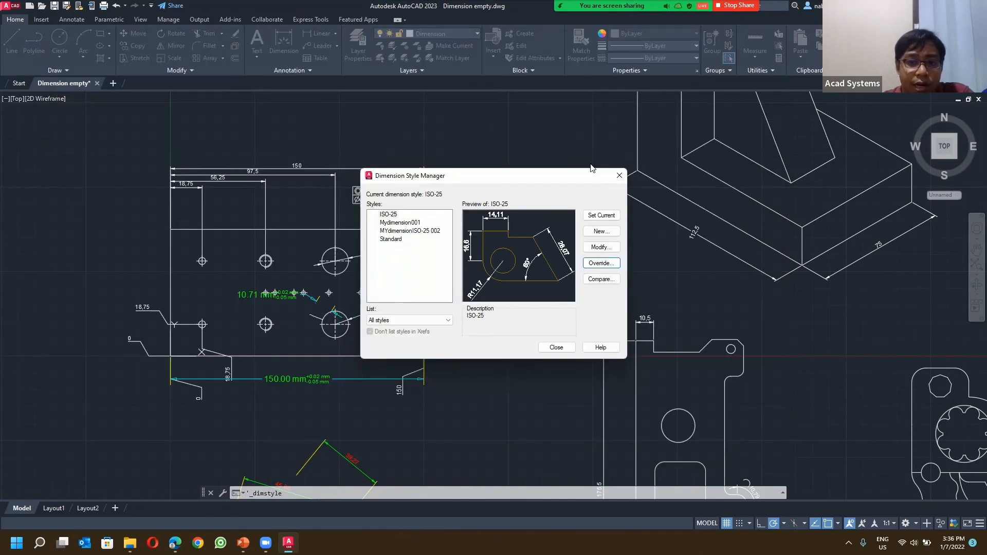
{"action": "left_click", "coordinate": [618, 175]}
{"action": "left_click", "coordinate": [72, 19]}
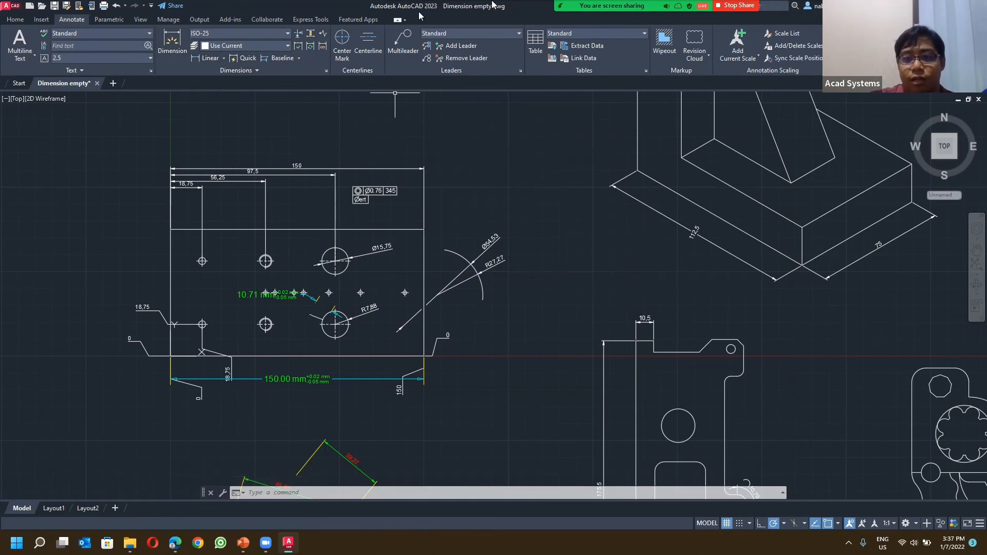
{"action": "mouse_move", "coordinate": [668, 16]}
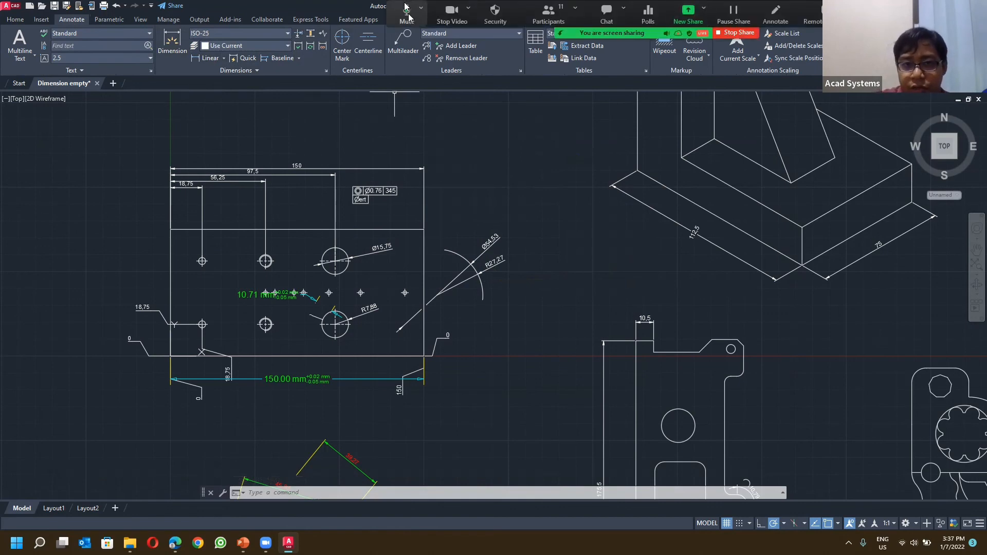